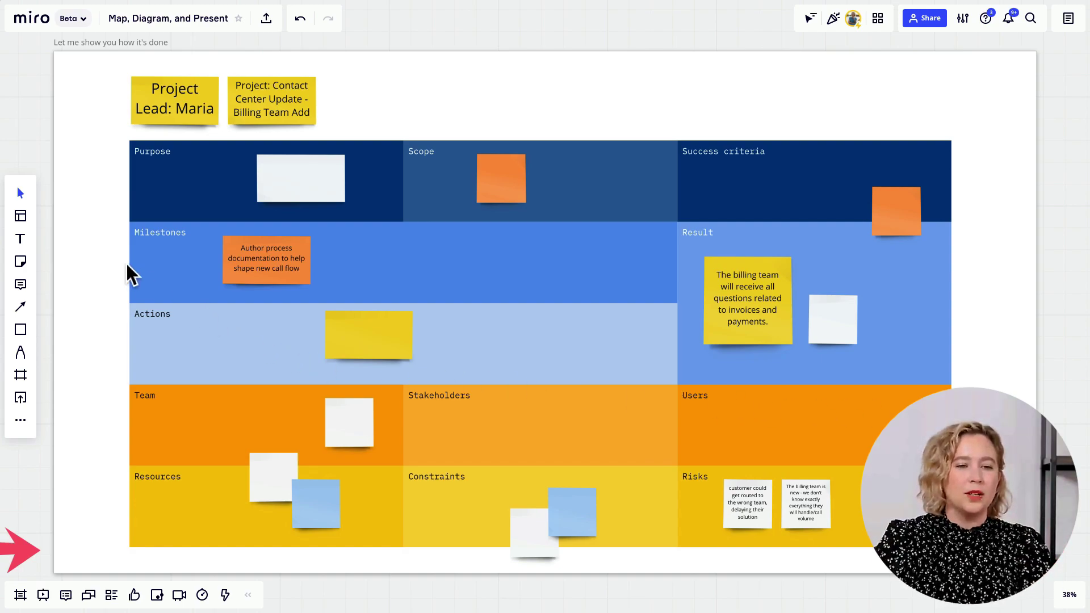
# Search the template library for "project canvas"
pyautogui.click(34, 225)
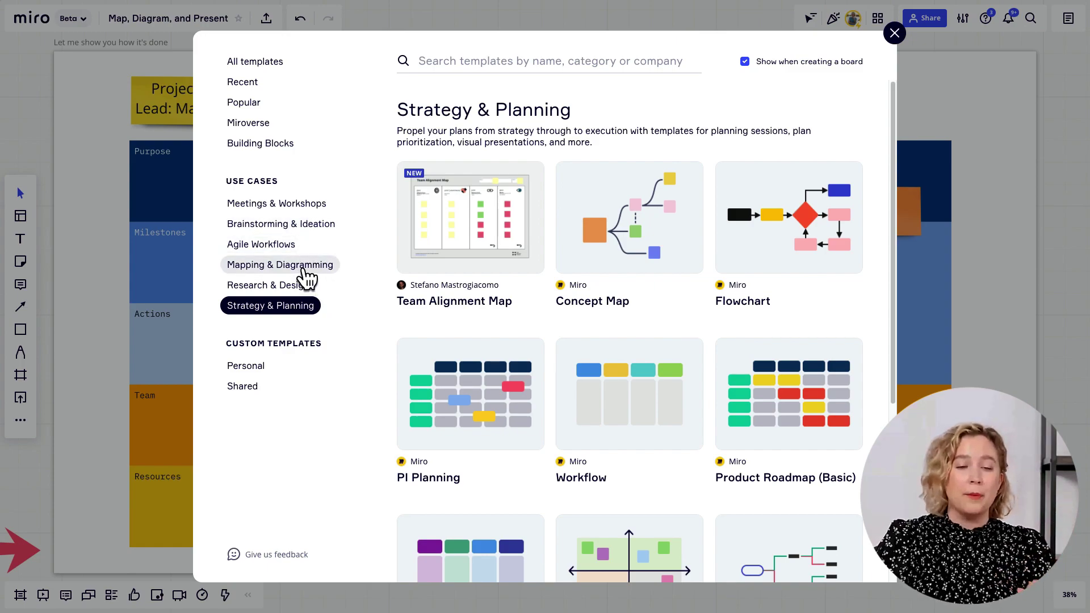
pyautogui.click(455, 63)
pyautogui.write('oeeee')
pyautogui.press('BackSpace')
pyautogui.press('BackSpace')
pyautogui.press('BackSpace')
pyautogui.press('BackSpace')
pyautogui.press('BackSpace')
pyautogui.write('pro')
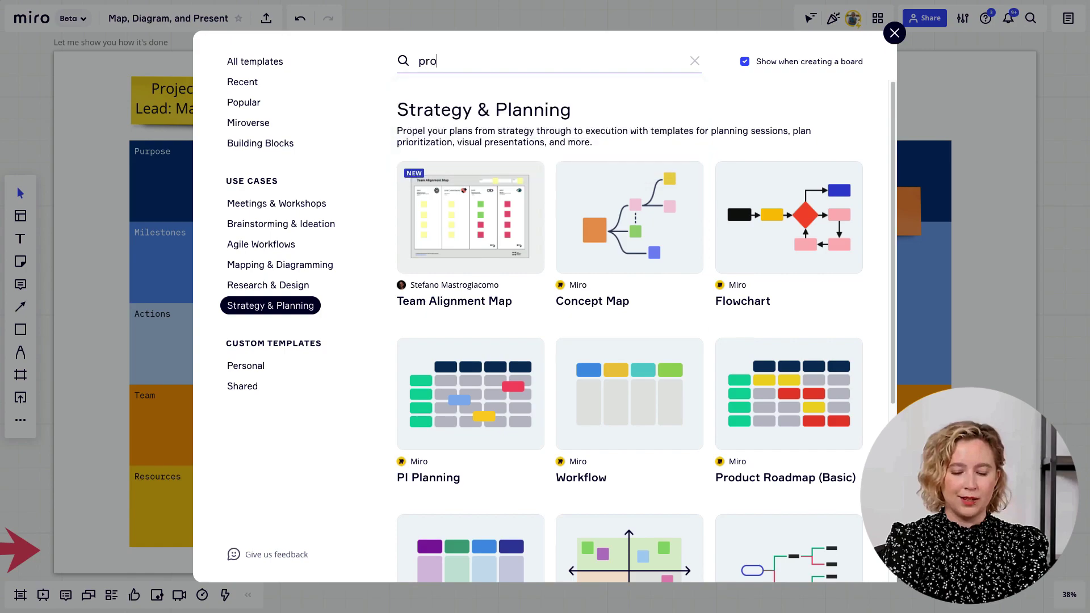
pyautogui.write('ject canvas')
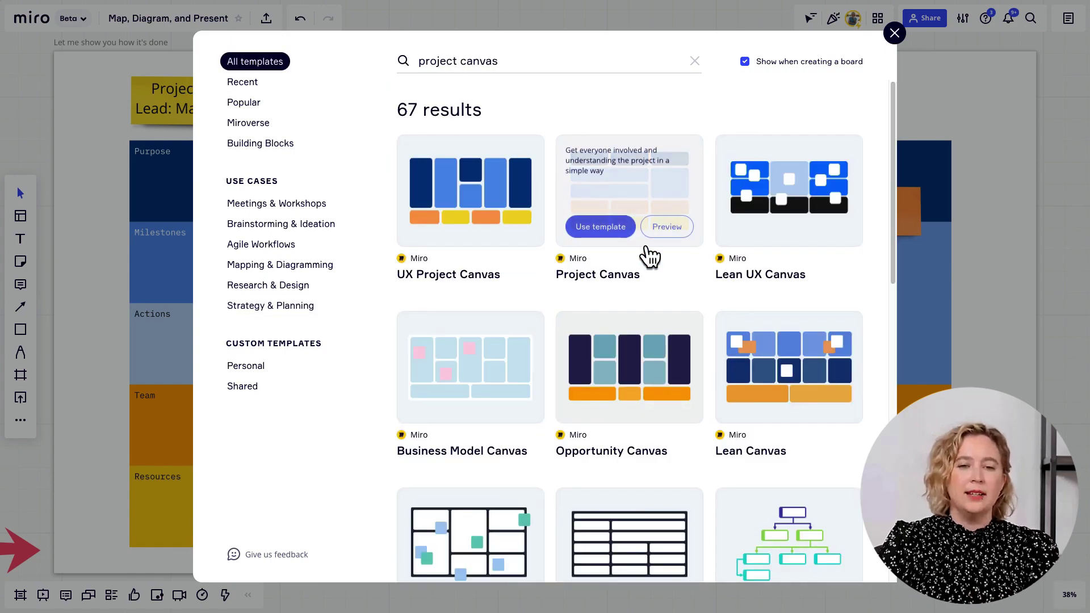
# Preview the Project Canvas template with its full pre-filled example, and return to the board without applying it
pyautogui.click(653, 241)
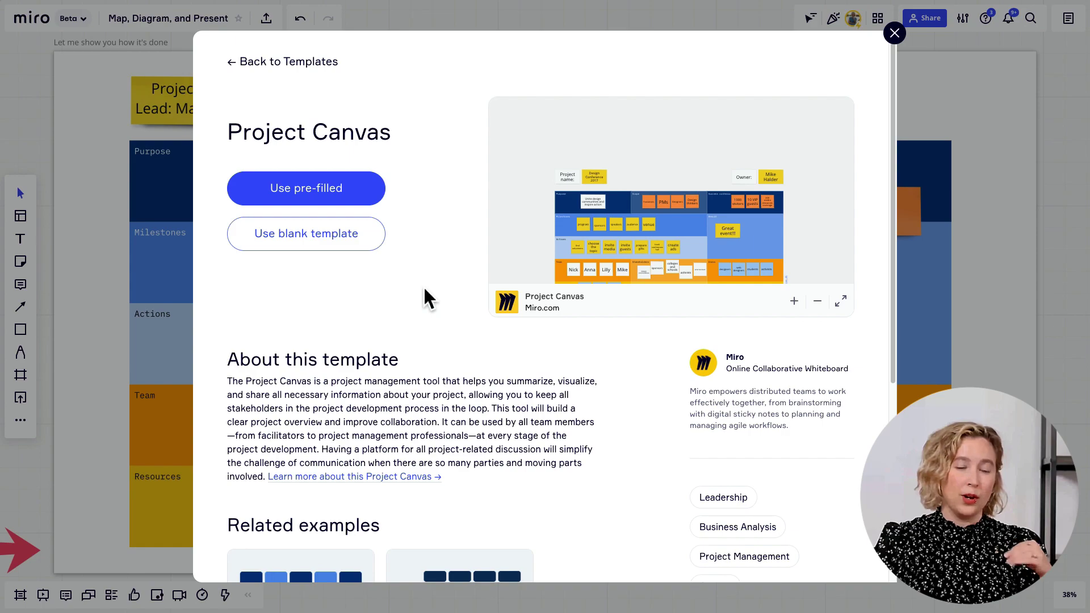
pyautogui.moveTo(669, 253); pyautogui.dragTo(663, 196)
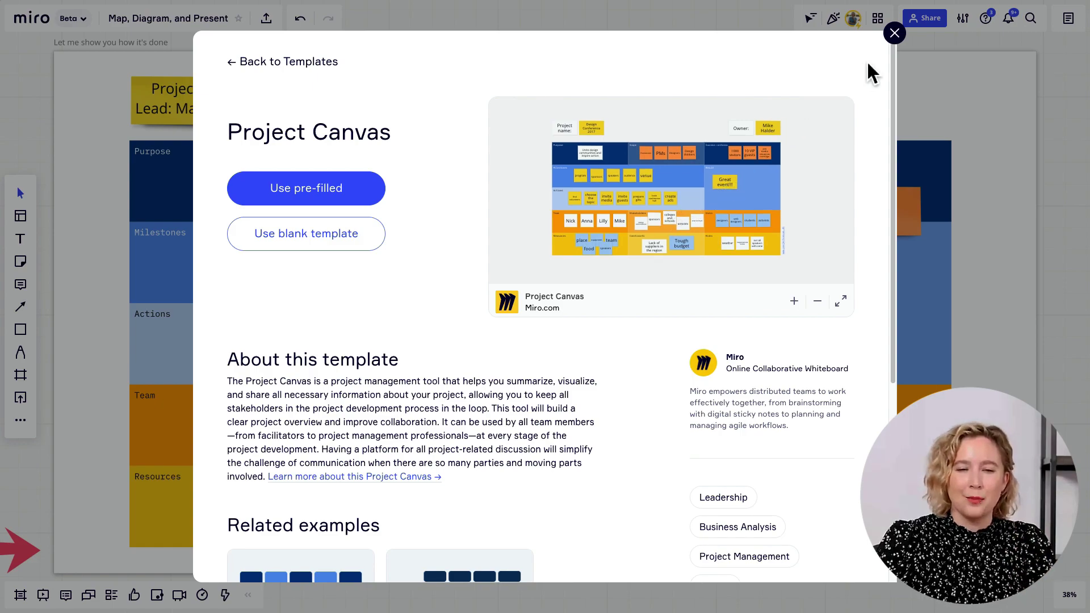
pyautogui.click(895, 35)
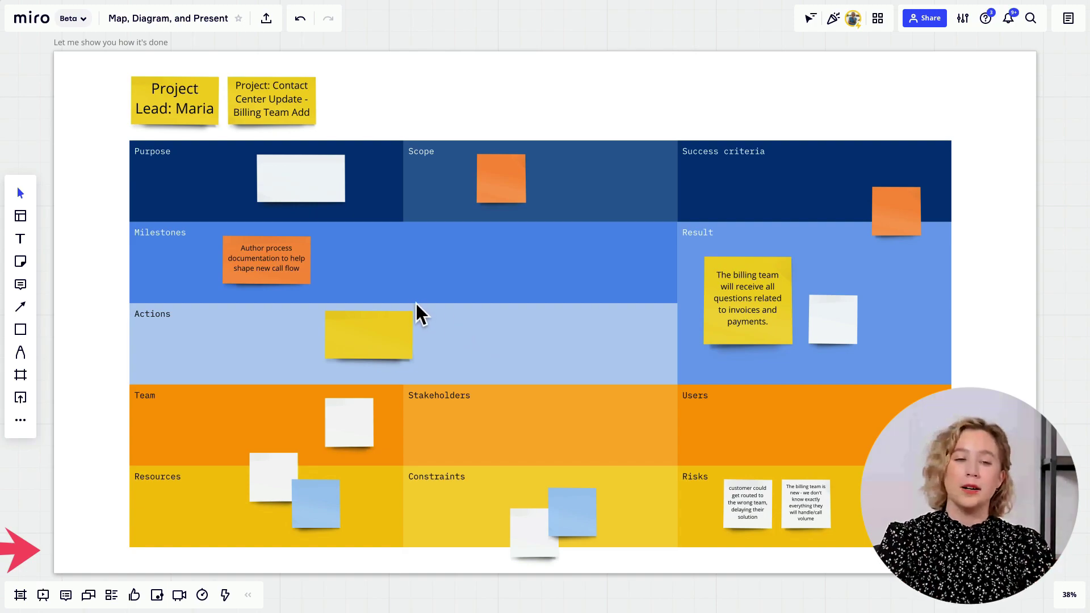
# Write "To scope in the new billing team to our customer call flow" on the blank sticky note in the Purpose section
pyautogui.scroll(5, 270, 177)
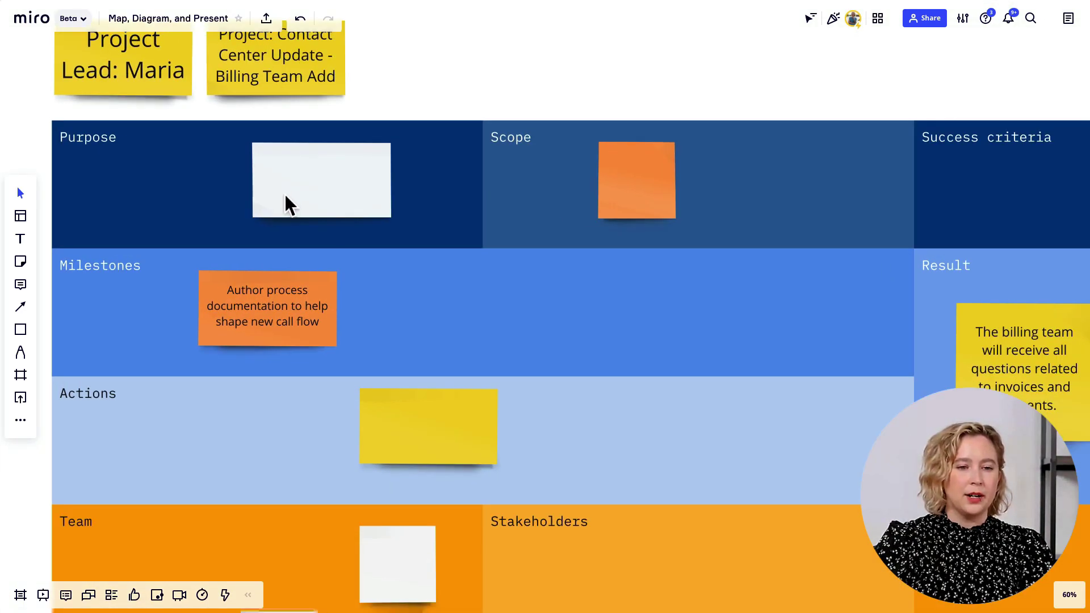
pyautogui.scroll(-2, 567, 247)
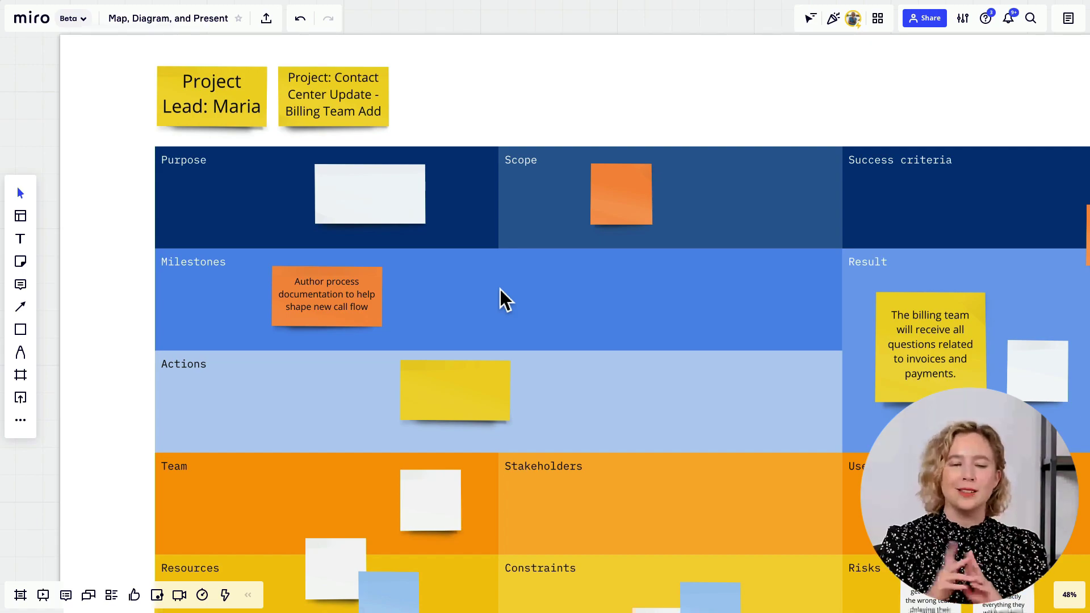
pyautogui.scroll(4, 271, 157)
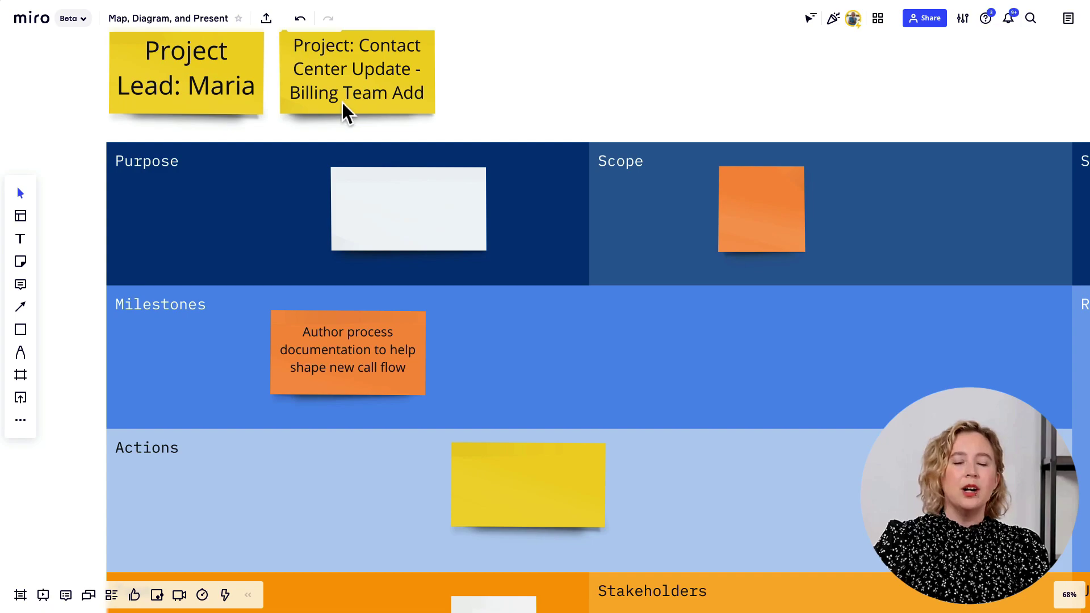
pyautogui.click(409, 217)
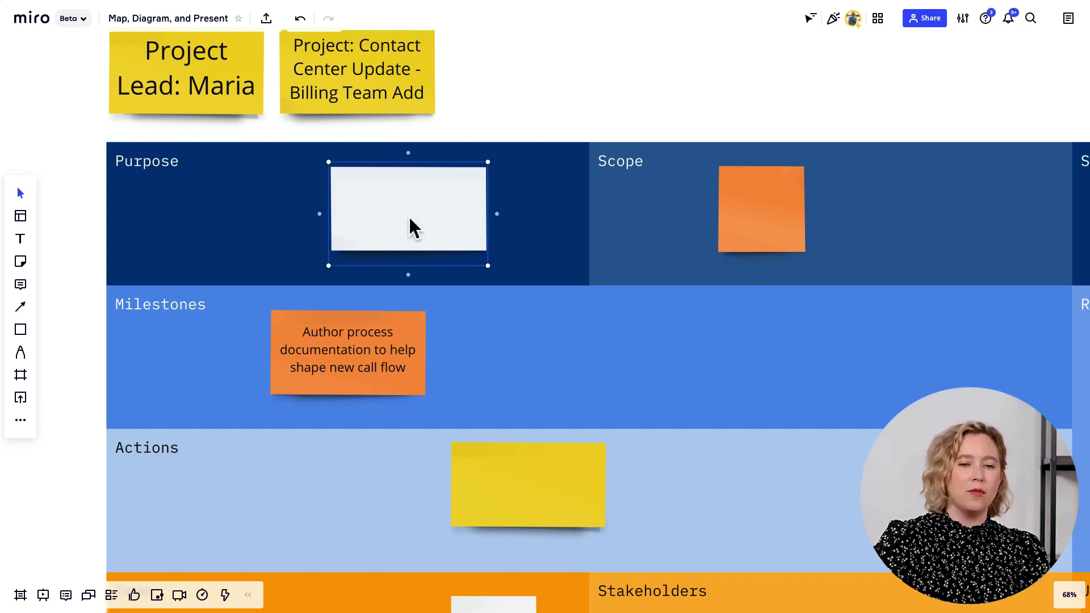
pyautogui.click(409, 215)
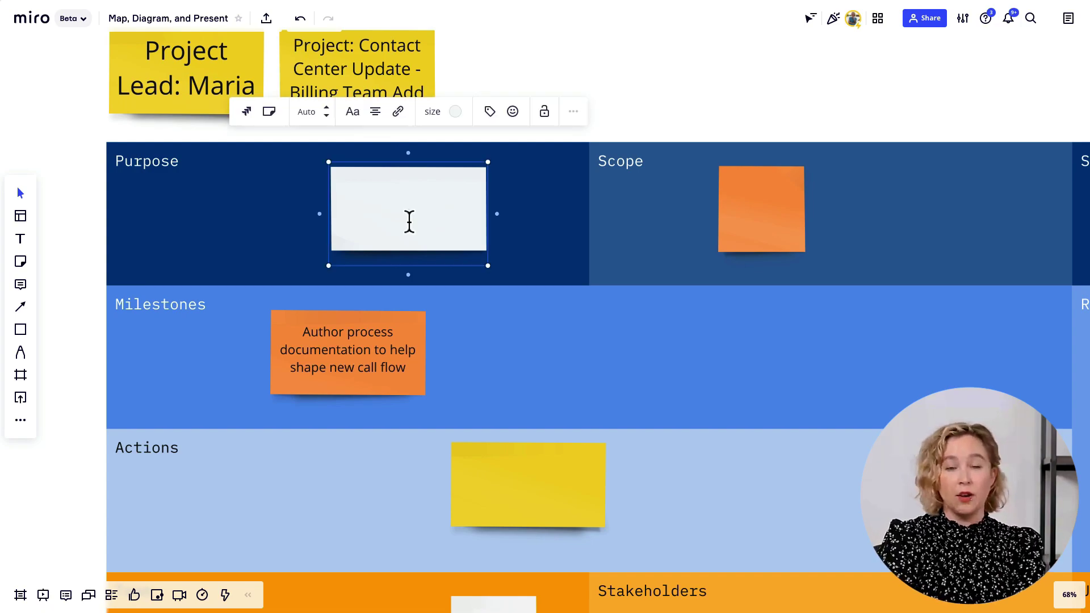
pyautogui.write('To scope in ')
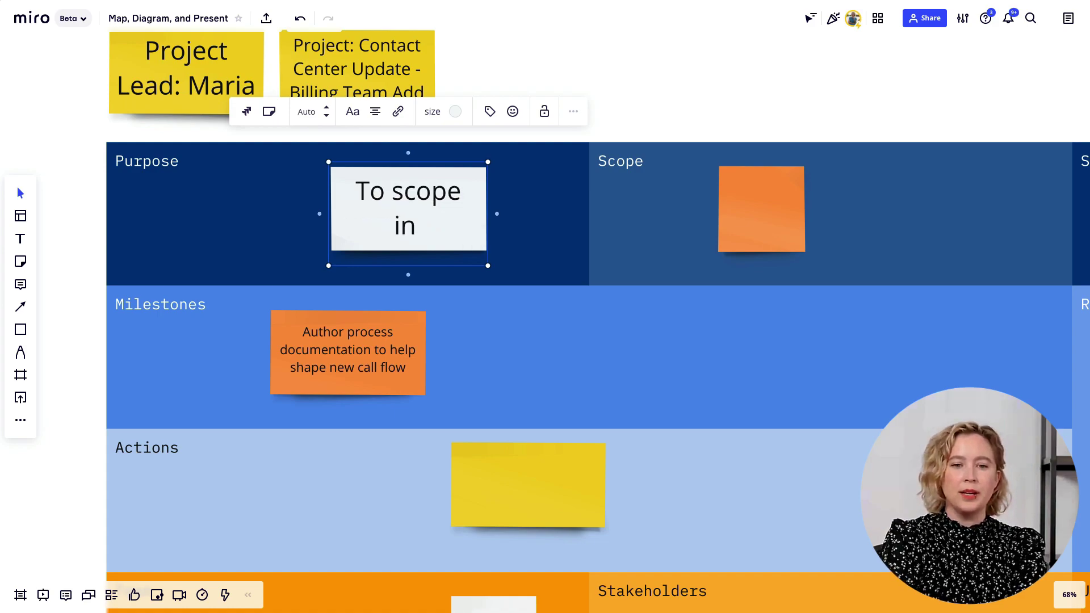
pyautogui.write('the new billing team o')
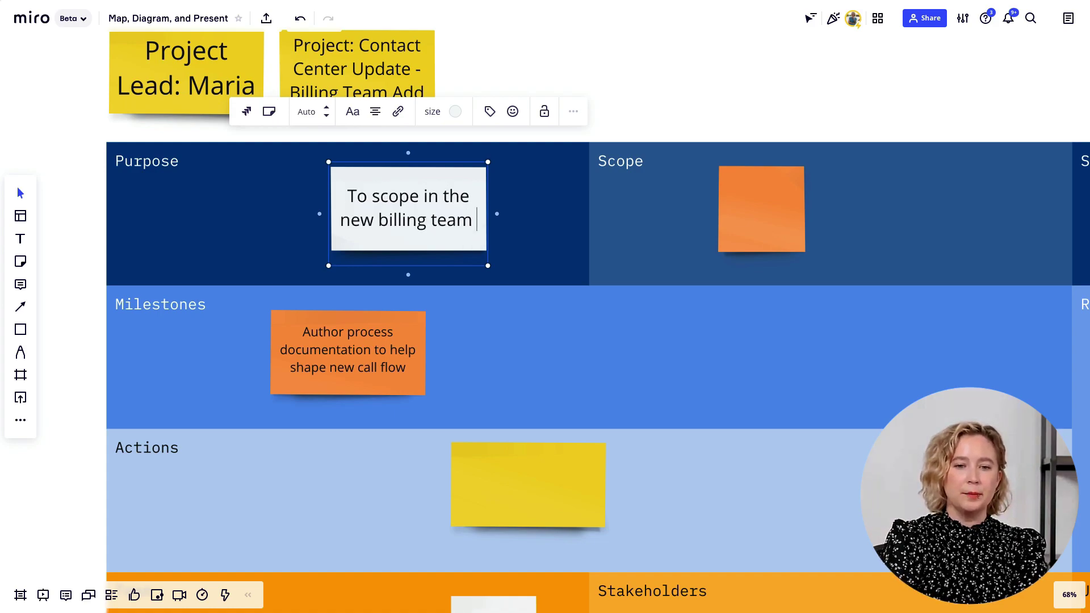
pyautogui.press('BackSpace')
pyautogui.press('BackSpace')
pyautogui.write('t')
pyautogui.press('BackSpace')
pyautogui.write('to')
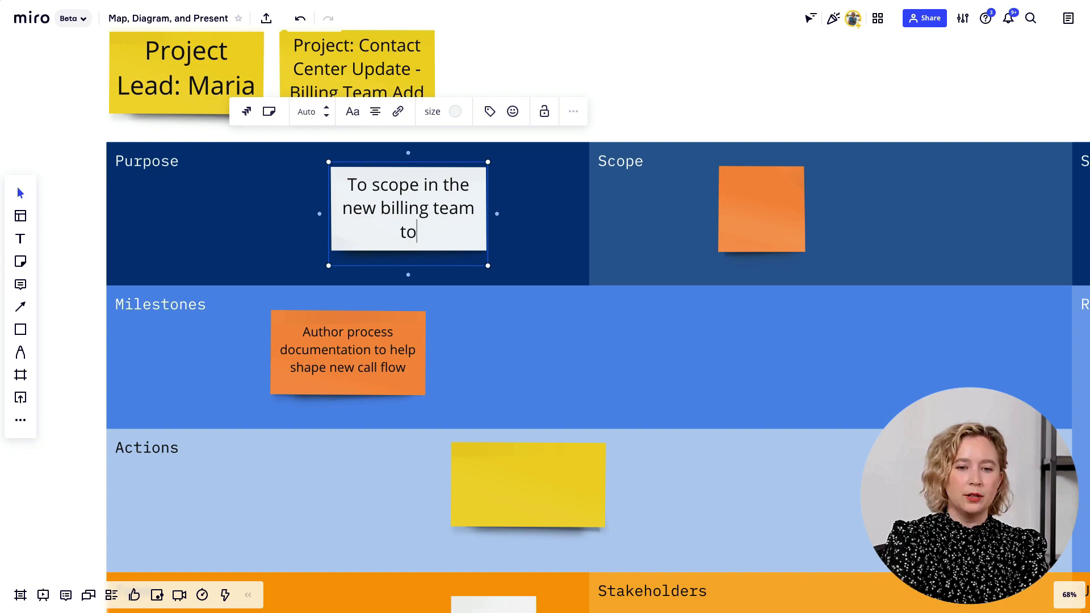
pyautogui.write(' our customer call flow')
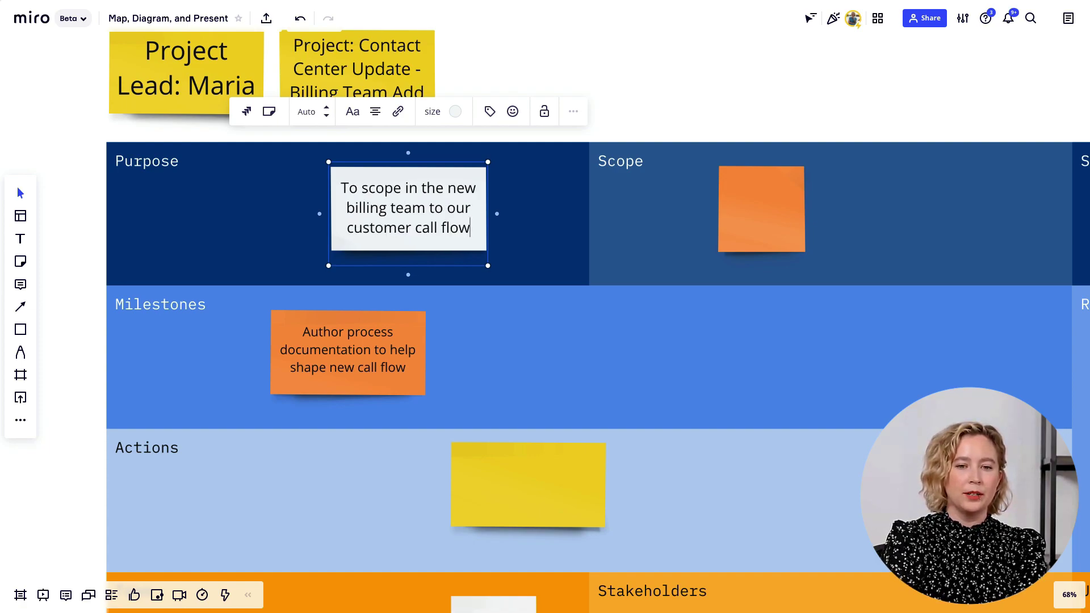
pyautogui.click(688, 92)
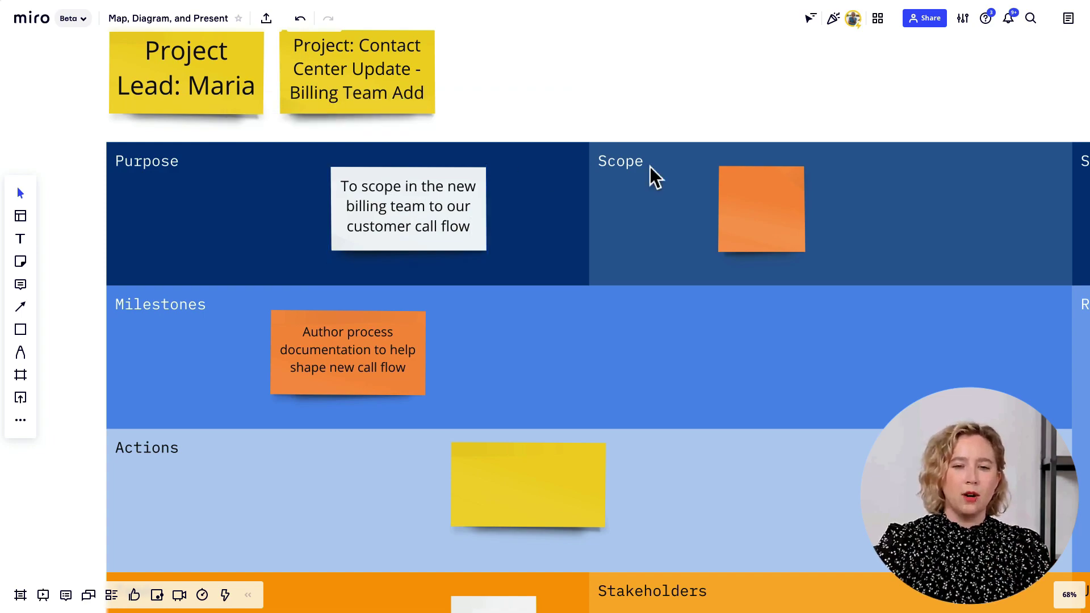
# Enter a team member's first name on the blank white sticky note in the Team section
pyautogui.scroll(-3, 554, 302)
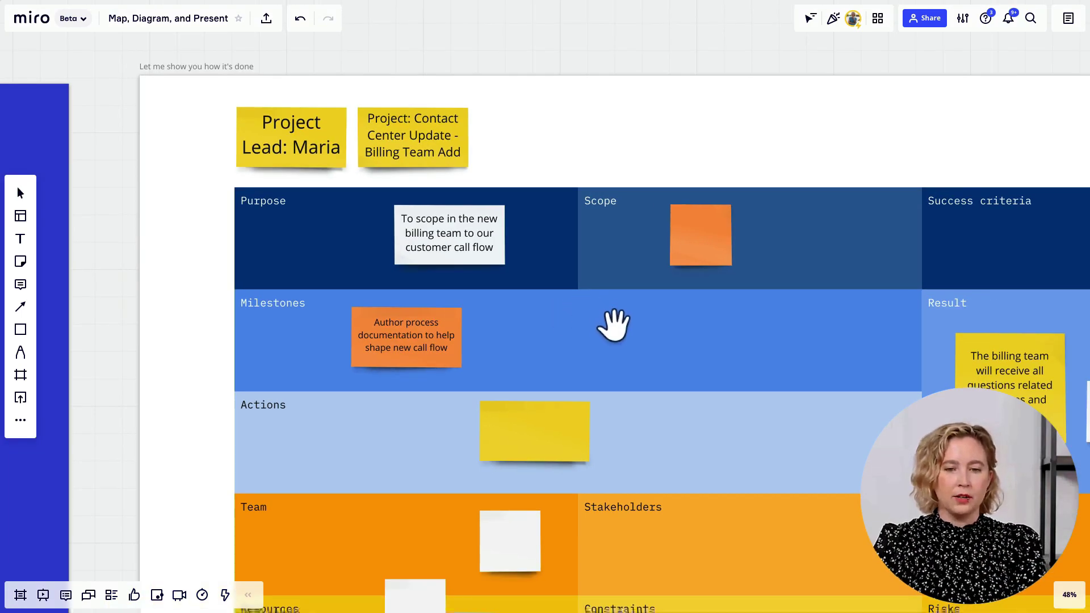
pyautogui.moveTo(614, 324); pyautogui.dragTo(473, 253)
pyautogui.scroll(-5, 492, 284)
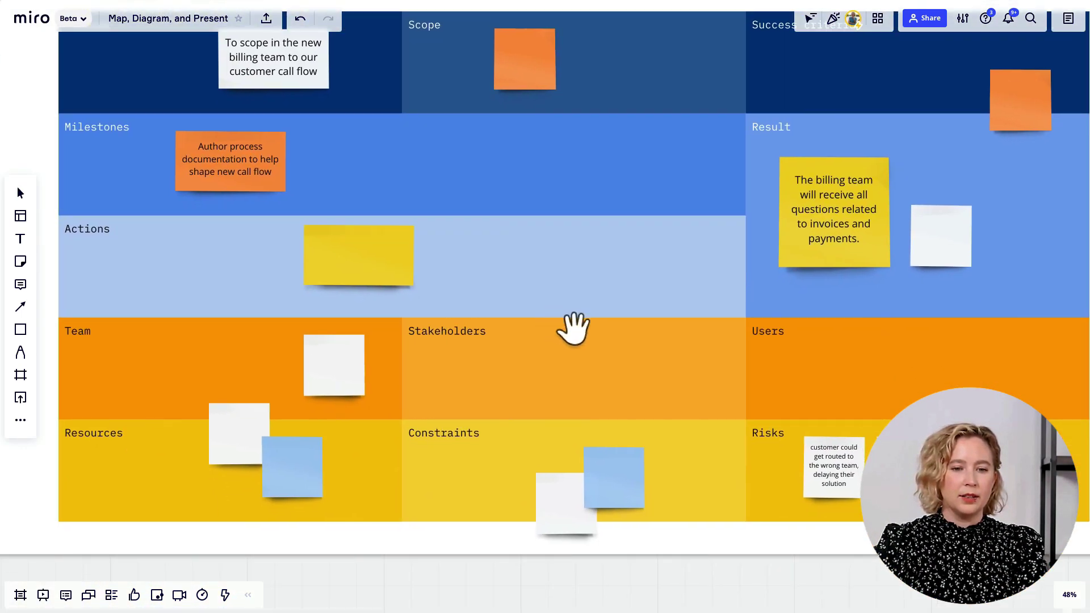
pyautogui.press('v')
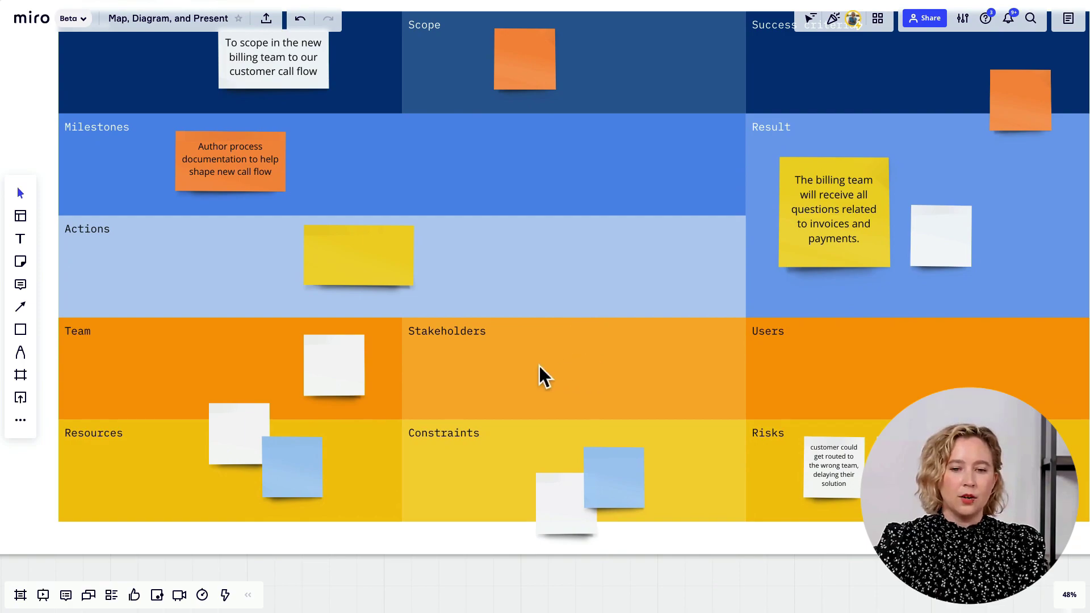
pyautogui.scroll(6, 326, 369)
pyautogui.click(327, 370)
pyautogui.click(335, 376)
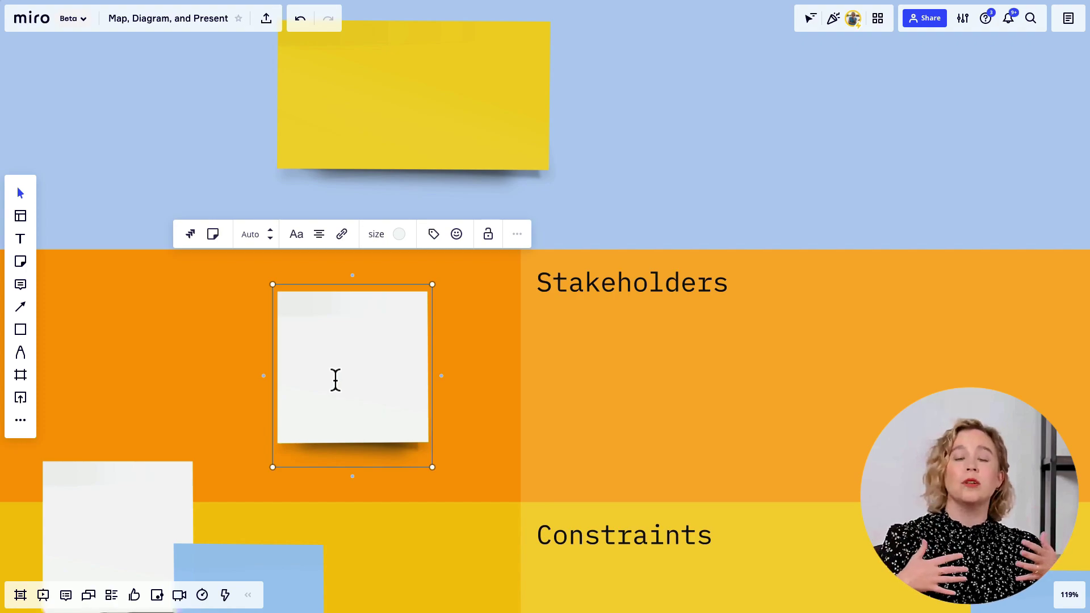
pyautogui.write('Jovonee')
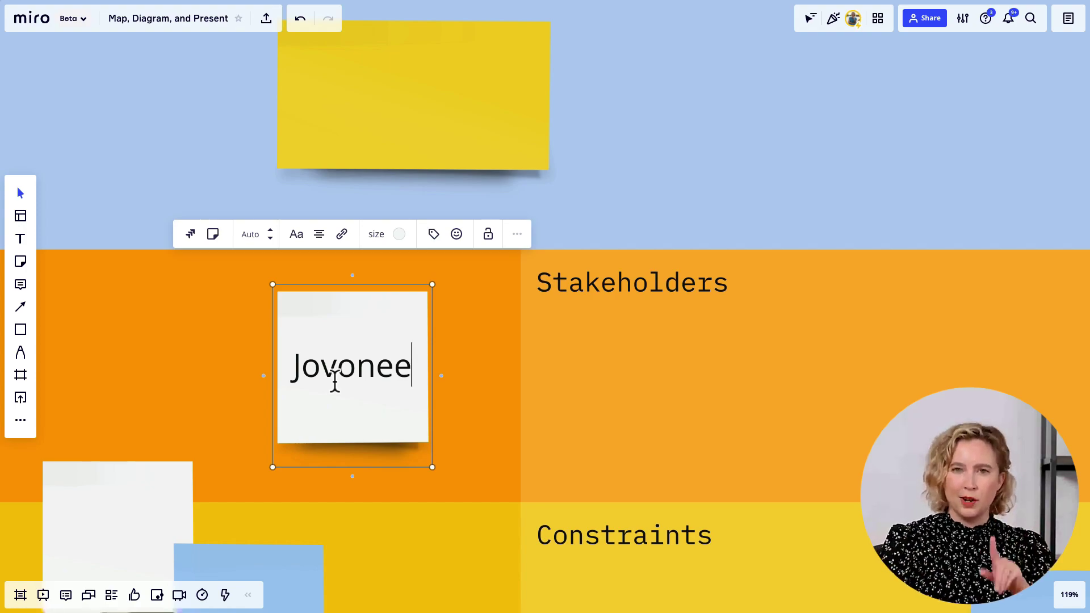
# Add another matching sticky note with a second team member's first name and place it beside the first in the Team section
pyautogui.press('Tab')
pyautogui.write('Charlotte')
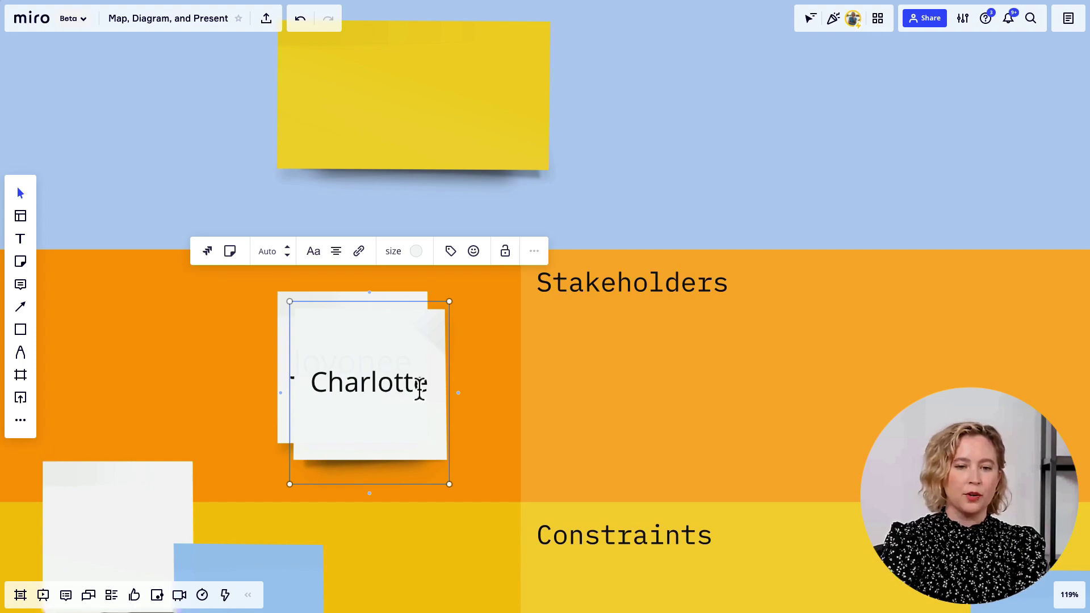
pyautogui.moveTo(394, 380); pyautogui.dragTo(192, 351)
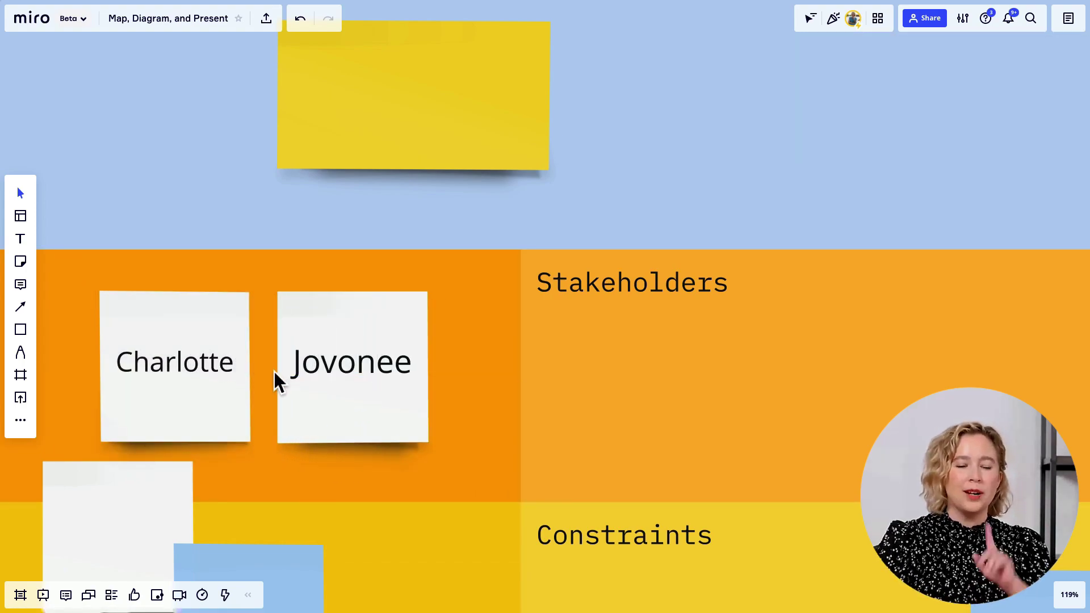
# Examine the billing team note in the Result section and review the whole project canvas frame
pyautogui.scroll(-8, 274, 371)
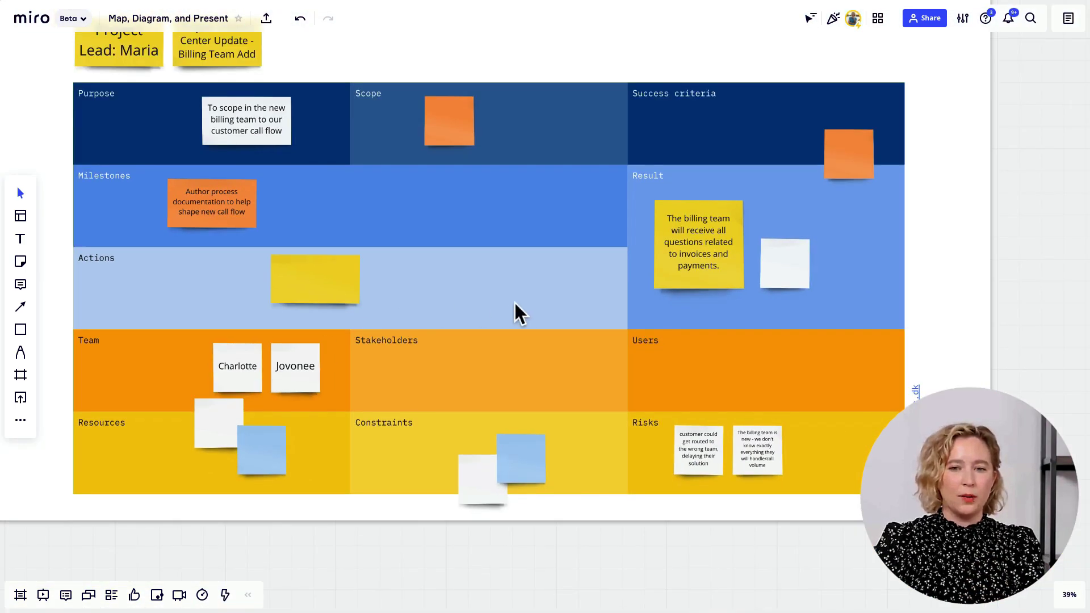
pyautogui.moveTo(699, 256); pyautogui.dragTo(348, 311)
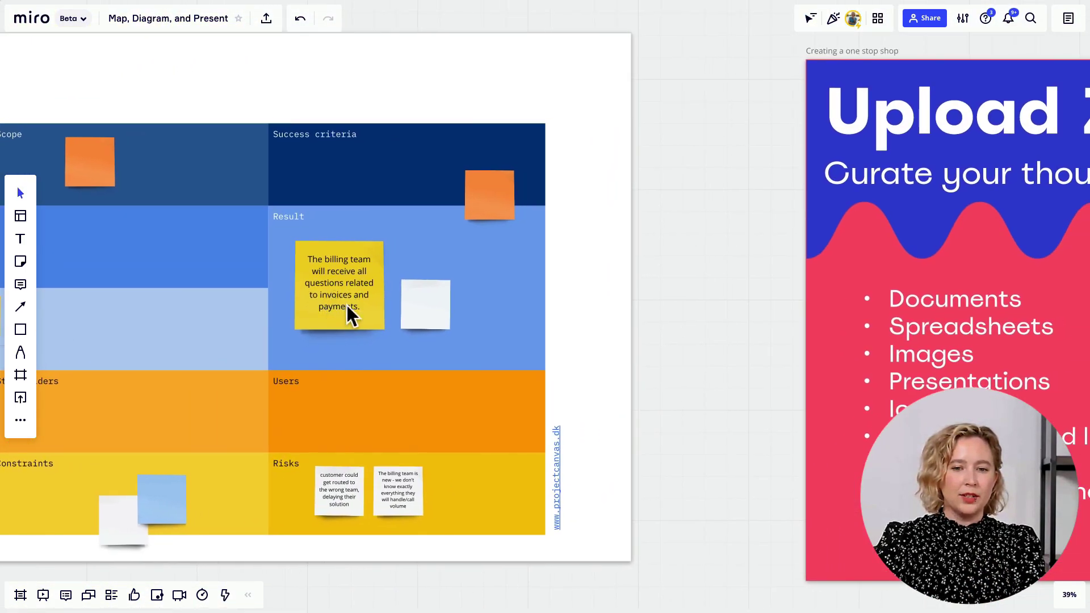
pyautogui.scroll(2, 338, 303)
pyautogui.scroll(3, 338, 304)
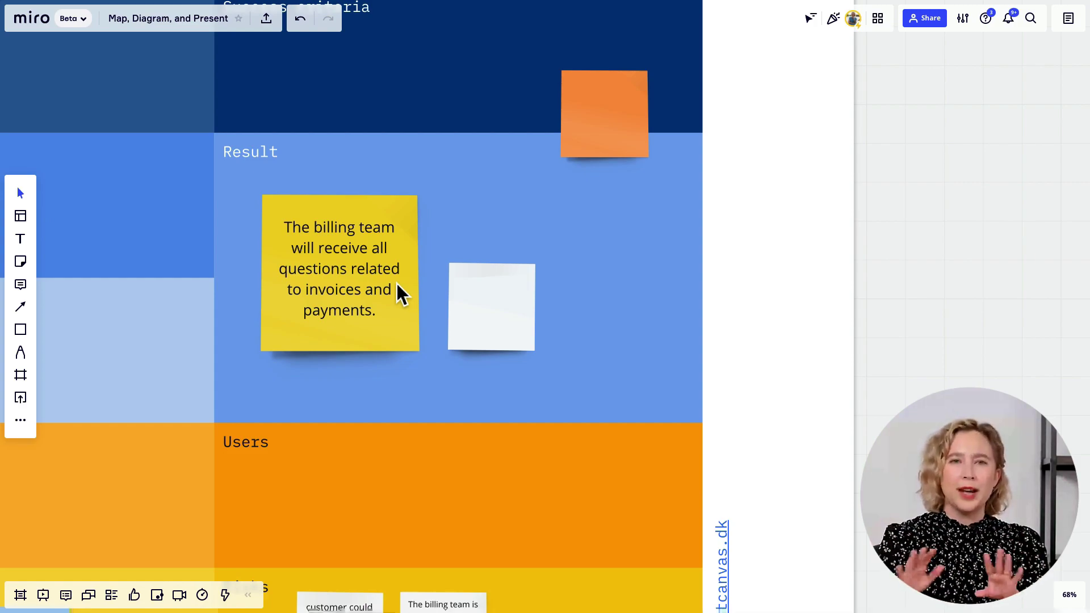
pyautogui.scroll(-5, 397, 281)
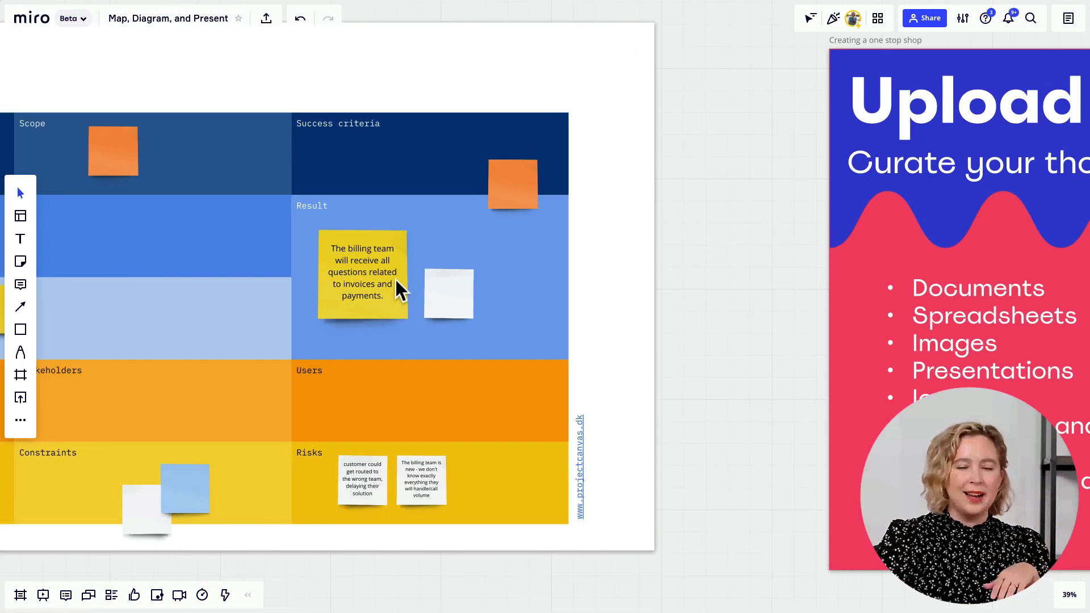
pyautogui.scroll(-3, 396, 280)
pyautogui.moveTo(367, 66); pyautogui.dragTo(617, 74)
pyautogui.scroll(3, 455, 204)
pyautogui.scroll(1, 448, 215)
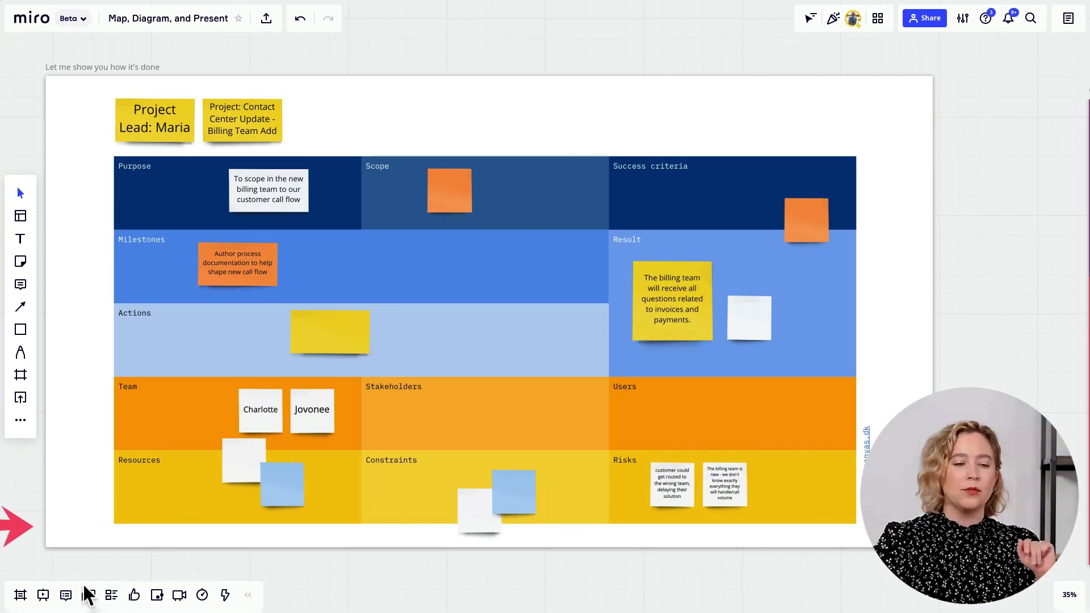
# Present the board's frames in full screen and advance from the project canvas to the Upload Zone frame
pyautogui.click(44, 595)
pyautogui.click(133, 596)
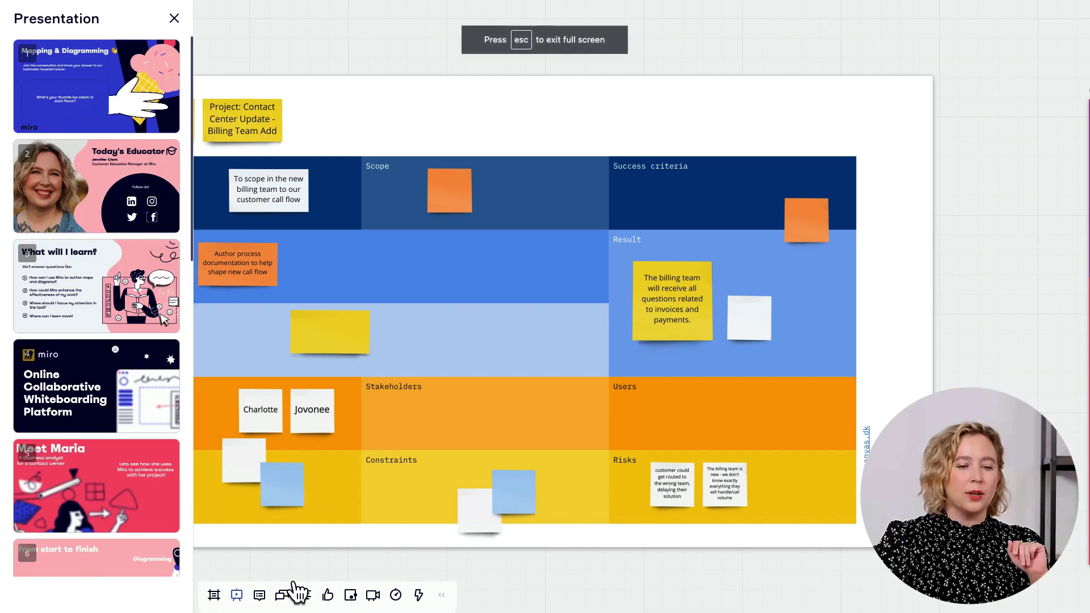
pyautogui.click(574, 594)
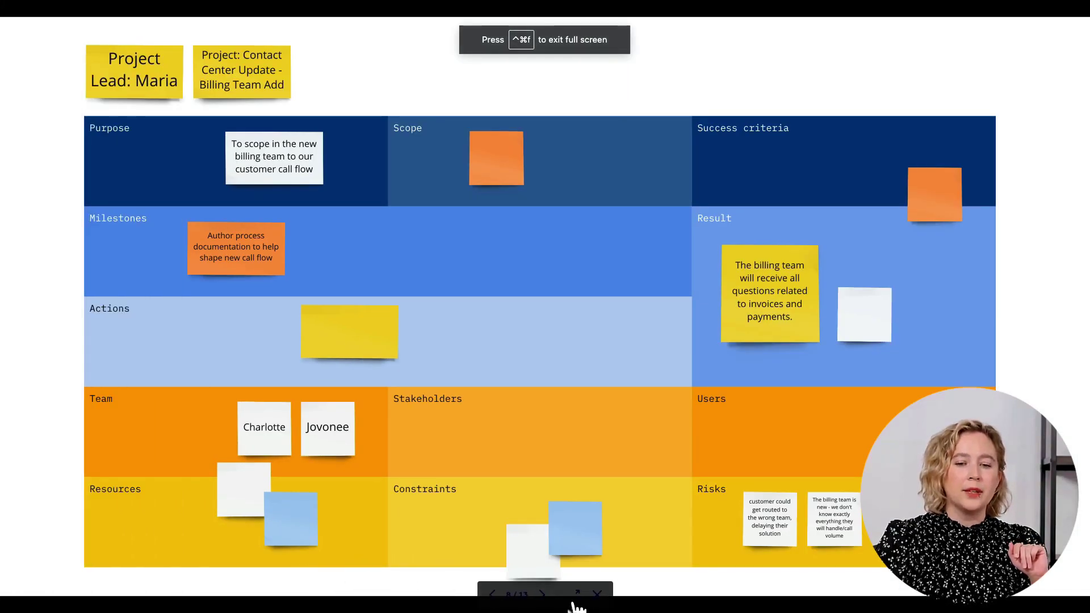
pyautogui.click(543, 594)
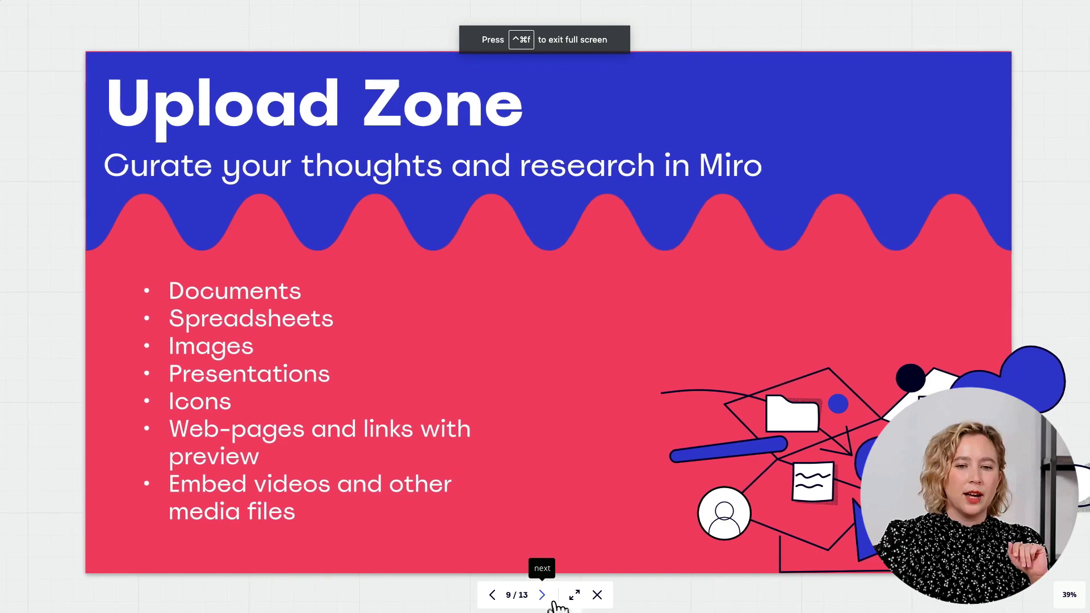
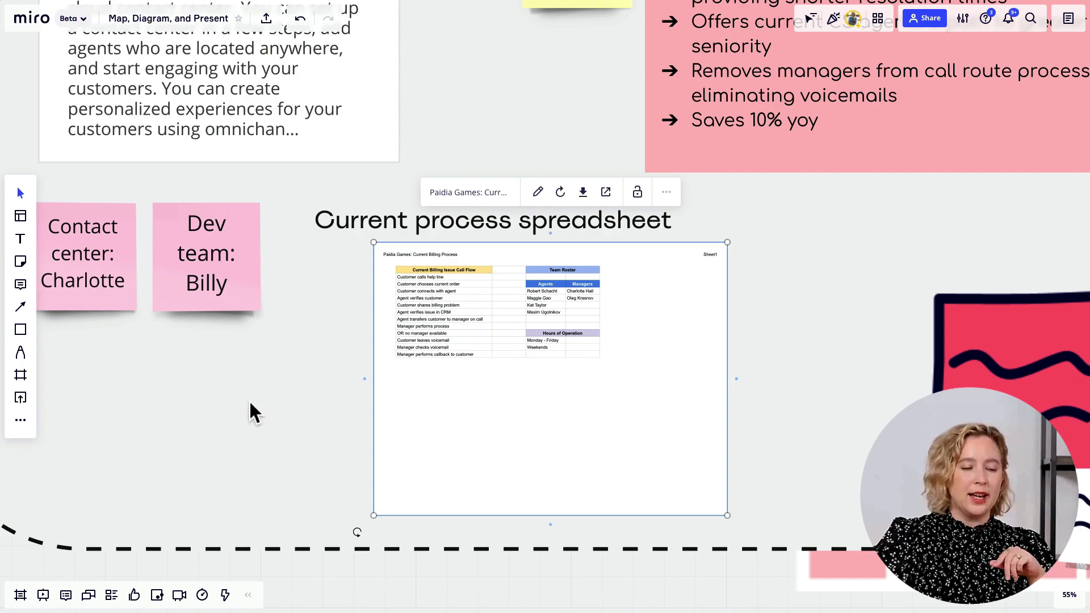
# Show the available upload sources, then open the embedded current billing process spreadsheet and go to its first call flow entry
pyautogui.click(28, 402)
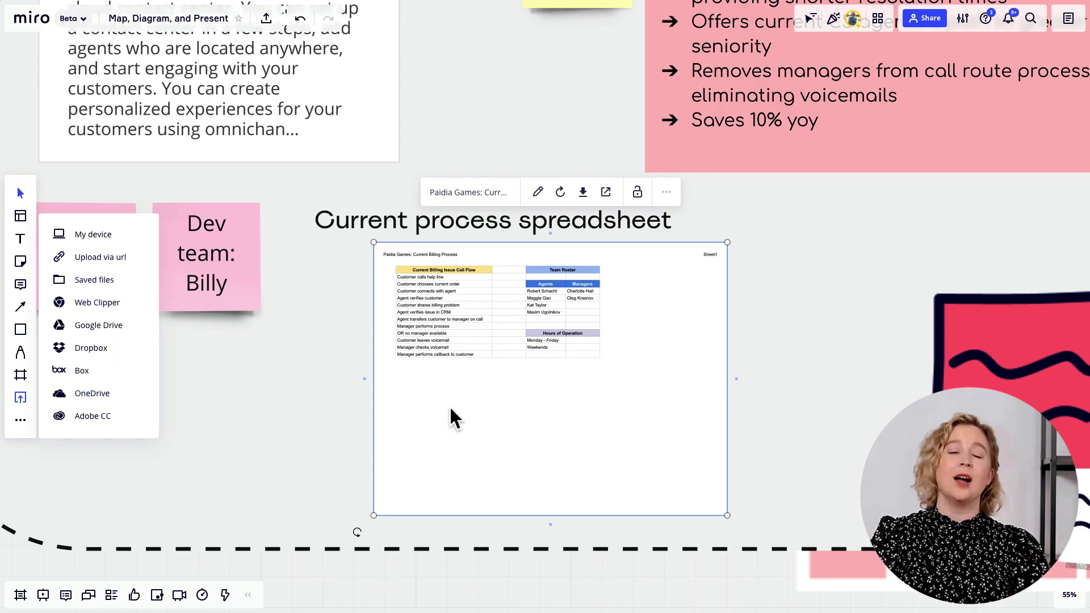
pyautogui.doubleClick(530, 423)
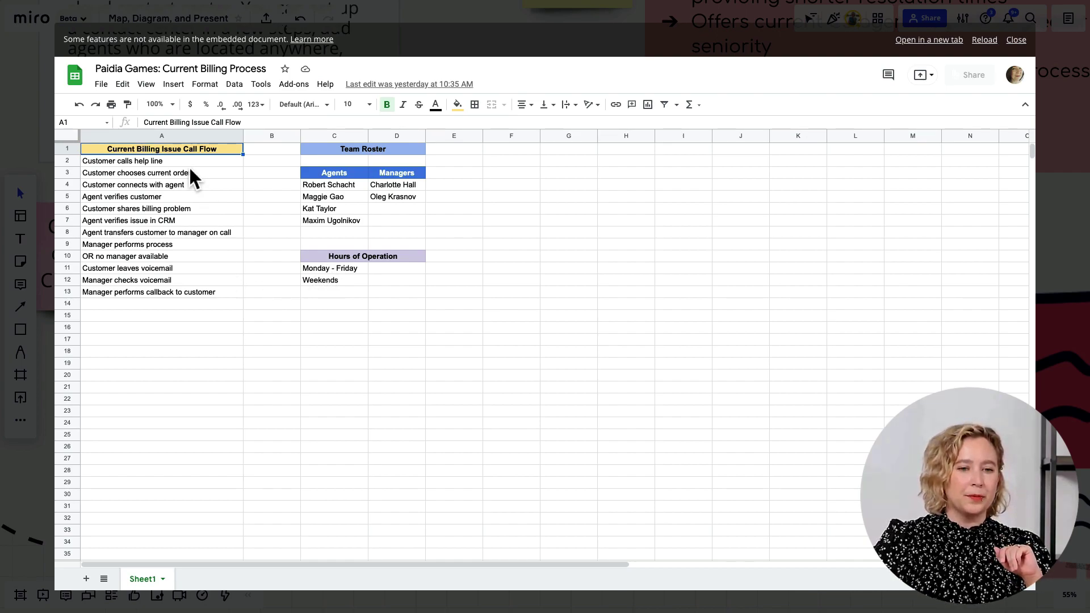
pyautogui.press('Down')
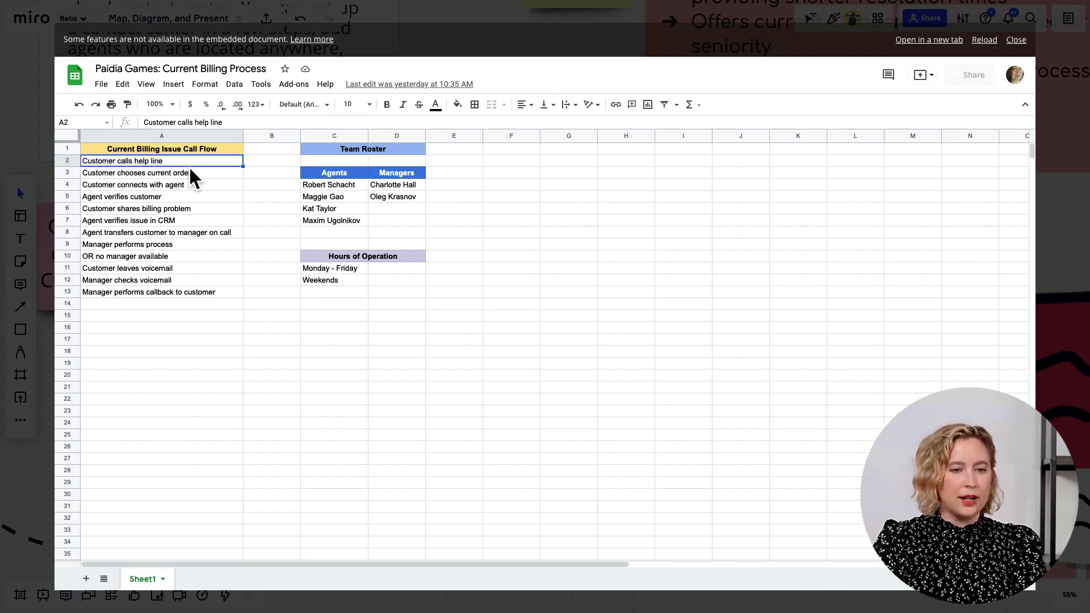
# Copy all the current billing issue call flow entries, A2 through A13, from the embedded spreadsheet
pyautogui.hotkey('shift', 'Down')
pyautogui.hotkey('shift', 'Down')
pyautogui.hotkey('shift', 'Down')
pyautogui.hotkey('shift', 'Down')
pyautogui.hotkey('shift', 'Down')
pyautogui.hotkey('shift', 'Down')
pyautogui.hotkey('shift', 'Down')
pyautogui.hotkey('shift', 'Down')
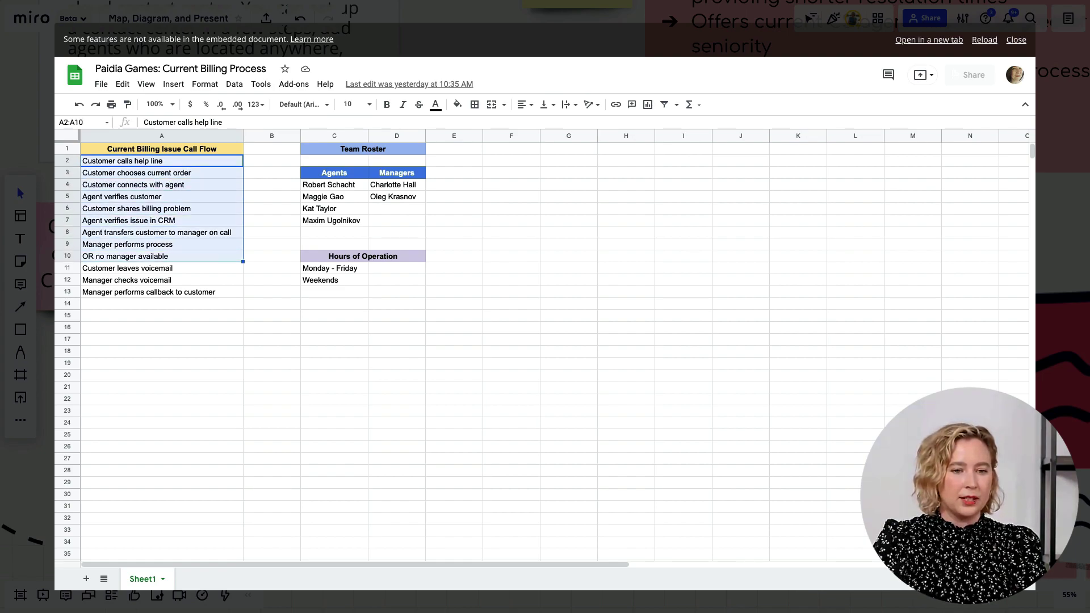
pyautogui.hotkey('shift', 'Down')
pyautogui.hotkey('shift', 'Down')
pyautogui.hotkey('shift', 'Down')
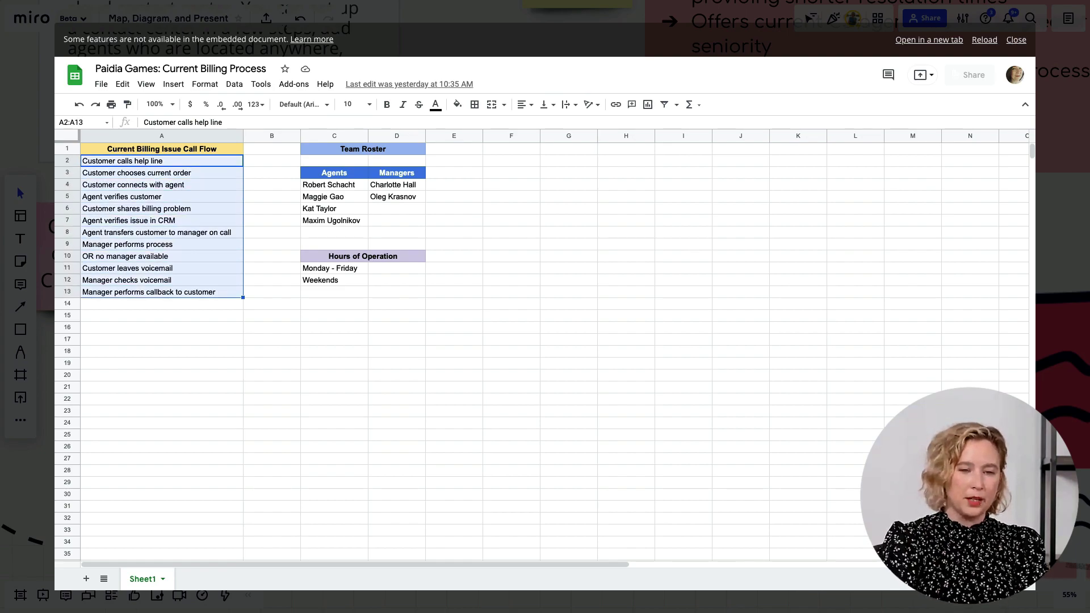
pyautogui.hotkey('ctrl', 'c')
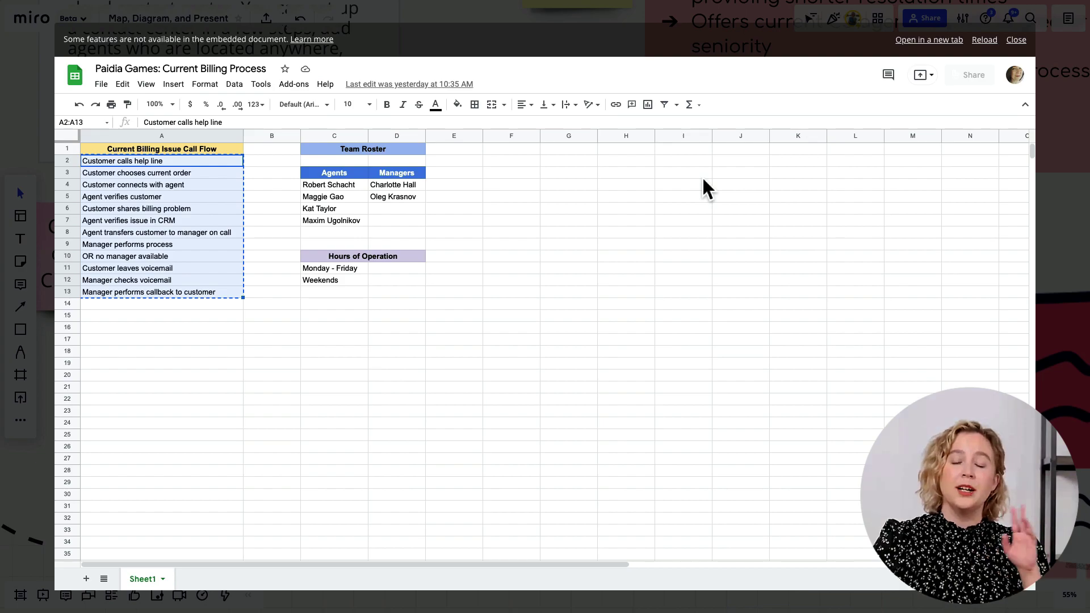
# Close the embedded spreadsheet and paste the copied call flow entries as sticky notes in the empty area beside the project hub
pyautogui.click(1016, 40)
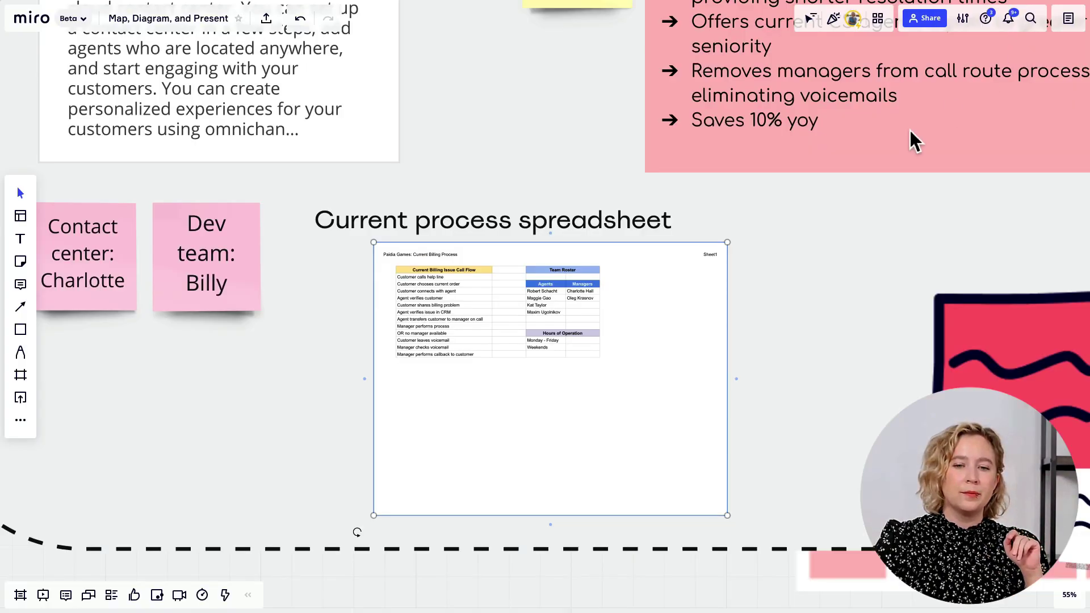
pyautogui.scroll(-5, 744, 240)
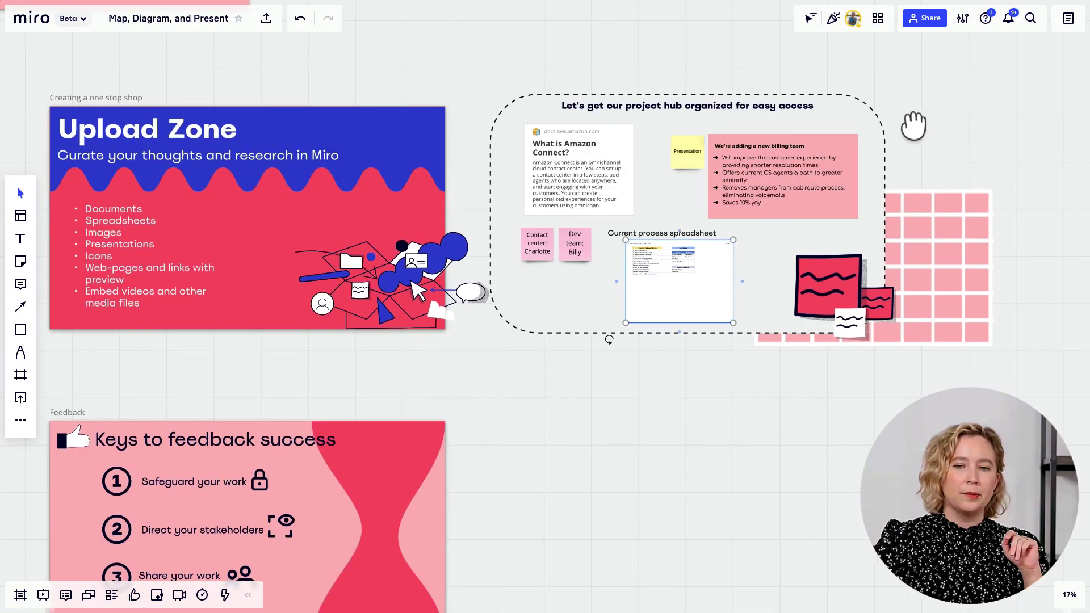
pyautogui.moveTo(912, 122); pyautogui.dragTo(496, 210)
pyautogui.click(498, 213)
pyautogui.hotkey('ctrl', 'v')
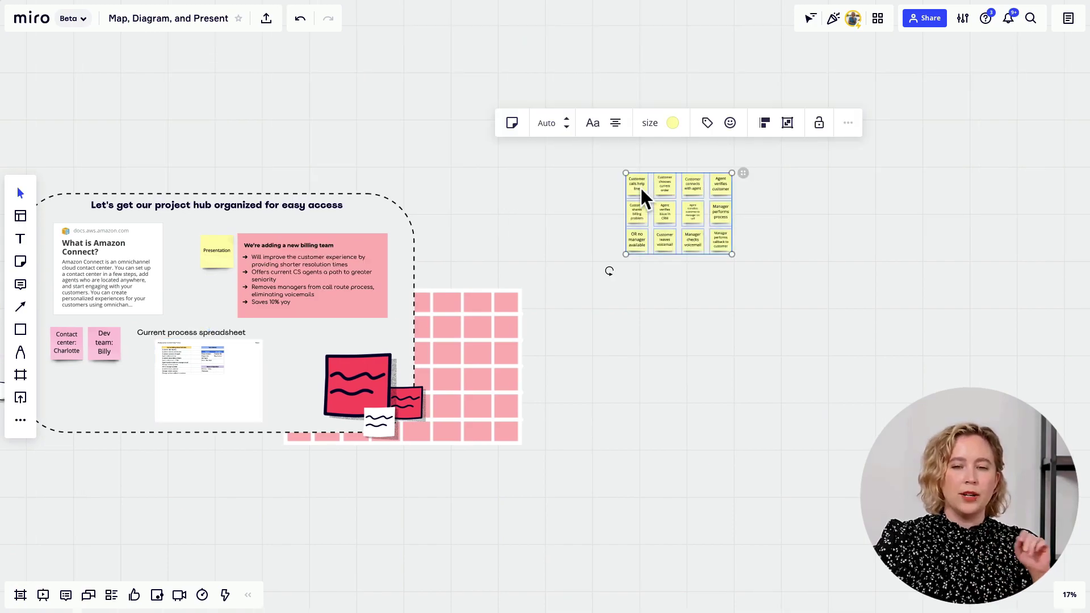
pyautogui.hscroll(3, 652, 191)
pyautogui.scroll(5, 608, 226)
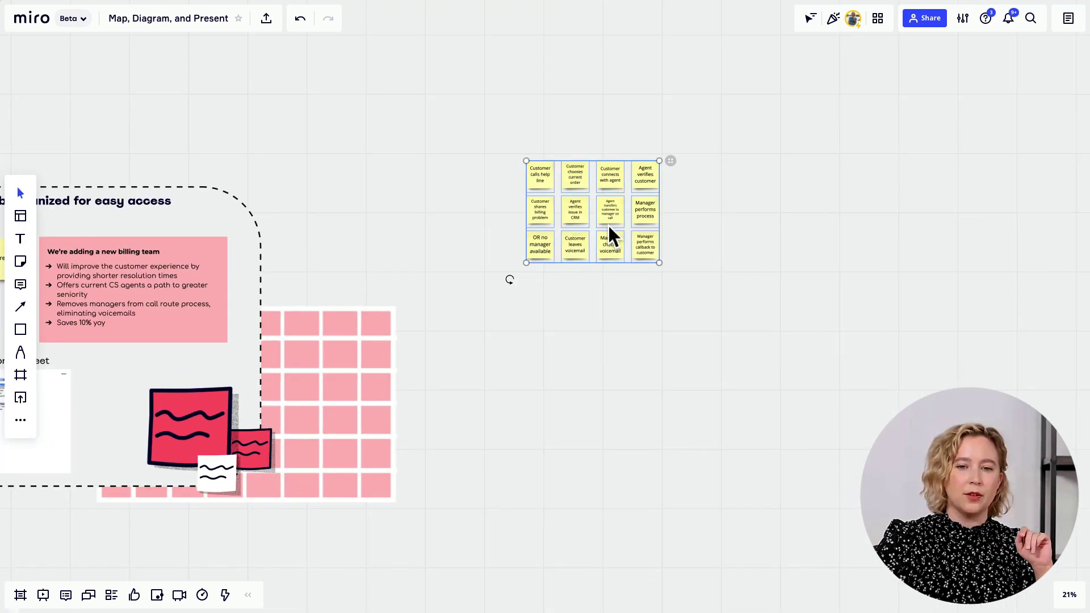
pyautogui.hscroll(3, 649, 221)
pyautogui.scroll(5, 493, 218)
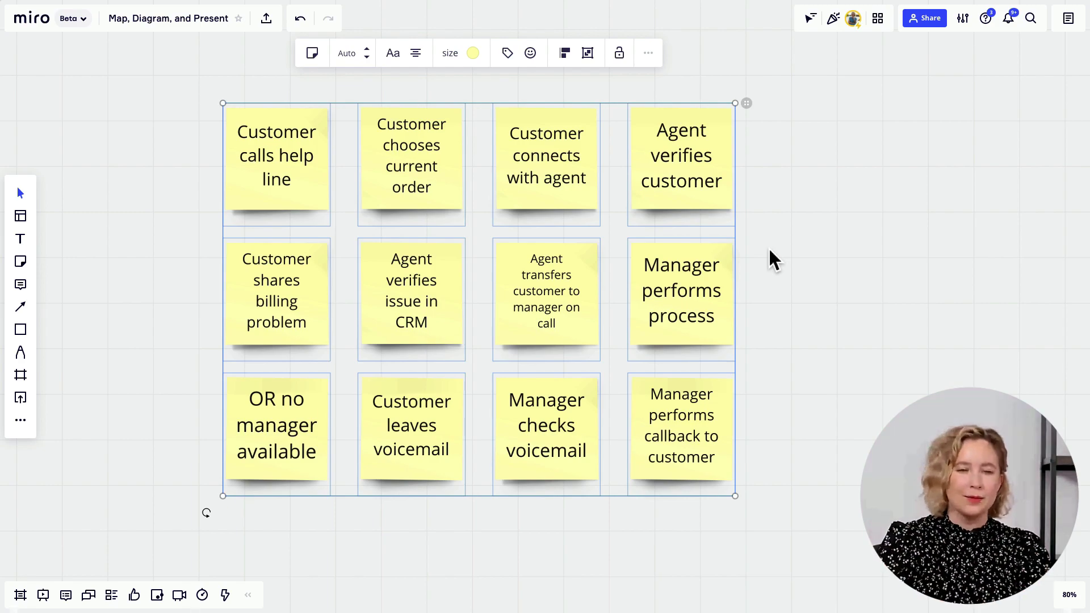
# Move the group of pasted sticky notes to the empty board area beneath the Project Kickoff frame
pyautogui.scroll(-10, 762, 254)
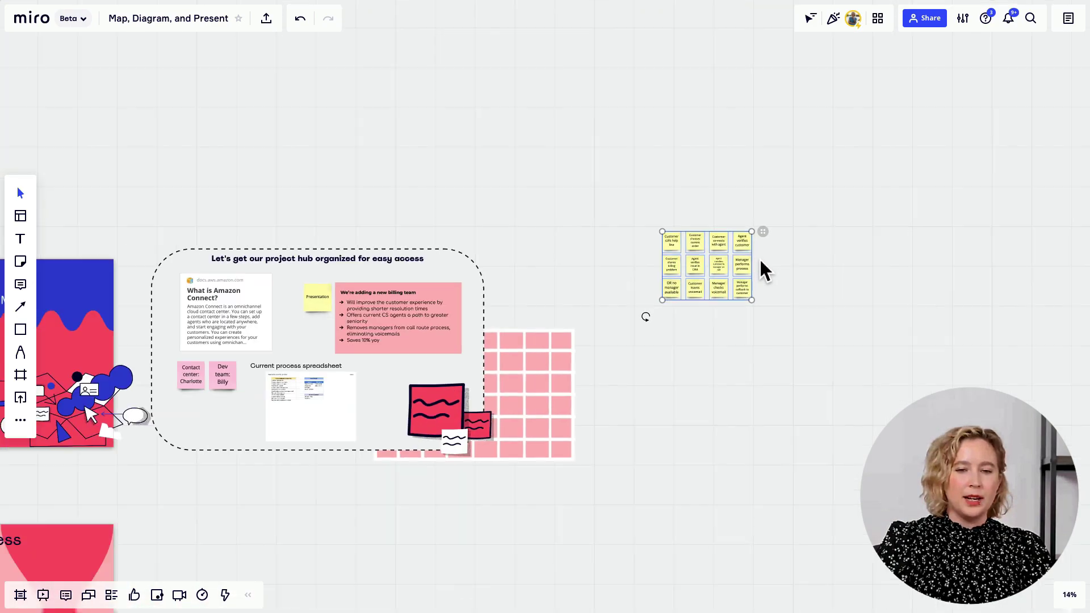
pyautogui.scroll(-2, 762, 270)
pyautogui.hscroll(-3, 740, 355)
pyautogui.scroll(-2, 740, 355)
pyautogui.moveTo(819, 226); pyautogui.dragTo(417, 366)
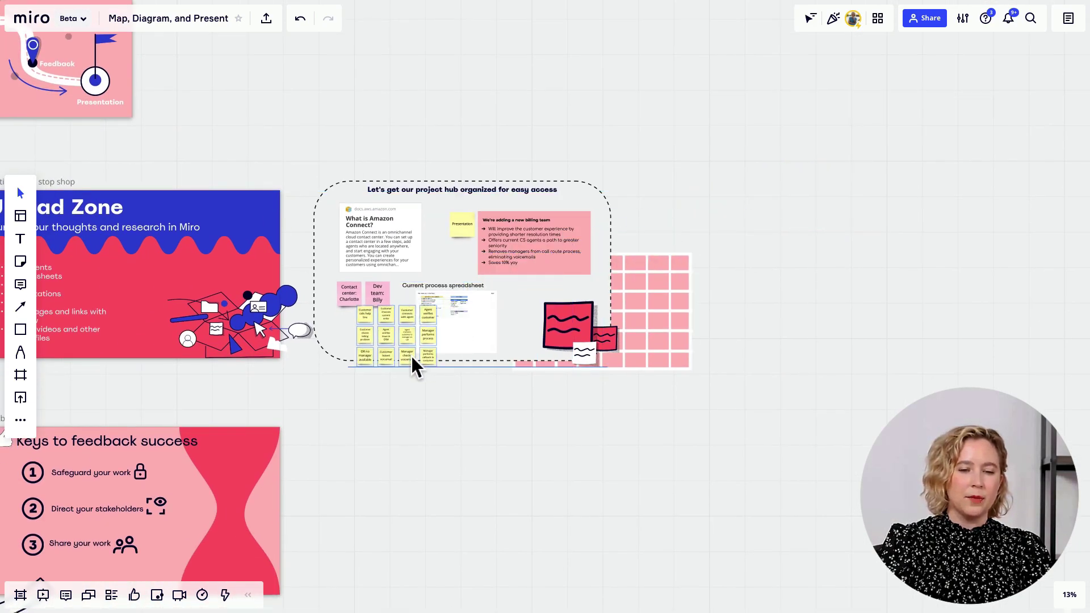
pyautogui.hscroll(-10, 5, 419)
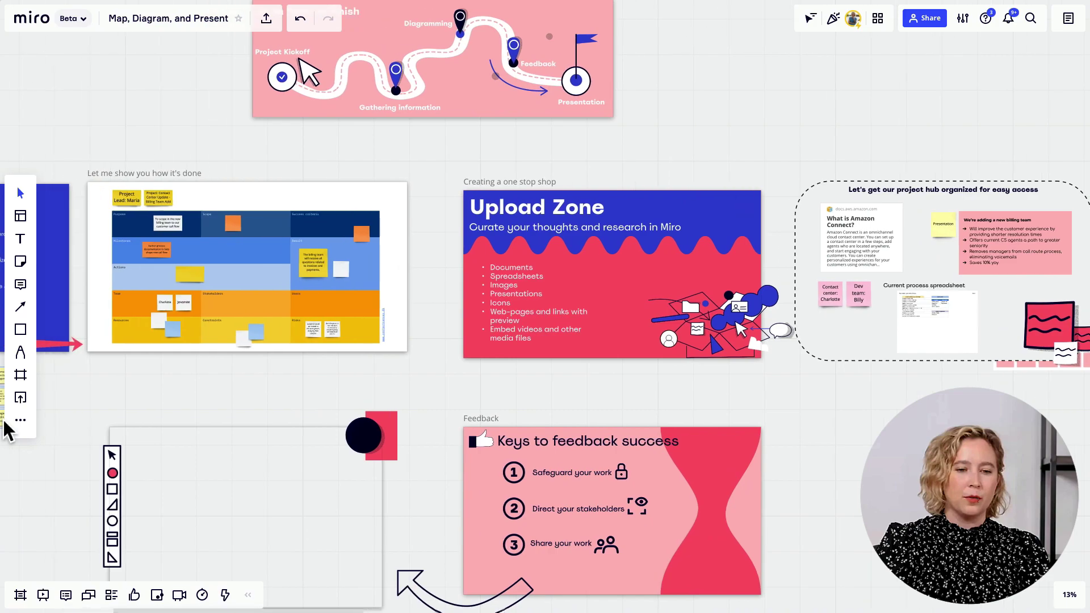
pyautogui.moveTo(5, 429); pyautogui.dragTo(240, 528)
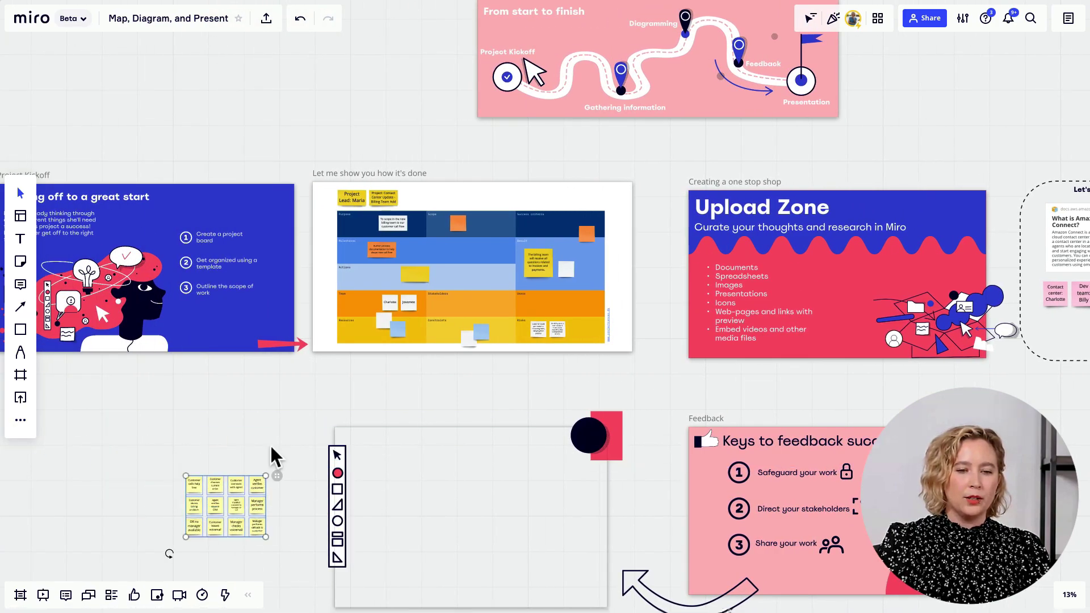
pyautogui.moveTo(283, 453); pyautogui.dragTo(297, 316)
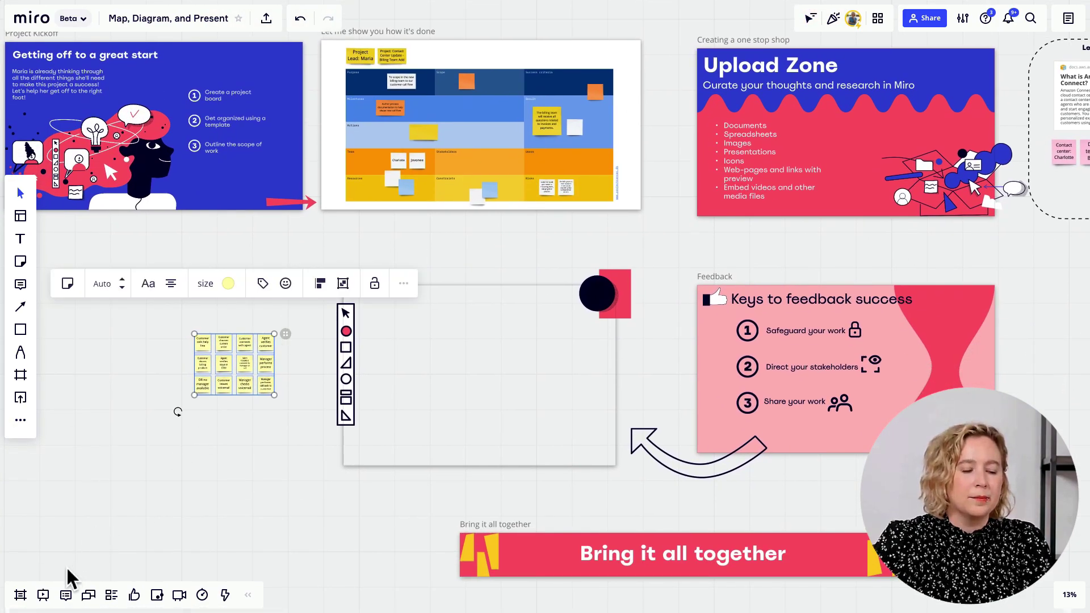
# Delete the sticky notes "Manager performs callback to customer", "Manager checks voicemail" and "Manager performs process"
pyautogui.scroll(6, 335, 296)
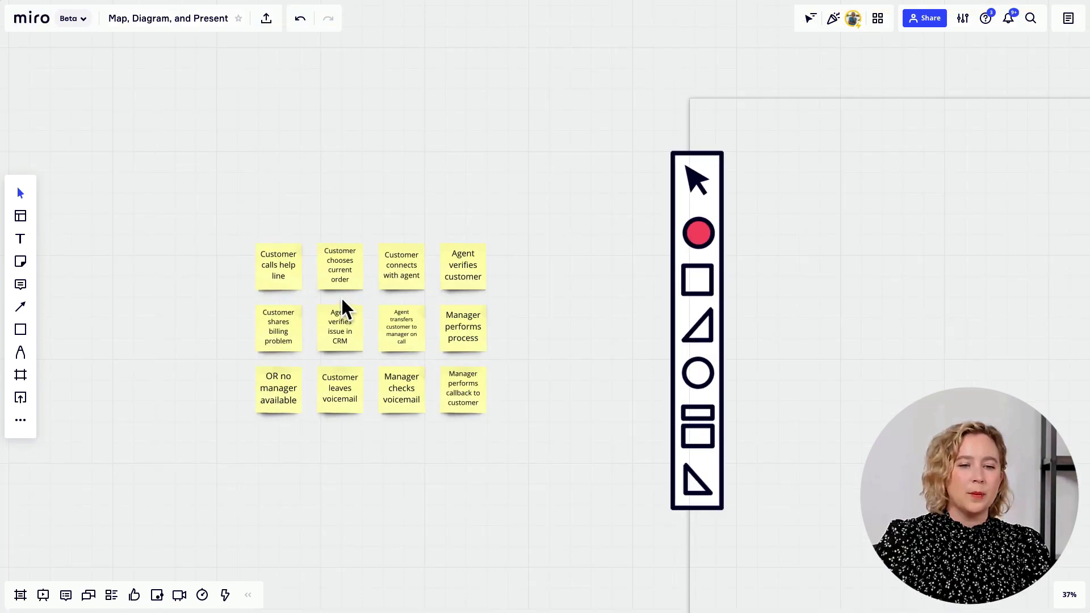
pyautogui.scroll(4, 340, 296)
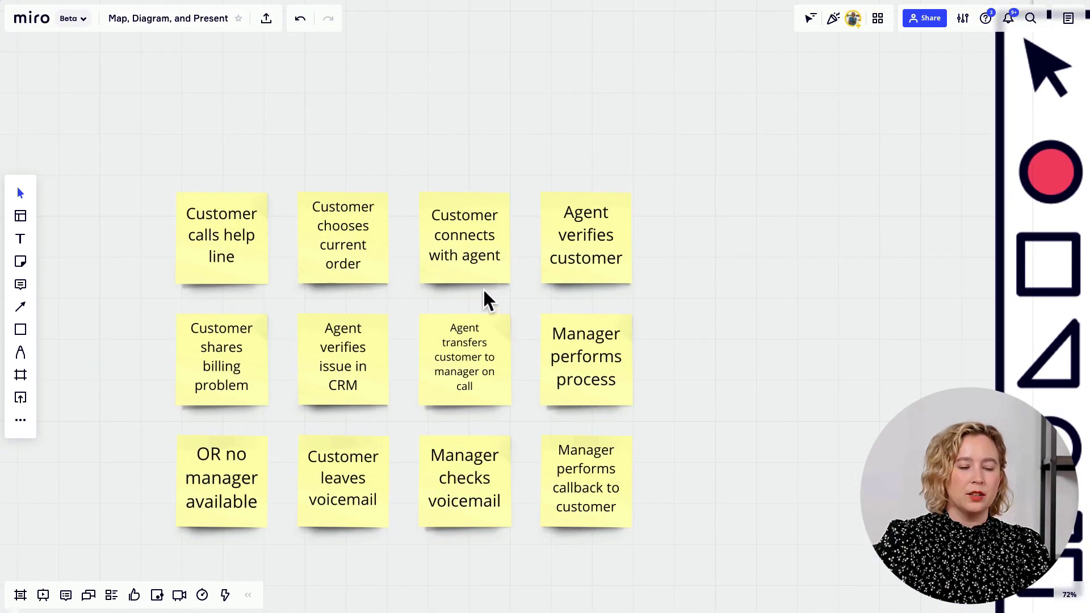
pyautogui.moveTo(725, 349); pyautogui.dragTo(742, 301)
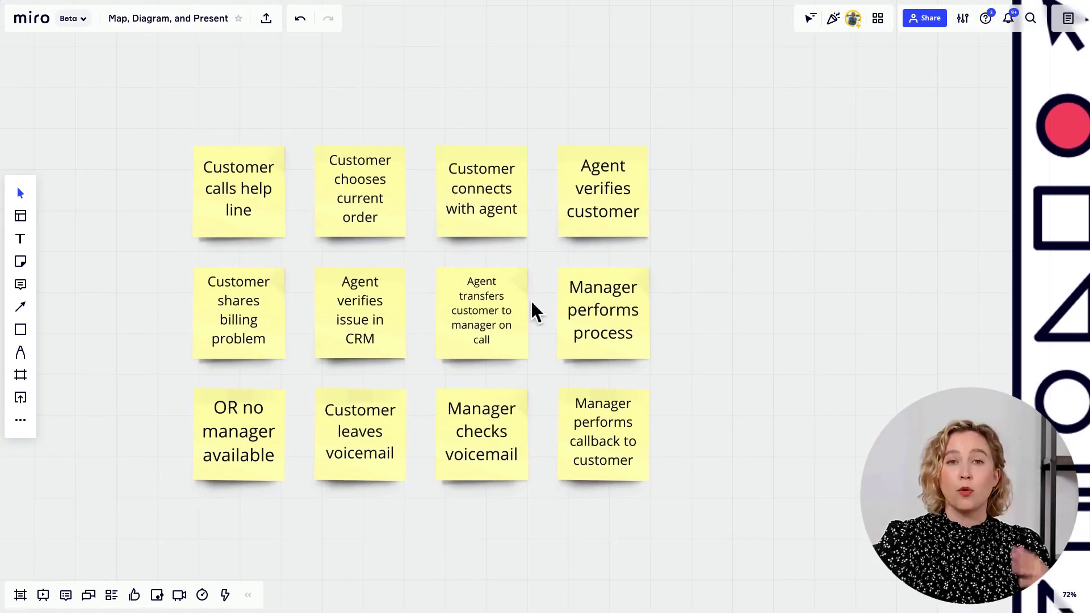
pyautogui.hscroll(-1, 745, 329)
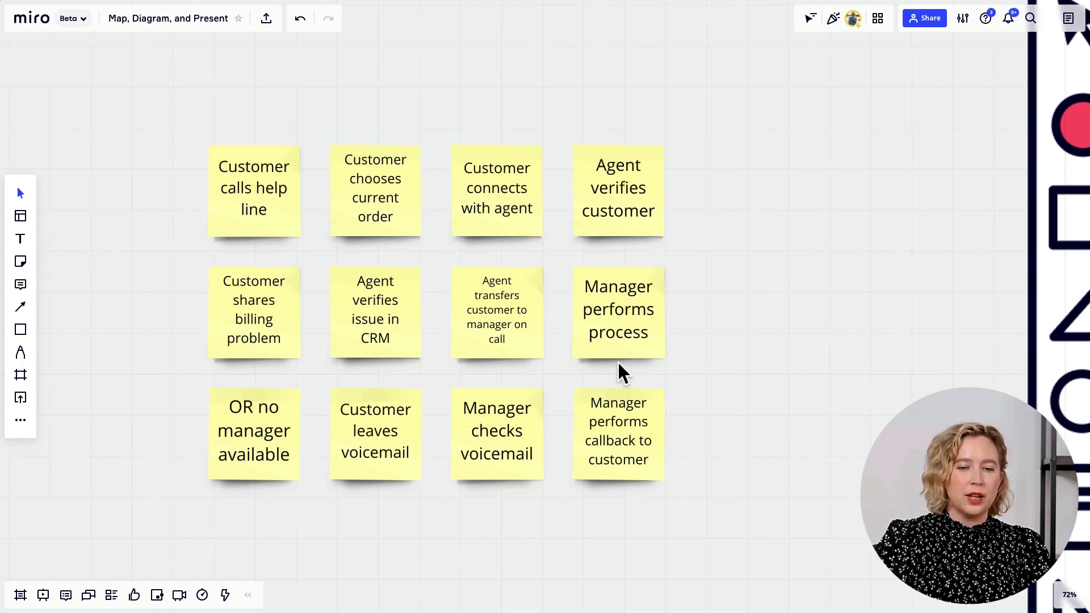
pyautogui.scroll(2, 618, 361)
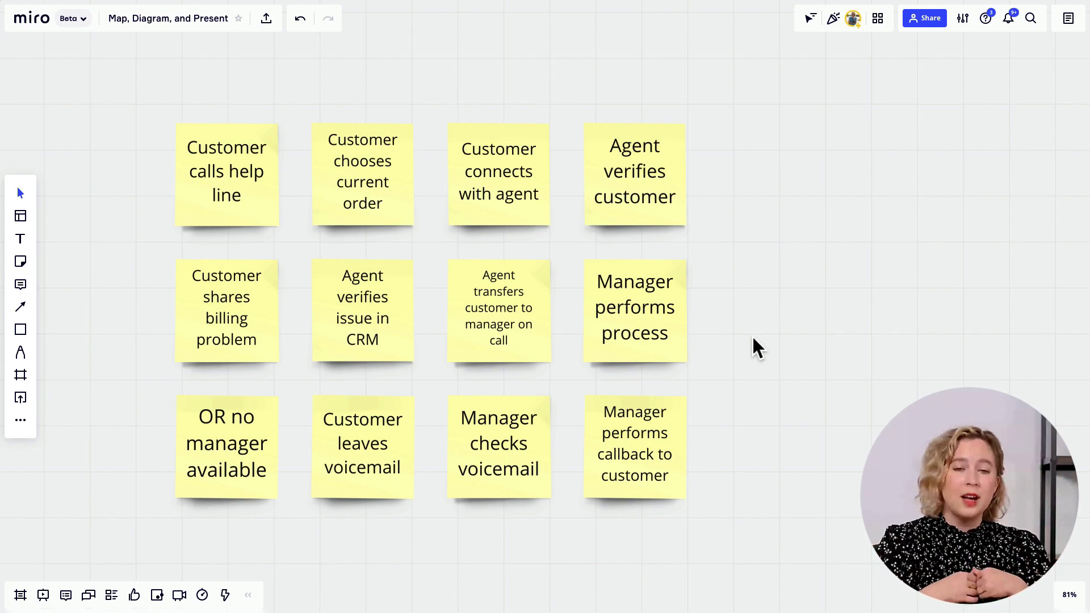
pyautogui.hscroll(-2, 756, 340)
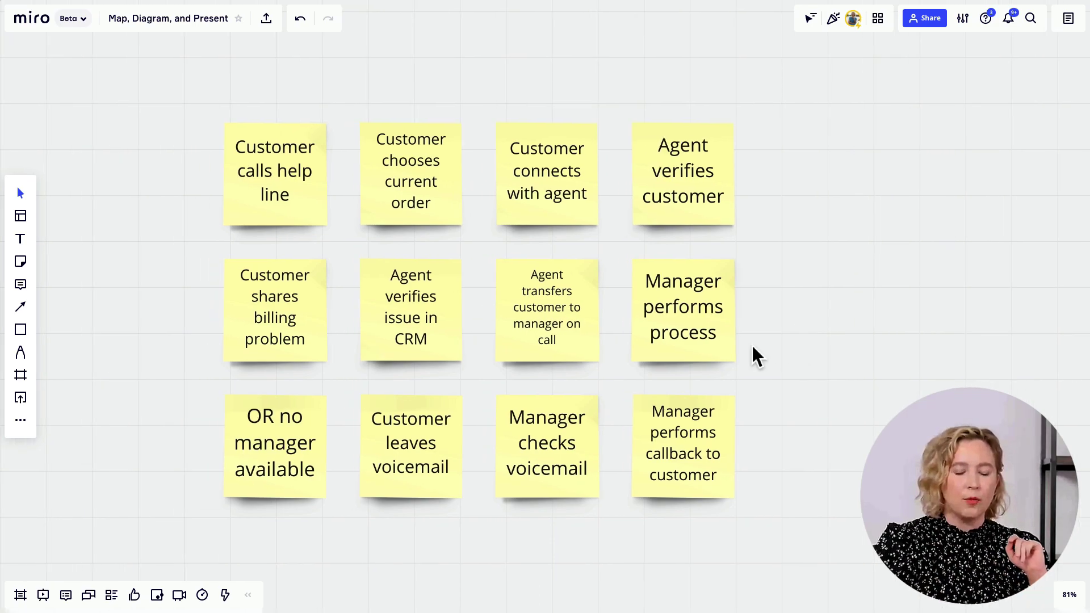
pyautogui.scroll(2, 414, 364)
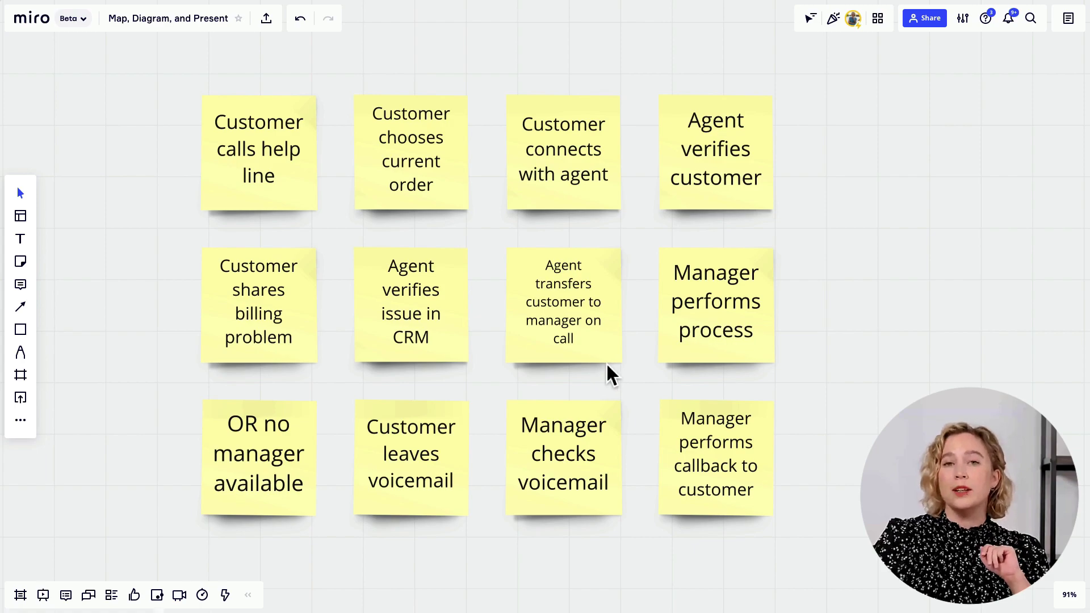
pyautogui.click(696, 417)
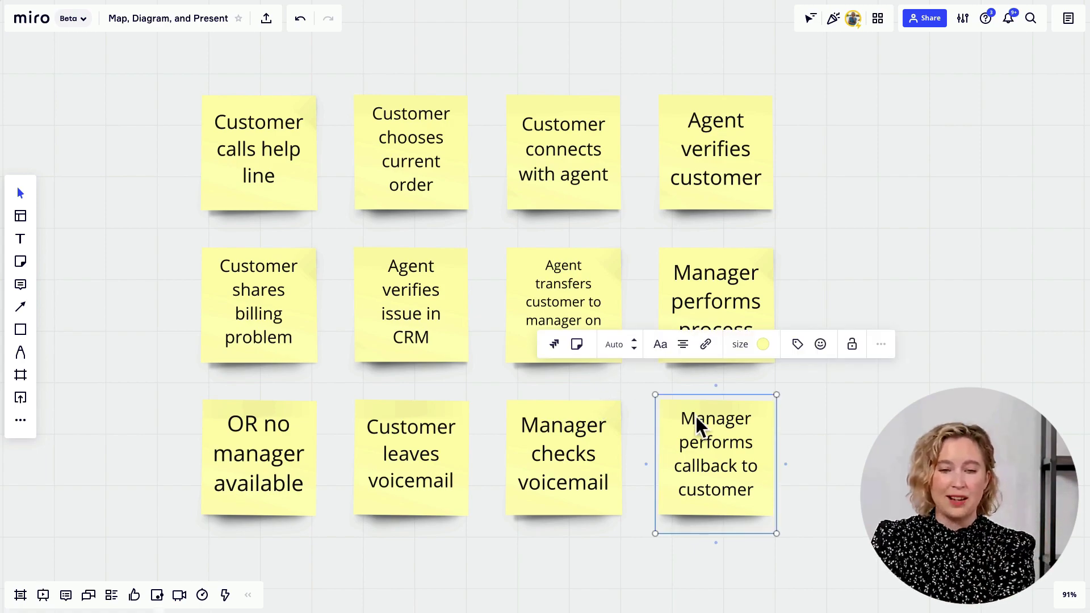
pyautogui.press('Delete')
pyautogui.click(612, 431)
pyautogui.press('Delete')
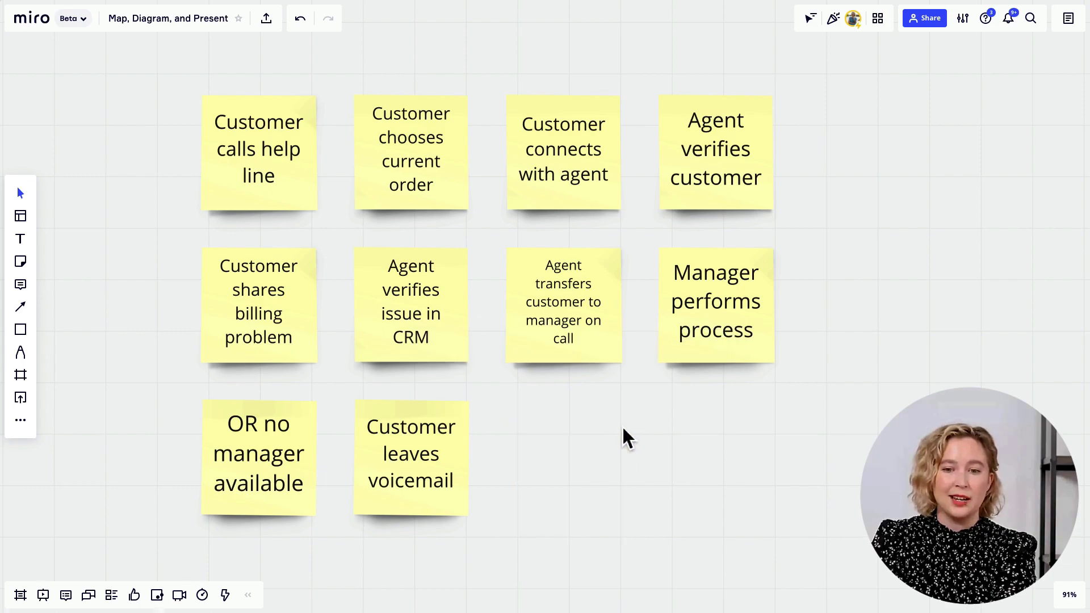
pyautogui.click(698, 350)
pyautogui.press('Delete')
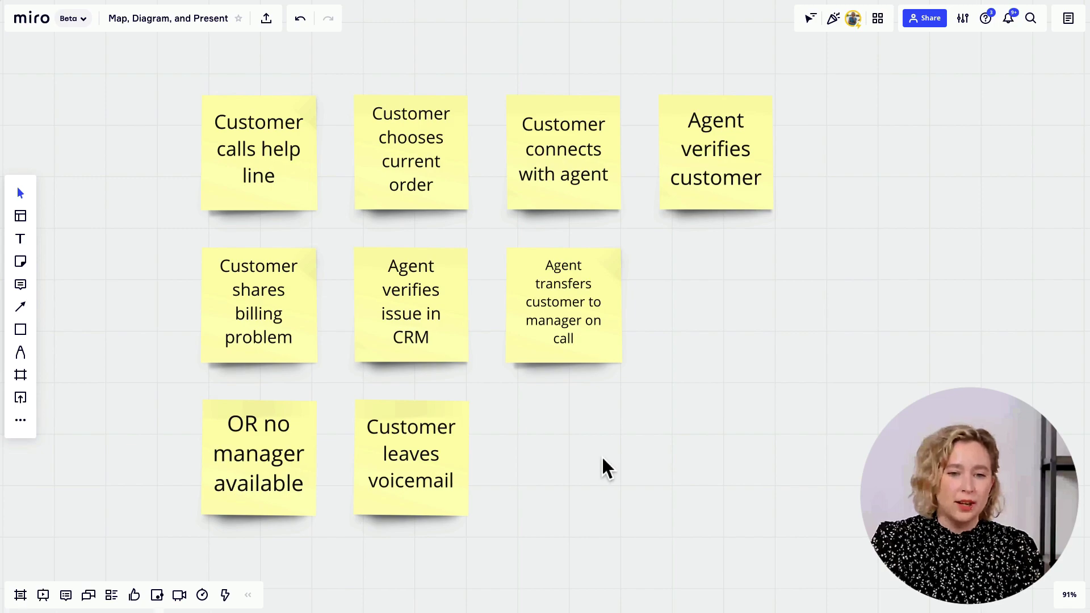
# Delete the sticky notes "Agent transfers customer to manager on call", "OR no manager available" and "Customer leaves voicemail"
pyautogui.click(579, 369)
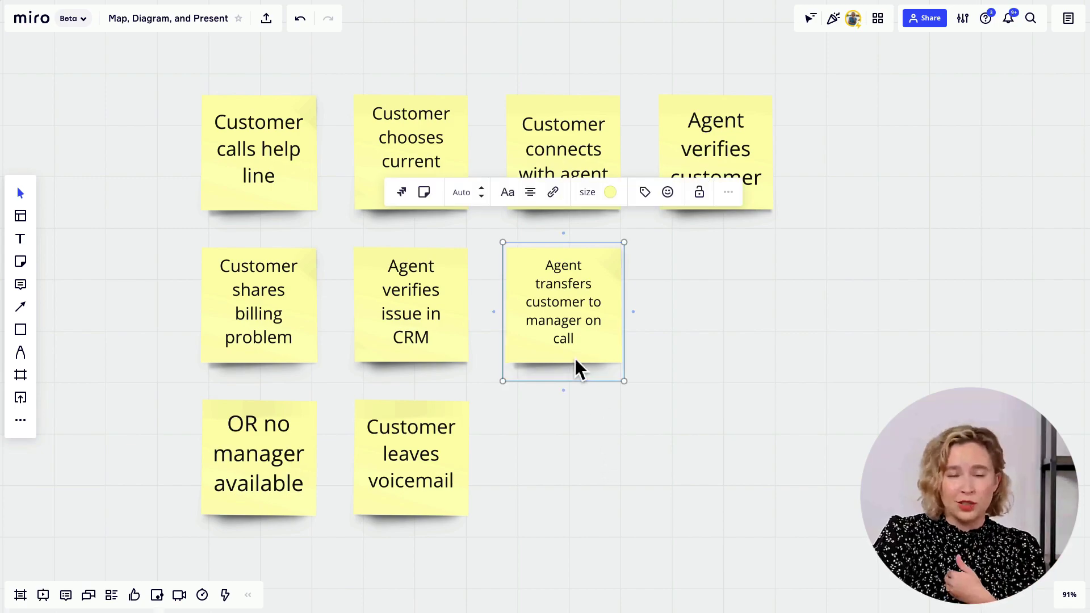
pyautogui.press('Delete')
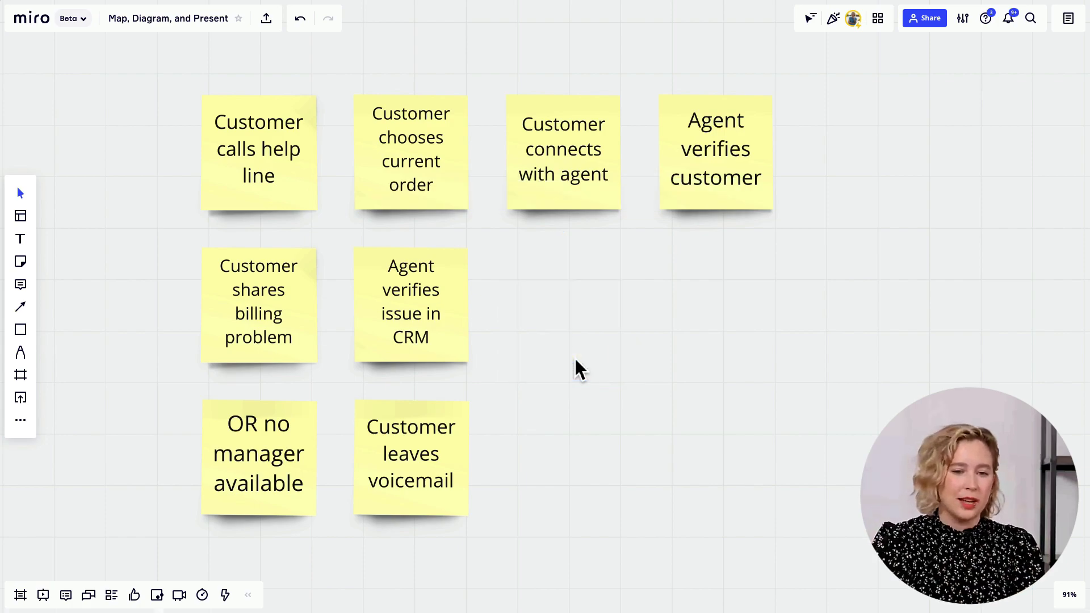
pyautogui.click(277, 446)
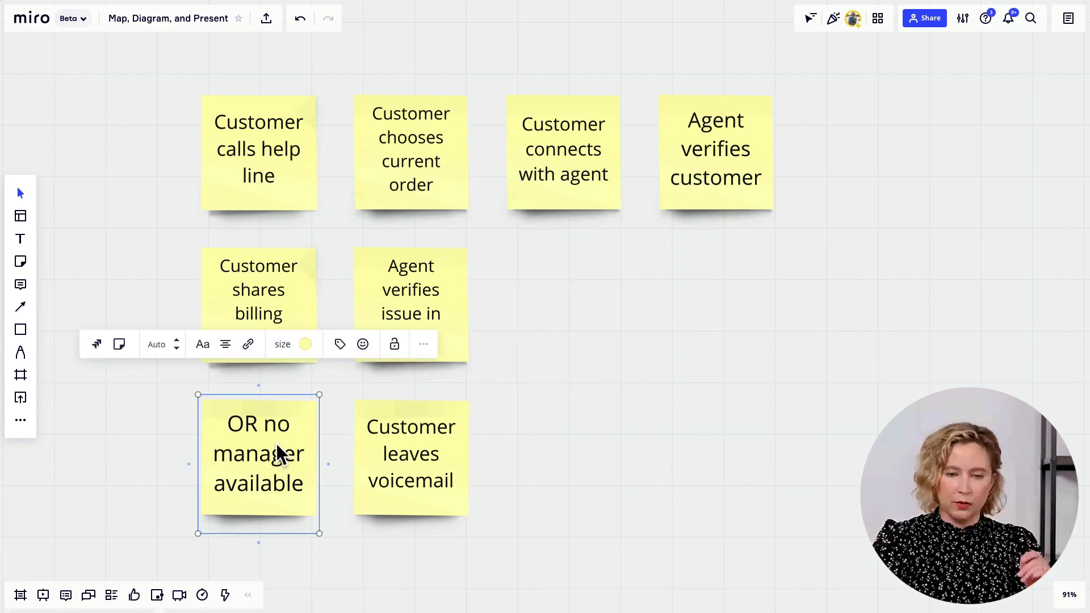
pyautogui.press('Delete')
pyautogui.click(428, 443)
pyautogui.press('Delete')
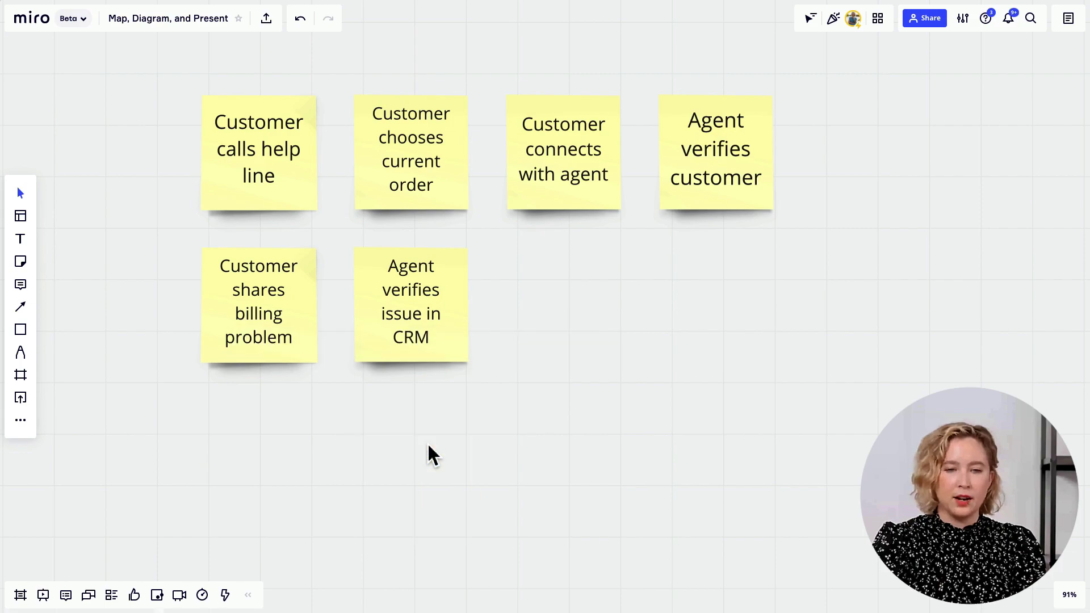
# Move the "Customer calls help line" sticky note above the remaining notes to start a new row
pyautogui.moveTo(602, 388); pyautogui.dragTo(588, 427)
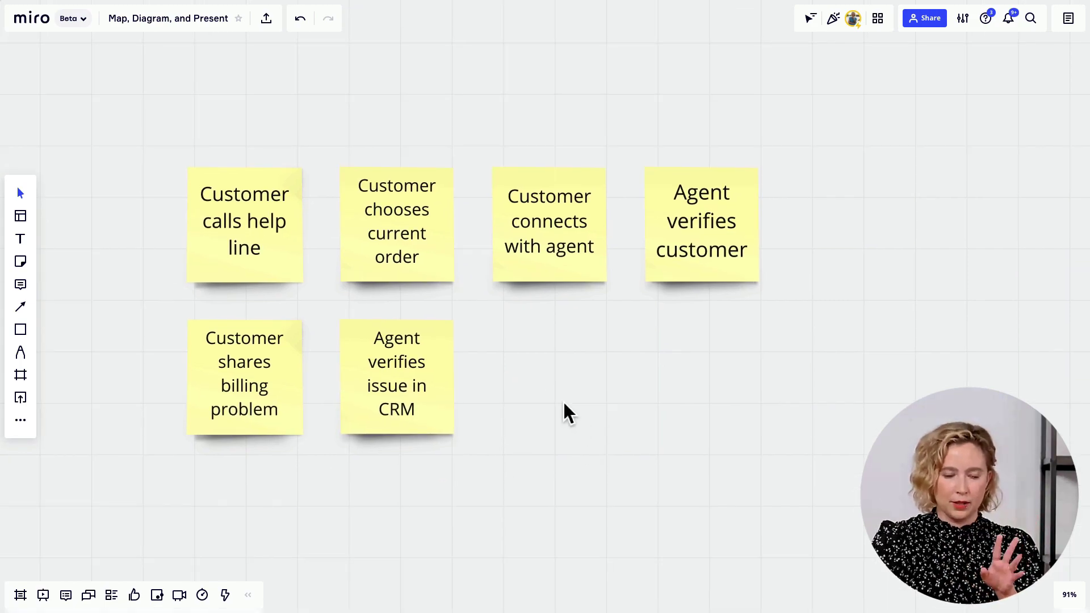
pyautogui.moveTo(555, 398)
pyautogui.mouseDown()
pyautogui.moveTo(611, 428)
pyautogui.moveTo(556, 413)
pyautogui.mouseUp()
pyautogui.scroll(-2, 615, 428)
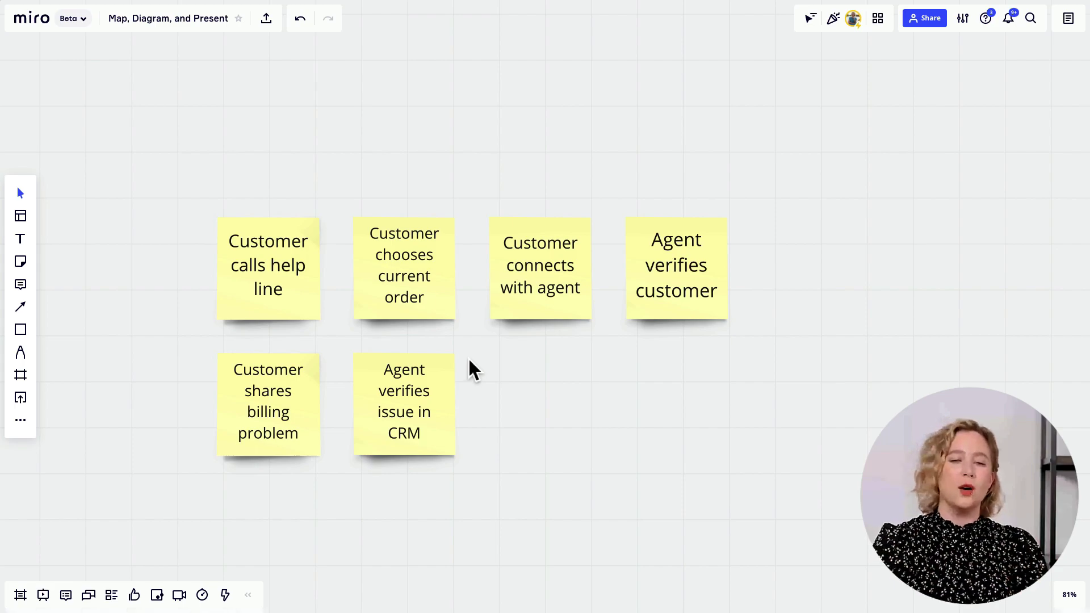
pyautogui.scroll(2, 454, 366)
pyautogui.hscroll(-2, 454, 366)
pyautogui.moveTo(355, 344); pyautogui.dragTo(348, 191)
# Replace the text of the "Customer chooses current order" note with "Hear greeting" and add an adjacent sticky note reading "Hear prompts"
pyautogui.doubleClick(453, 335)
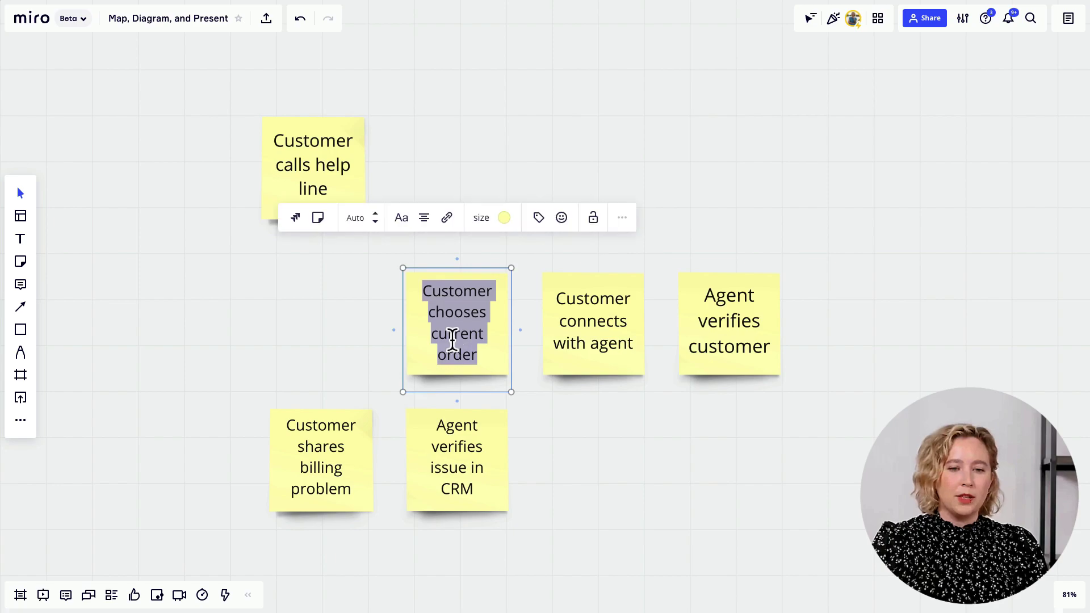
pyautogui.write('Hear')
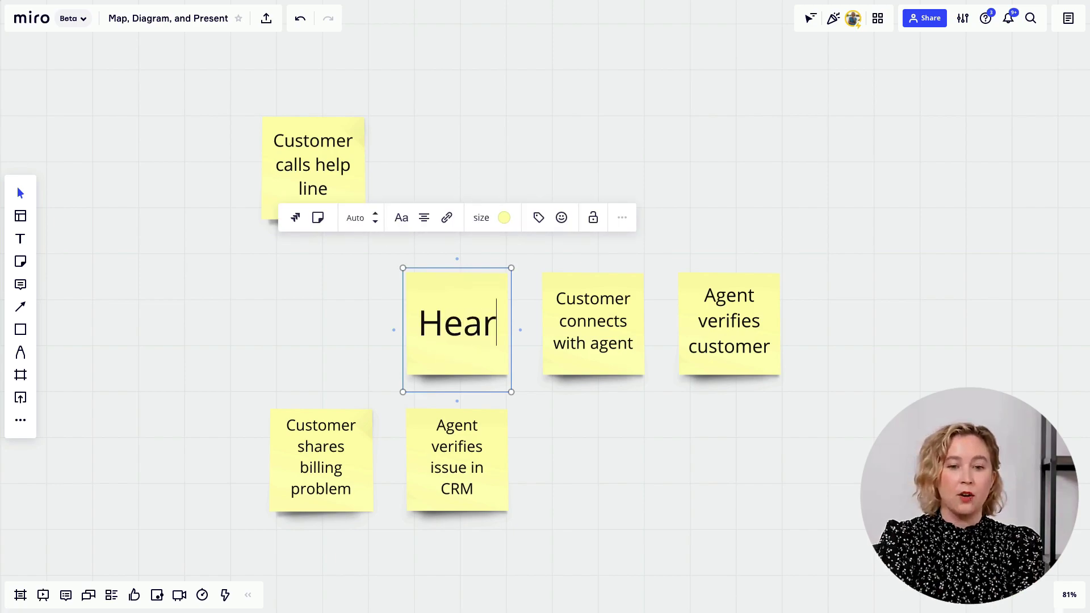
pyautogui.write(' greeting')
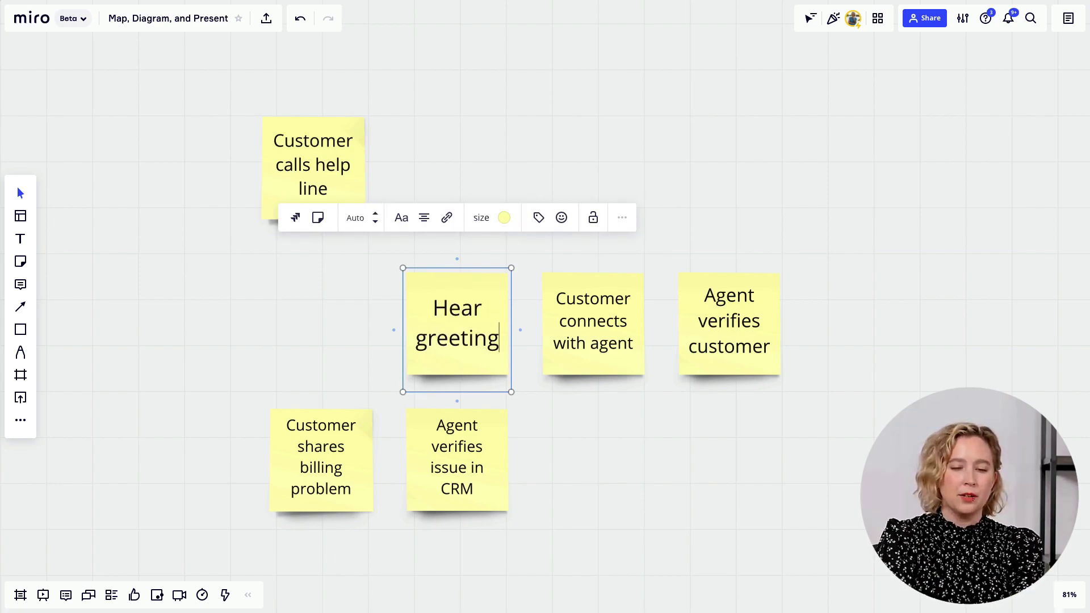
pyautogui.hotkey('shift', 'Tab')
pyautogui.write('Hear prompts')
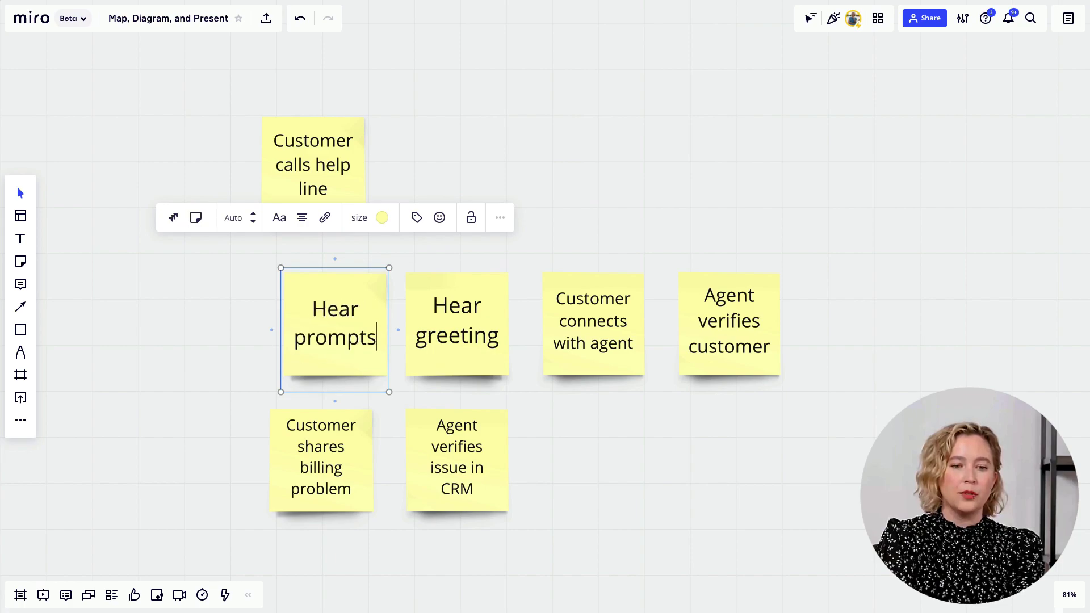
# Line up the "Hear greeting" and "Hear prompts" notes in that order beside the "Customer calls help line" note
pyautogui.moveTo(466, 325); pyautogui.dragTo(456, 196)
pyautogui.moveTo(374, 309); pyautogui.dragTo(606, 153)
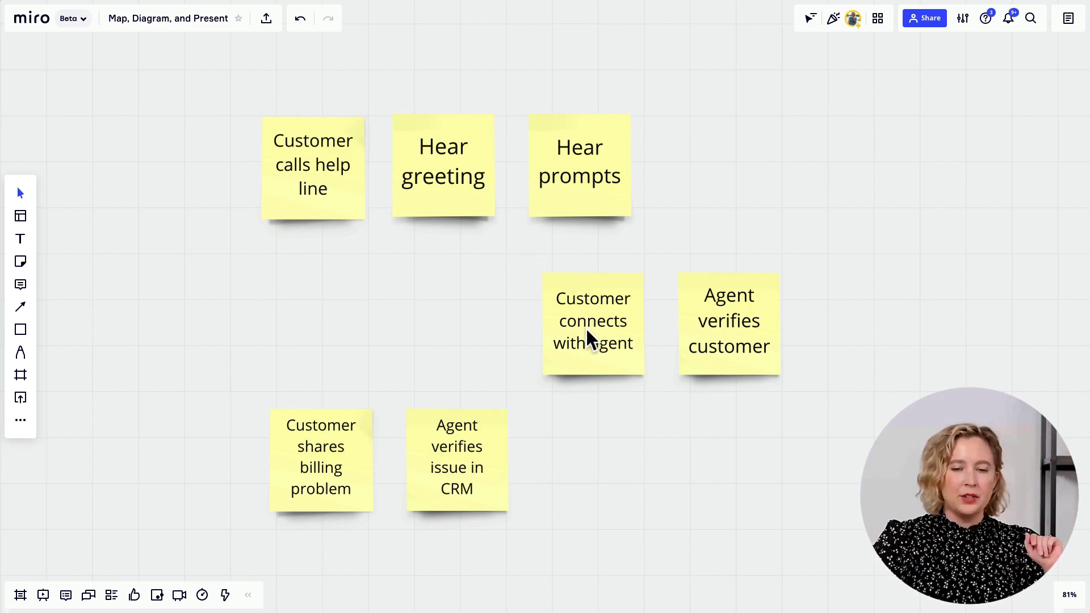
pyautogui.moveTo(545, 290); pyautogui.dragTo(445, 309)
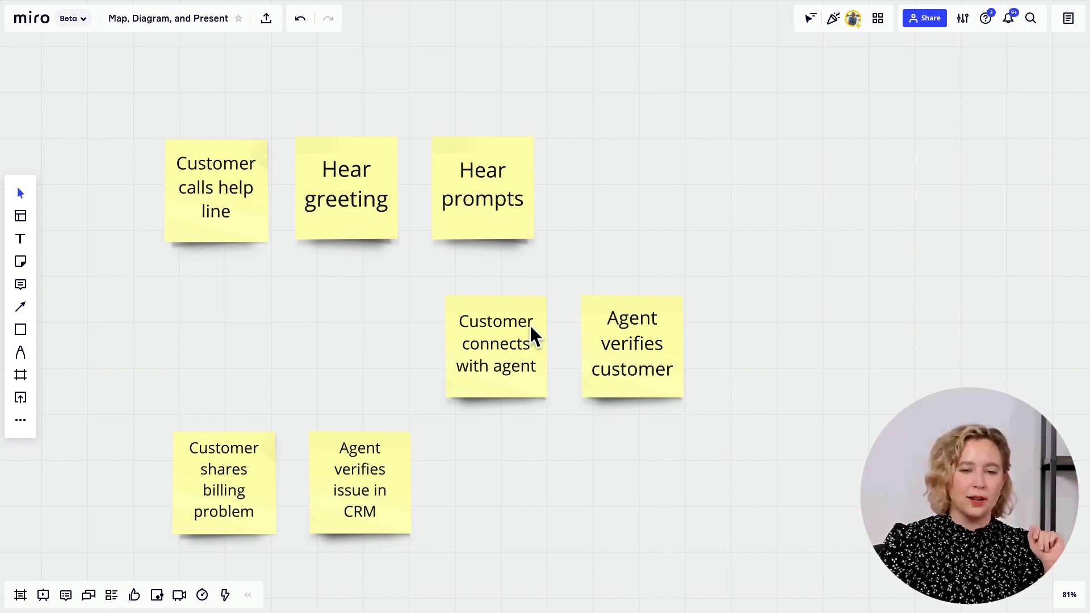
# Delete the "Agent verifies customer" note and move "Customer shares billing problem" and "Agent verifies issue in CRM" near "Customer connects with agent"
pyautogui.click(625, 343)
pyautogui.press('Delete')
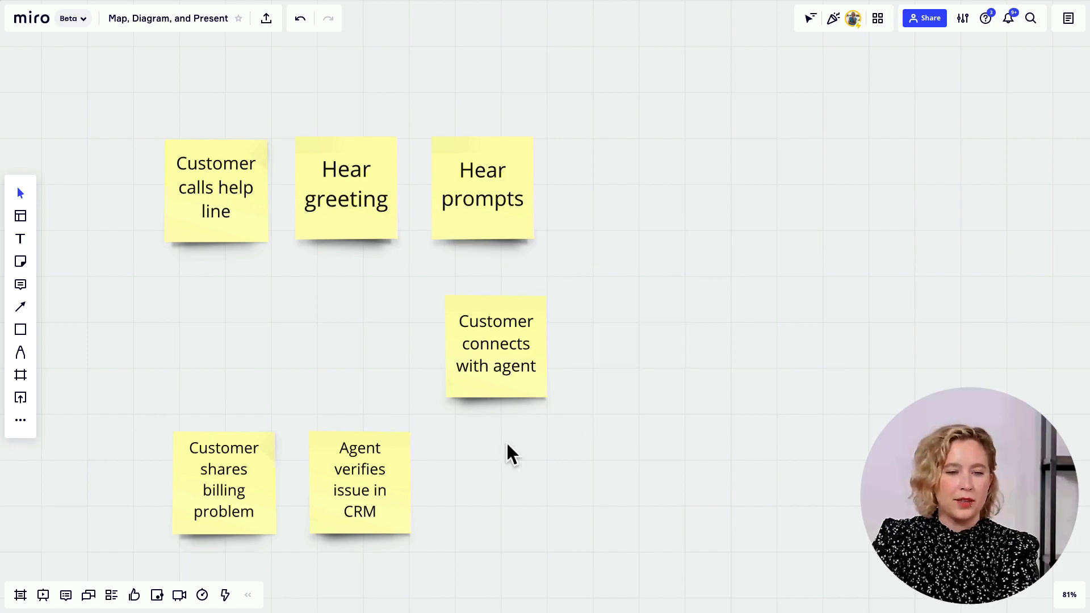
pyautogui.moveTo(238, 484); pyautogui.dragTo(681, 386)
pyautogui.moveTo(409, 490); pyautogui.dragTo(516, 486)
# Move all the remaining sticky notes together so they sit just outside the empty frame
pyautogui.scroll(-8, 518, 493)
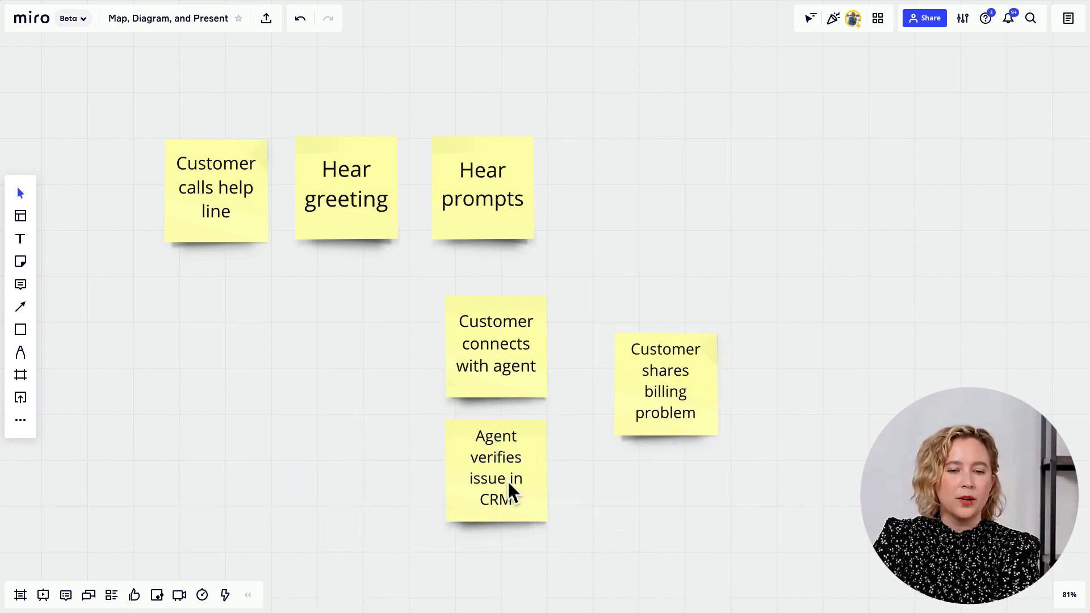
pyautogui.moveTo(600, 518); pyautogui.dragTo(51, 234)
pyautogui.scroll(-4, 352, 477)
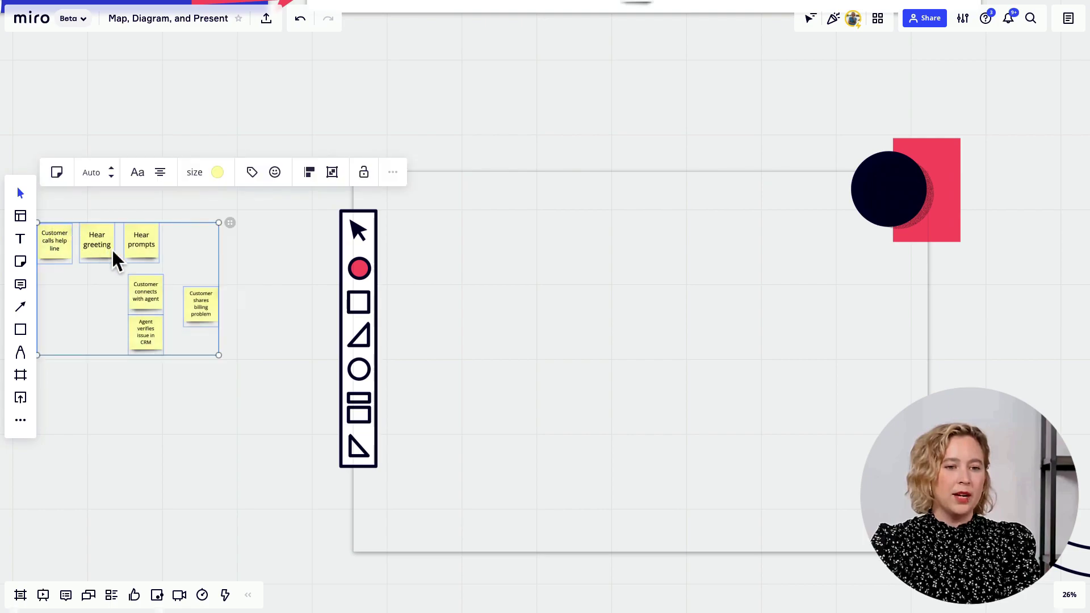
pyautogui.moveTo(147, 263); pyautogui.dragTo(258, 318)
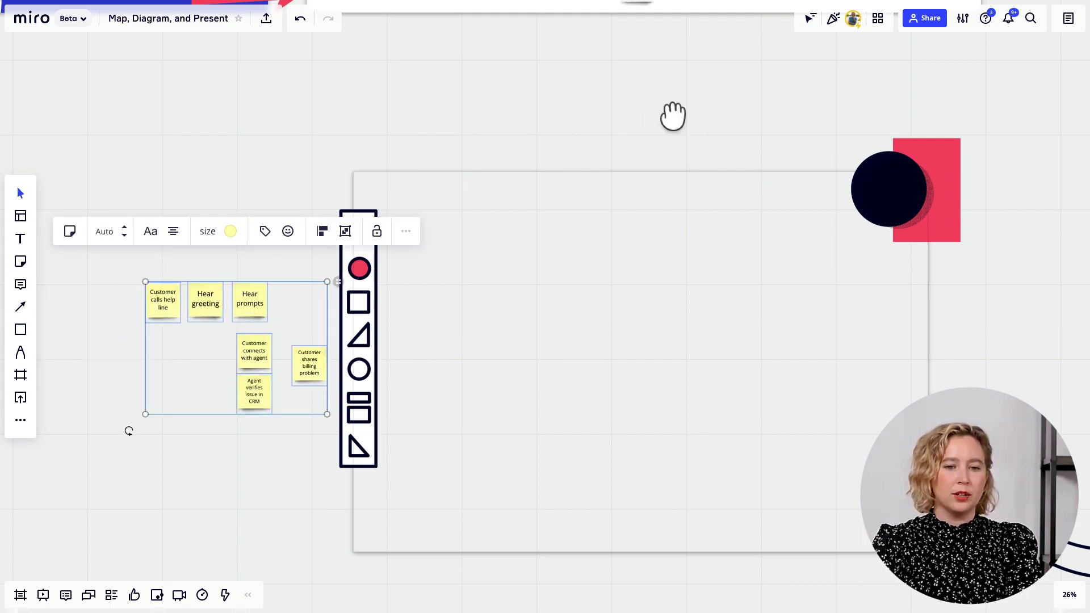
# Go to the empty frame, open the full shape library and look through its basic and flowchart shapes
pyautogui.moveTo(674, 114); pyautogui.dragTo(586, 80)
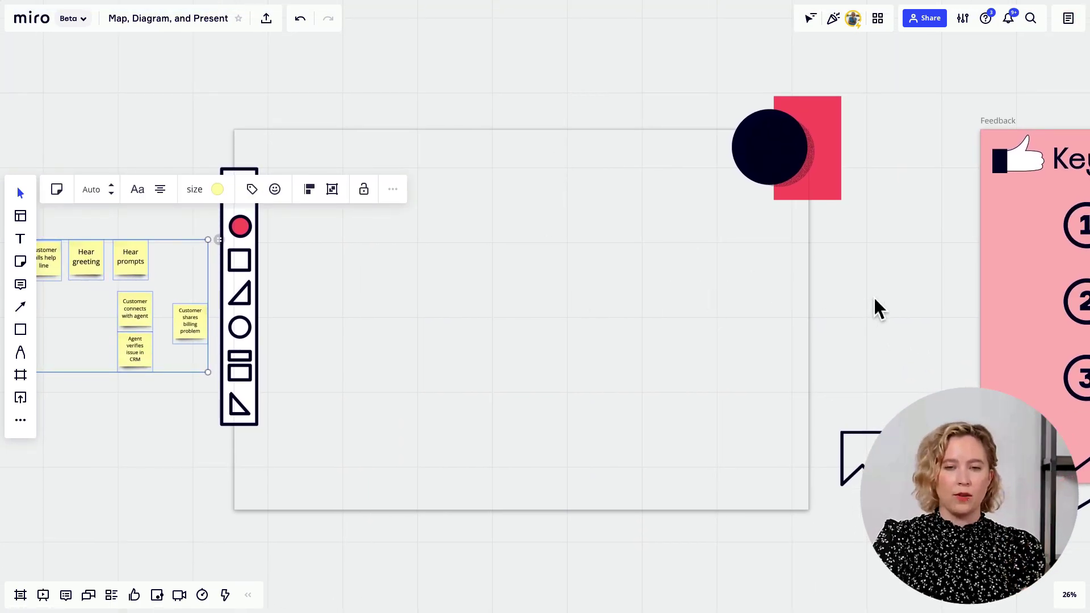
pyautogui.moveTo(877, 309); pyautogui.dragTo(791, 324)
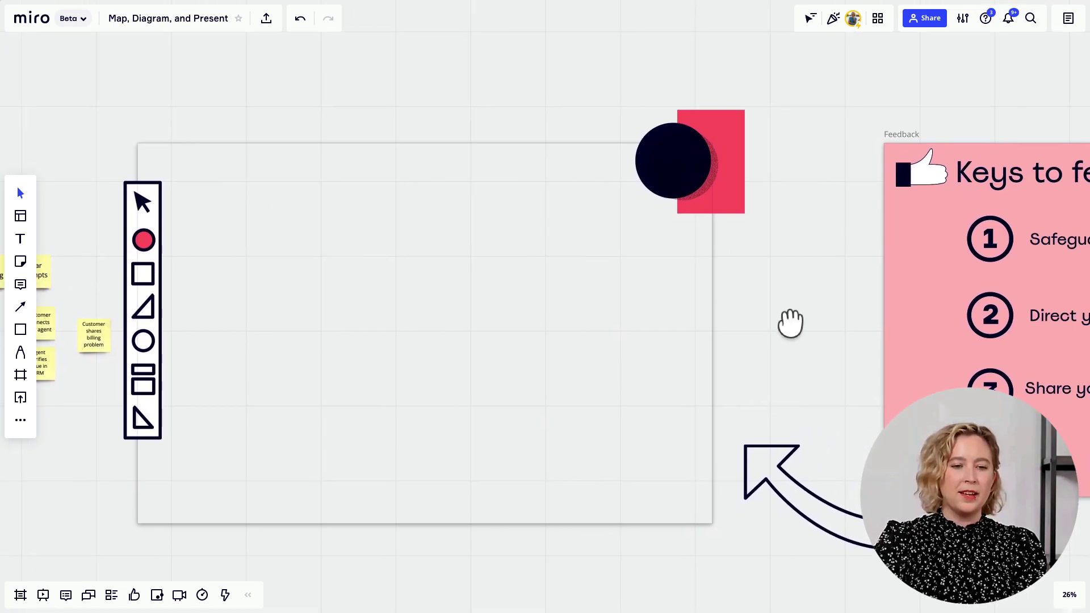
pyautogui.scroll(3, 496, 277)
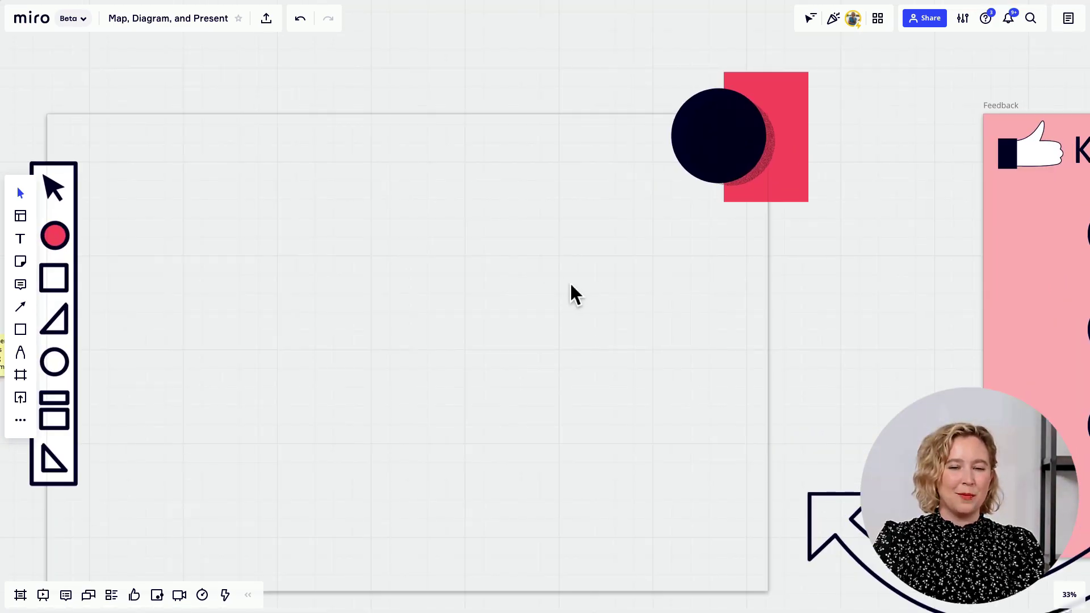
pyautogui.hscroll(-1, 283, 226)
pyautogui.scroll(5, 278, 229)
pyautogui.scroll(1, 343, 243)
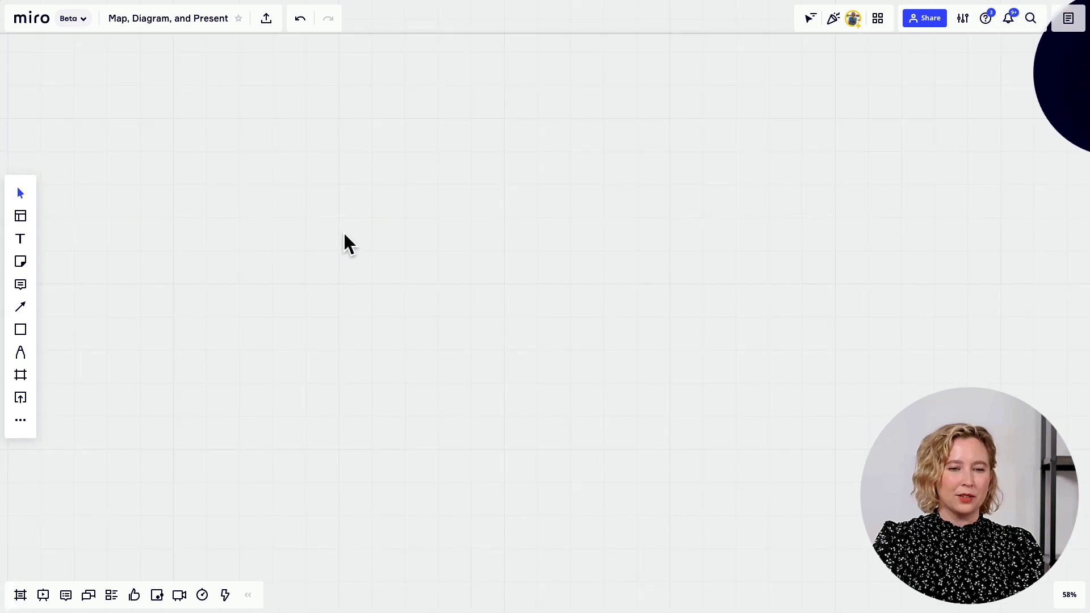
pyautogui.scroll(-1, 421, 238)
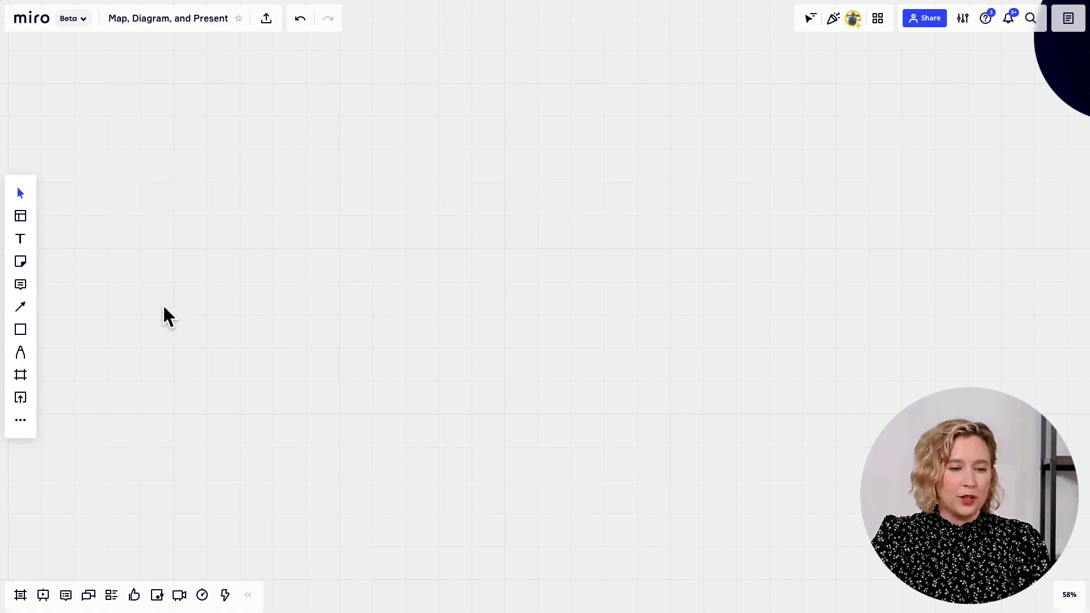
pyautogui.click(23, 331)
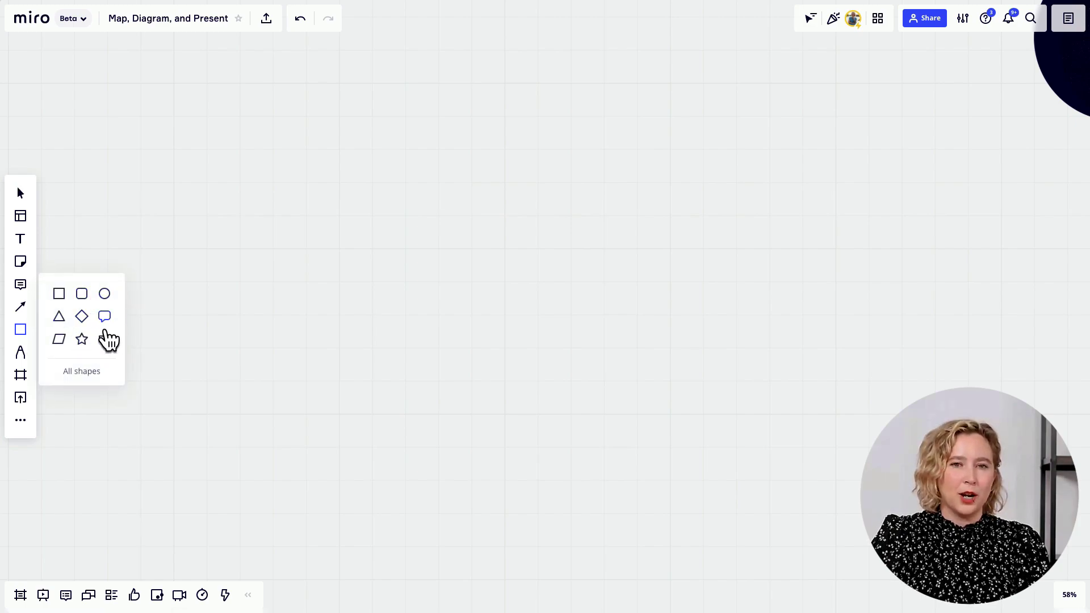
pyautogui.click(86, 380)
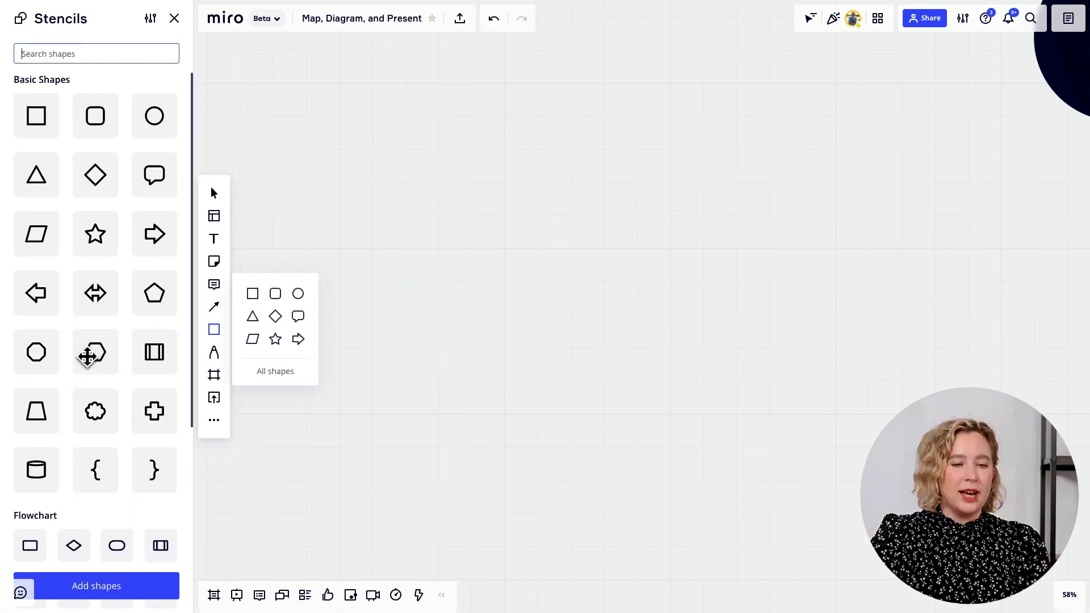
pyautogui.scroll(-1, 86, 357)
pyautogui.scroll(-4, 87, 357)
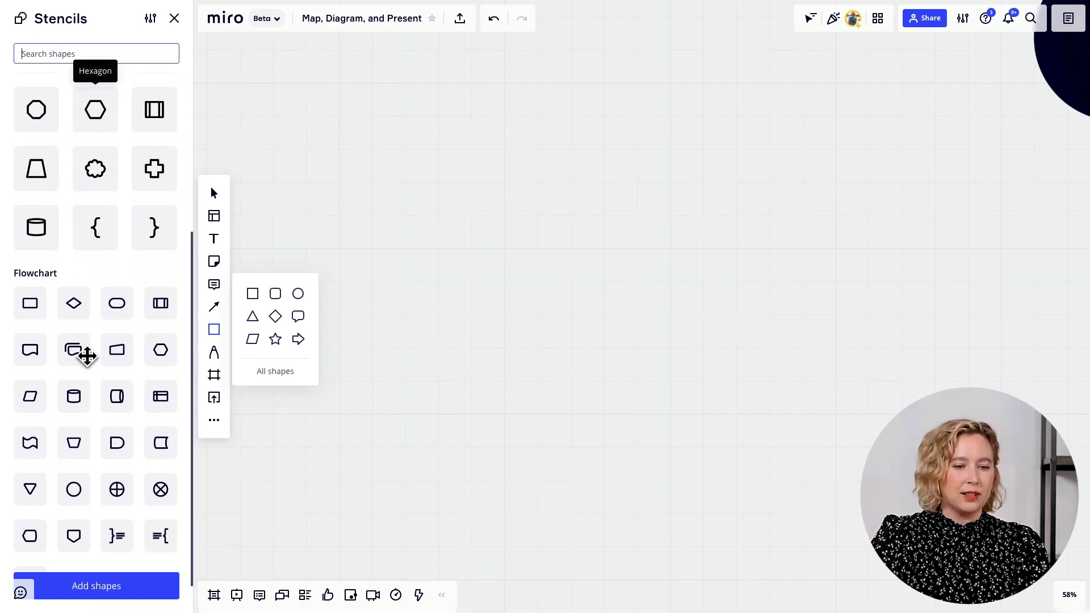
pyautogui.scroll(4, 86, 356)
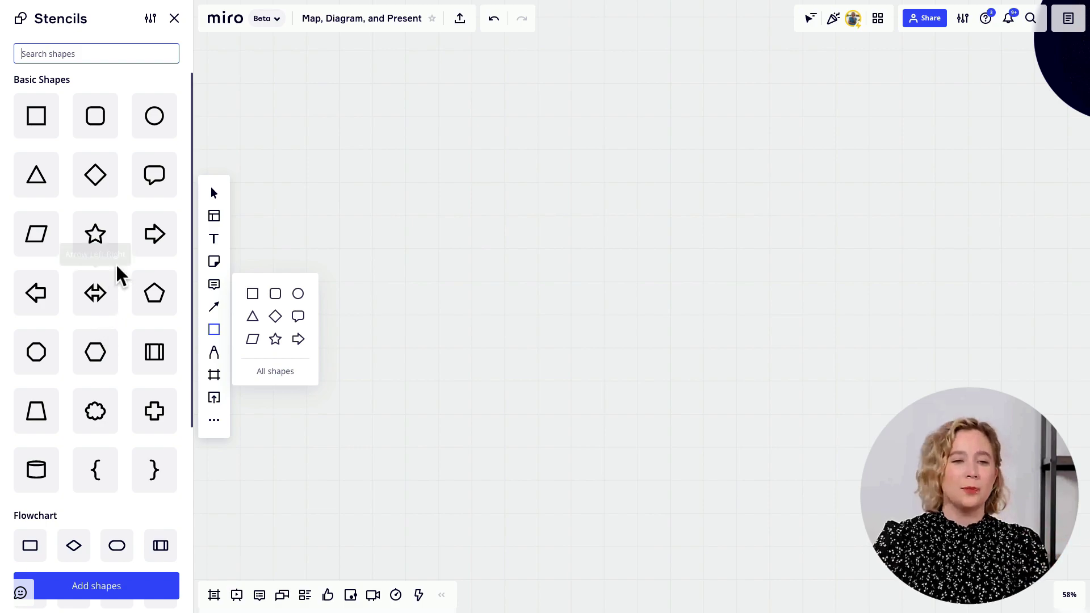
# Enable the BPMN, Data Flow and Connectors shape packs for the shape library
pyautogui.click(152, 22)
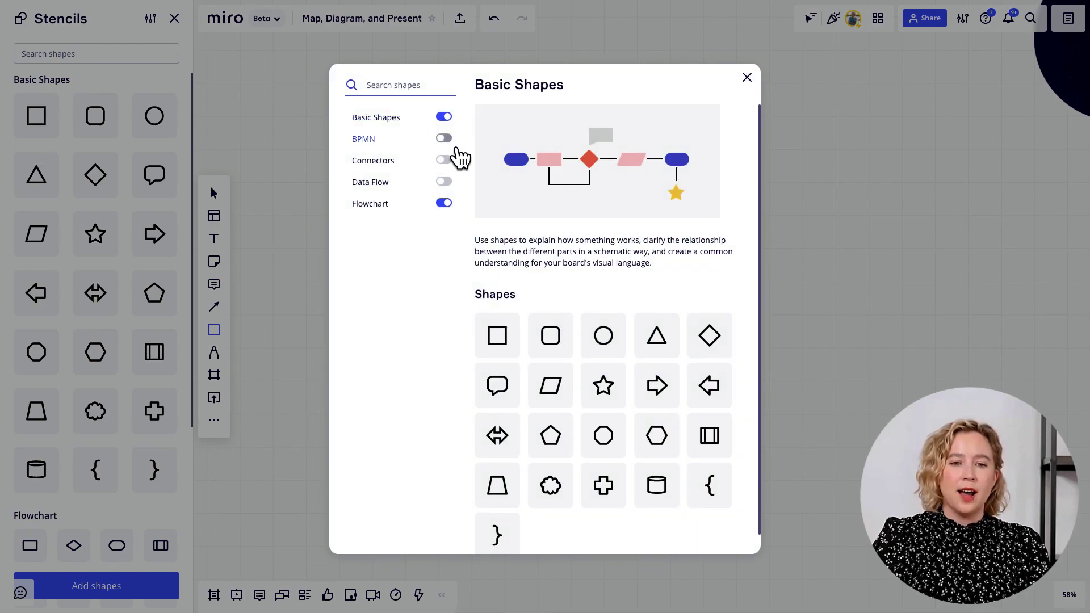
pyautogui.click(454, 147)
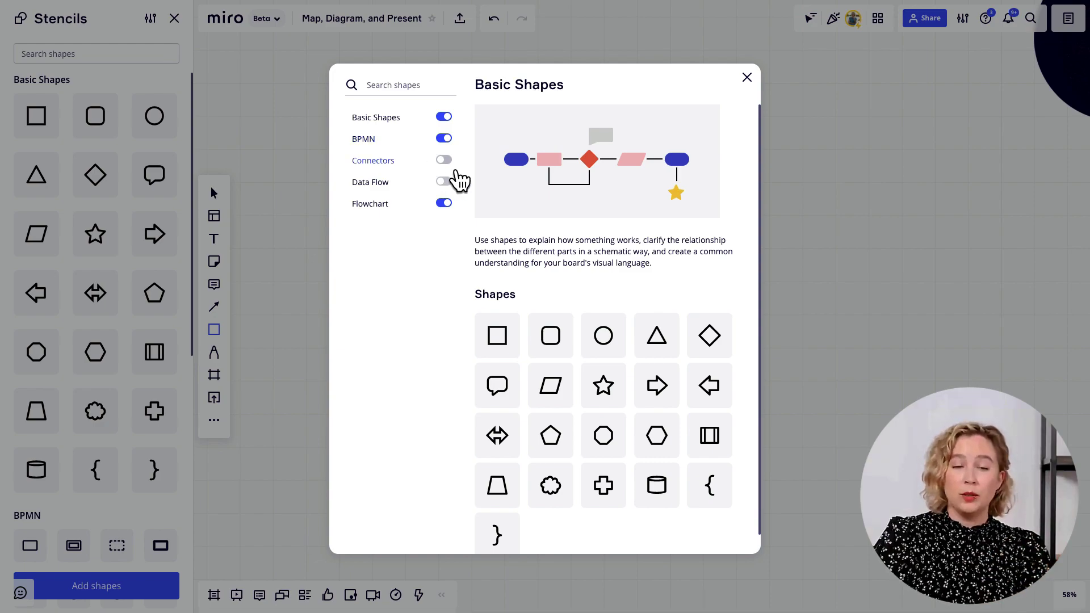
pyautogui.click(456, 189)
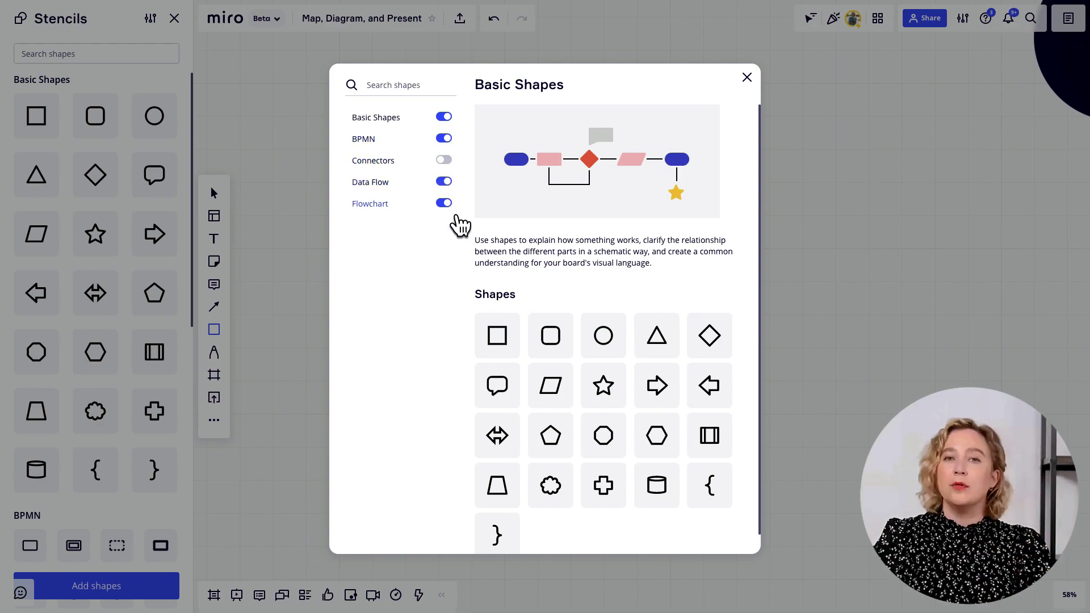
pyautogui.click(454, 168)
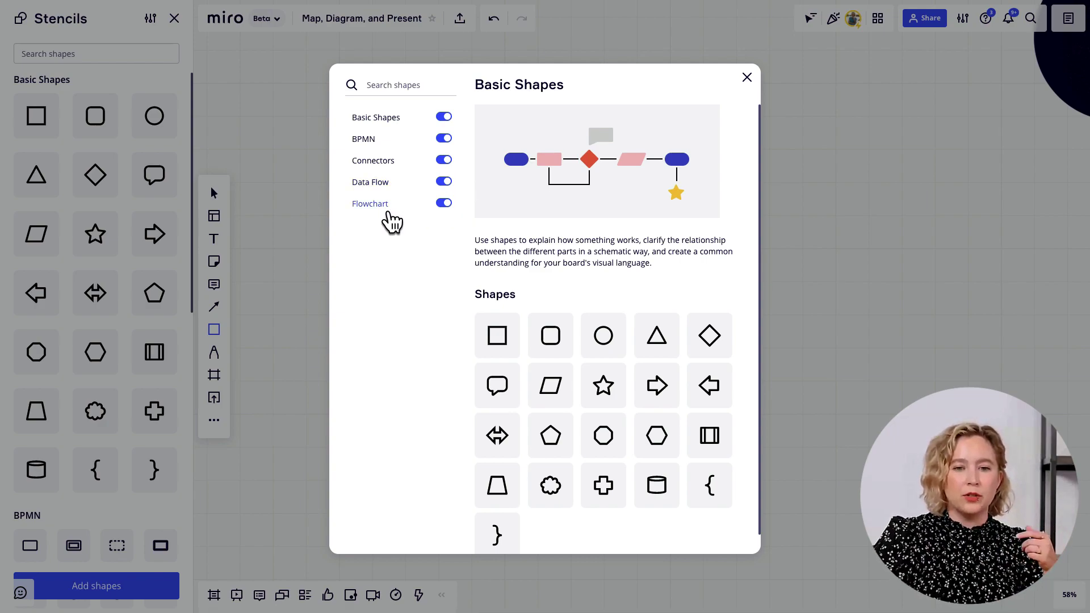
# Disable the BPMN, Connectors and Data Flow shape packs and close the shape pack settings
pyautogui.scroll(-1, 630, 256)
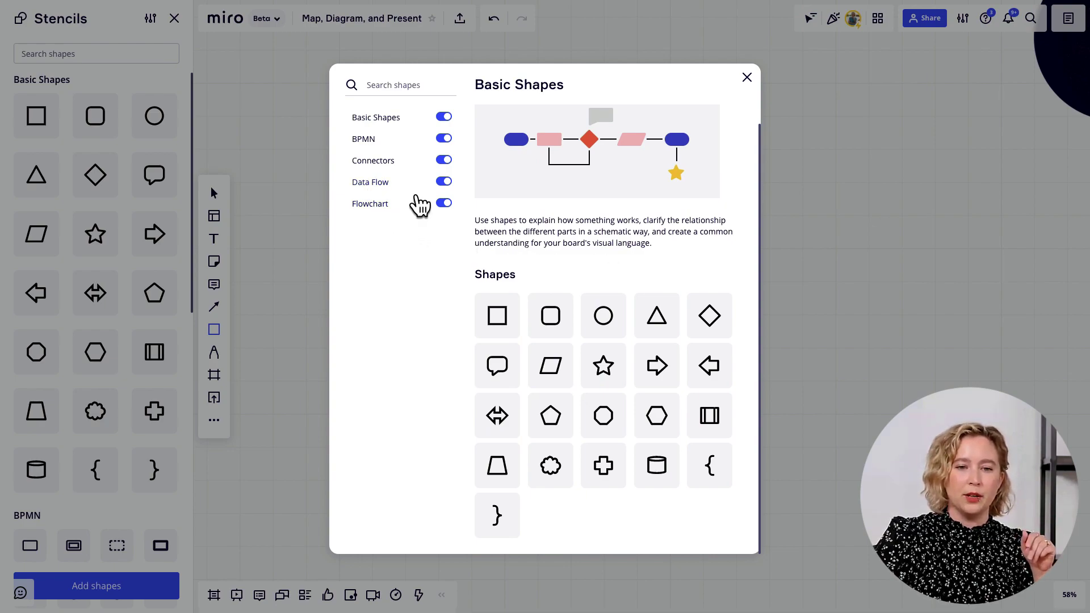
pyautogui.click(450, 141)
pyautogui.click(454, 163)
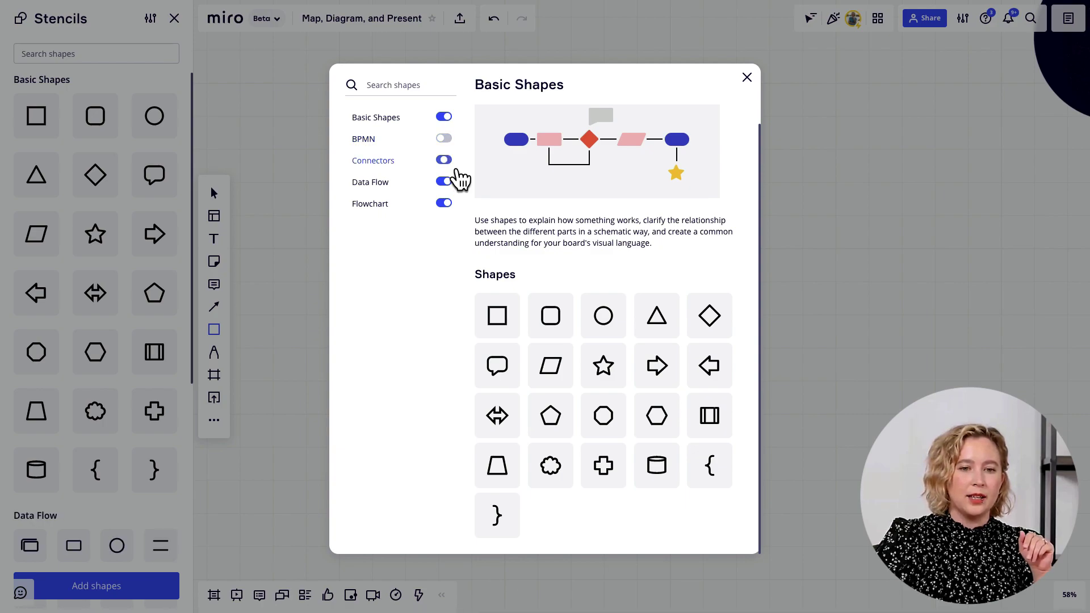
pyautogui.click(454, 186)
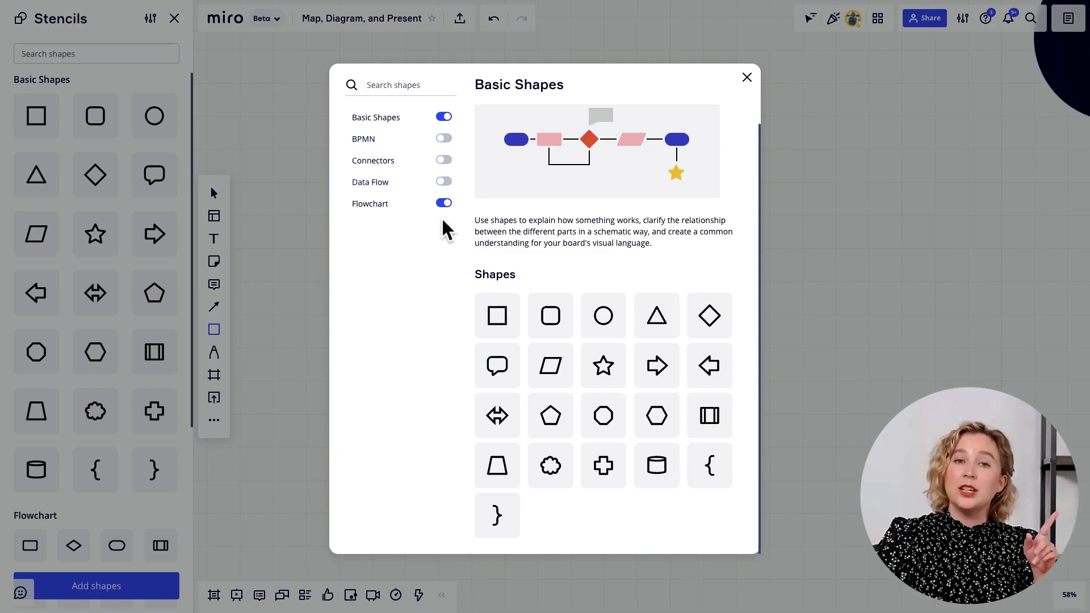
pyautogui.click(747, 78)
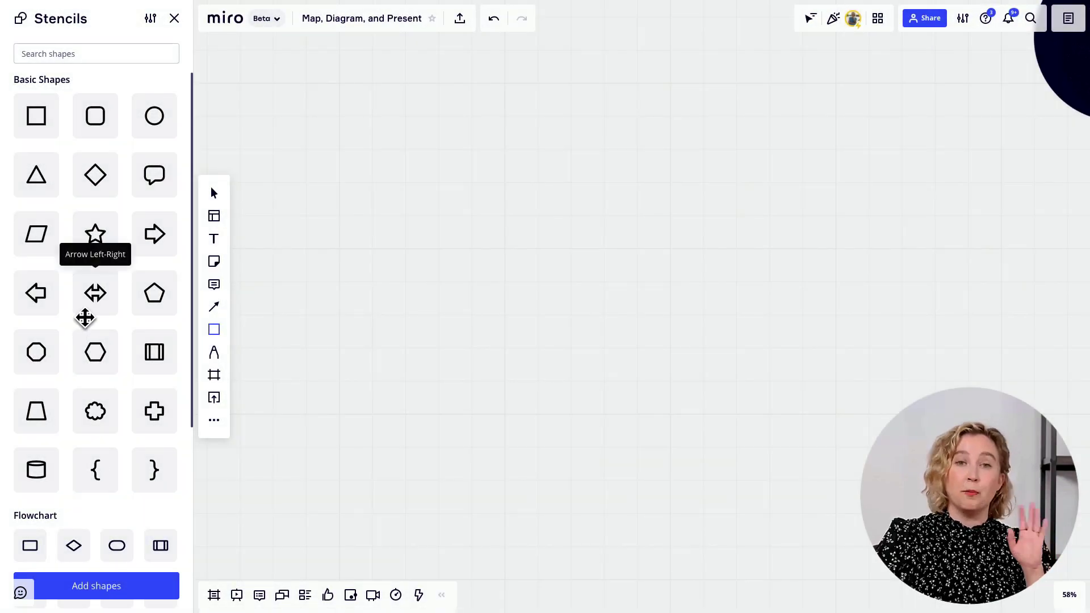
# Add a Terminator flowchart shape near the upper left corner of the empty frame
pyautogui.scroll(-5, 85, 318)
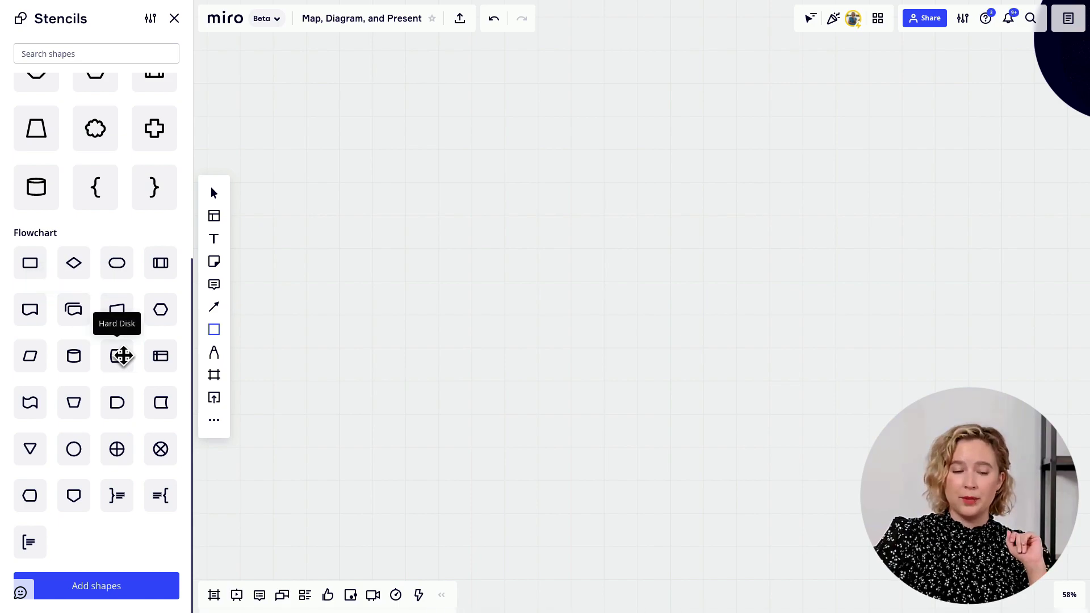
pyautogui.scroll(-3, 295, 340)
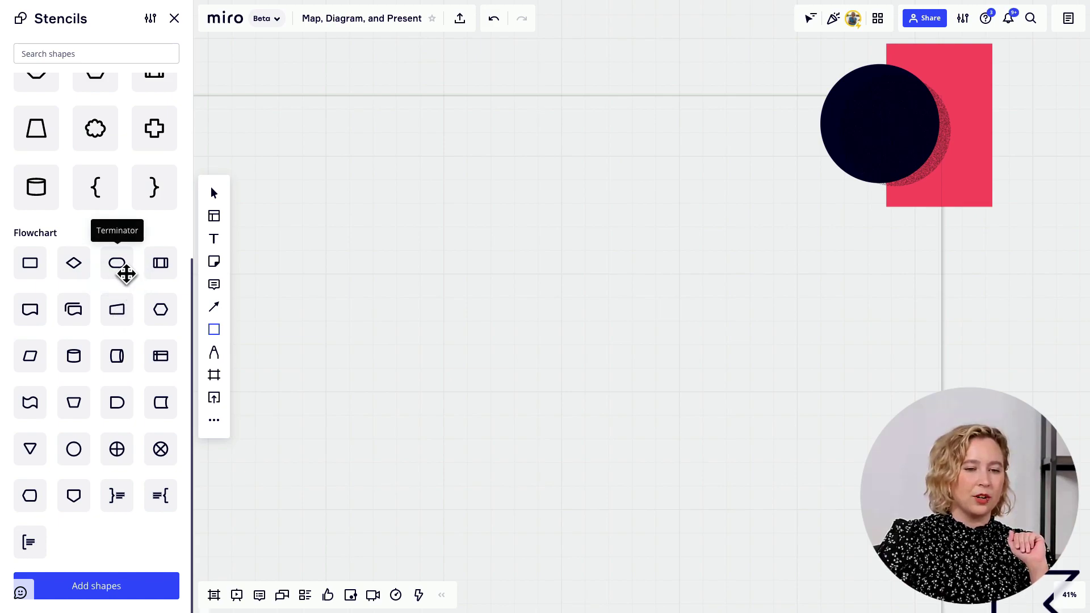
pyautogui.click(120, 276)
pyautogui.moveTo(414, 314); pyautogui.dragTo(649, 341)
pyautogui.moveTo(789, 348); pyautogui.dragTo(522, 258)
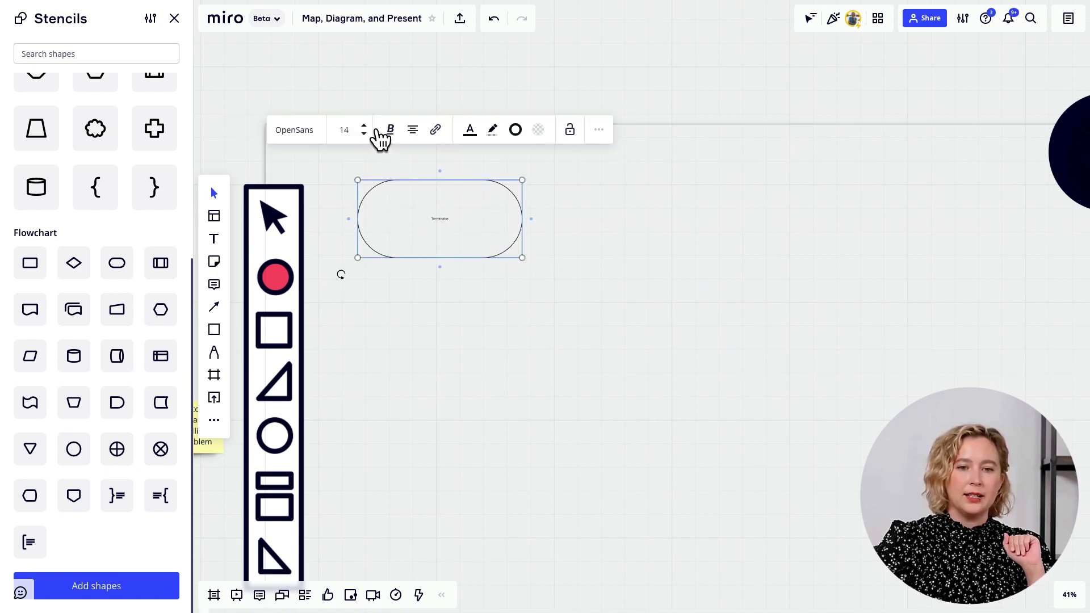
# Set the Terminator shape's font size to 64 and replace its text with "Call help line"
pyautogui.click(375, 130)
pyautogui.click(375, 130)
pyautogui.click(375, 130)
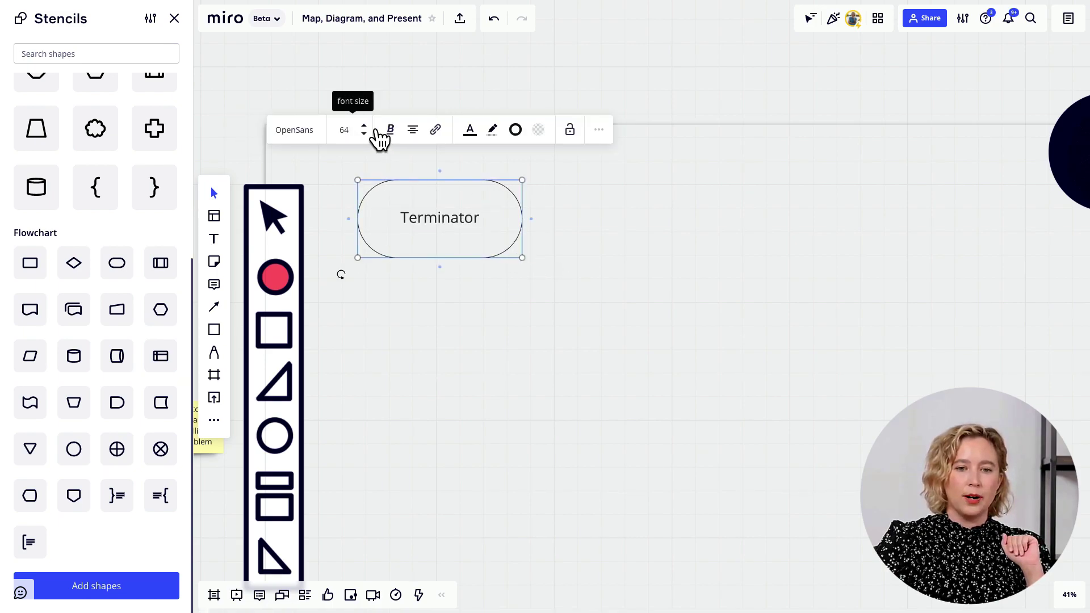
pyautogui.doubleClick(443, 228)
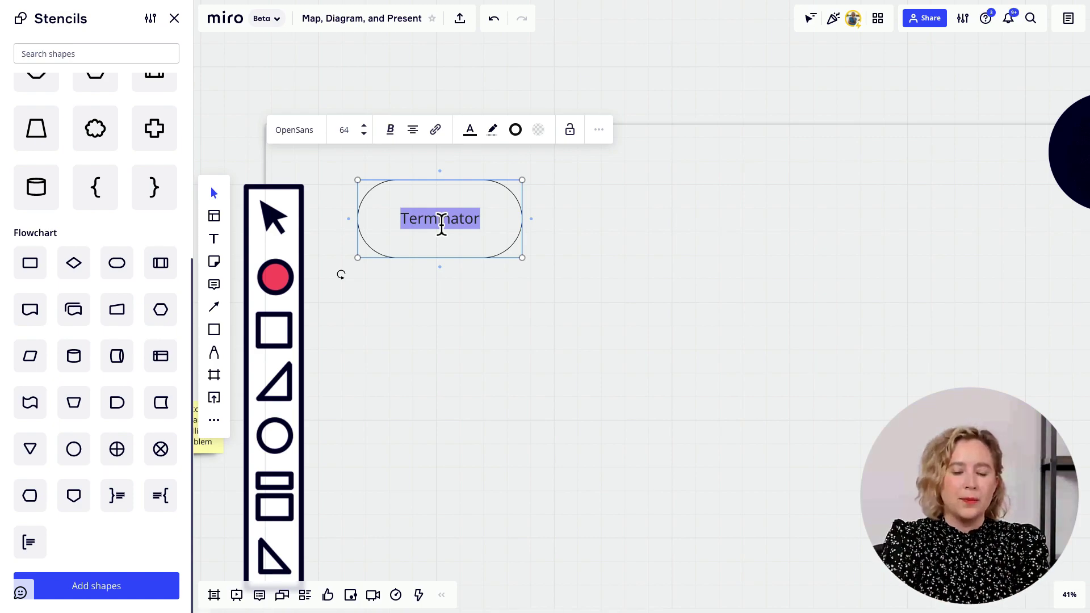
pyautogui.press('BackSpace')
pyautogui.write('Call help line')
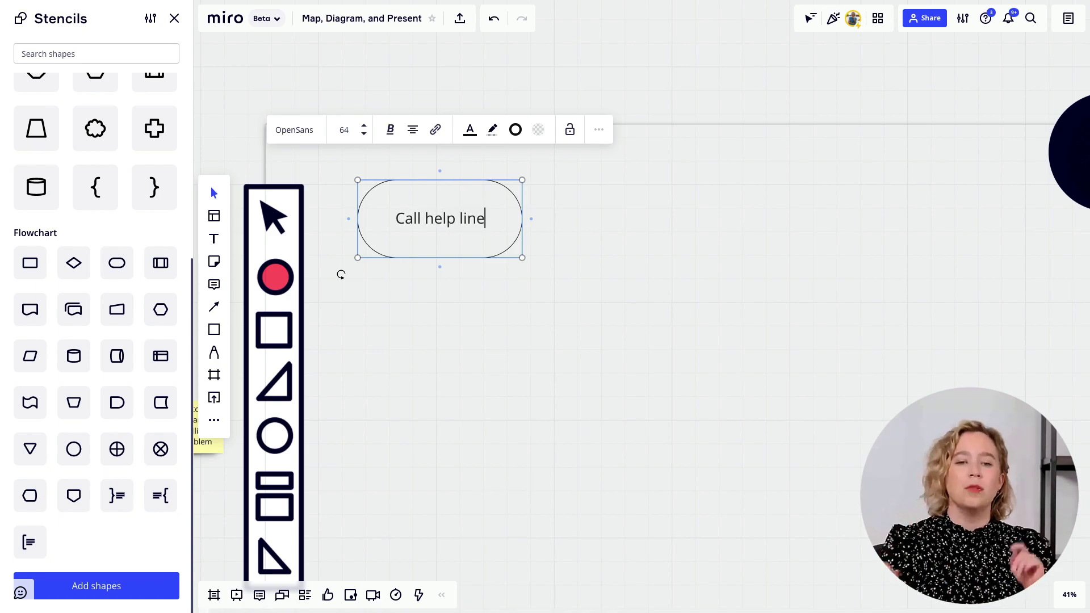
pyautogui.click(572, 365)
# Review the sticky notes beside the frame for the step that follows the help line call, and return to the frame
pyautogui.hscroll(3, 545, 363)
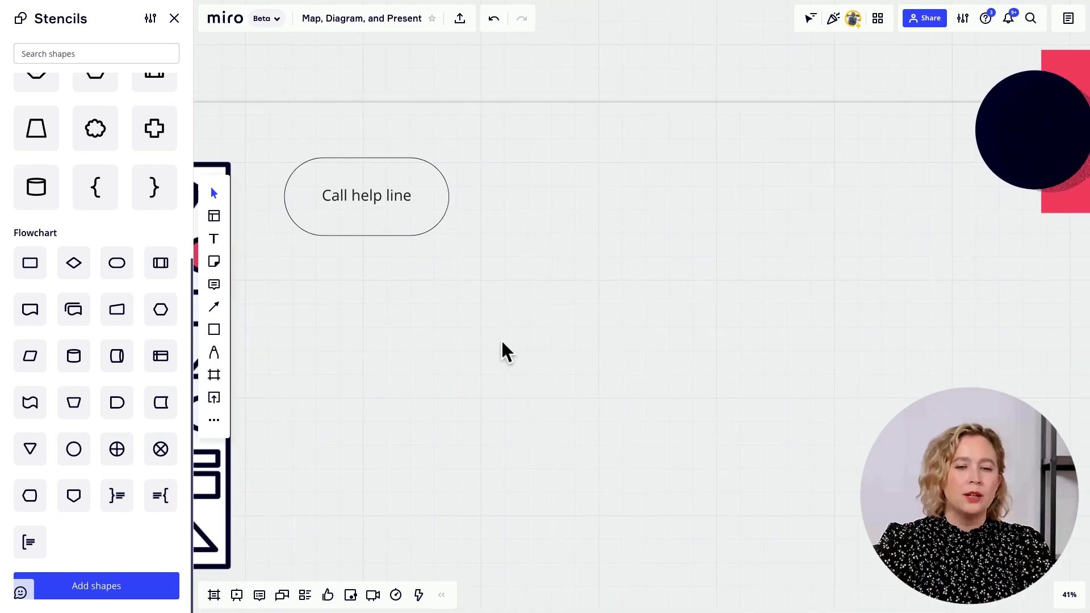
pyautogui.scroll(-1, 511, 359)
pyautogui.moveTo(399, 212); pyautogui.dragTo(387, 212)
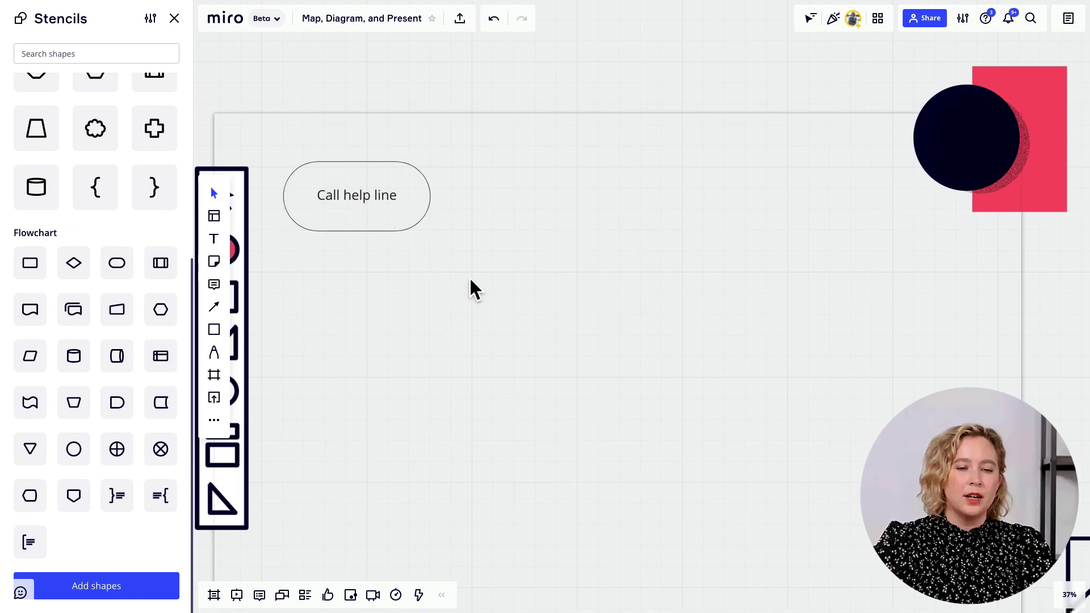
pyautogui.scroll(-1, 480, 294)
pyautogui.moveTo(458, 314); pyautogui.dragTo(696, 309)
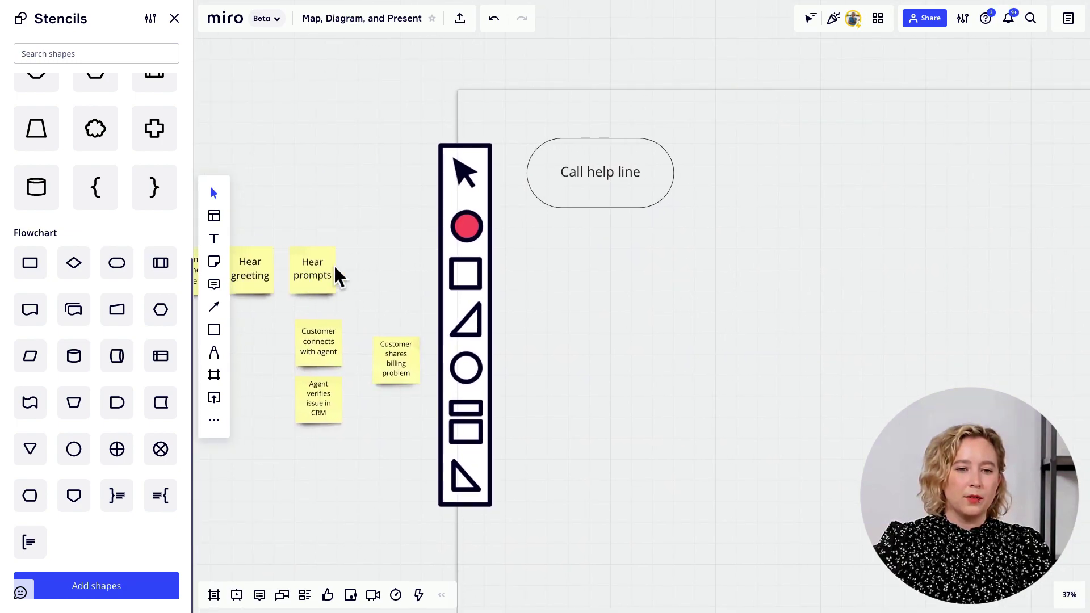
pyautogui.moveTo(342, 237); pyautogui.dragTo(375, 234)
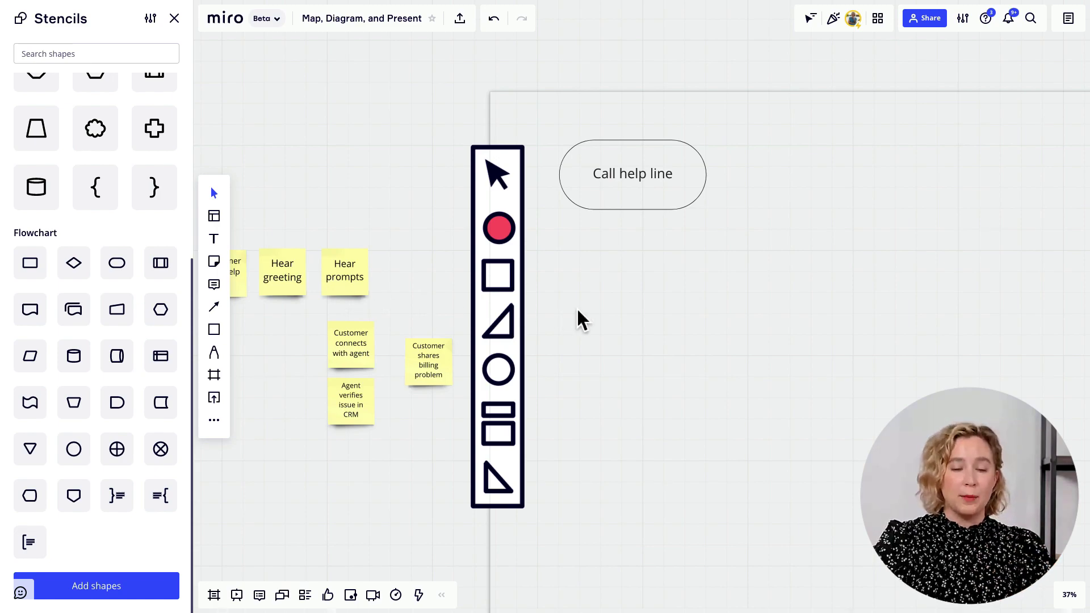
pyautogui.hscroll(1, 602, 323)
pyautogui.moveTo(620, 327); pyautogui.dragTo(341, 329)
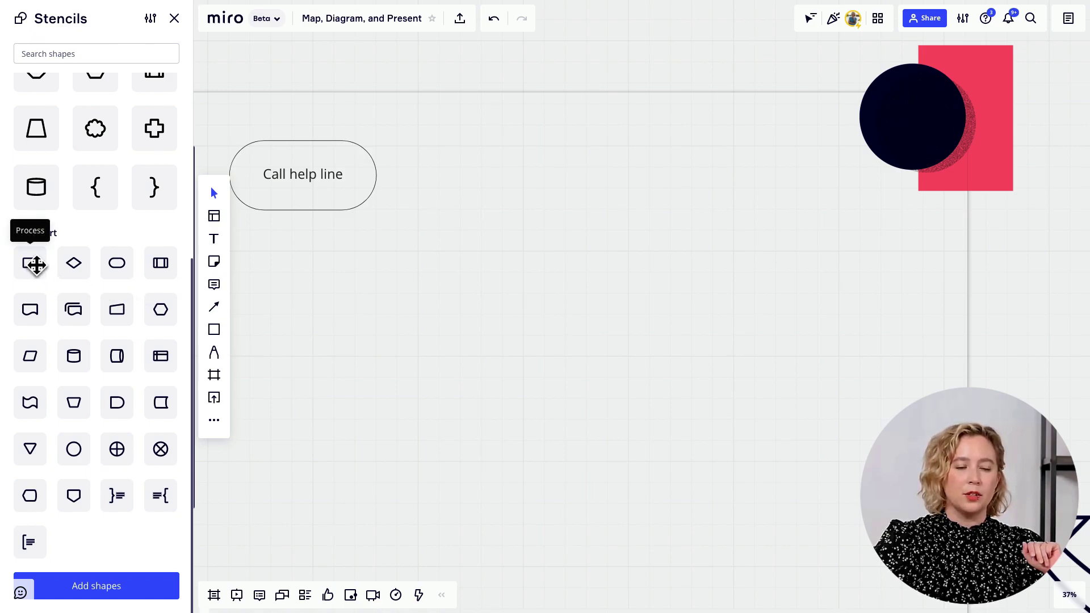
# Add a Process flowchart shape below the "Call help line" shape and set its font size to 80
pyautogui.moveTo(36, 264); pyautogui.dragTo(468, 336)
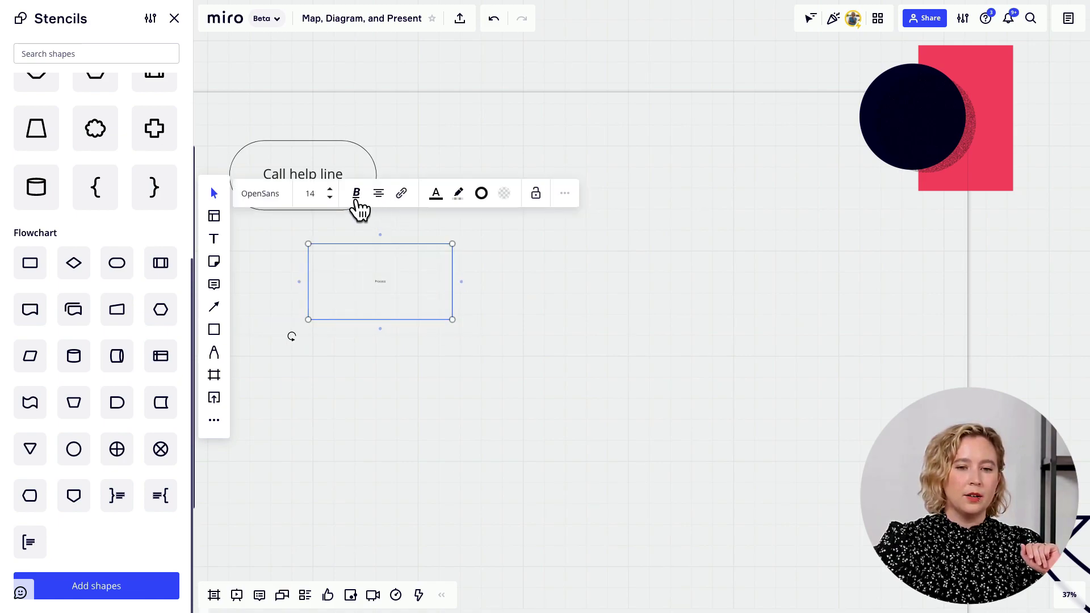
pyautogui.scroll(7, 344, 193)
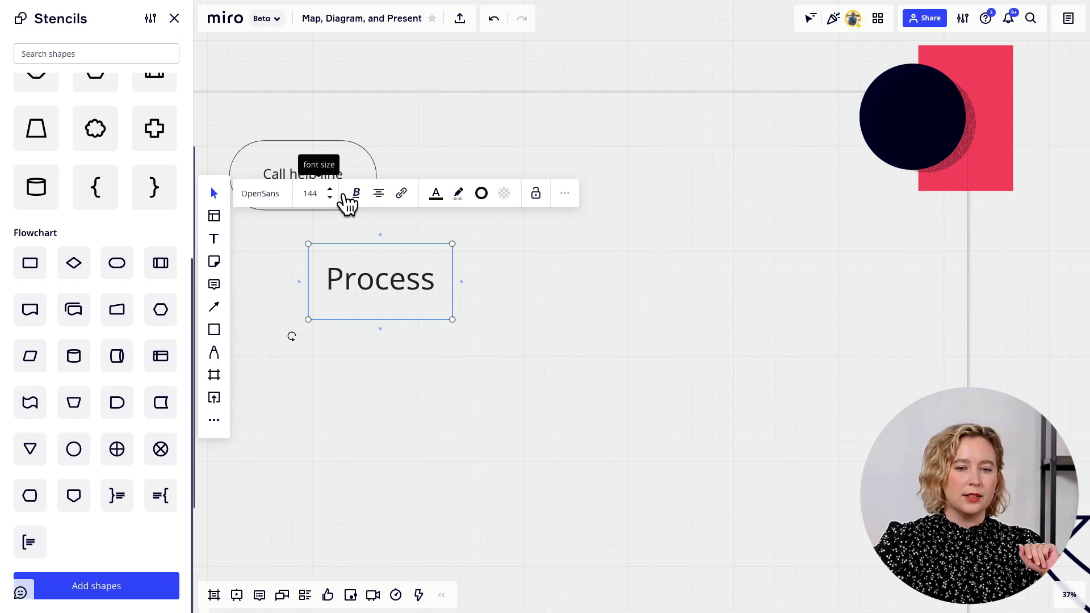
pyautogui.scroll(-1, 341, 196)
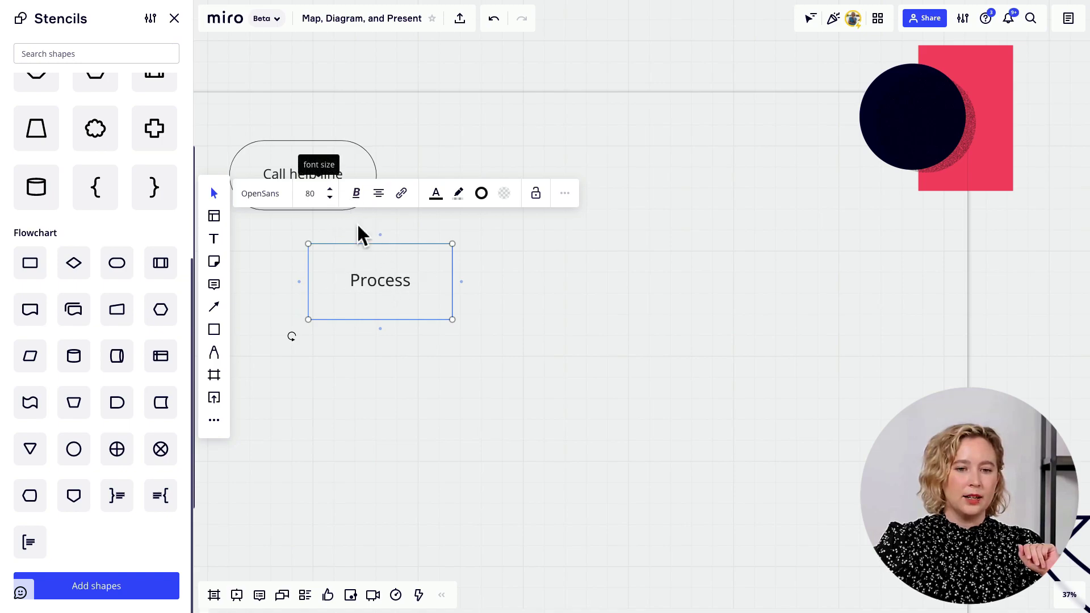
# Replace the text of the Process shape below "Call help line" with "Hear greeting"
pyautogui.doubleClick(387, 283)
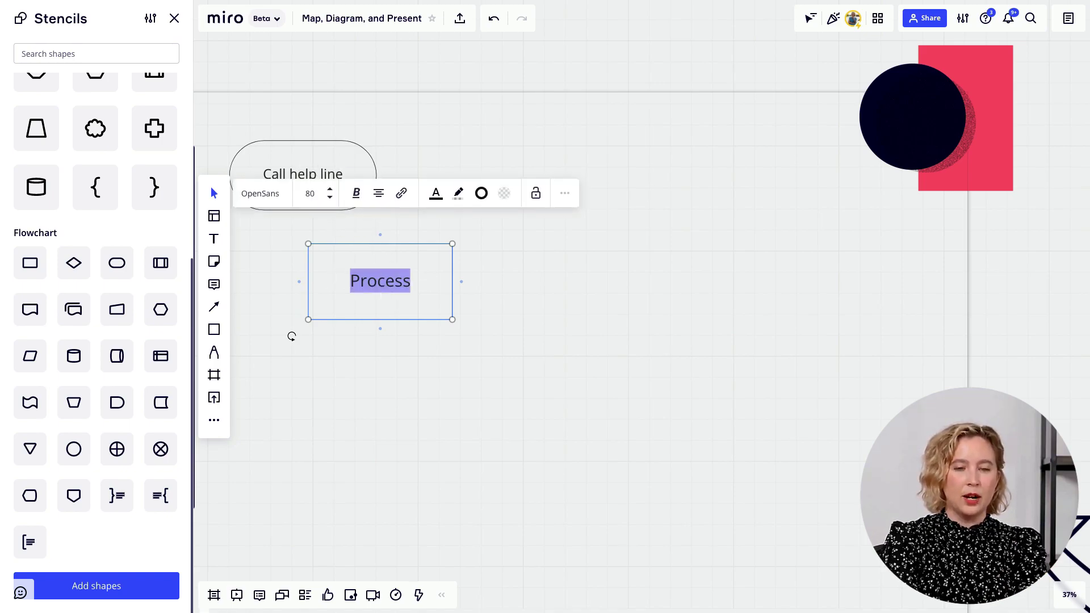
pyautogui.write('Hear greeting')
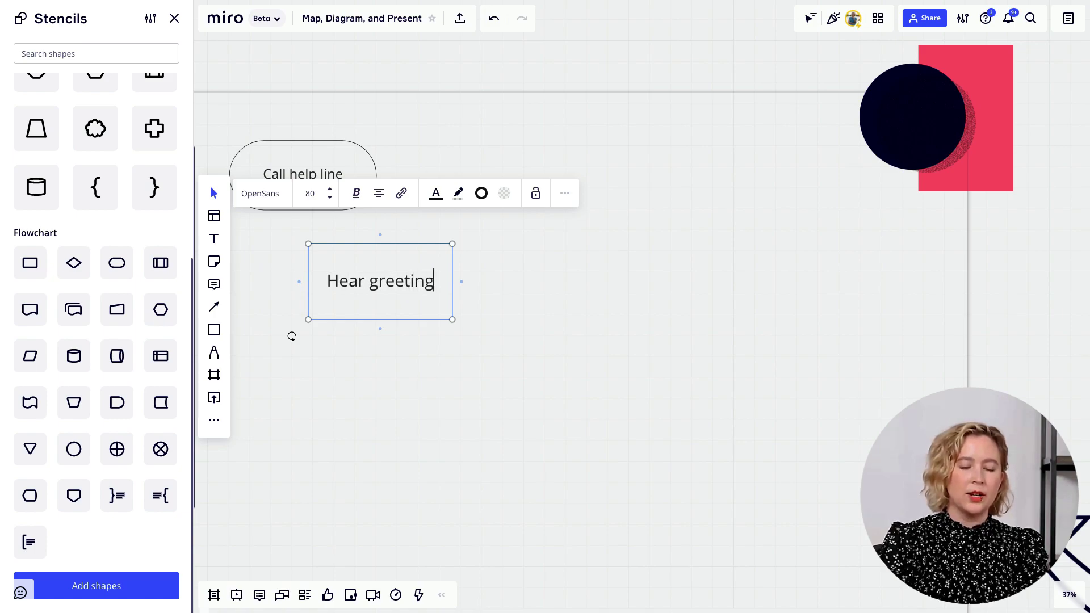
pyautogui.click(477, 289)
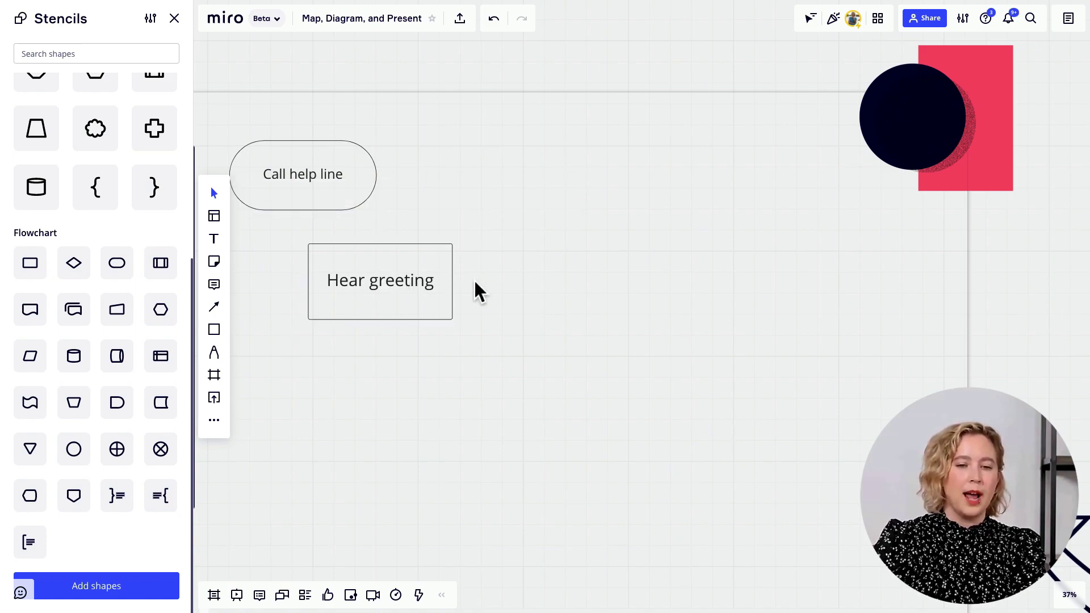
# Duplicate the "Hear greeting" box to its right, aligned in the same row, and change the copy's text to "Hear options"
pyautogui.click(414, 298)
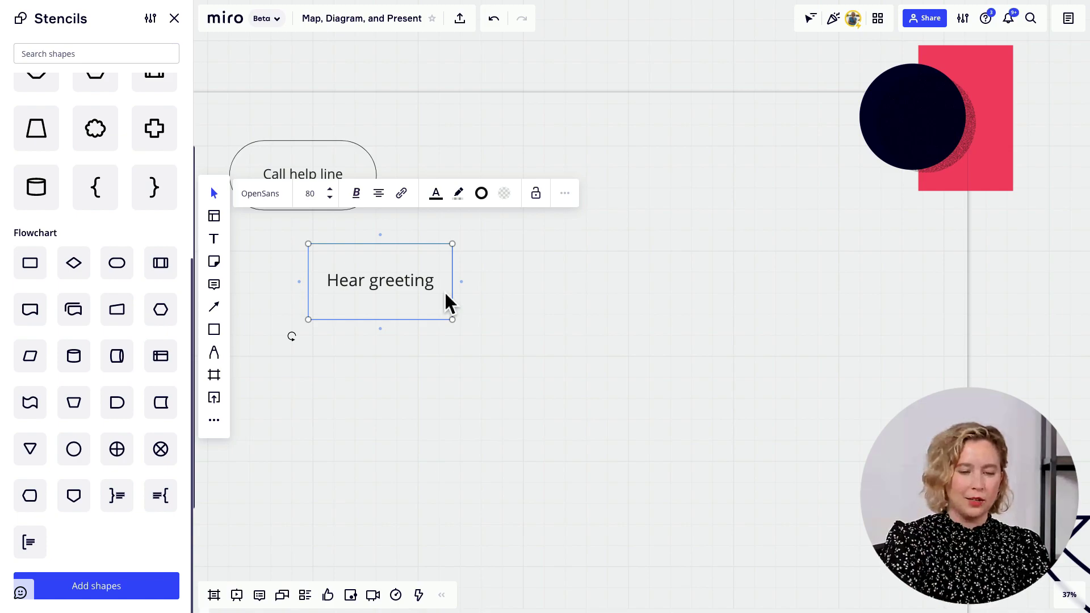
pyautogui.hotkey('ctrl', 'd')
pyautogui.moveTo(569, 278); pyautogui.dragTo(577, 278)
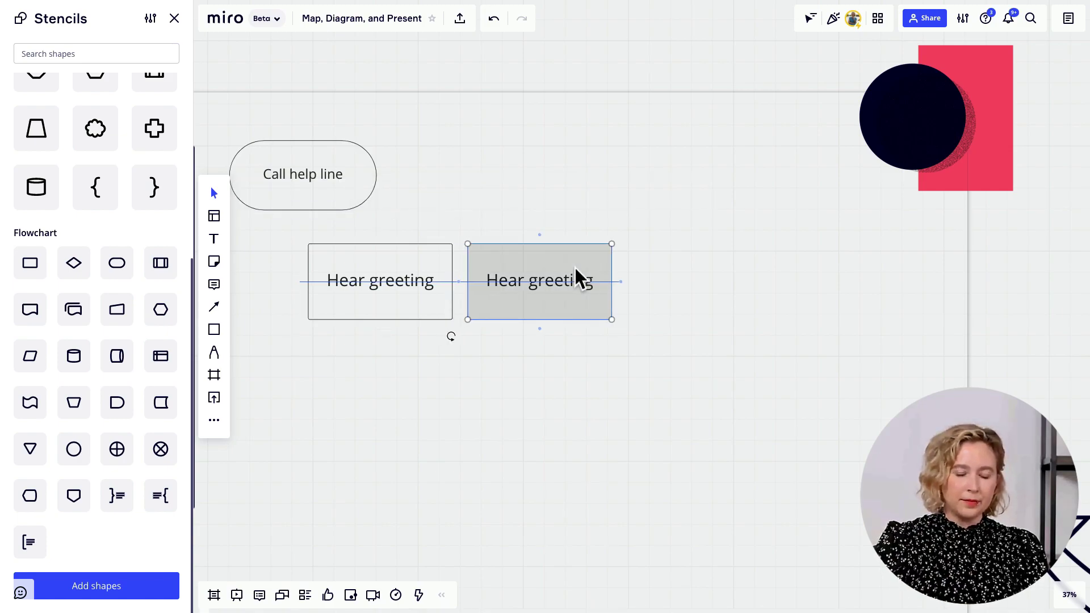
pyautogui.doubleClick(556, 289)
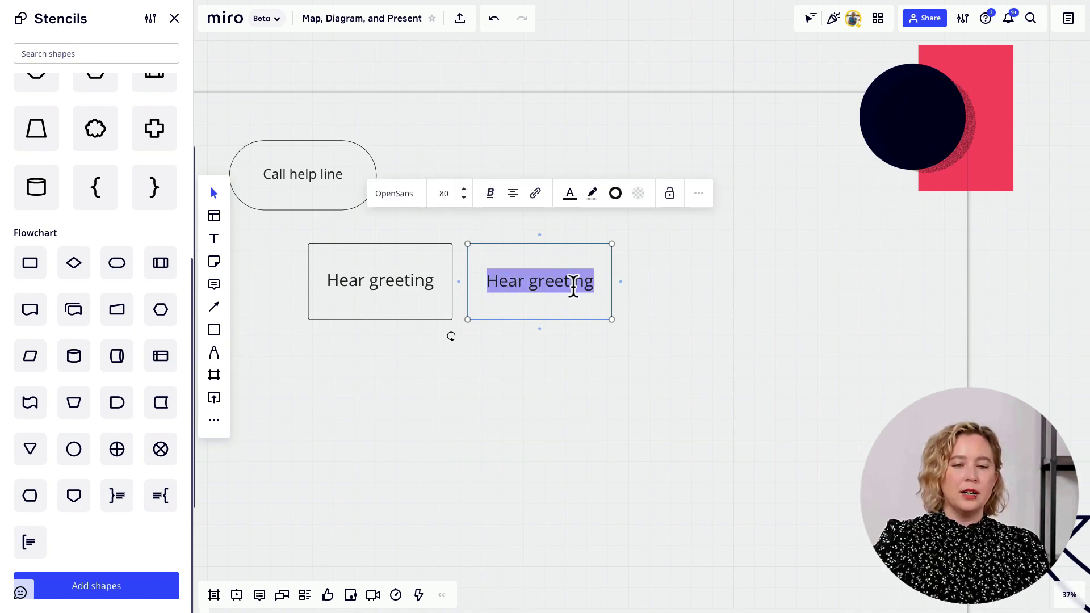
pyautogui.doubleClick(574, 287)
pyautogui.write('options')
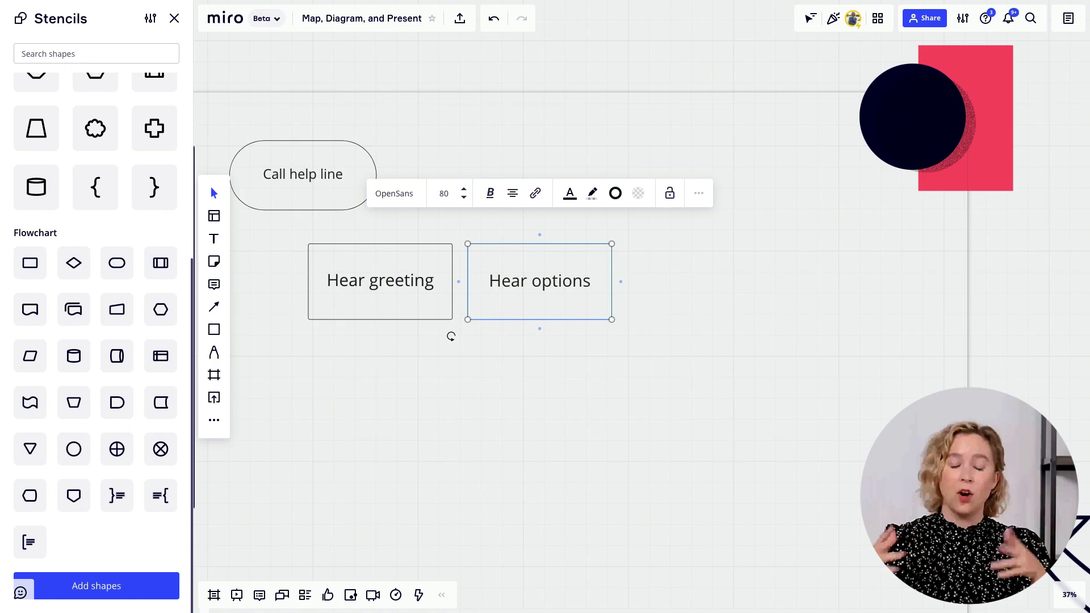
pyautogui.click(603, 423)
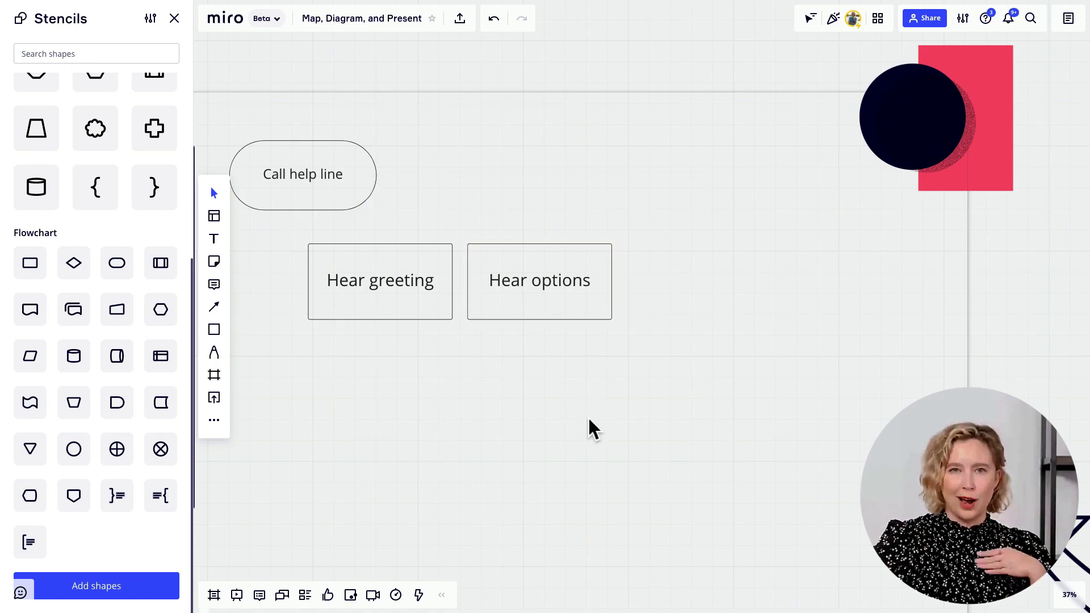
# Shift the "Hear greeting" and "Hear options" boxes slightly left, keeping them in one row with a small gap between them
pyautogui.scroll(-2, 585, 426)
pyautogui.scroll(-1, 575, 404)
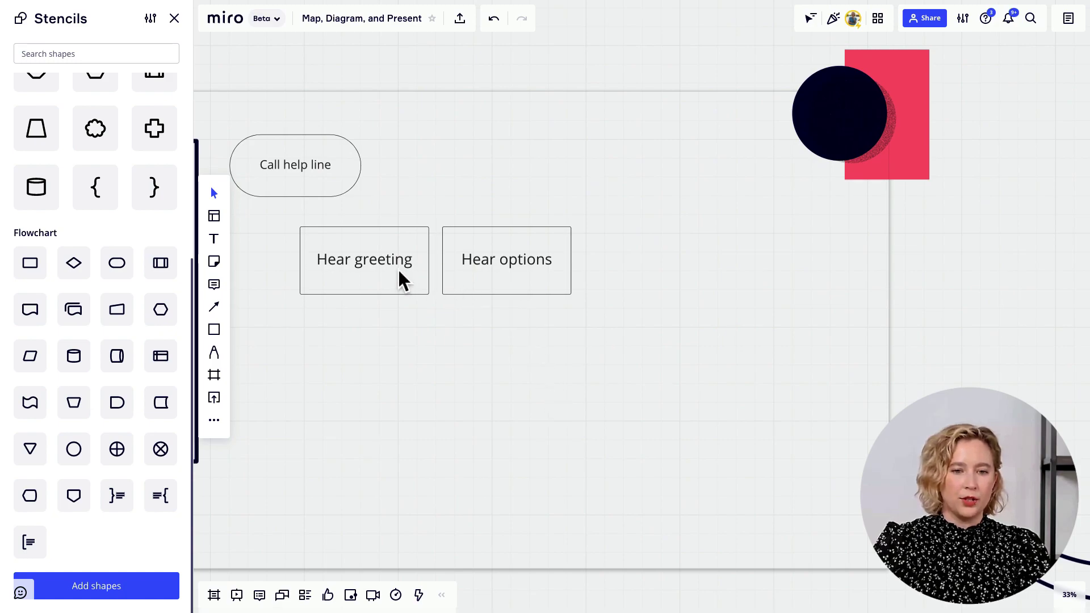
pyautogui.moveTo(401, 280); pyautogui.dragTo(385, 280)
pyautogui.moveTo(488, 290); pyautogui.dragTo(475, 289)
pyautogui.scroll(1, 564, 356)
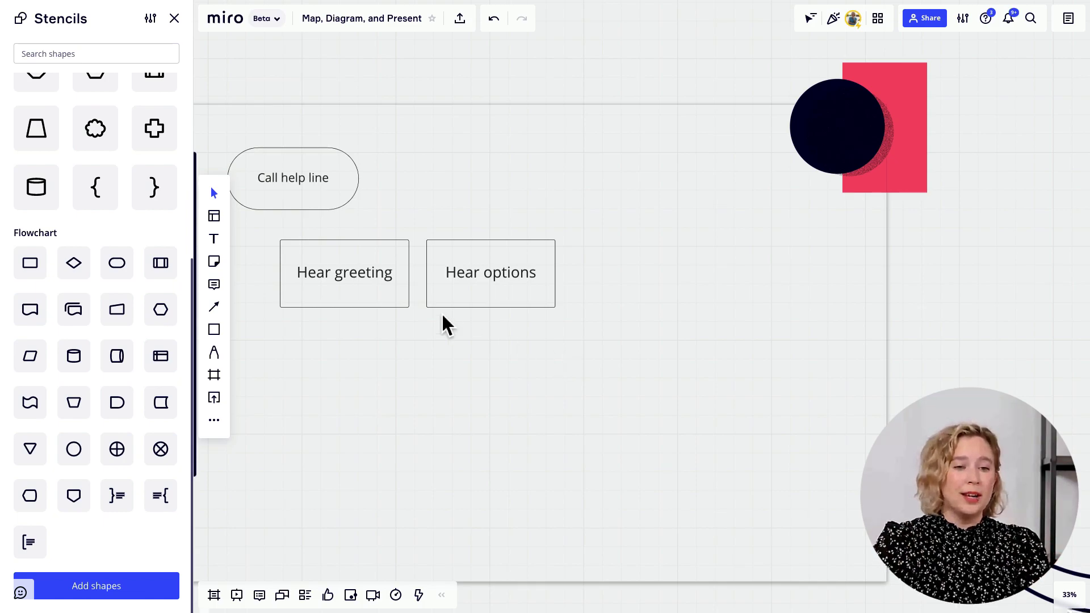
# Add a Decision flowchart shape right of "Hear options", set its font size to 48 and replace its text with "Choose path"
pyautogui.moveTo(84, 269); pyautogui.dragTo(671, 297)
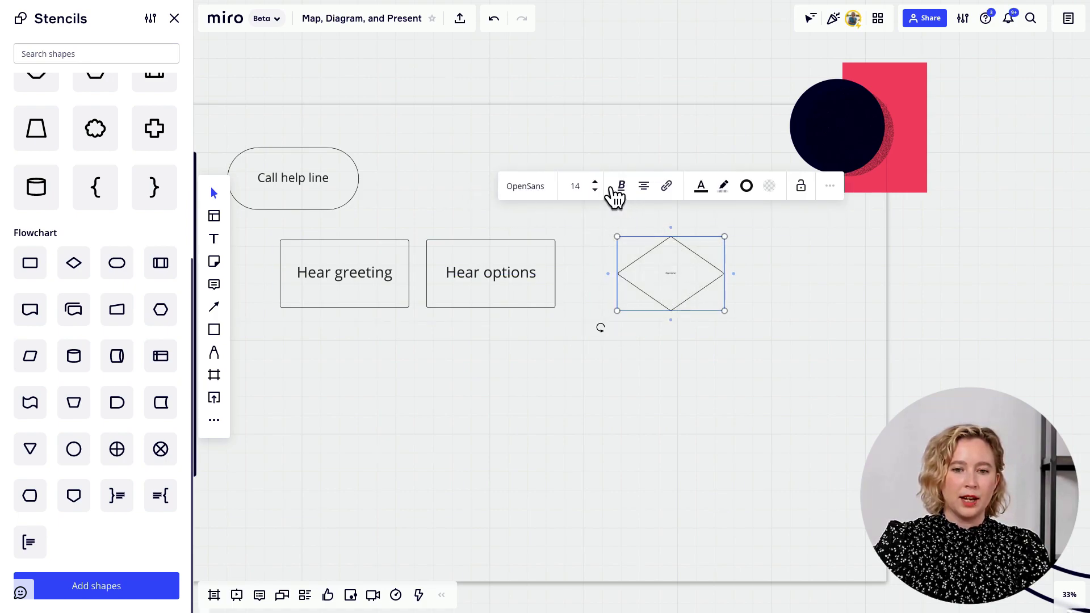
pyautogui.scroll(5, 615, 190)
pyautogui.doubleClick(683, 282)
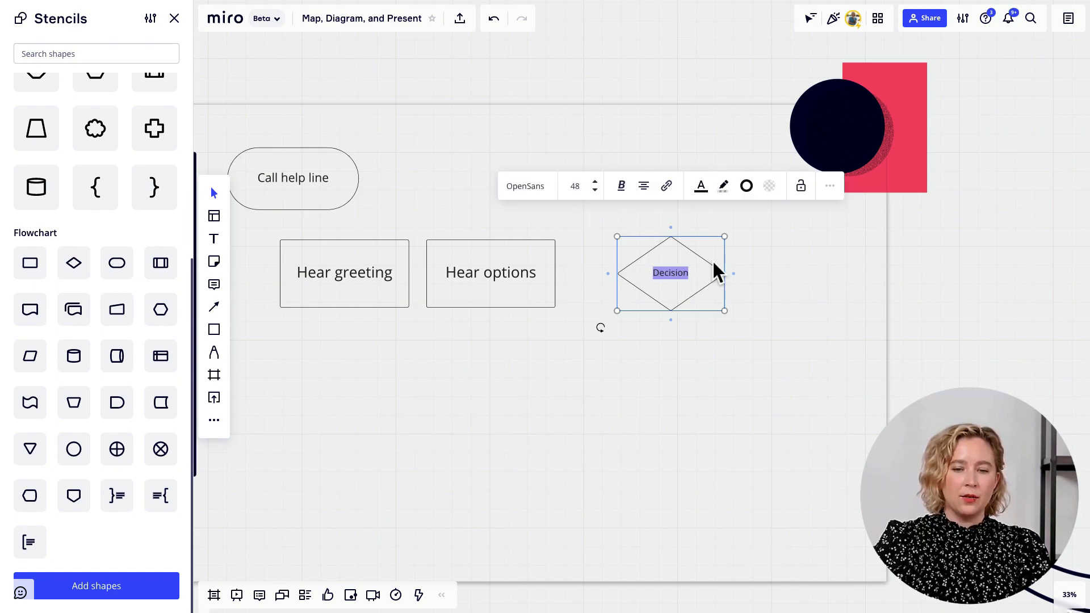
pyautogui.write('Choose path')
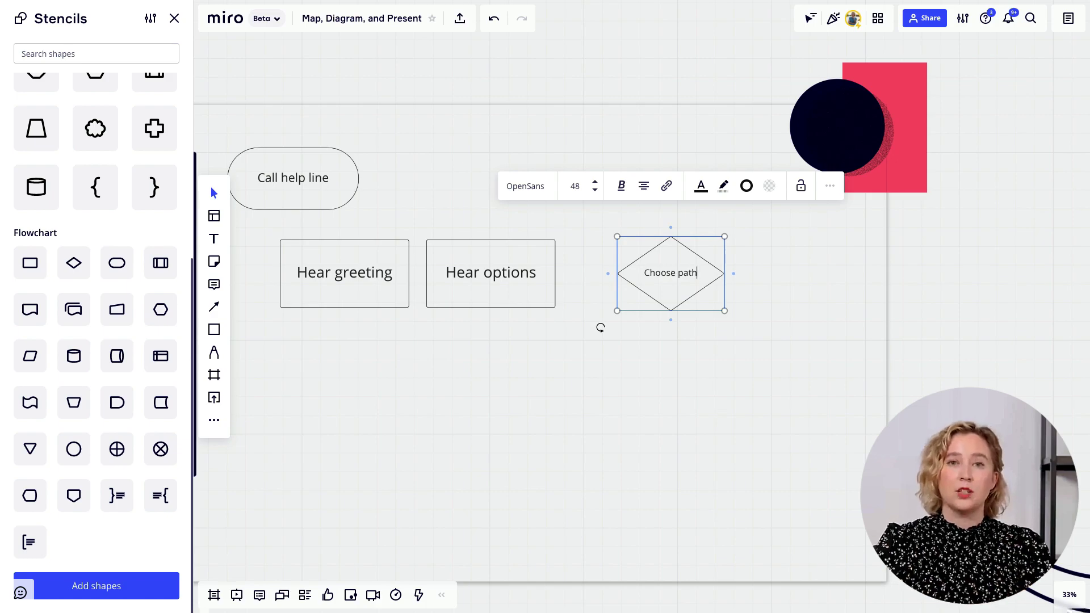
pyautogui.click(759, 288)
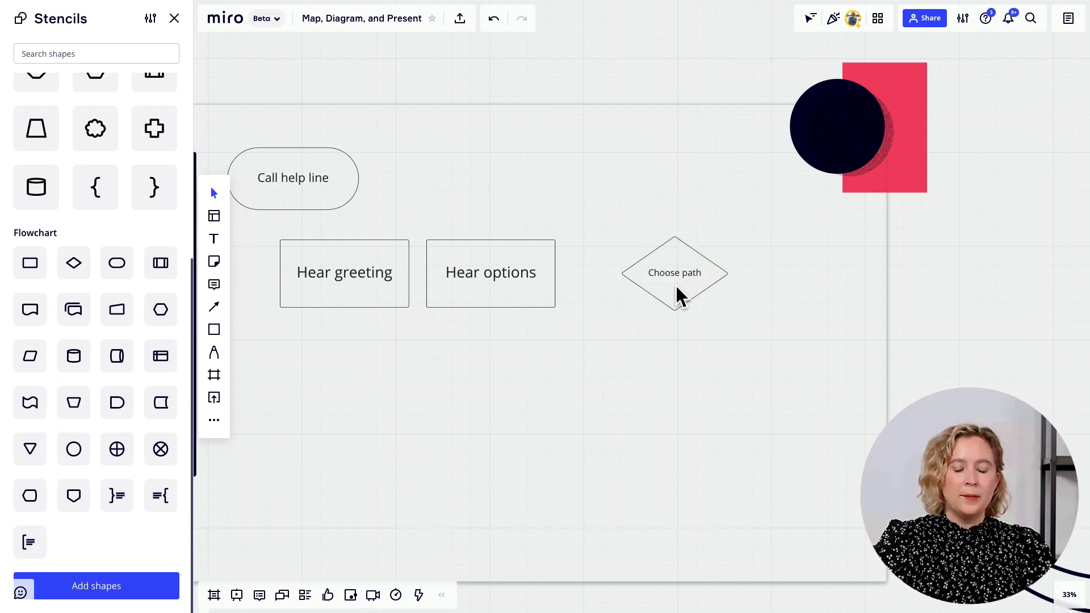
pyautogui.moveTo(730, 377); pyautogui.dragTo(754, 341)
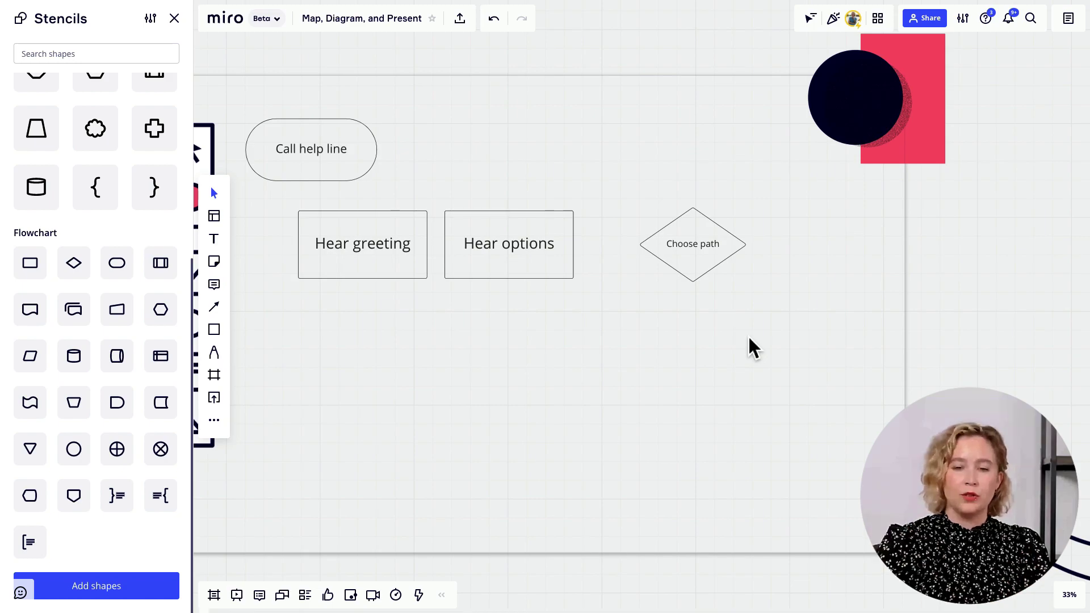
pyautogui.scroll(5, 745, 327)
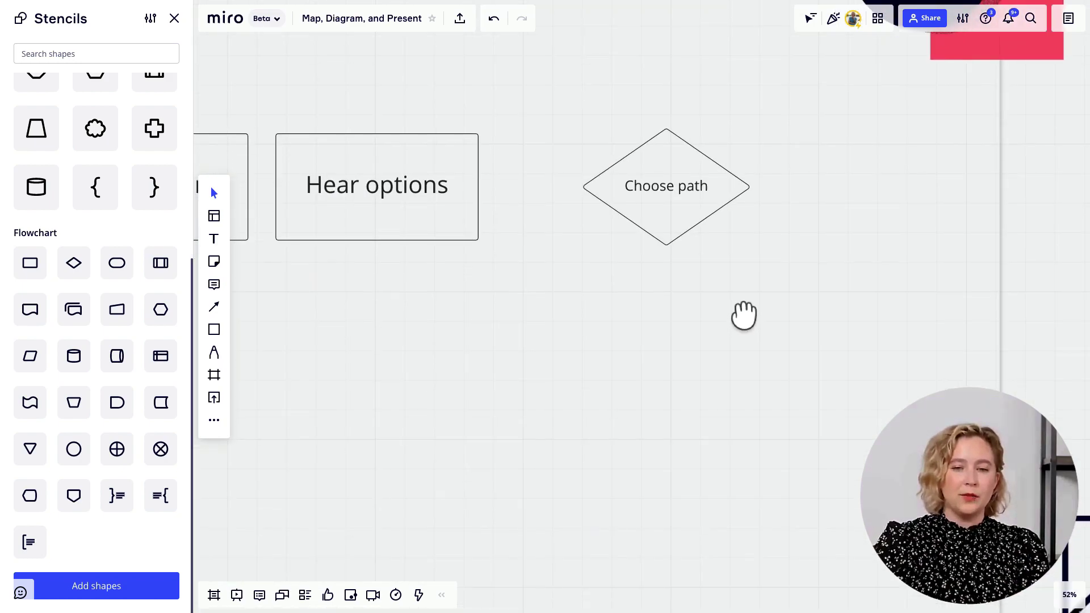
pyautogui.scroll(-1, 744, 316)
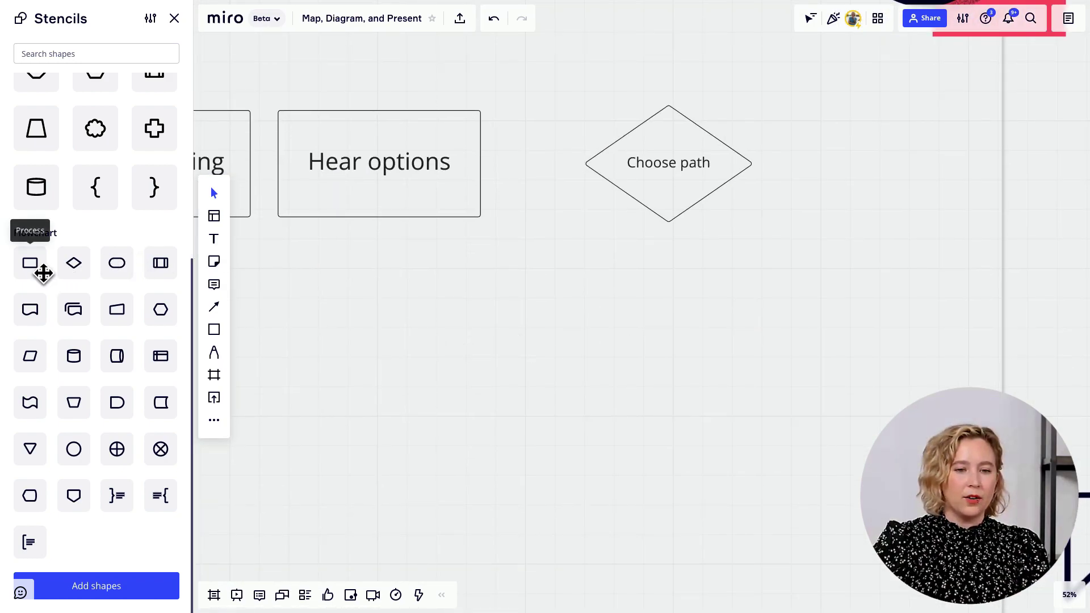
pyautogui.moveTo(44, 273); pyautogui.dragTo(562, 324)
pyautogui.hotkey('ctrl', 'z')
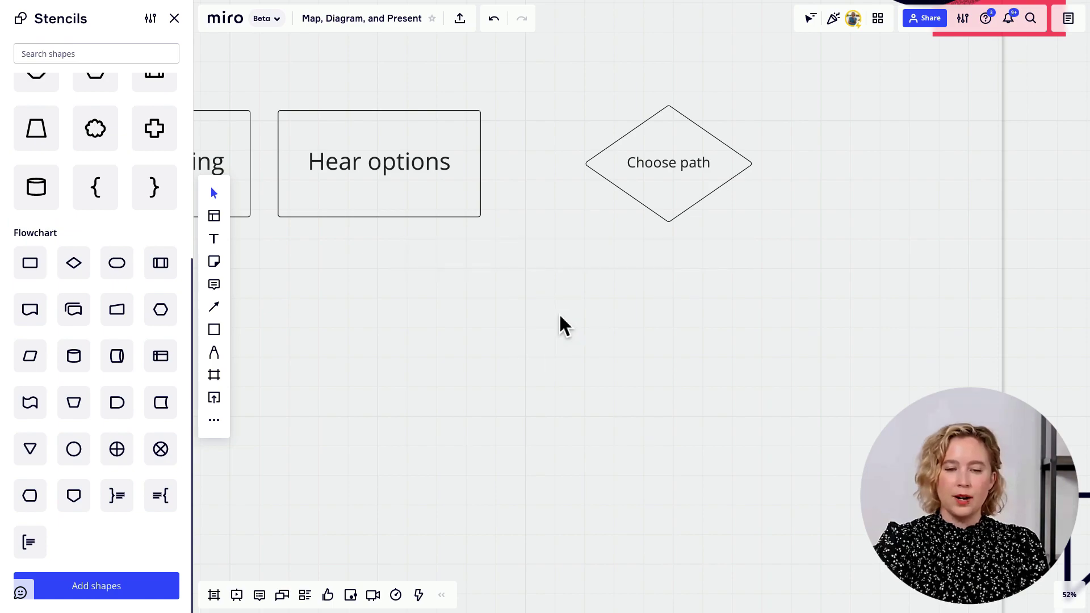
# Duplicate the "Hear options" box, place the copy below and left of "Choose path", and replace its text with "Connect to account team"
pyautogui.click(460, 220)
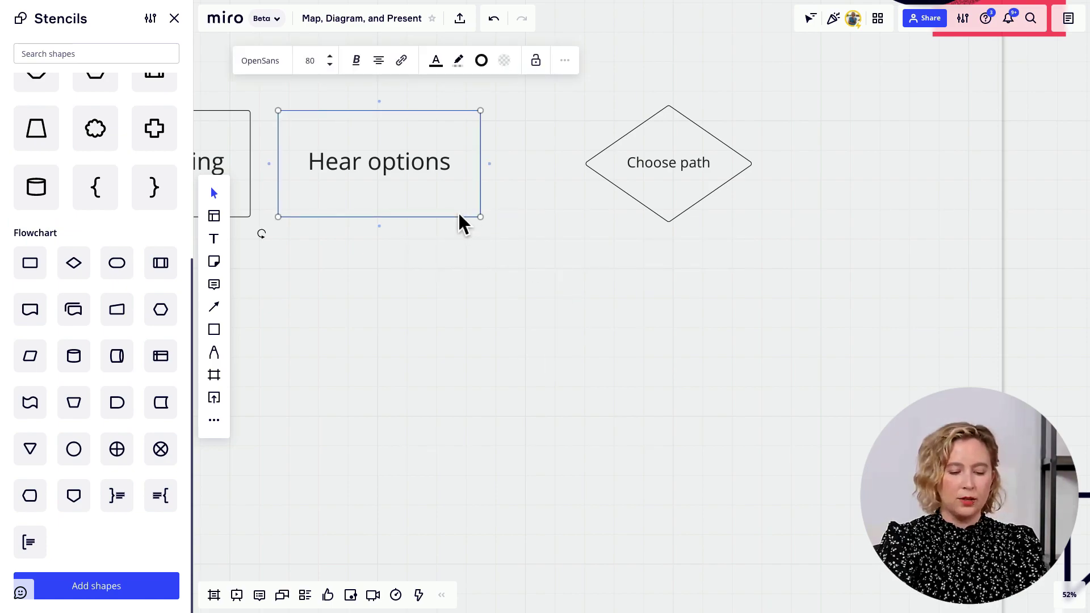
pyautogui.hotkey('ctrl', 'd')
pyautogui.moveTo(485, 275); pyautogui.dragTo(626, 339)
pyautogui.doubleClick(585, 338)
pyautogui.hotkey('ctrl', 'a')
pyautogui.write('C')
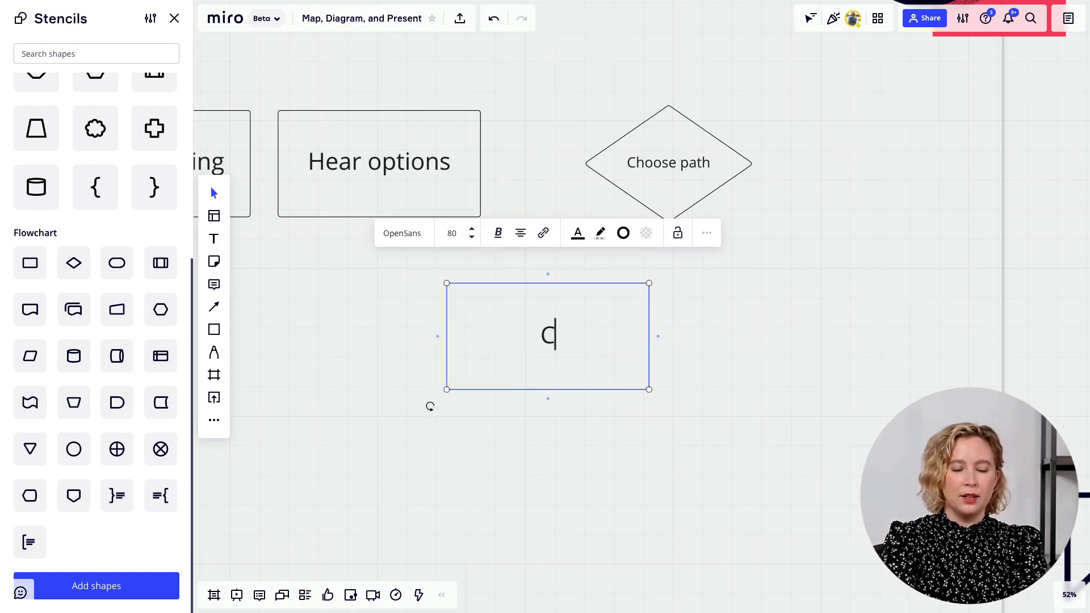
pyautogui.write('onnect to acou')
pyautogui.press('BackSpace')
pyautogui.press('BackSpace')
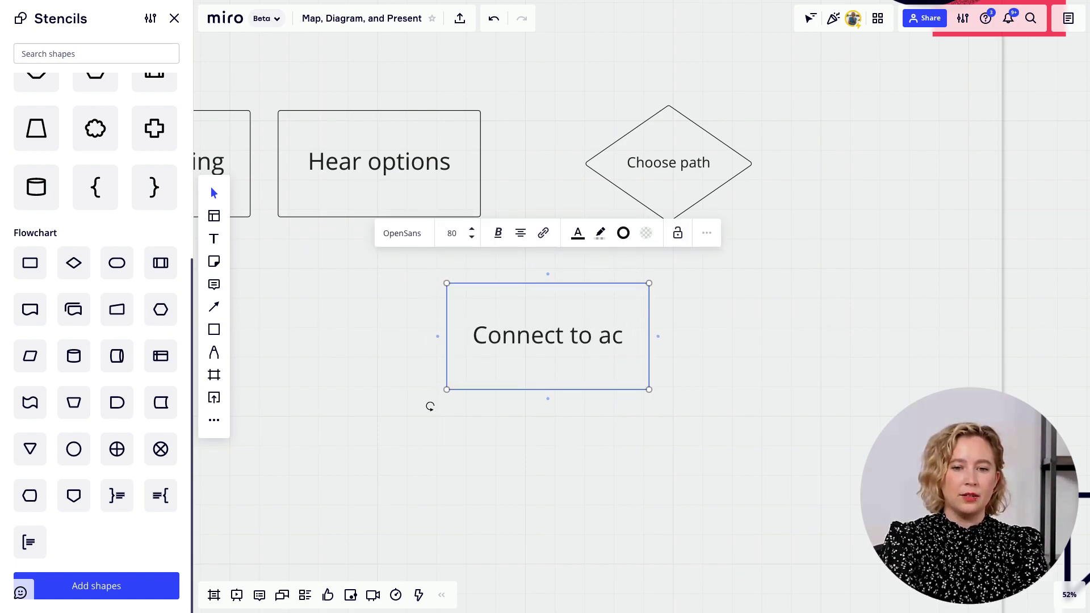
pyautogui.write('count team')
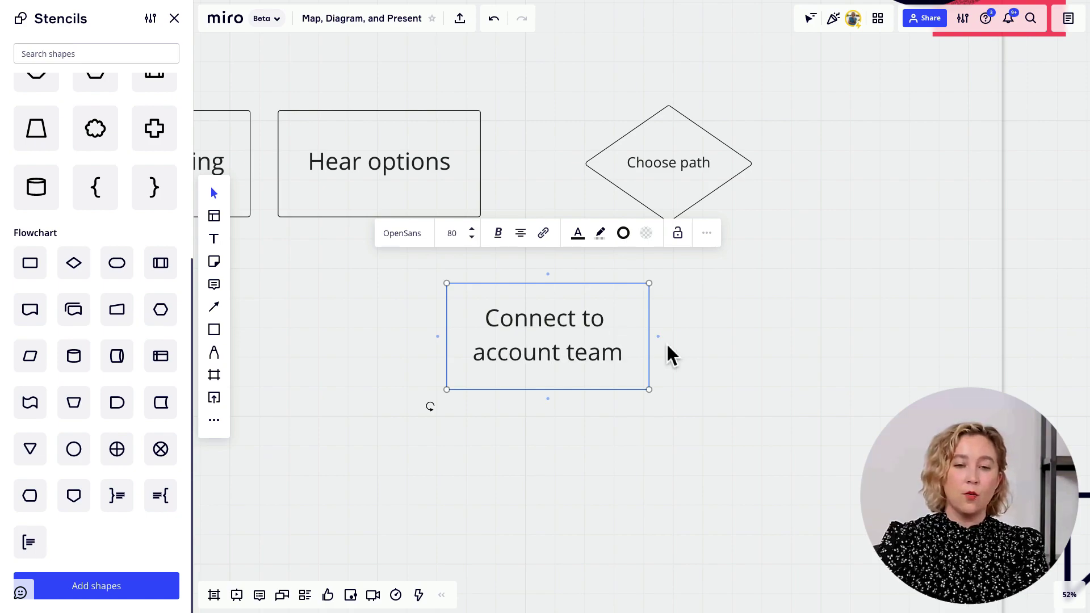
pyautogui.press('Escape')
# Duplicate the "Connect to account team" box to its right with a small gap and change the copy's text to "Connect to billing team"
pyautogui.hotkey('ctrl', 'd')
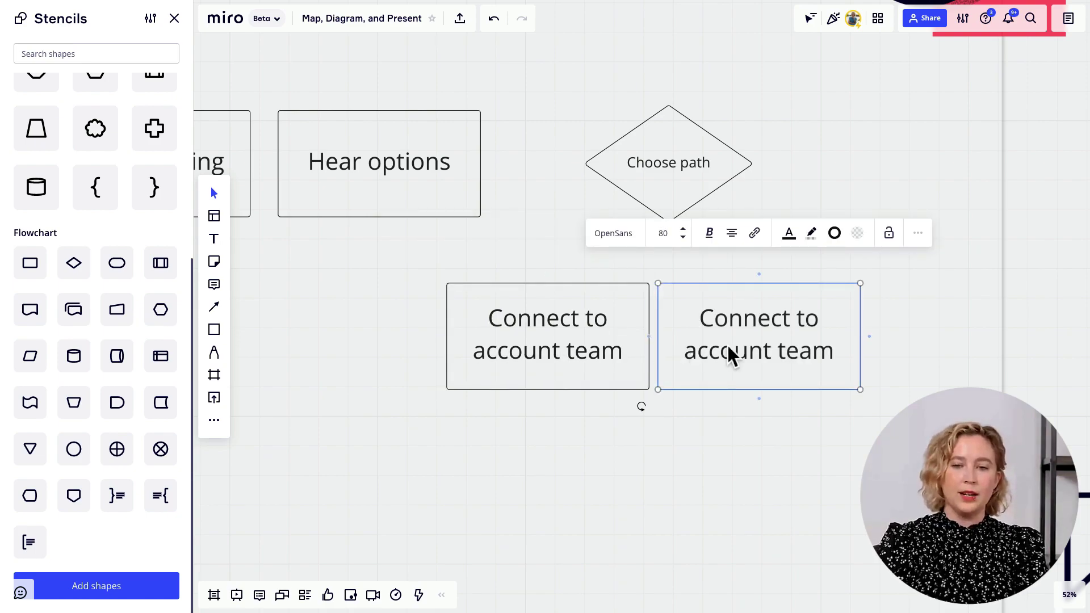
pyautogui.moveTo(733, 357); pyautogui.dragTo(780, 352)
pyautogui.doubleClick(779, 351)
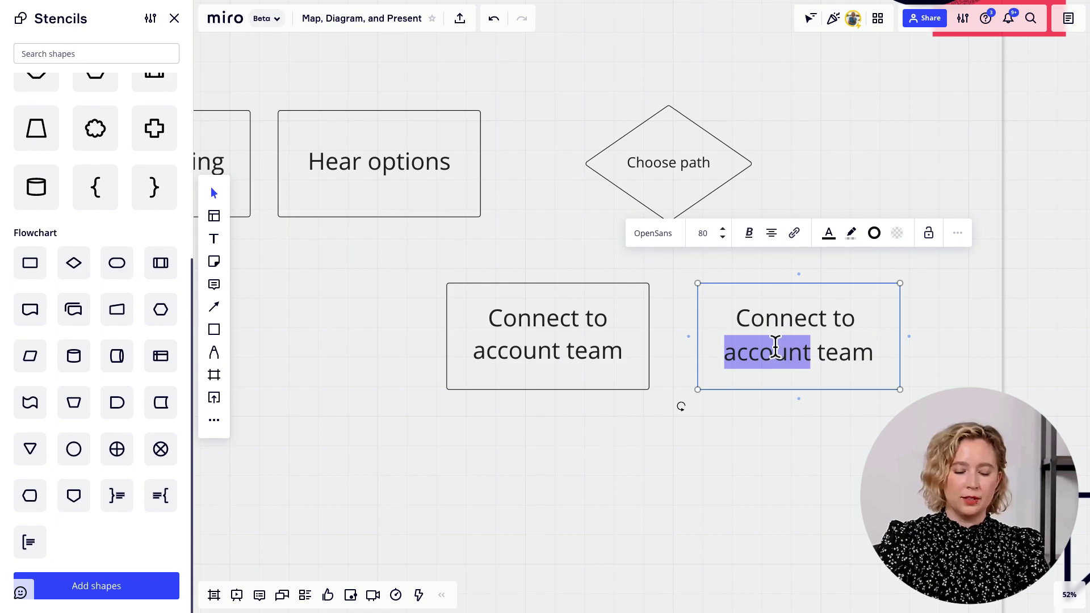
pyautogui.write('billing')
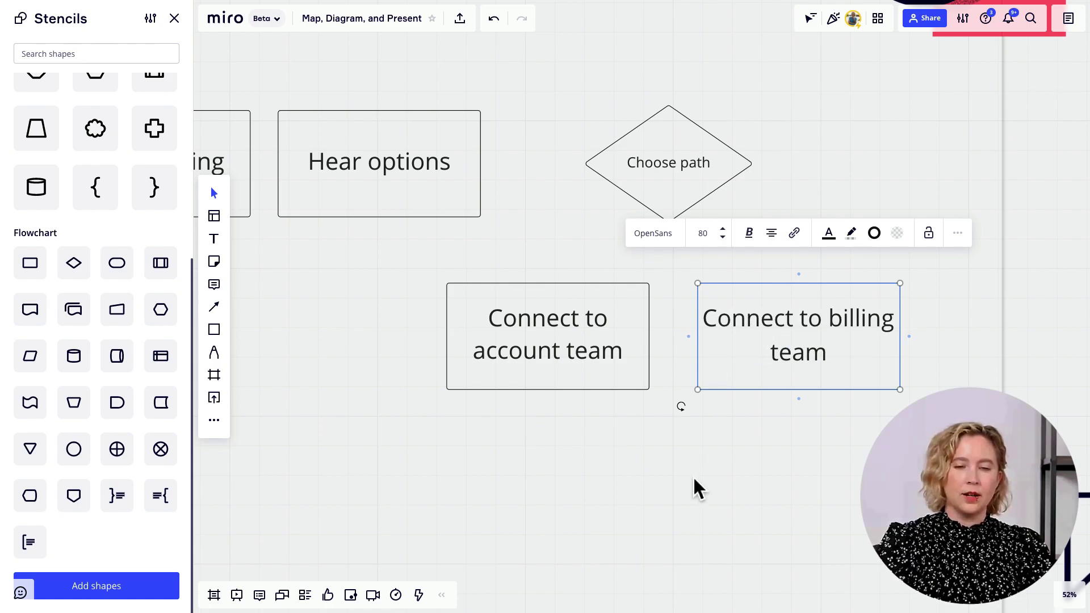
# Duplicate the "Connect to billing team" box, relabel the copy "Resolve customer issue", and place it below the original with a small gap
pyautogui.scroll(-4, 659, 377)
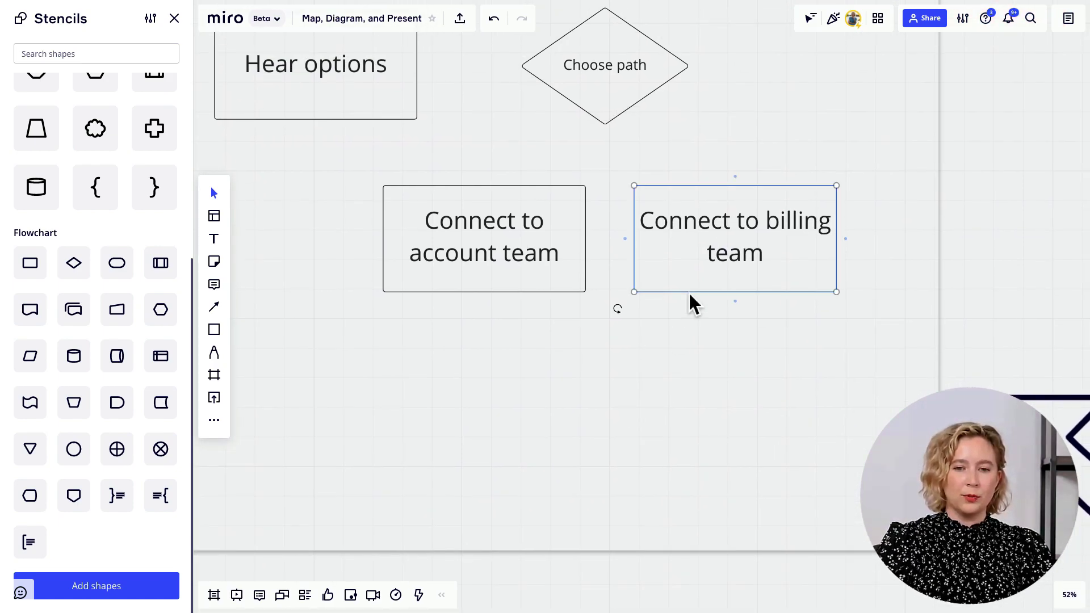
pyautogui.hotkey('ctrl', 'd')
pyautogui.doubleClick(717, 348)
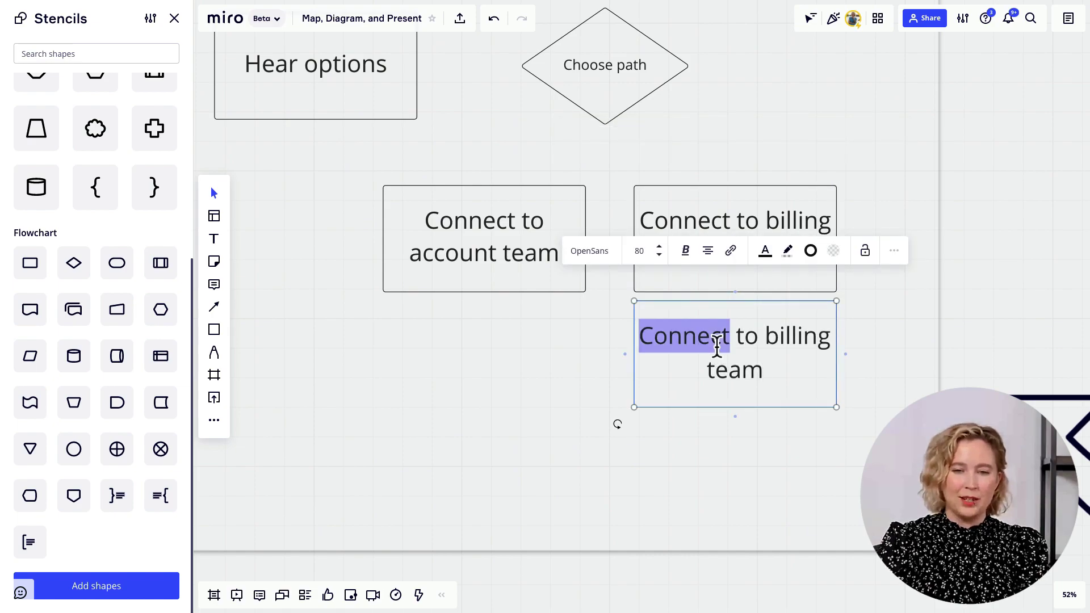
pyautogui.hotkey('ctrl', 'a')
pyautogui.write('Resolve')
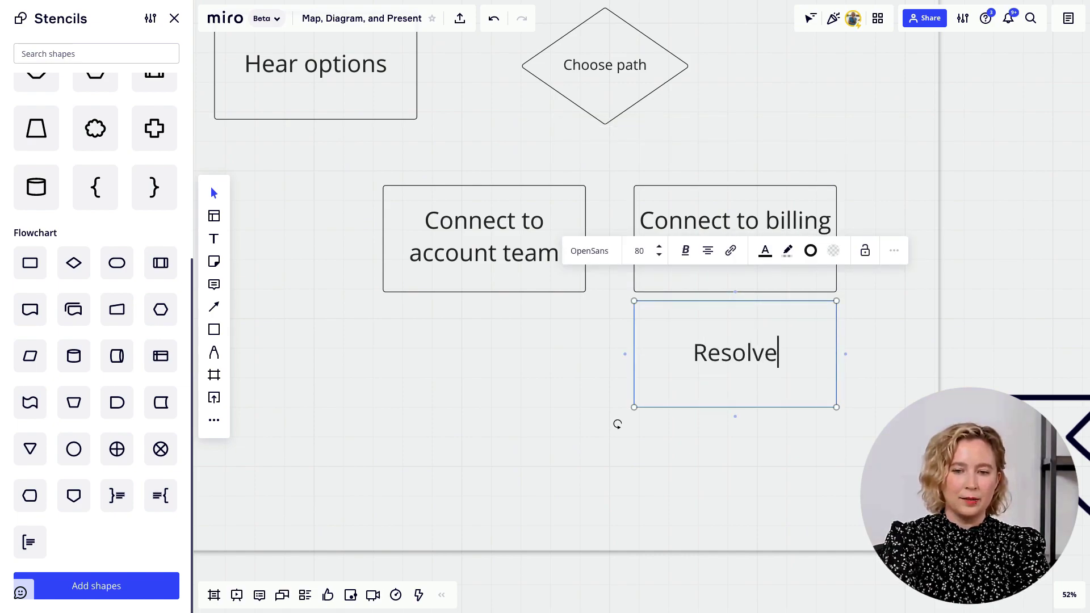
pyautogui.write(' customer issue')
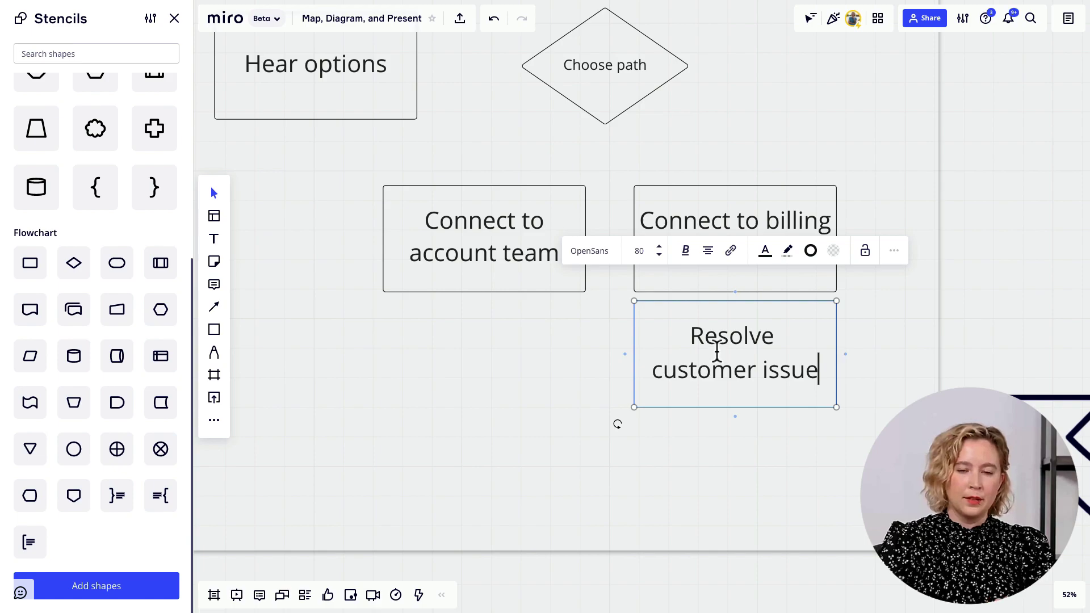
pyautogui.moveTo(725, 413); pyautogui.dragTo(725, 427)
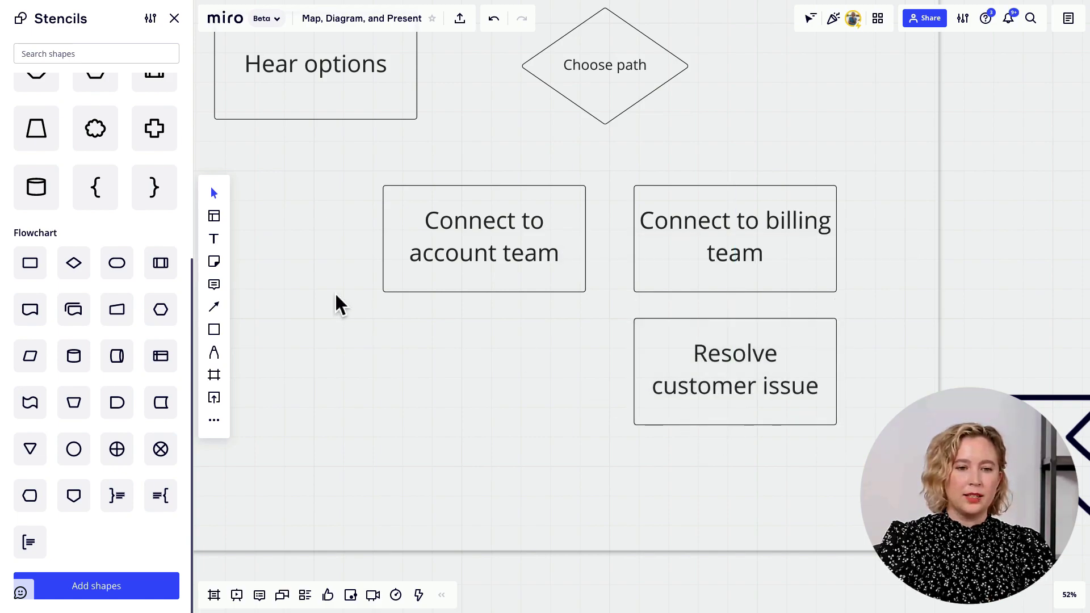
# Duplicate the "Call help line" terminator, place the copy below "Resolve customer issue", and replace its text with "End"
pyautogui.hscroll(-3, 369, 352)
pyautogui.scroll(-5, 434, 382)
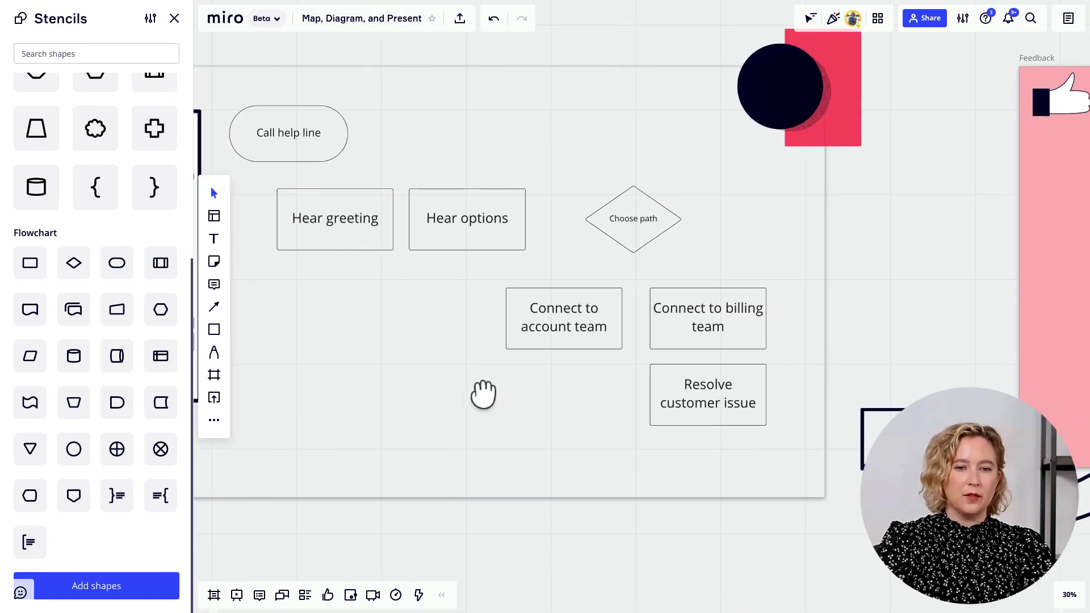
pyautogui.click(344, 162)
pyautogui.hotkey('ctrl', 'd')
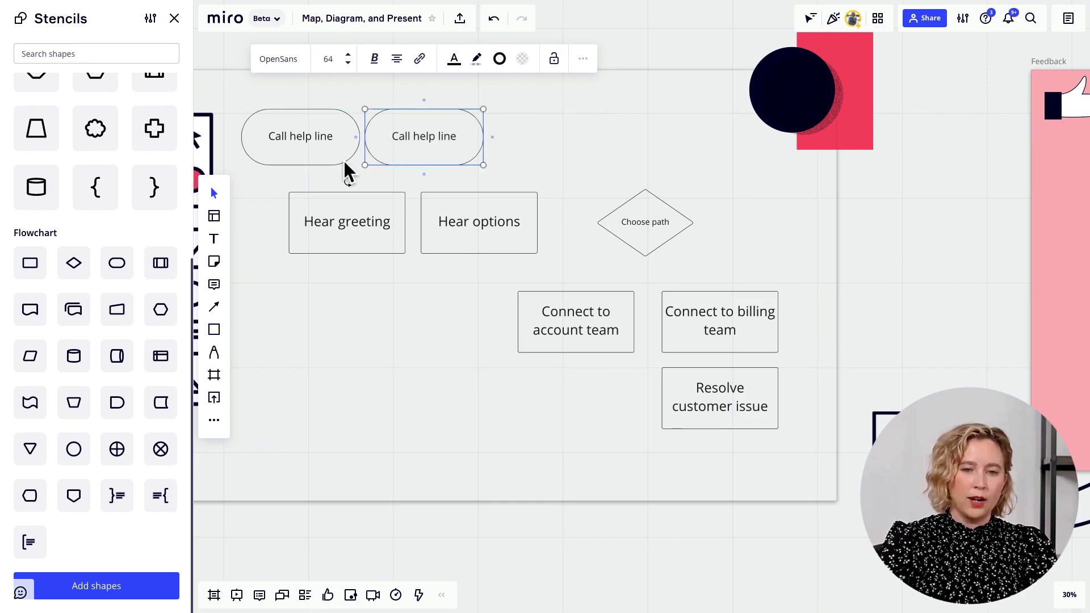
pyautogui.moveTo(441, 158); pyautogui.dragTo(761, 486)
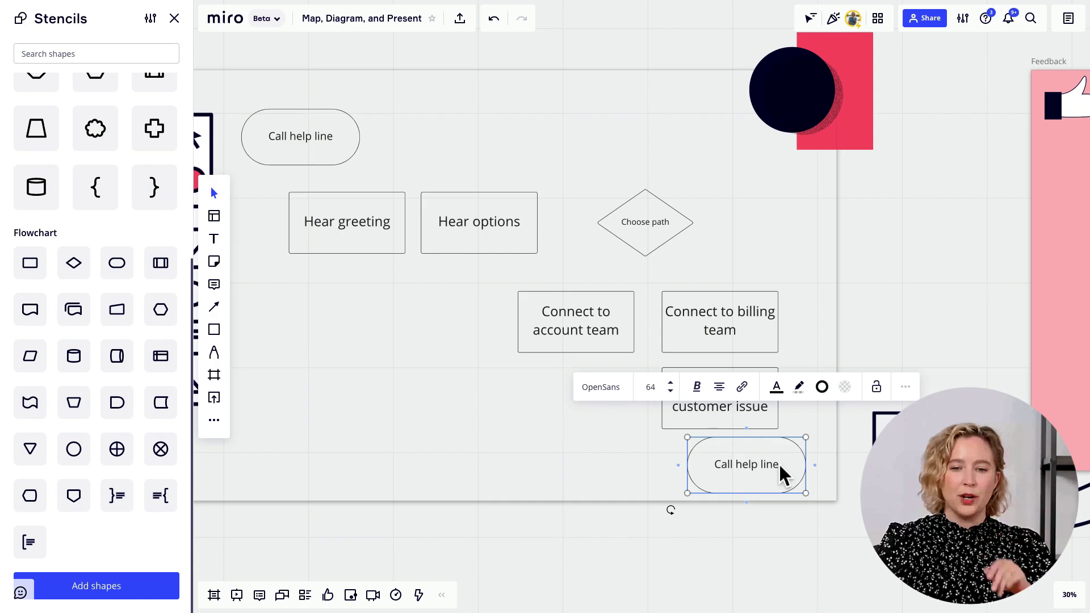
pyautogui.scroll(10, 784, 474)
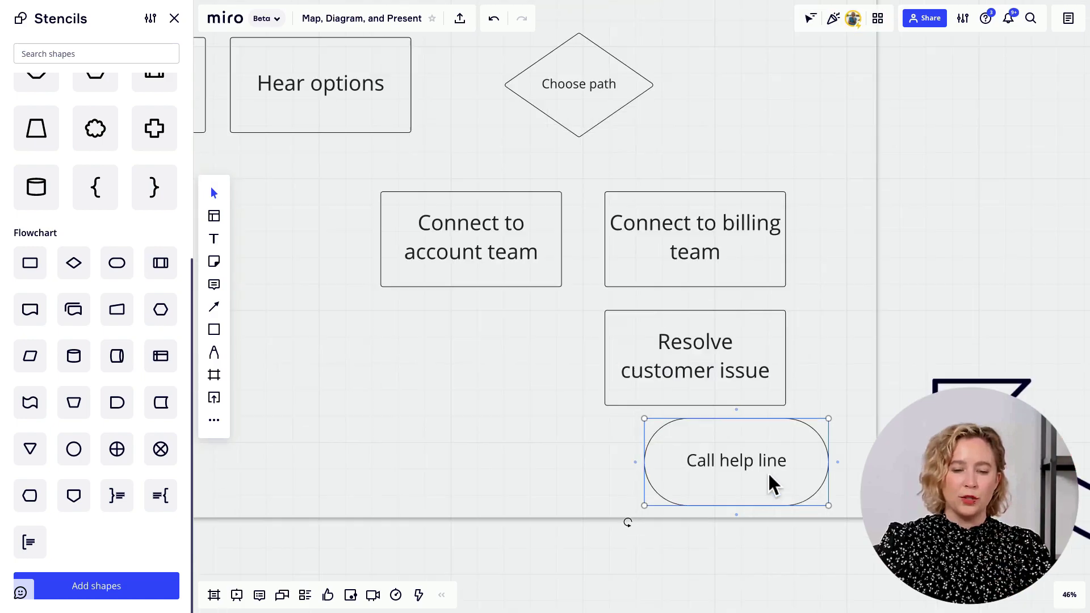
pyautogui.doubleClick(736, 468)
pyautogui.write('End')
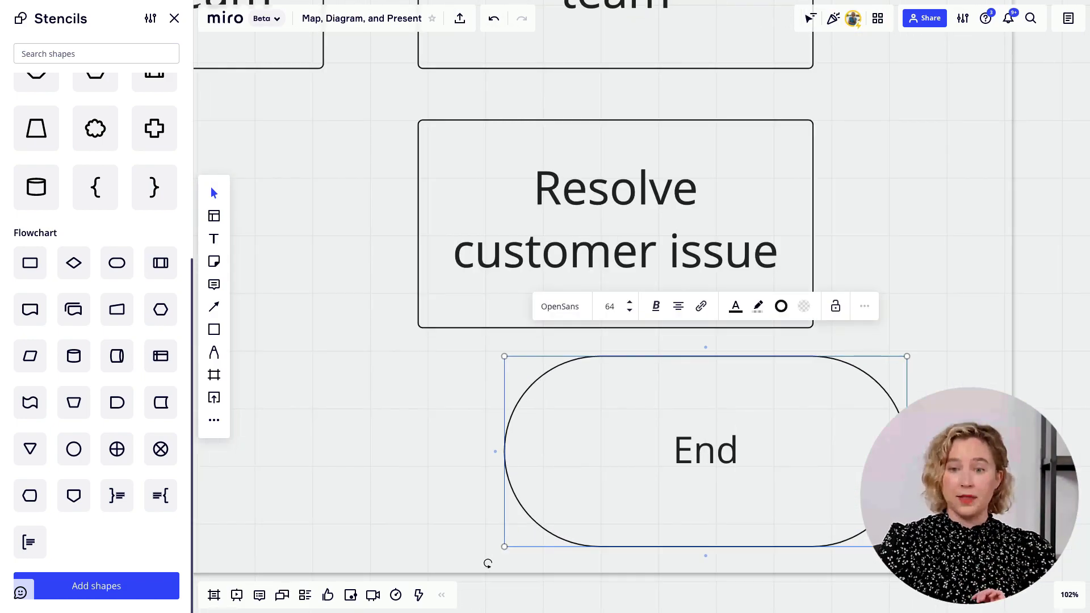
# Deselect the "End" terminator and close the shape stencils library
pyautogui.click(909, 319)
pyautogui.scroll(-6, 699, 399)
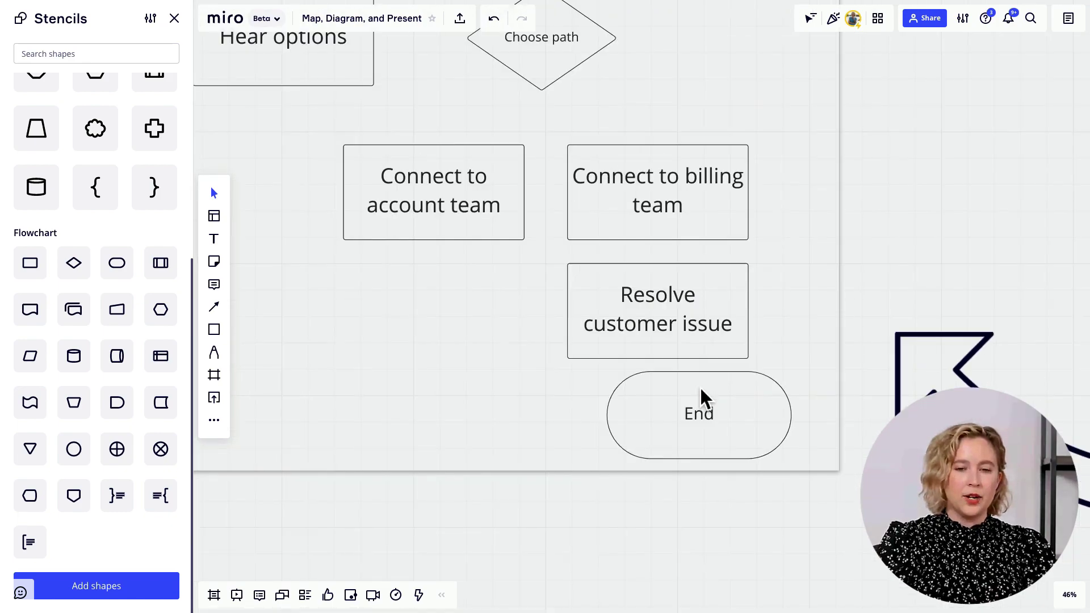
pyautogui.scroll(-3, 702, 398)
pyautogui.moveTo(842, 254); pyautogui.dragTo(956, 318)
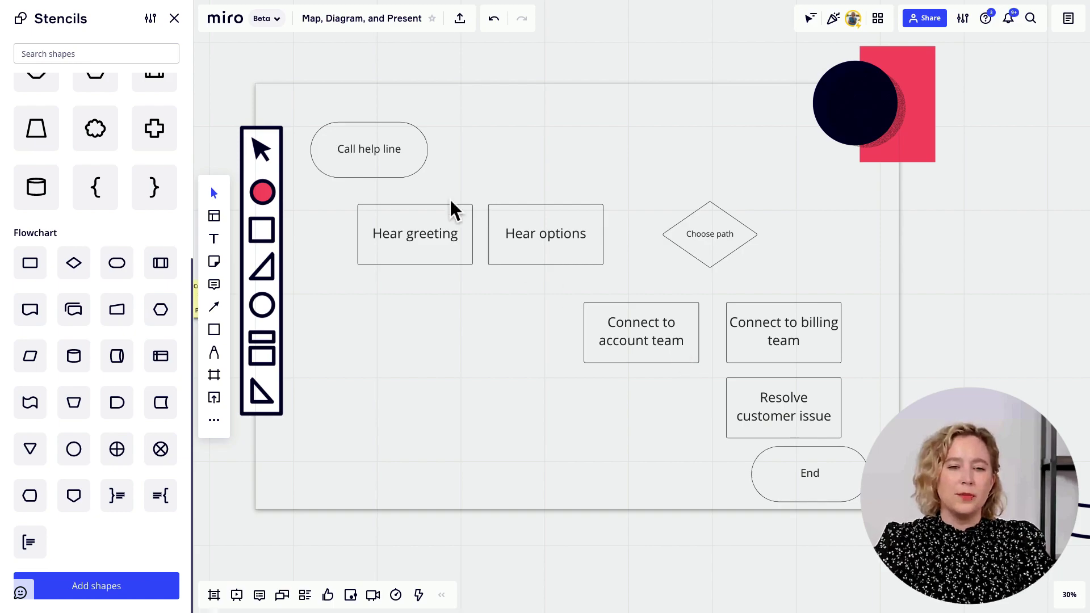
pyautogui.click(188, 31)
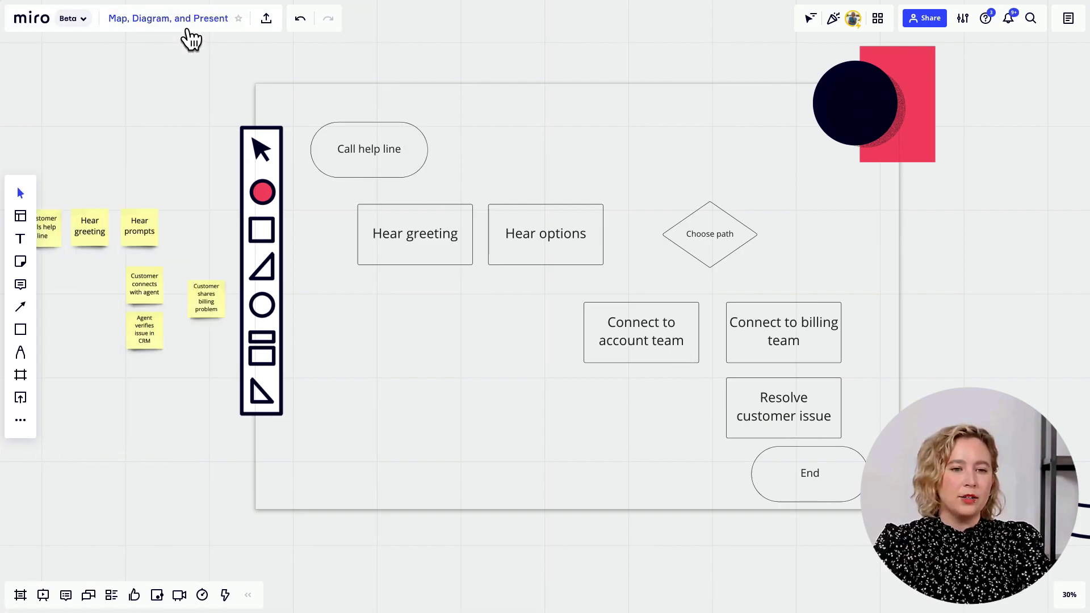
# Shift the five process boxes and the "Choose path" diamond slightly up and left together, and move the "Call help line" terminator up and left
pyautogui.moveTo(561, 68); pyautogui.dragTo(483, 54)
pyautogui.scroll(2, 542, 303)
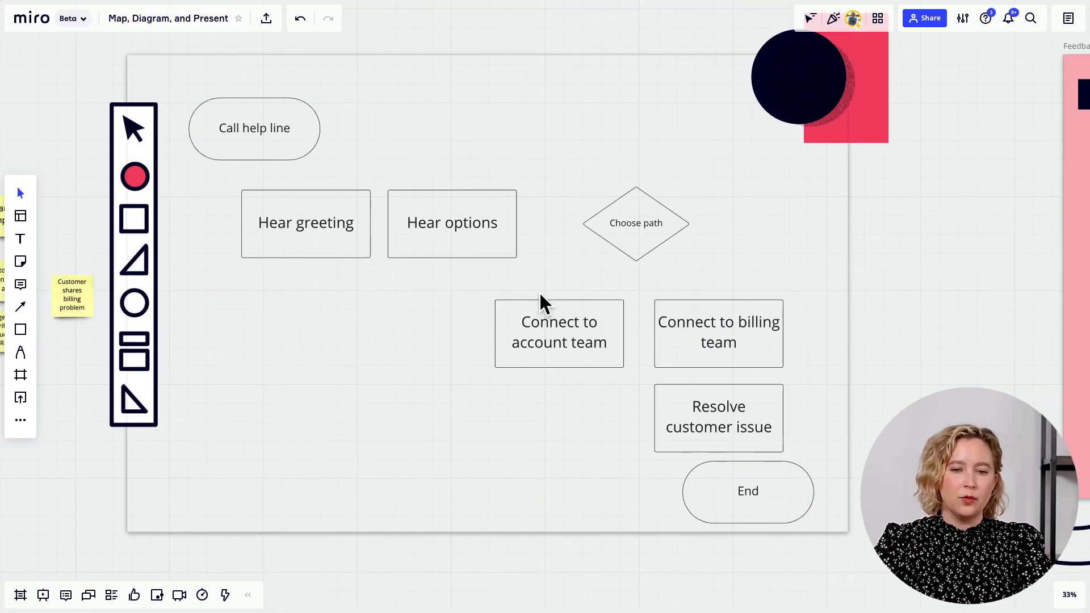
pyautogui.moveTo(800, 449); pyautogui.dragTo(231, 187)
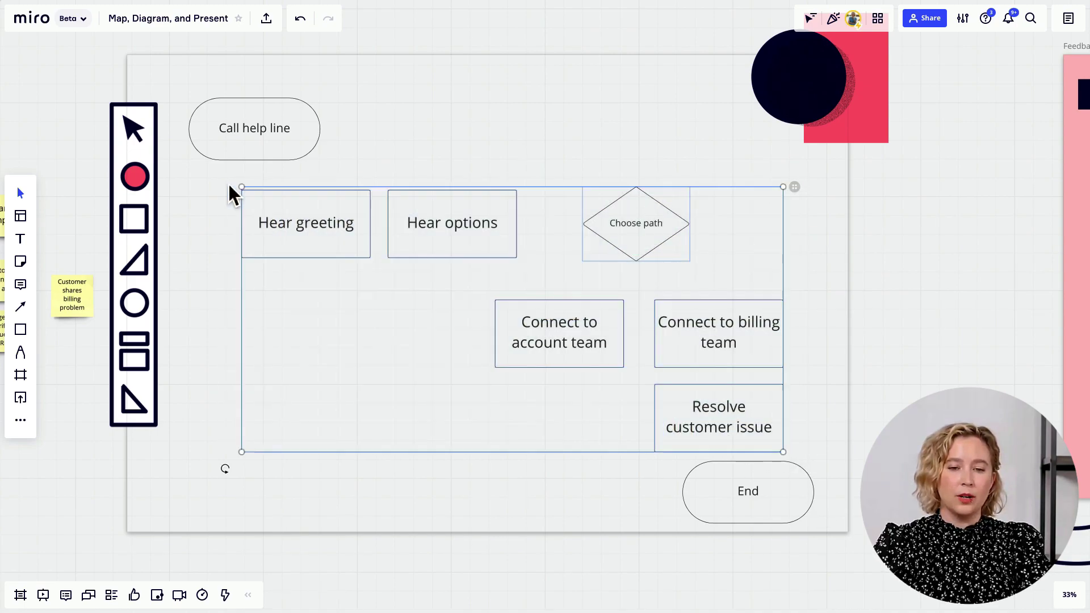
pyautogui.moveTo(703, 426); pyautogui.dragTo(688, 412)
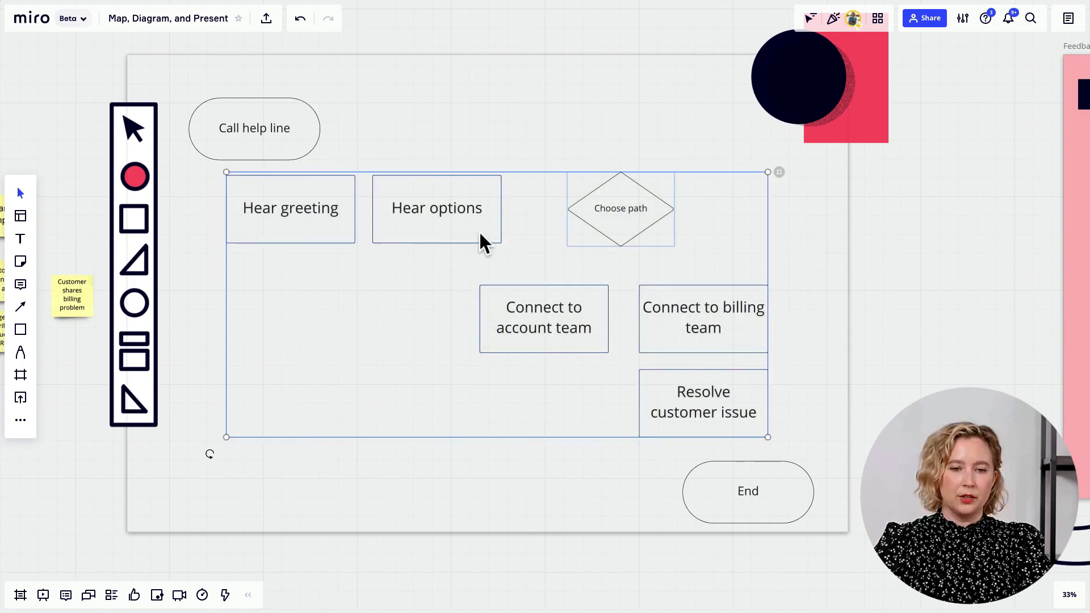
pyautogui.moveTo(271, 126); pyautogui.dragTo(258, 109)
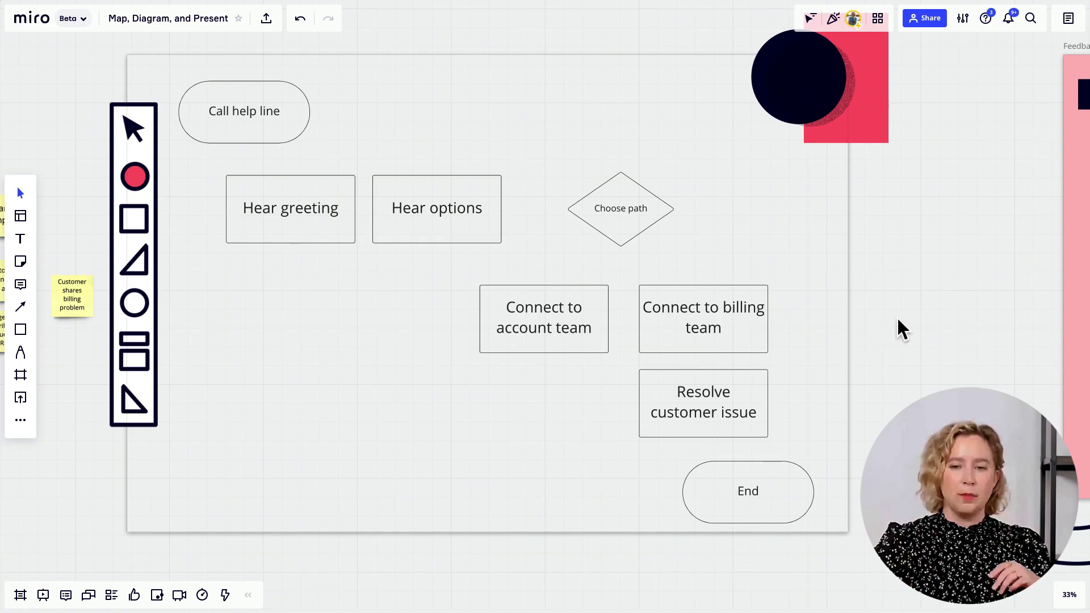
# Fill both the "Call help line" and "End" terminators with bright yellow
pyautogui.scroll(2, 895, 326)
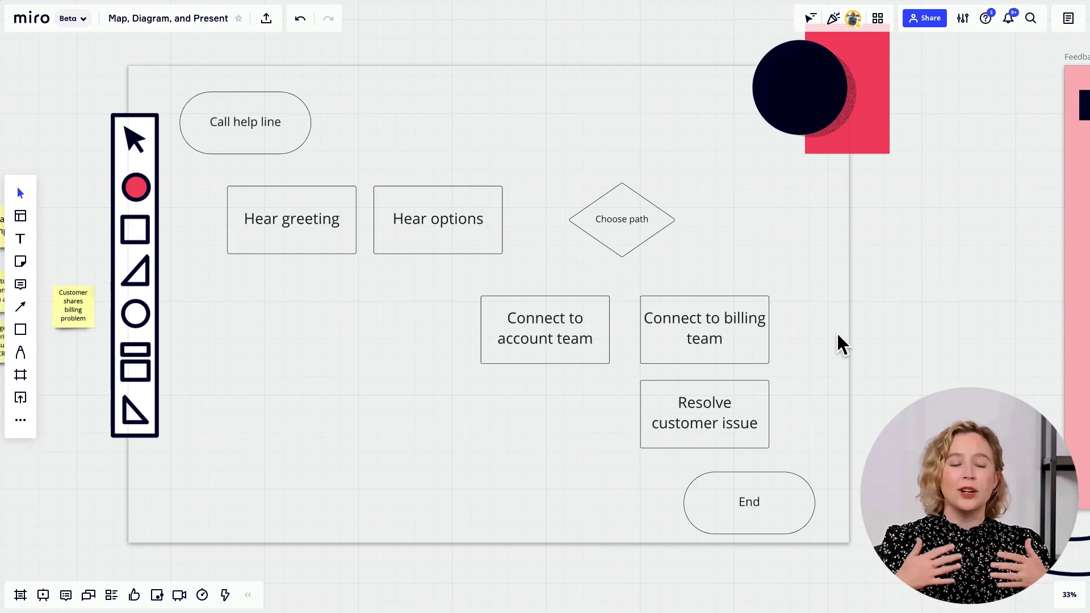
pyautogui.moveTo(815, 336); pyautogui.dragTo(786, 339)
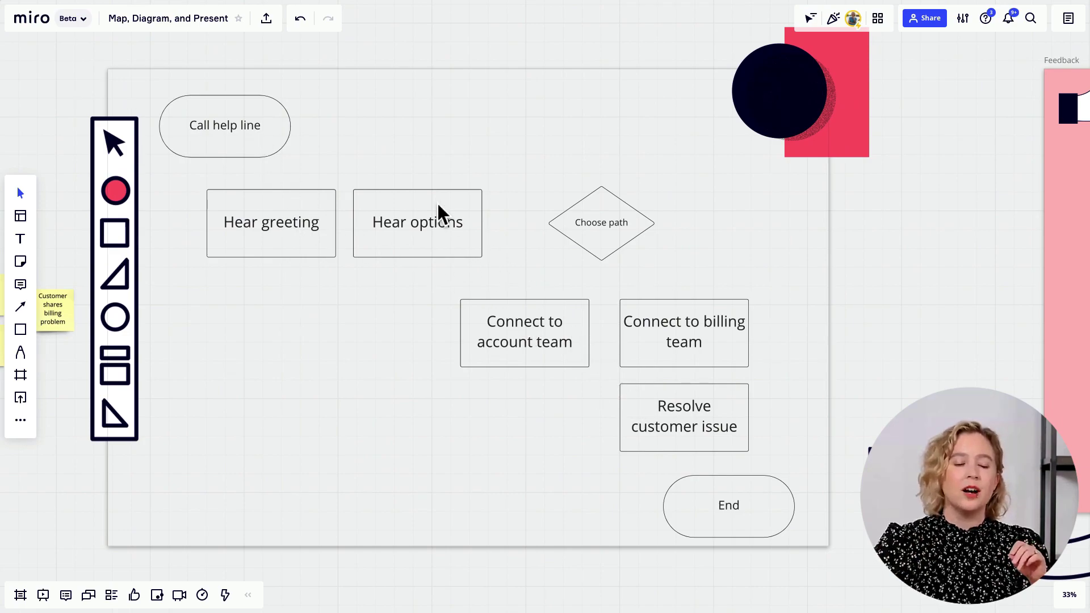
pyautogui.click(275, 151)
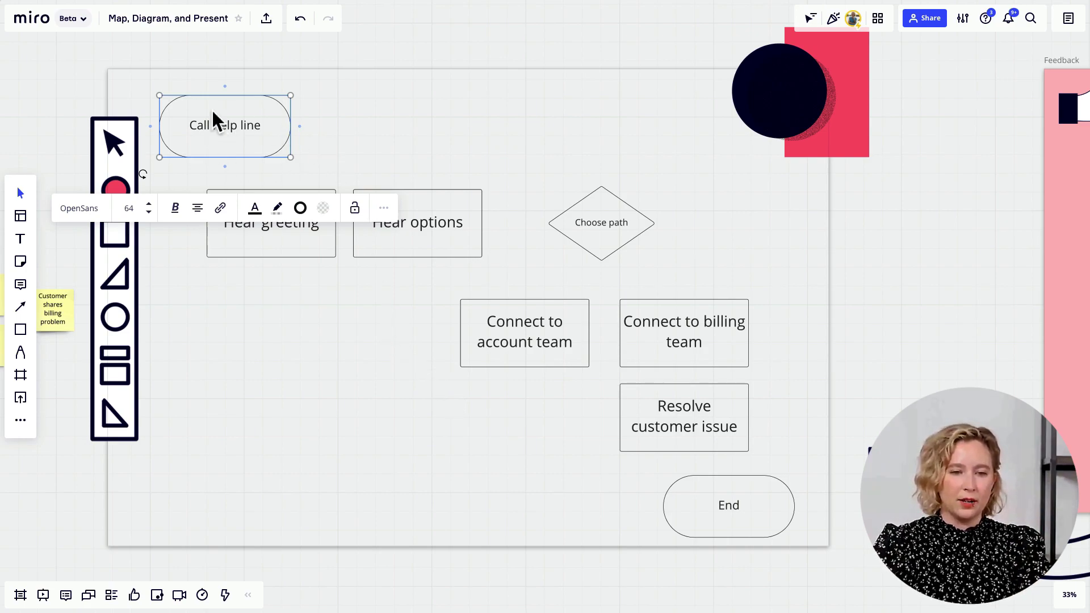
pyautogui.keyDown('shift'); pyautogui.click(732, 511); pyautogui.keyUp('shift')
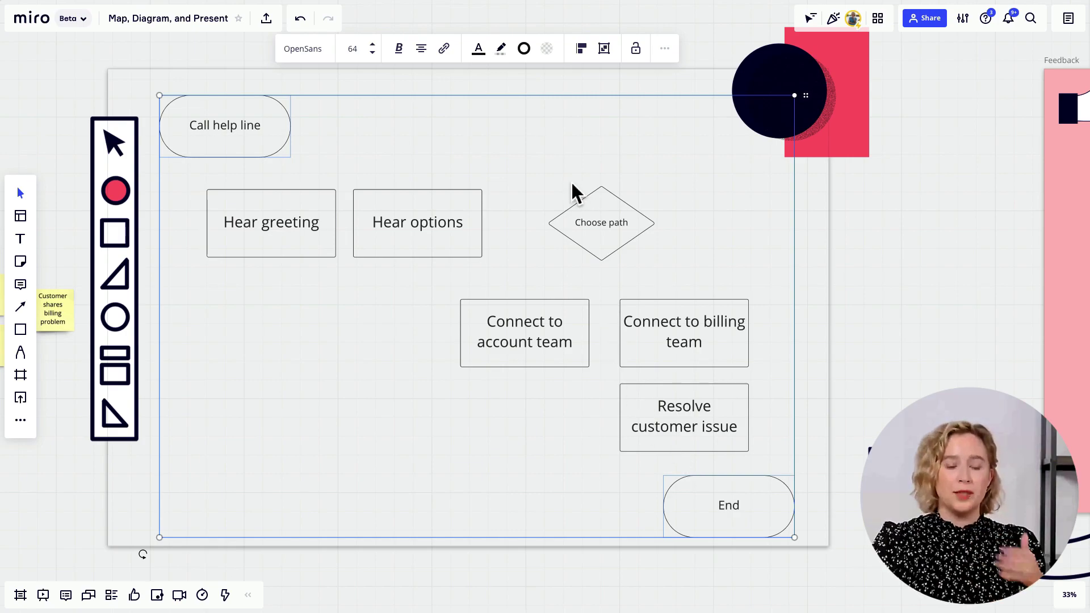
pyautogui.click(556, 58)
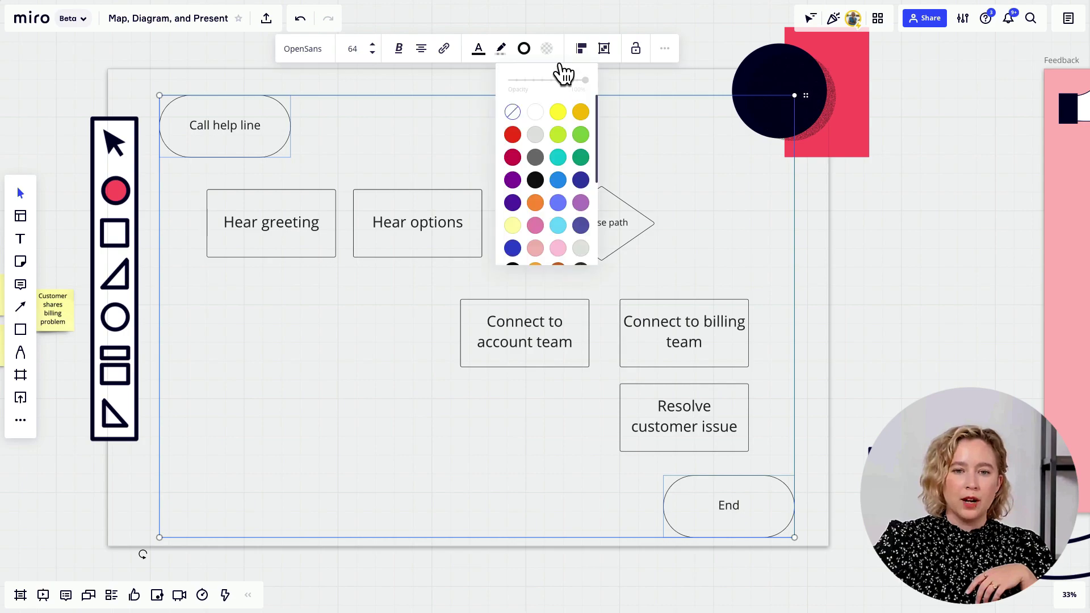
pyautogui.click(565, 118)
pyautogui.click(400, 402)
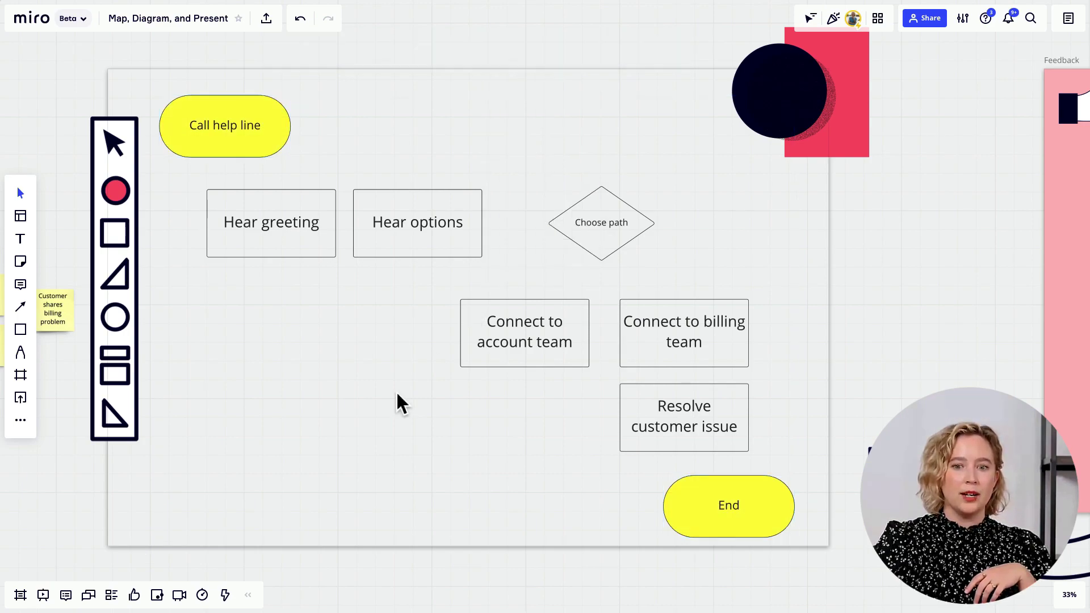
# Fill all five rectangular process boxes with periwinkle blue and set the fill opacity to 80%
pyautogui.scroll(3, 399, 401)
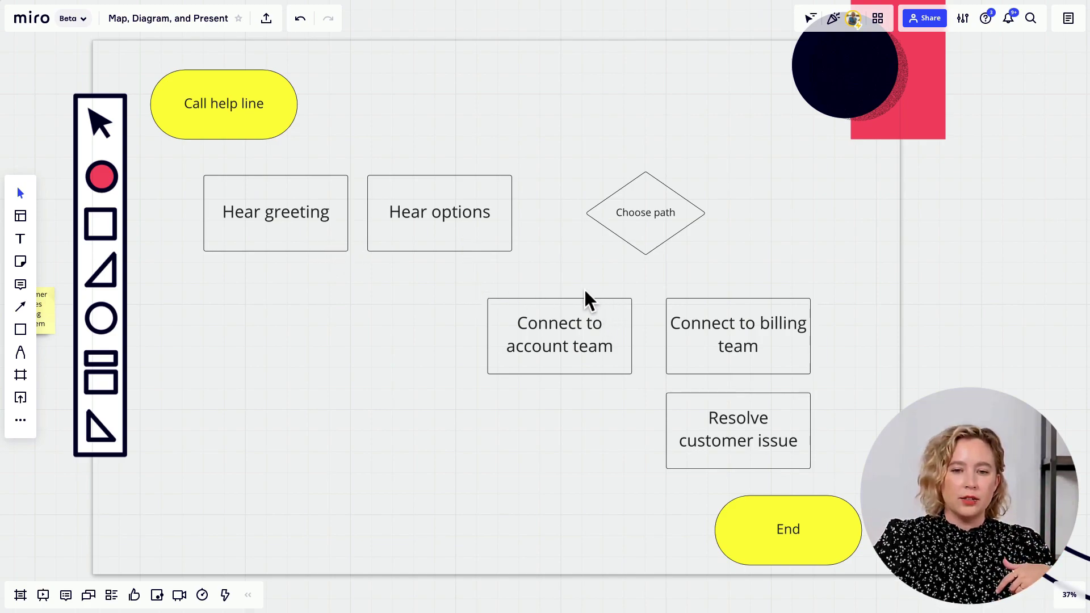
pyautogui.click(322, 241)
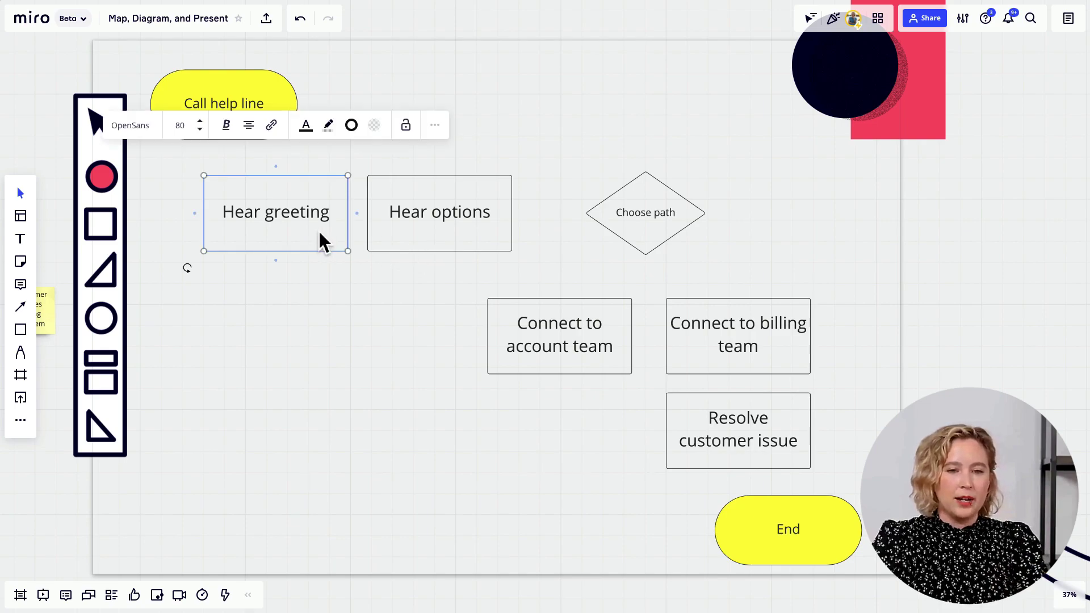
pyautogui.keyDown('shift'); pyautogui.click(449, 245); pyautogui.keyUp('shift')
pyautogui.keyDown('shift'); pyautogui.click(574, 331); pyautogui.keyUp('shift')
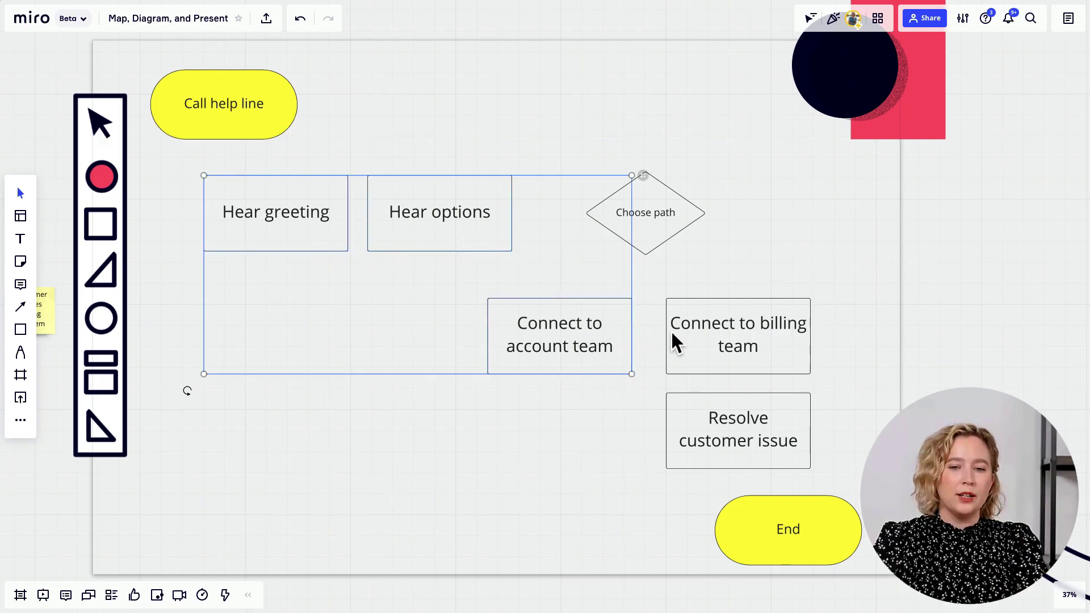
pyautogui.keyDown('shift'); pyautogui.click(705, 347); pyautogui.keyUp('shift')
pyautogui.keyDown('shift'); pyautogui.click(750, 433); pyautogui.keyUp('shift')
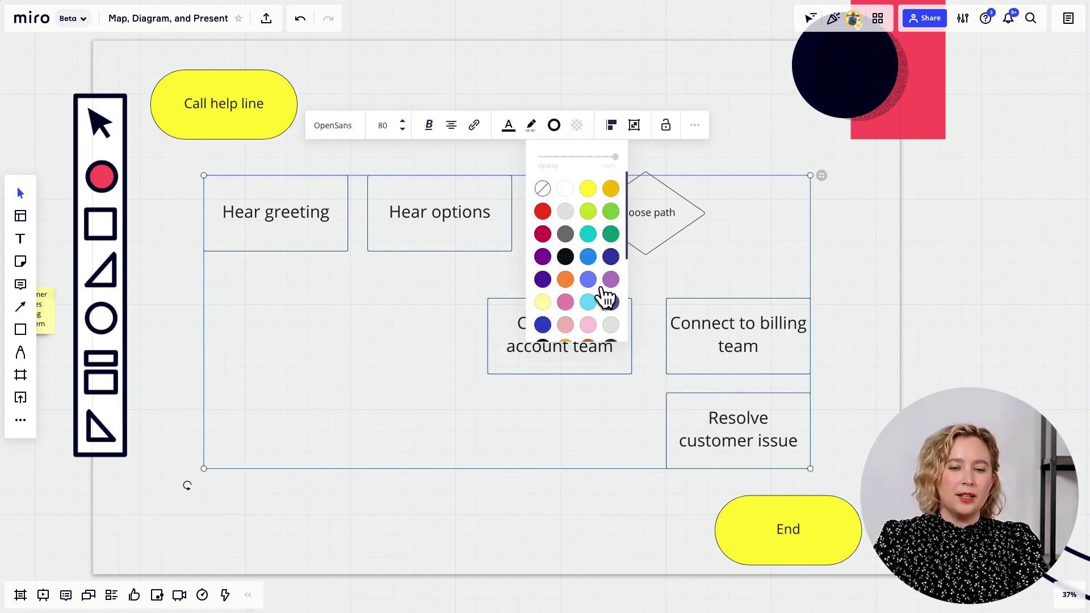
pyautogui.click(589, 281)
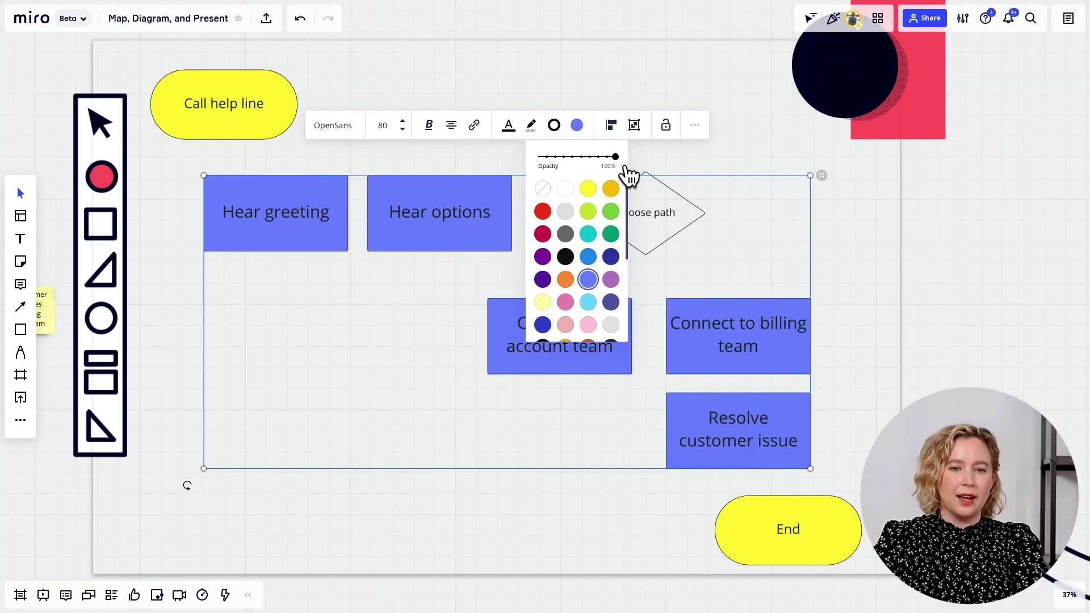
pyautogui.moveTo(616, 158); pyautogui.dragTo(600, 159)
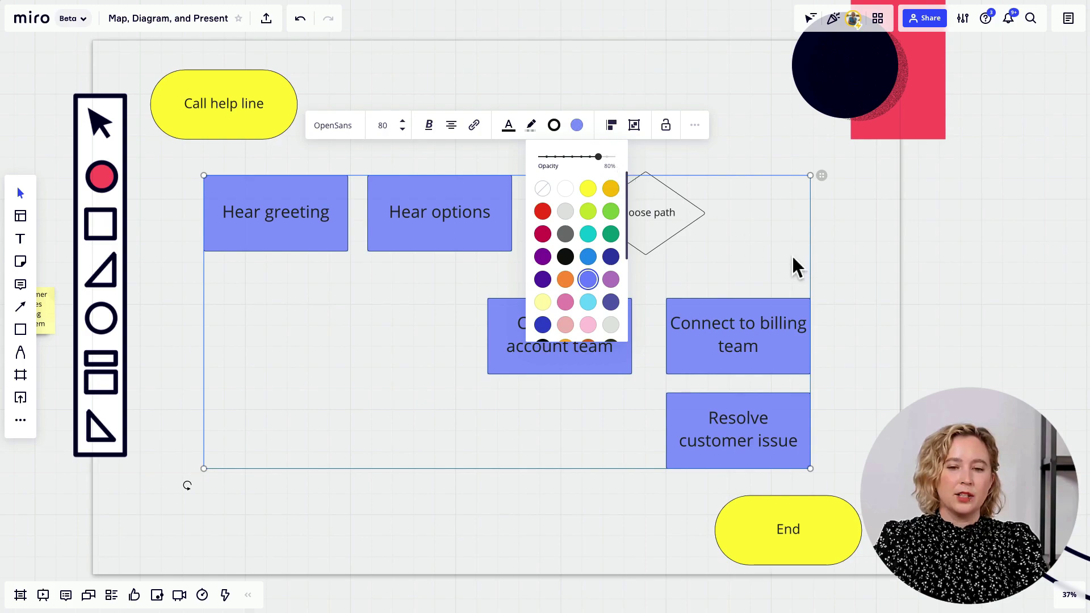
pyautogui.click(721, 237)
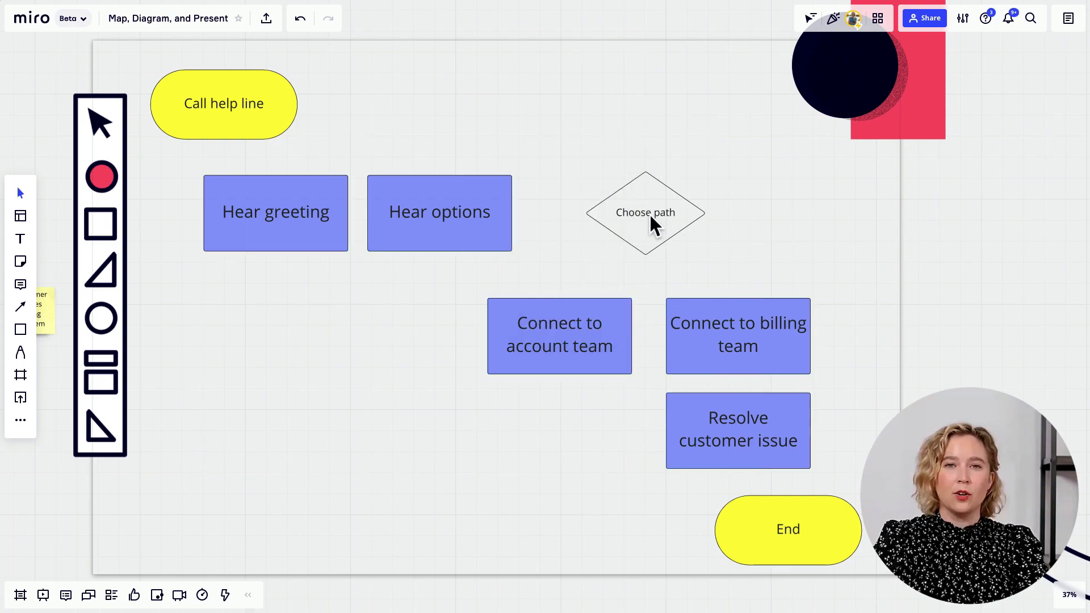
# Fill the "Choose path" diamond with the same periwinkle blue and set its fill opacity to 50%
pyautogui.click(650, 217)
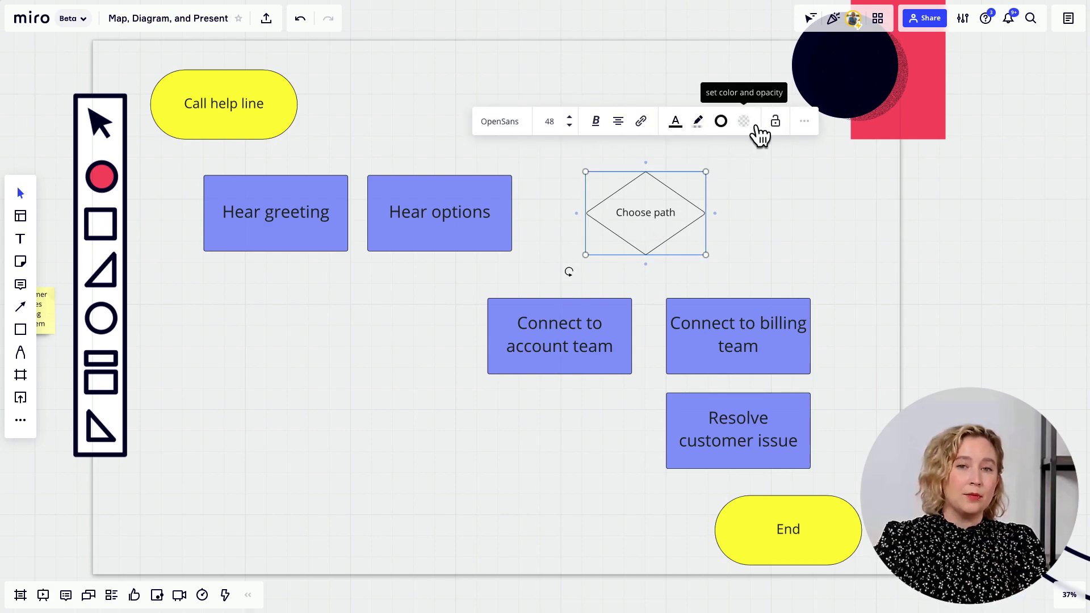
pyautogui.click(745, 123)
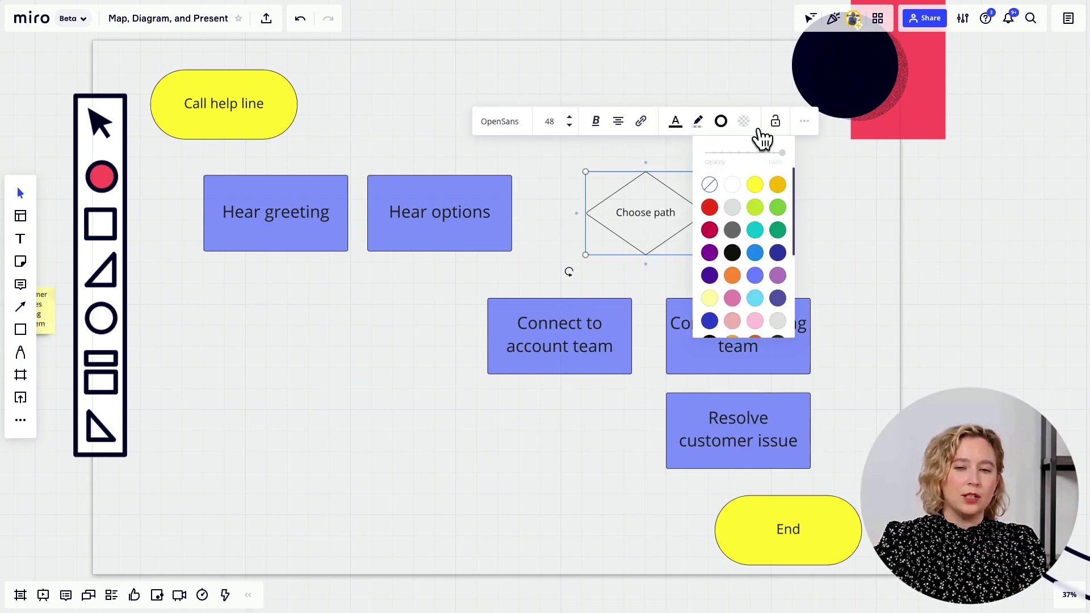
pyautogui.click(756, 275)
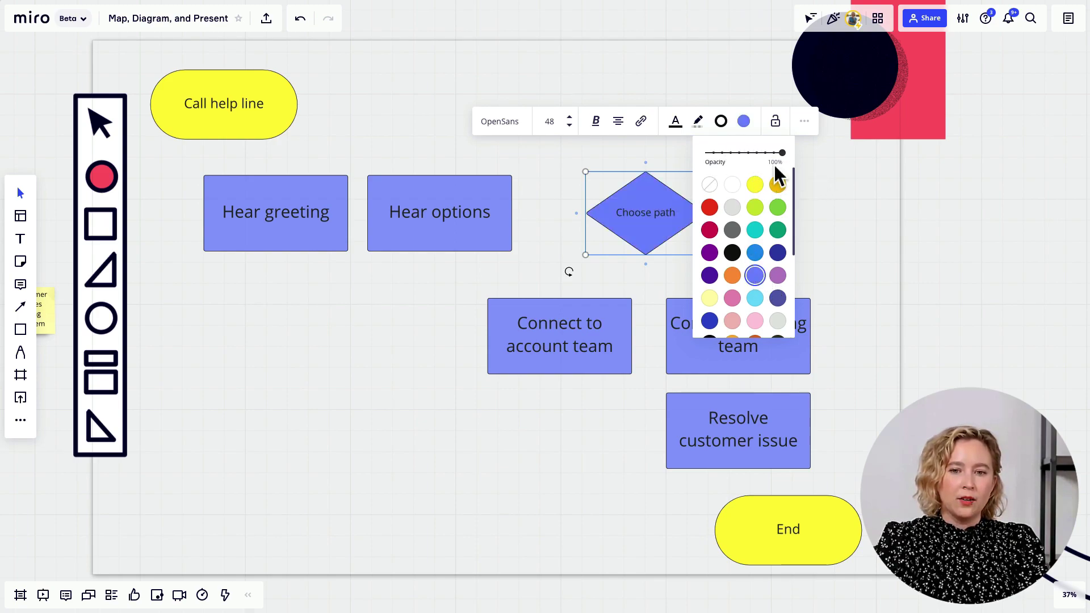
pyautogui.moveTo(782, 155); pyautogui.dragTo(740, 154)
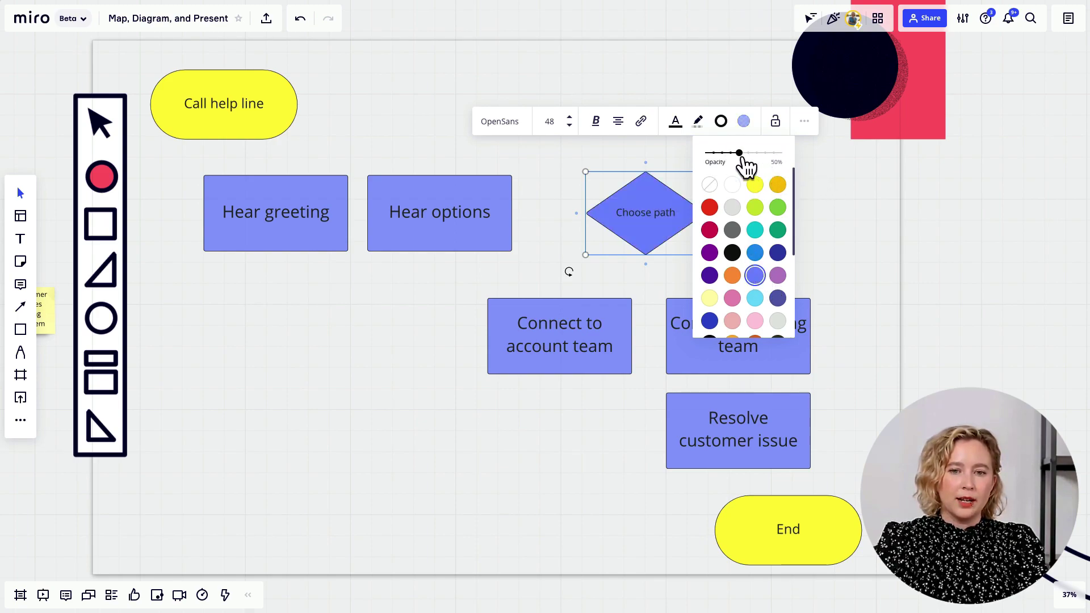
pyautogui.click(857, 196)
pyautogui.scroll(-1, 557, 263)
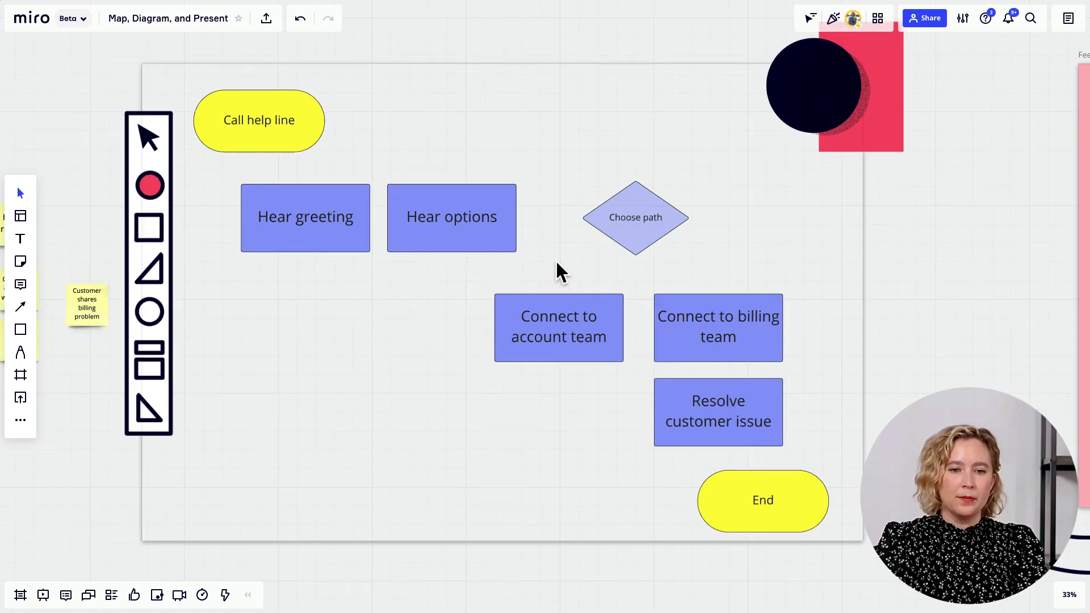
# Connect the "Call help line" terminator's lower edge to the "Hear greeting" box with an elbow arrow
pyautogui.hscroll(-1, 964, 275)
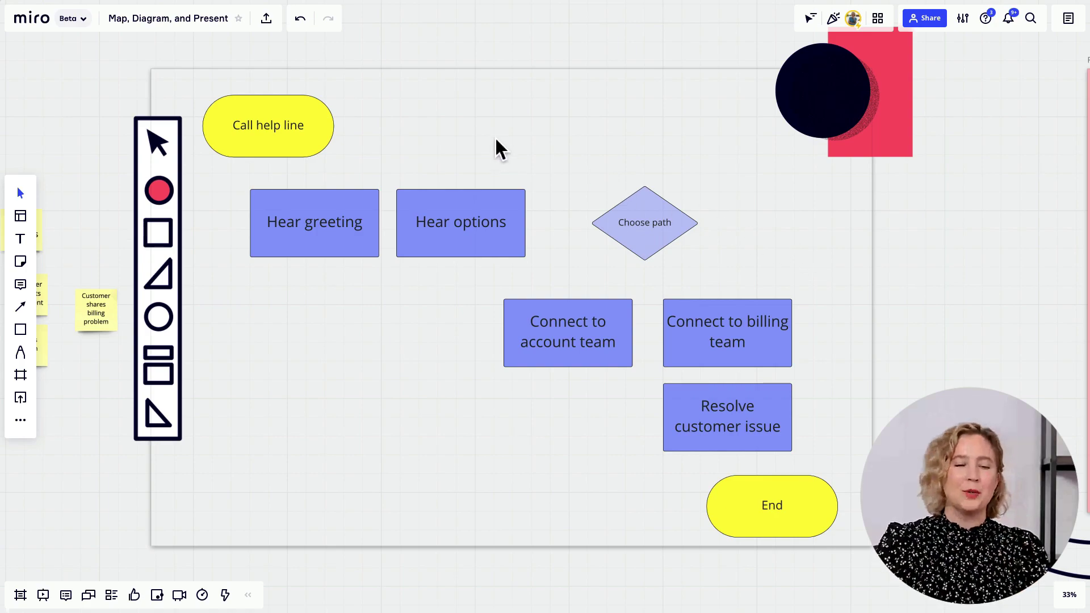
pyautogui.hscroll(-3, 523, 171)
pyautogui.scroll(2, 523, 170)
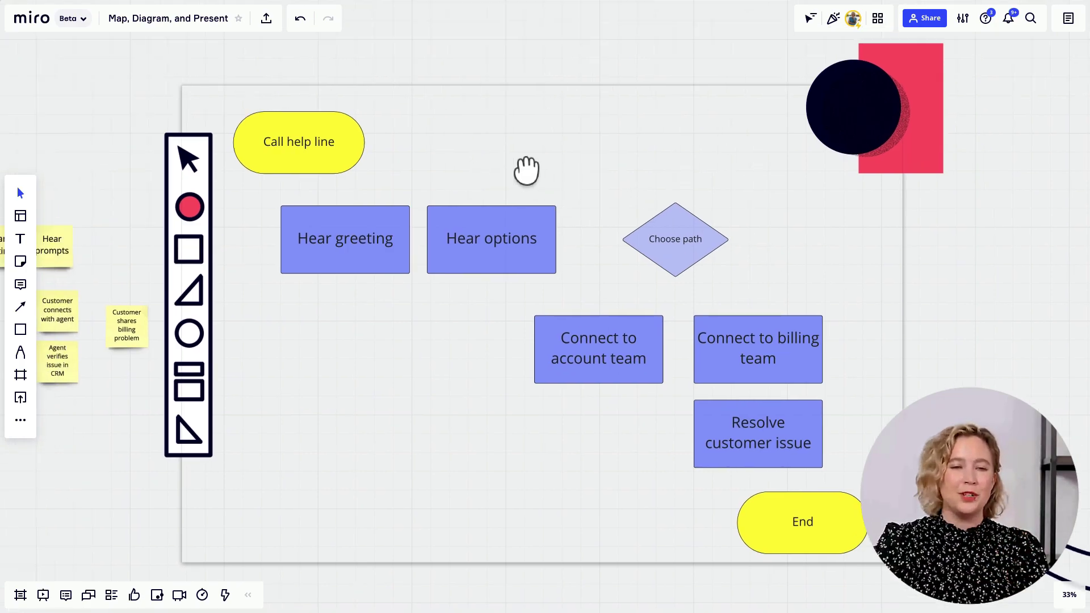
pyautogui.scroll(2, 350, 187)
pyautogui.scroll(3, 350, 186)
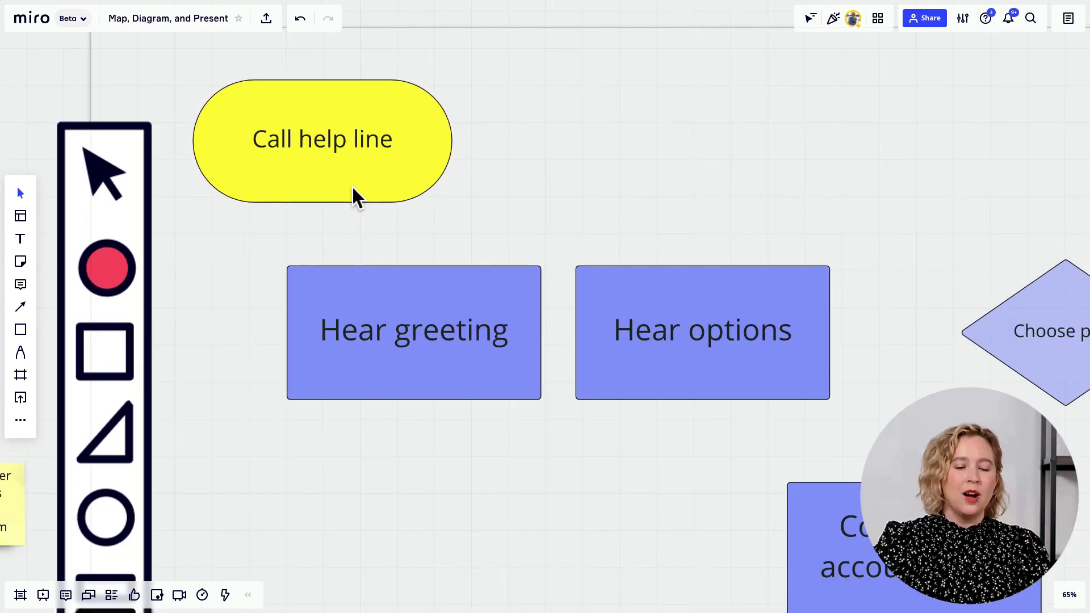
pyautogui.hscroll(2, 399, 183)
pyautogui.scroll(2, 362, 195)
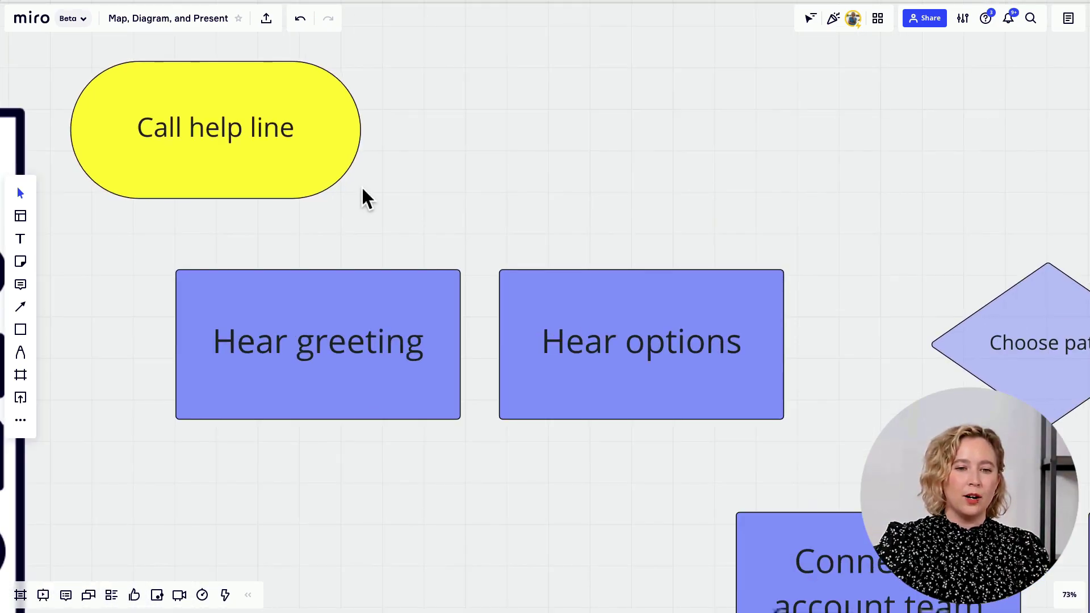
pyautogui.click(211, 192)
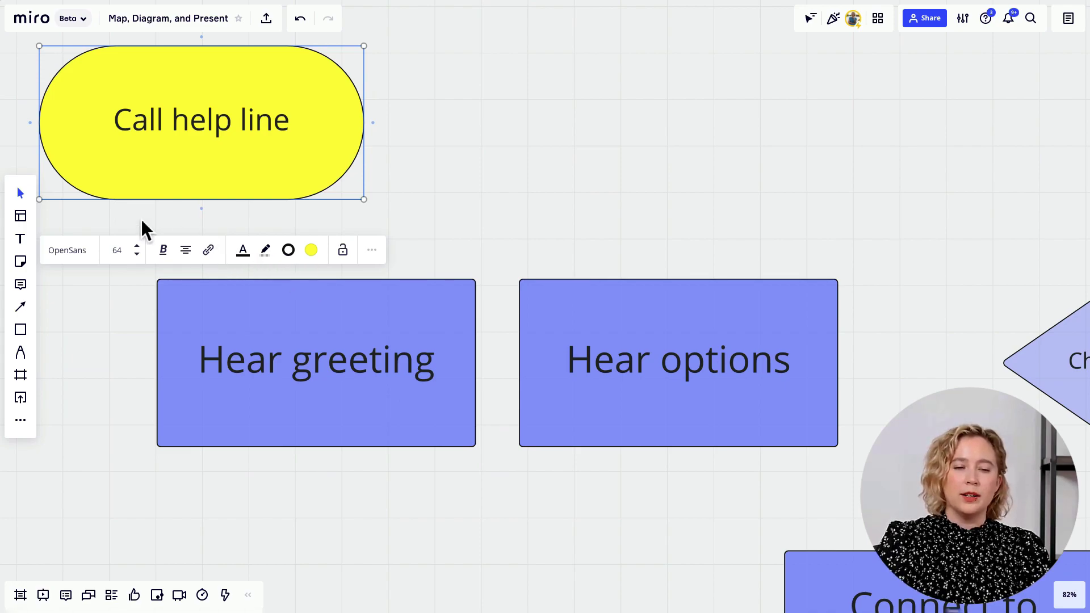
pyautogui.scroll(2, 144, 218)
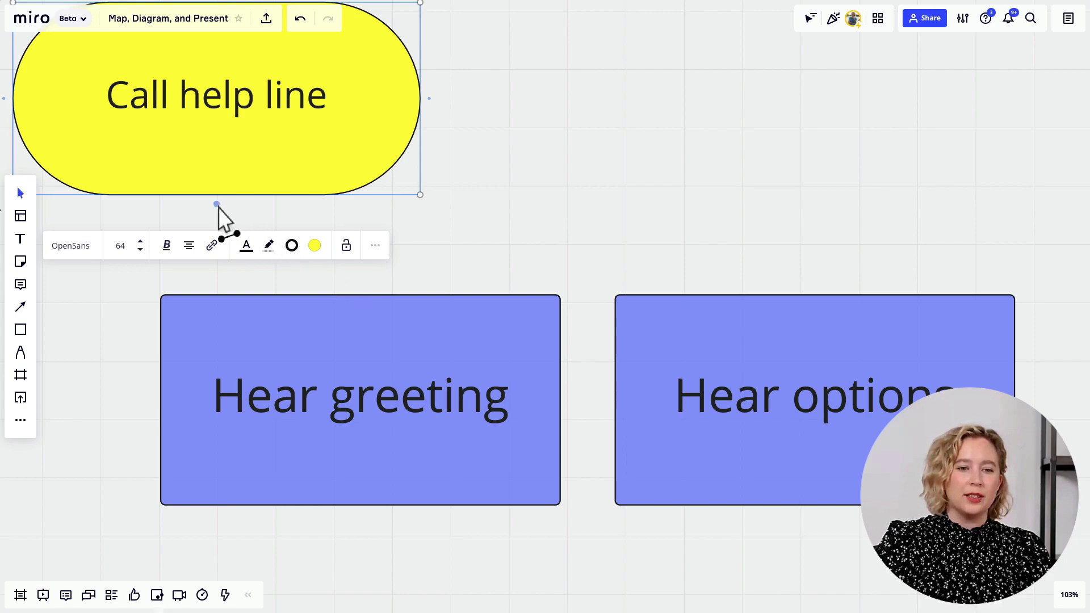
pyautogui.click(469, 243)
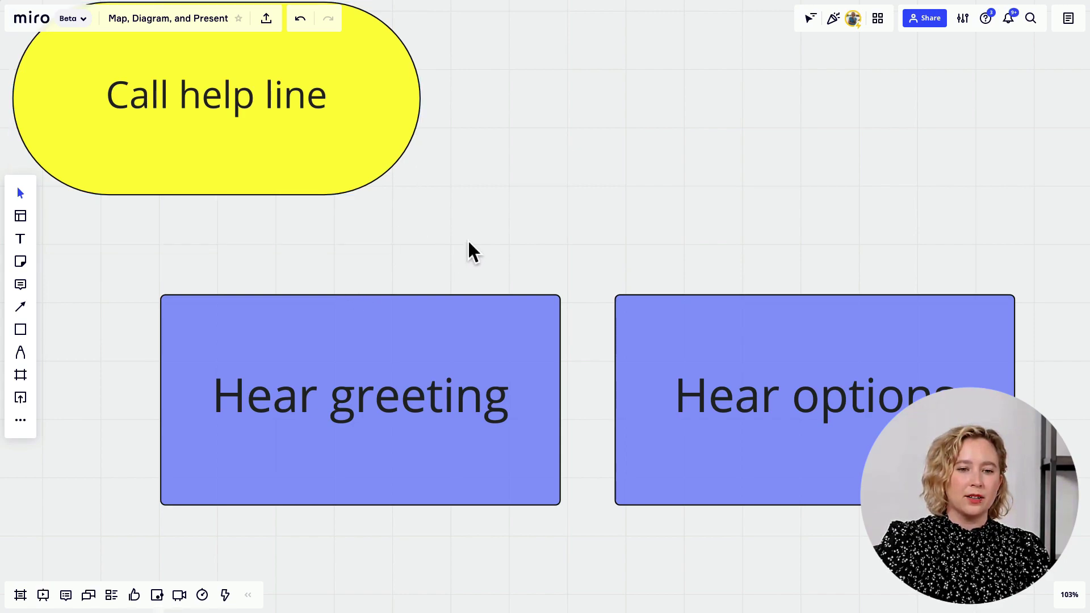
pyautogui.click(210, 177)
pyautogui.scroll(6, 216, 229)
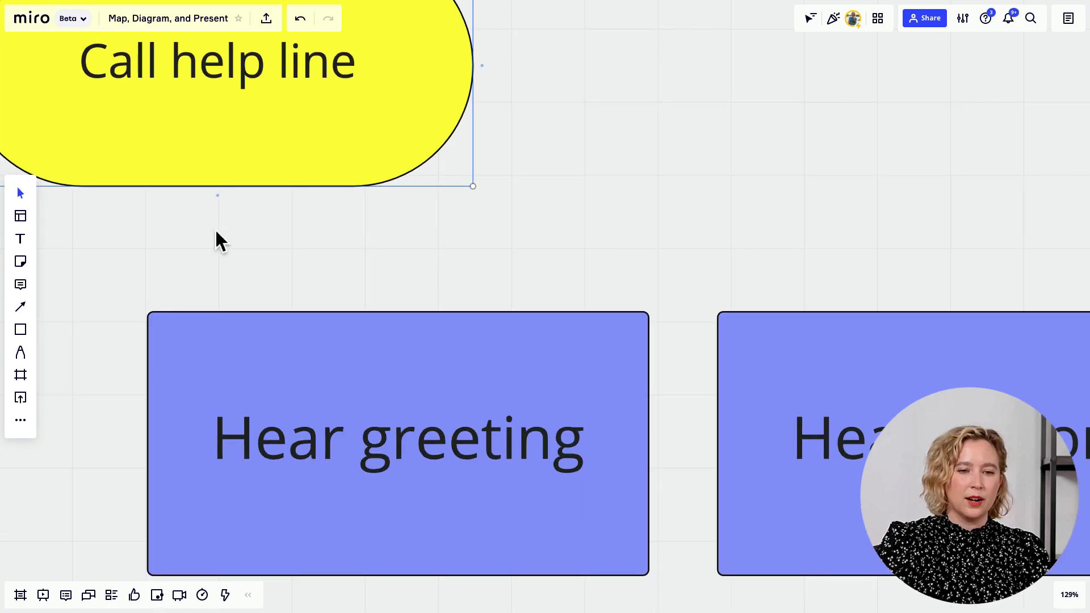
pyautogui.scroll(1, 216, 227)
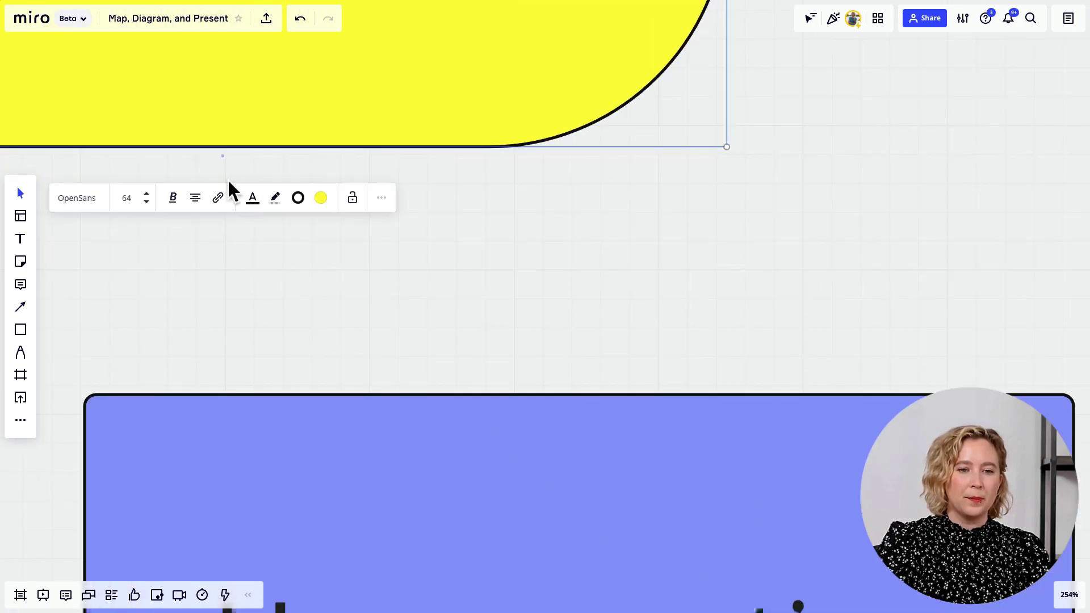
pyautogui.moveTo(224, 158)
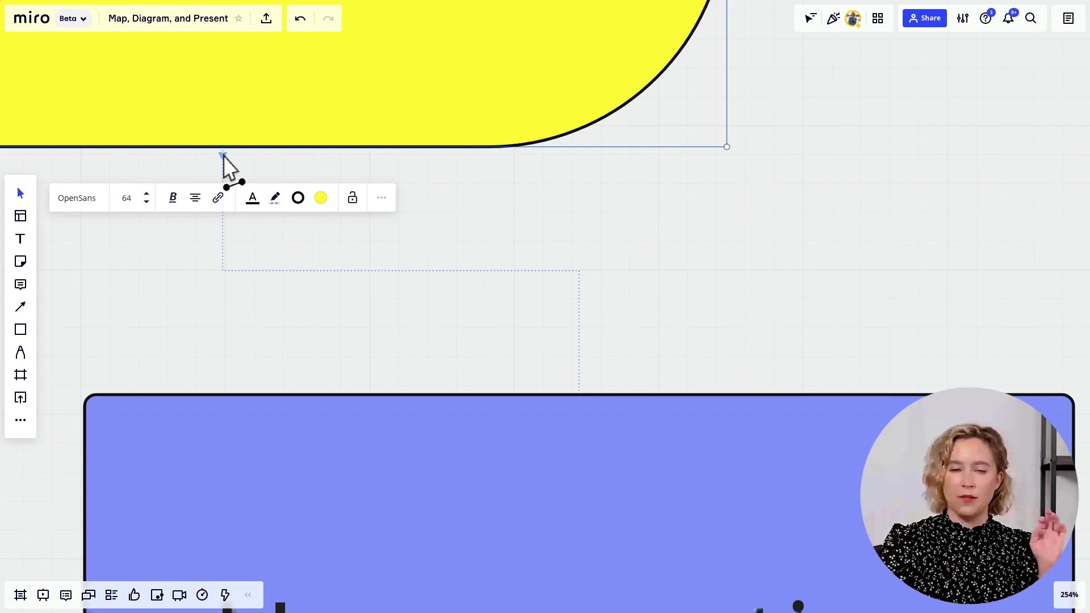
pyautogui.click(222, 154)
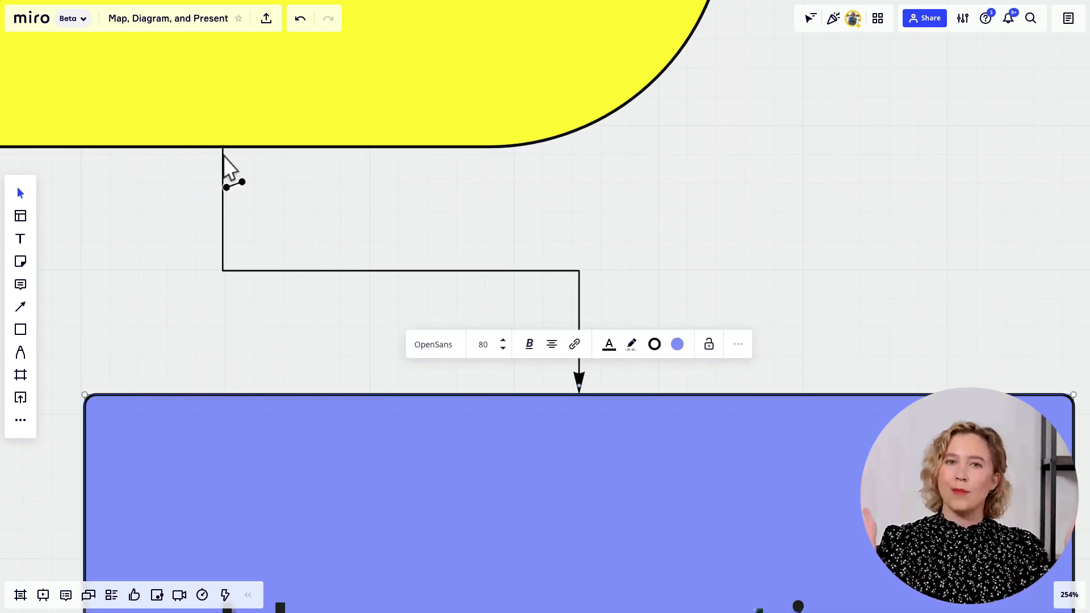
# Connect the "Hear greeting" box to the "Hear options" box with a horizontal arrow
pyautogui.scroll(-5, 397, 281)
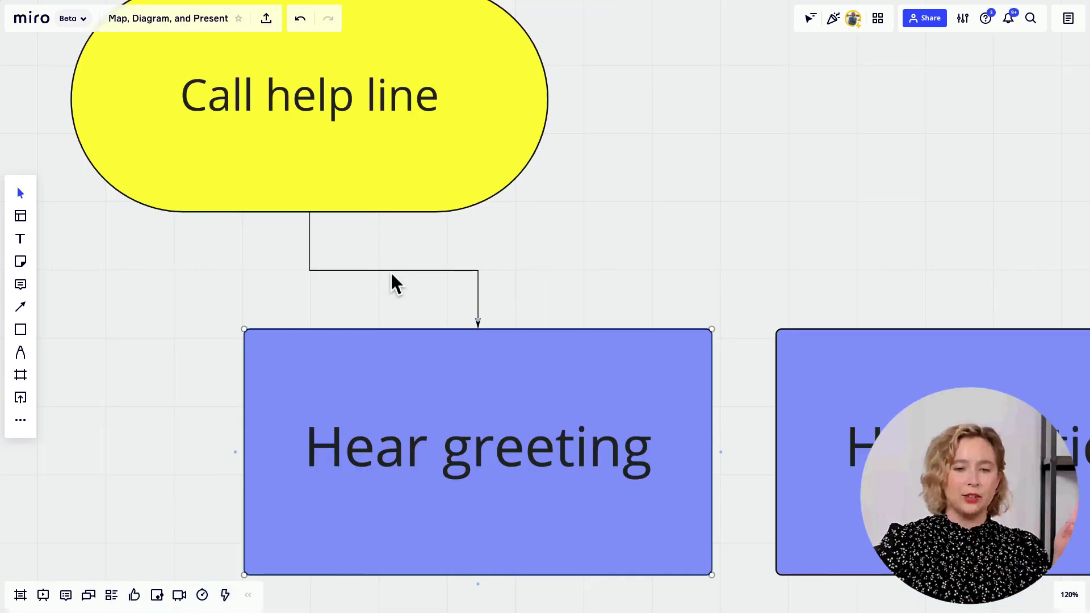
pyautogui.hscroll(1, 689, 235)
pyautogui.hscroll(5, 689, 234)
pyautogui.scroll(-2, 690, 235)
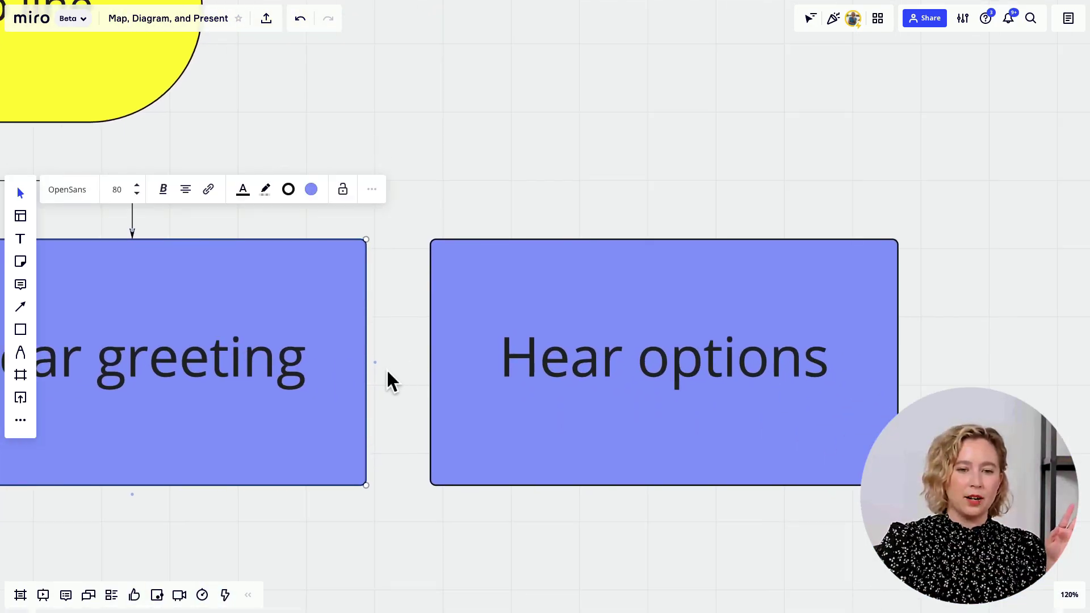
pyautogui.moveTo(376, 363); pyautogui.dragTo(453, 321)
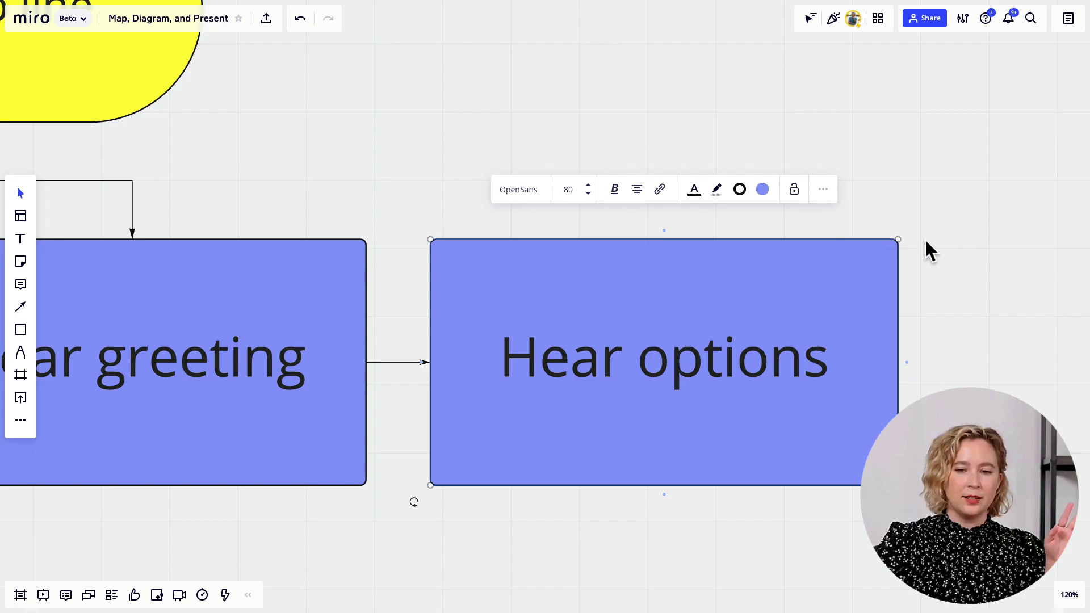
# Connect the "Hear options" box to the "Choose path" diamond with a horizontal arrow
pyautogui.moveTo(925, 248); pyautogui.dragTo(586, 98)
pyautogui.click(568, 222)
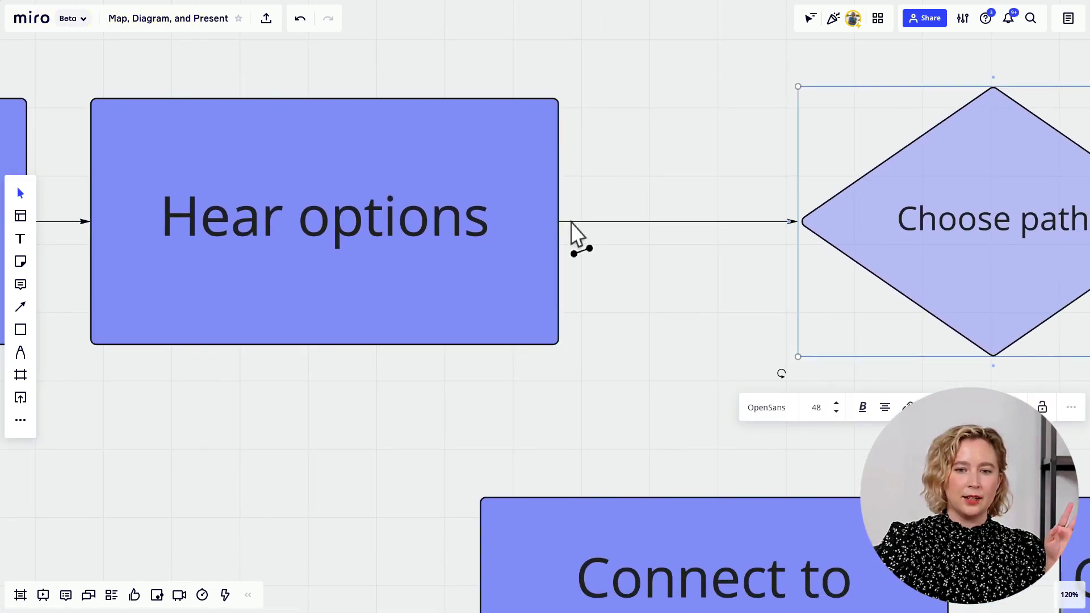
pyautogui.click(689, 264)
# Connect the lower tip of the "Choose path" diamond to the "Connect to account team" box with an elbow arrow
pyautogui.scroll(-5, 688, 264)
pyautogui.scroll(-3, 686, 263)
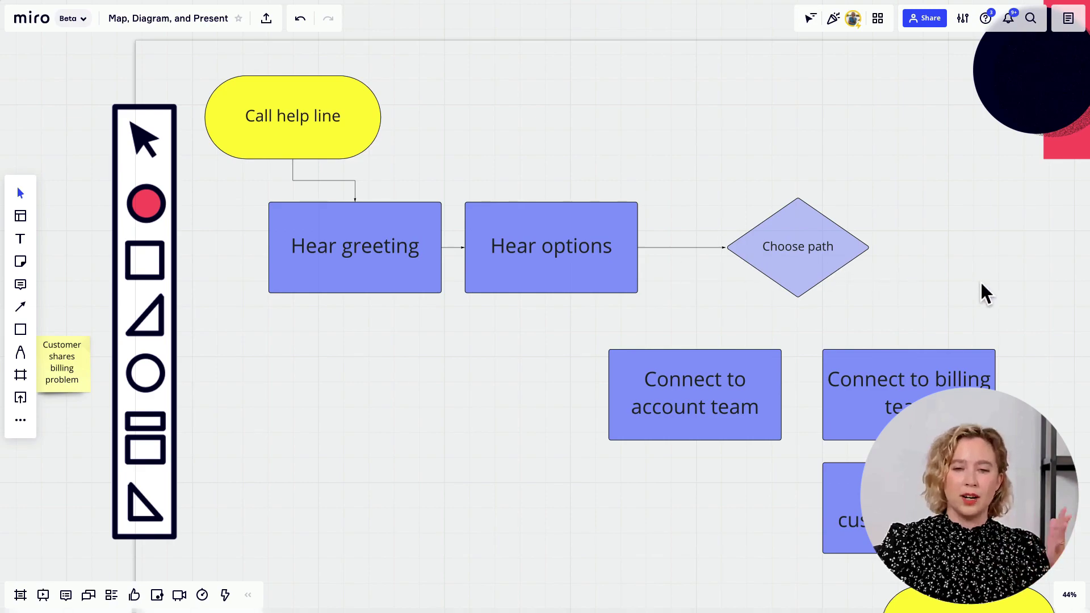
pyautogui.moveTo(981, 284); pyautogui.dragTo(650, 210)
pyautogui.scroll(1, 447, 222)
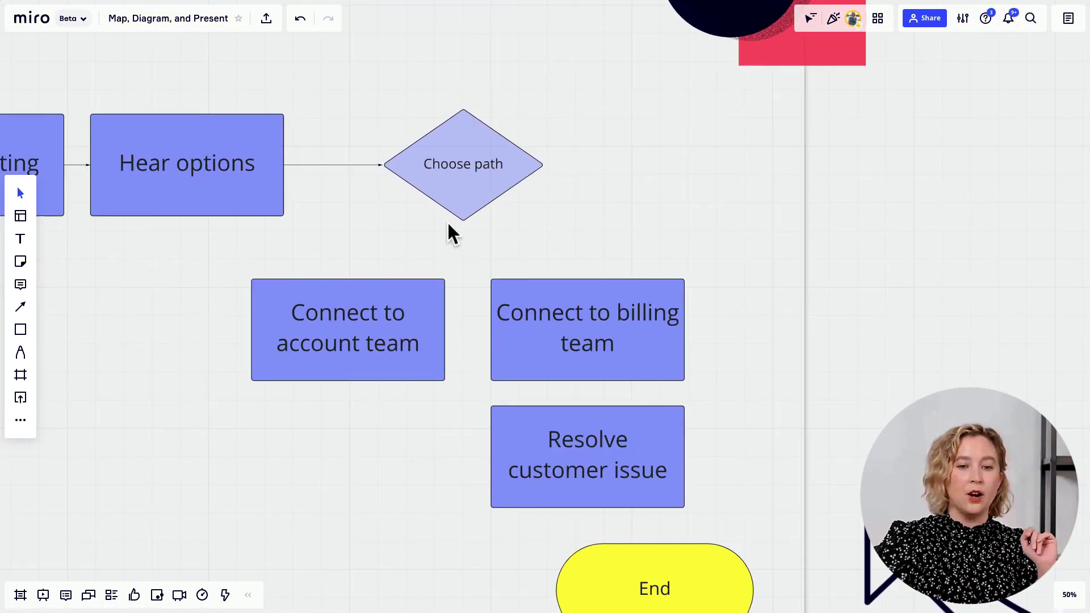
pyautogui.scroll(5, 448, 223)
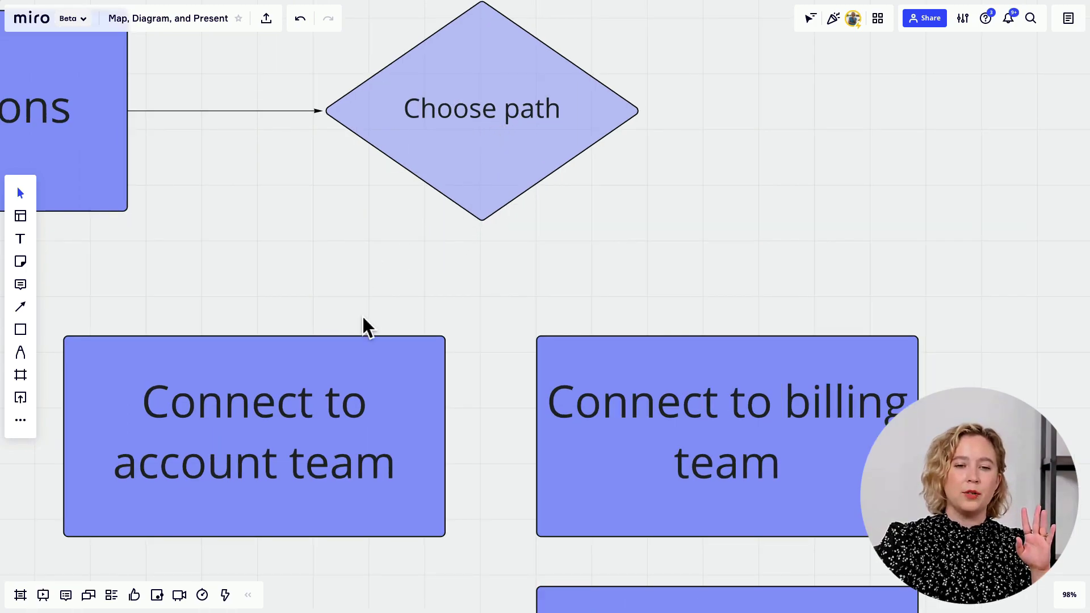
pyautogui.hscroll(-1, 567, 278)
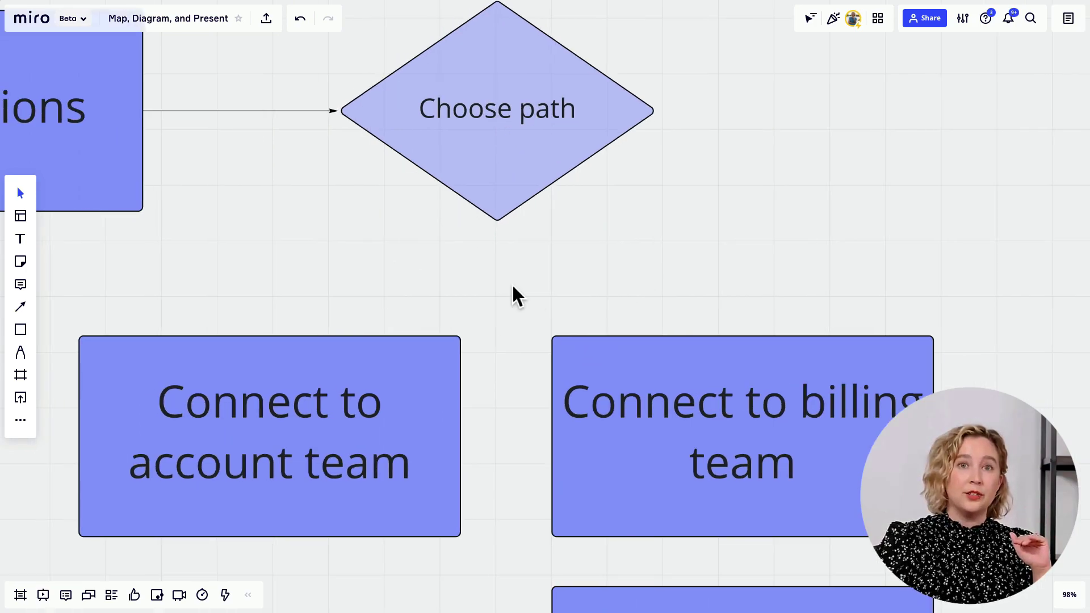
pyautogui.scroll(2, 510, 282)
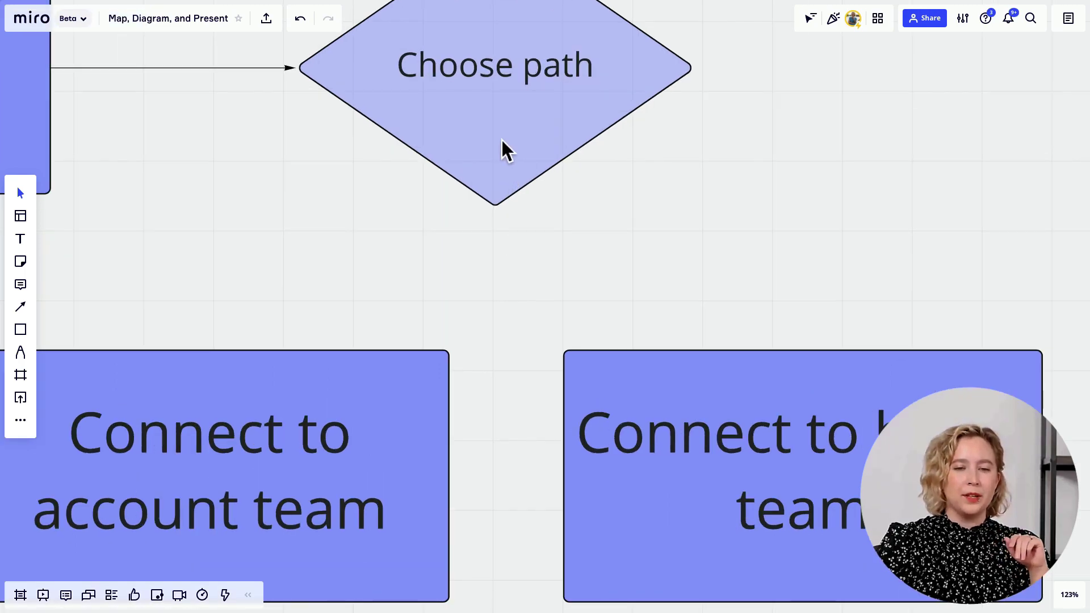
pyautogui.click(498, 142)
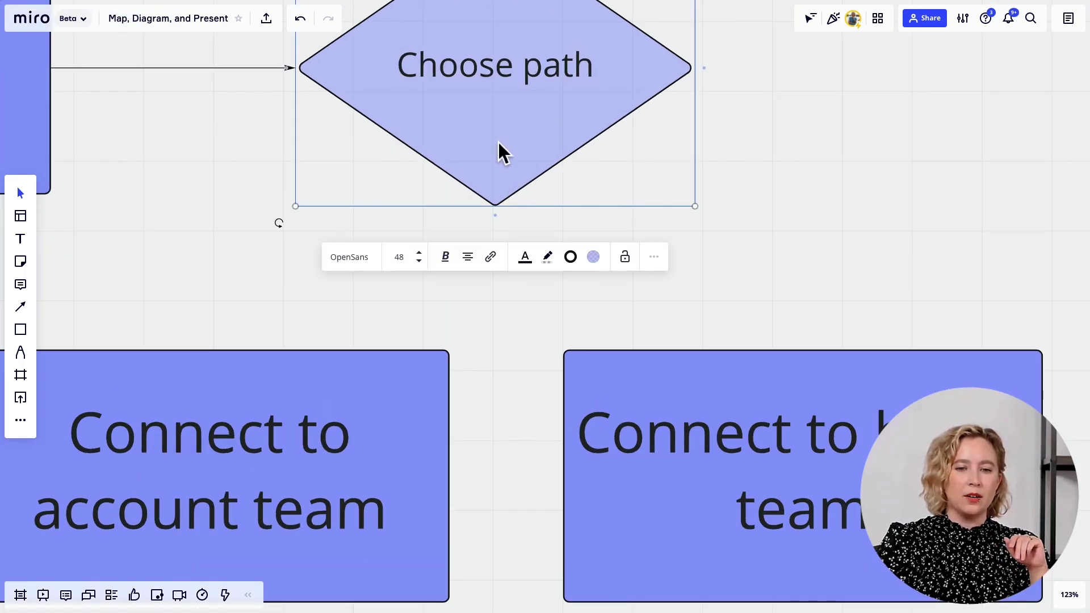
pyautogui.click(498, 220)
pyautogui.click(565, 245)
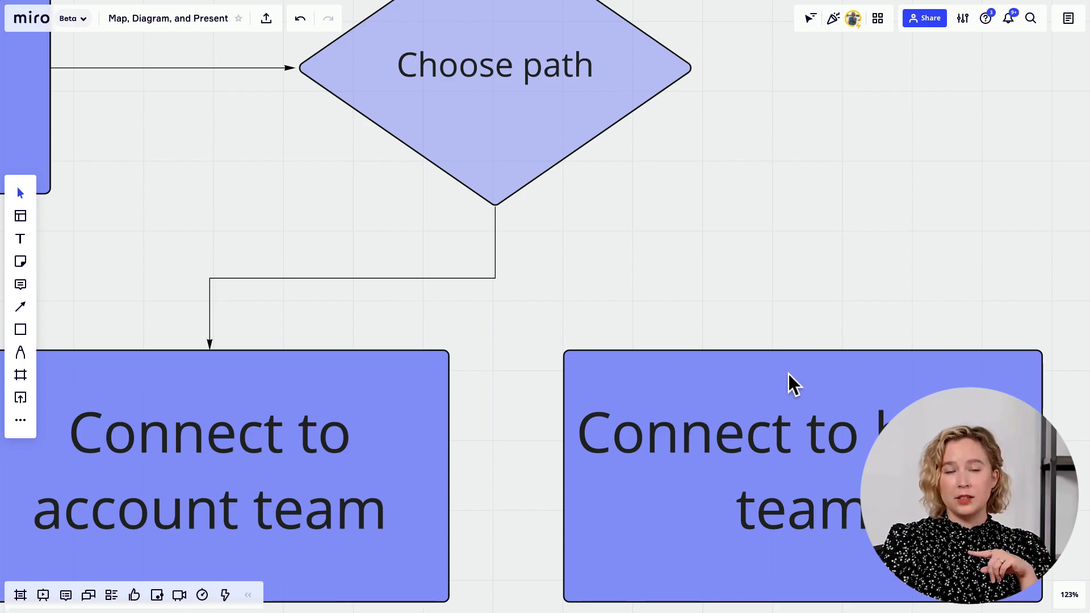
# Draw an elbow arrow from the upper edge of the "Connect to billing team" box to the lower tip of the "Choose path" diamond
pyautogui.scroll(3, 516, 228)
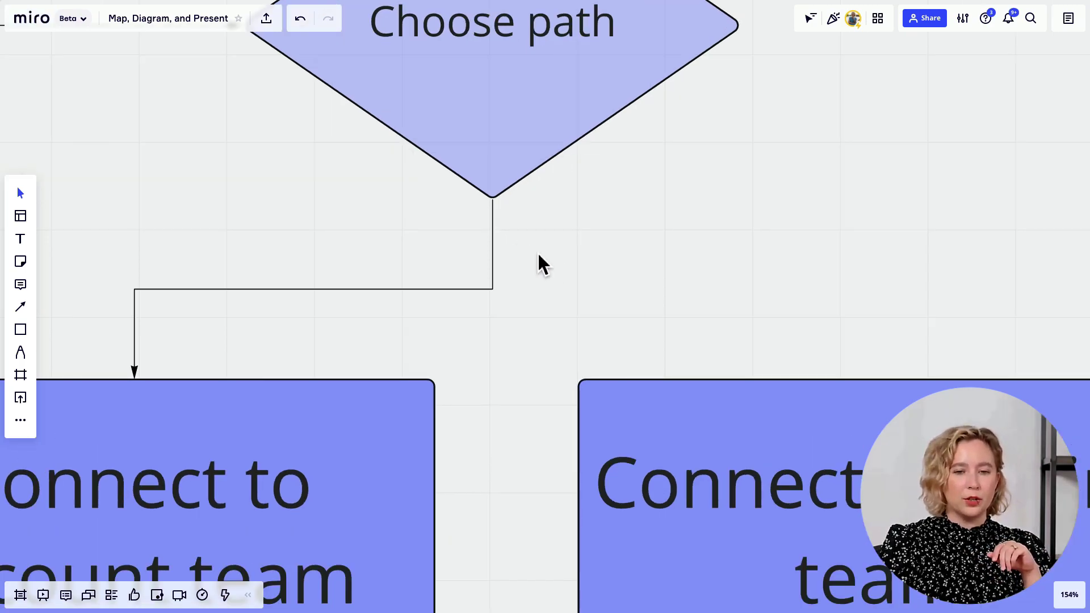
pyautogui.moveTo(772, 268); pyautogui.dragTo(650, 282)
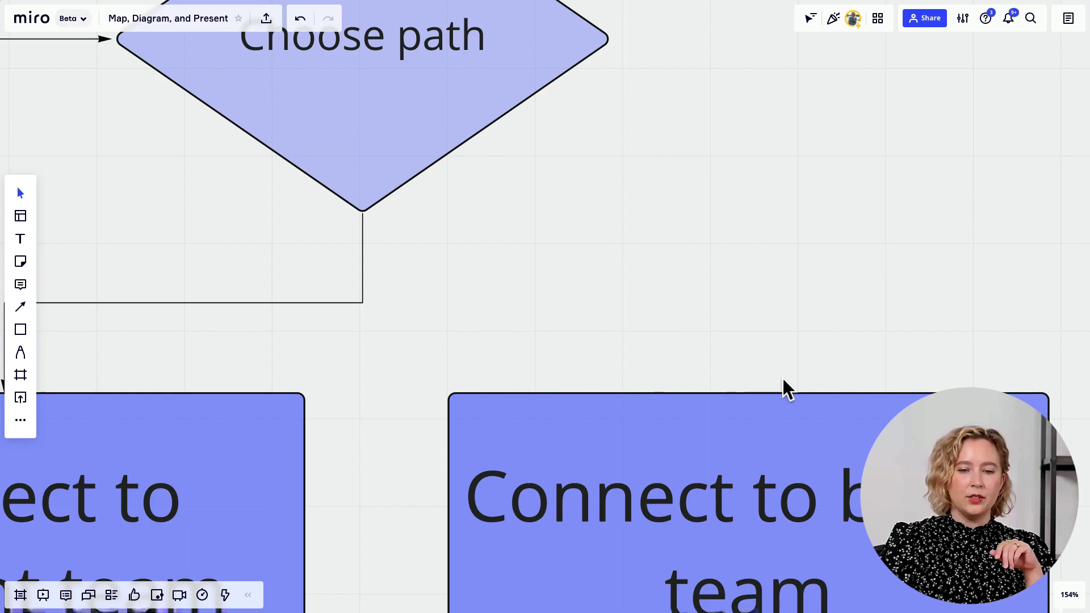
pyautogui.click(770, 411)
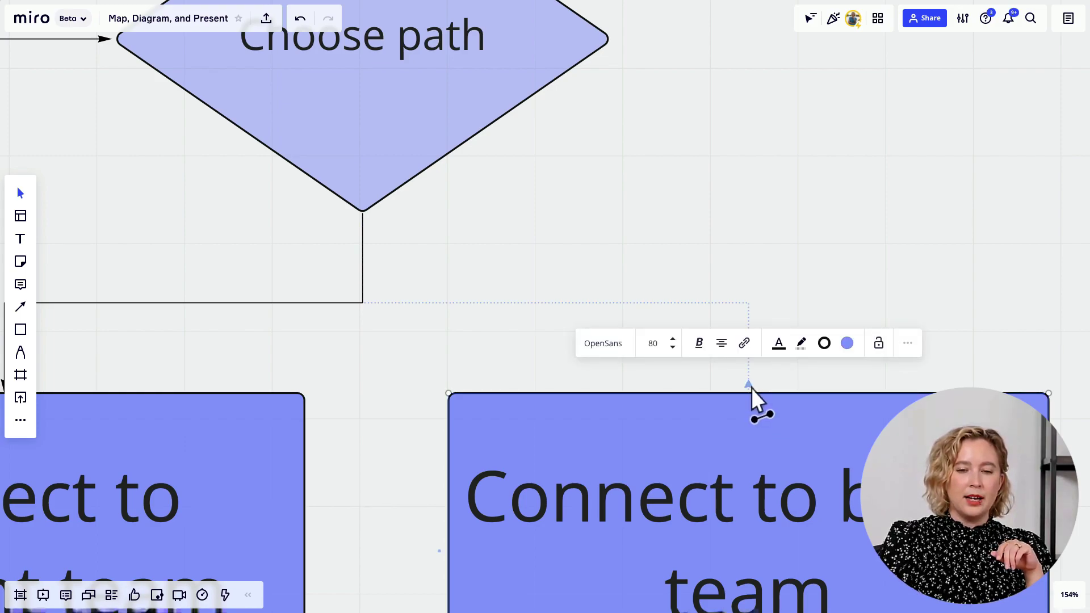
pyautogui.moveTo(752, 387); pyautogui.dragTo(749, 387)
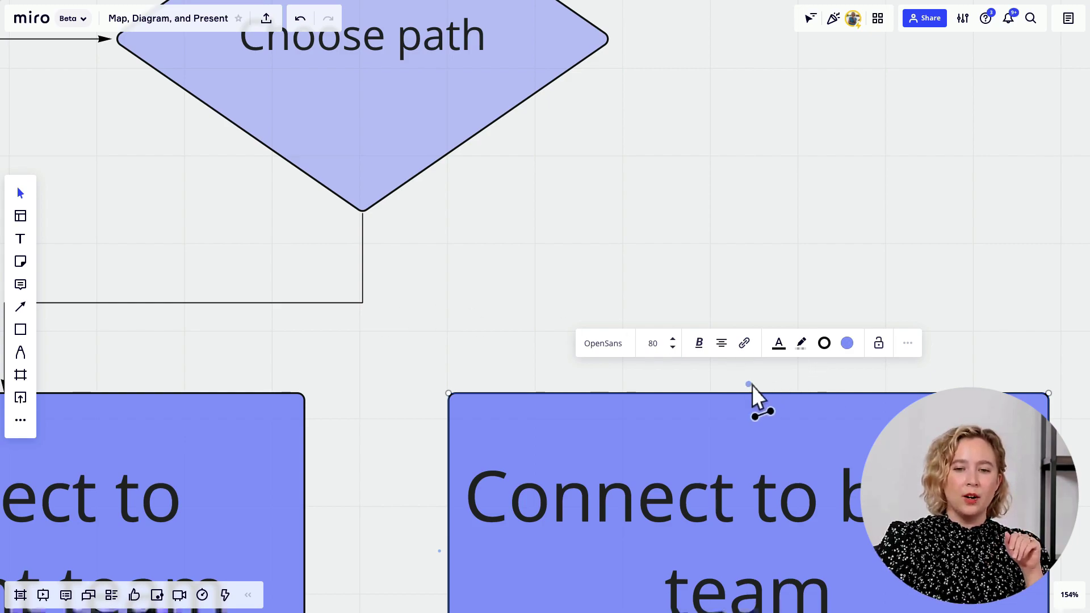
pyautogui.moveTo(750, 386); pyautogui.dragTo(751, 387)
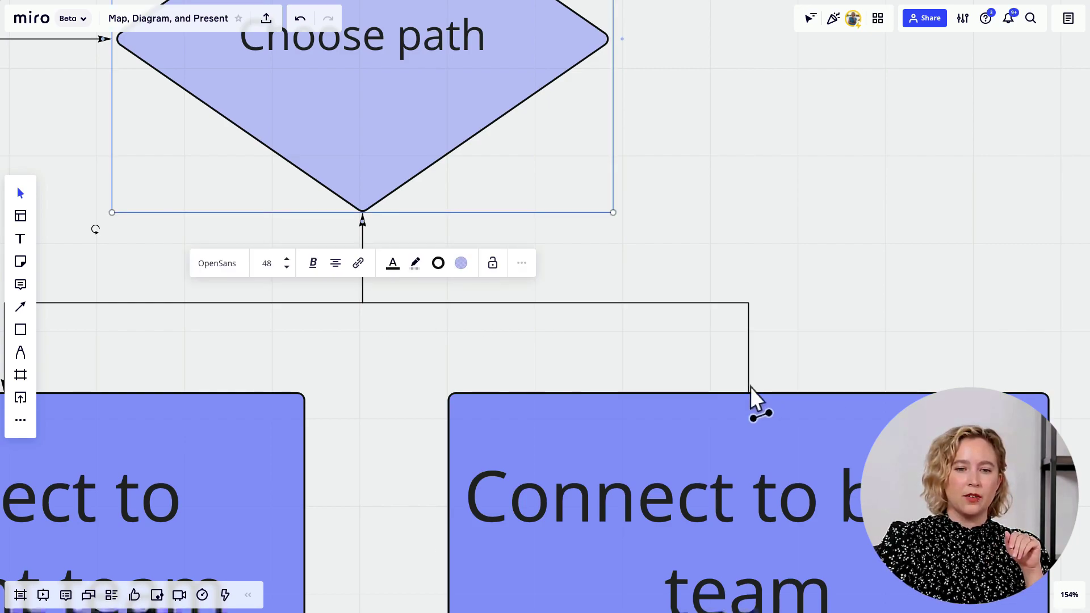
pyautogui.click(844, 314)
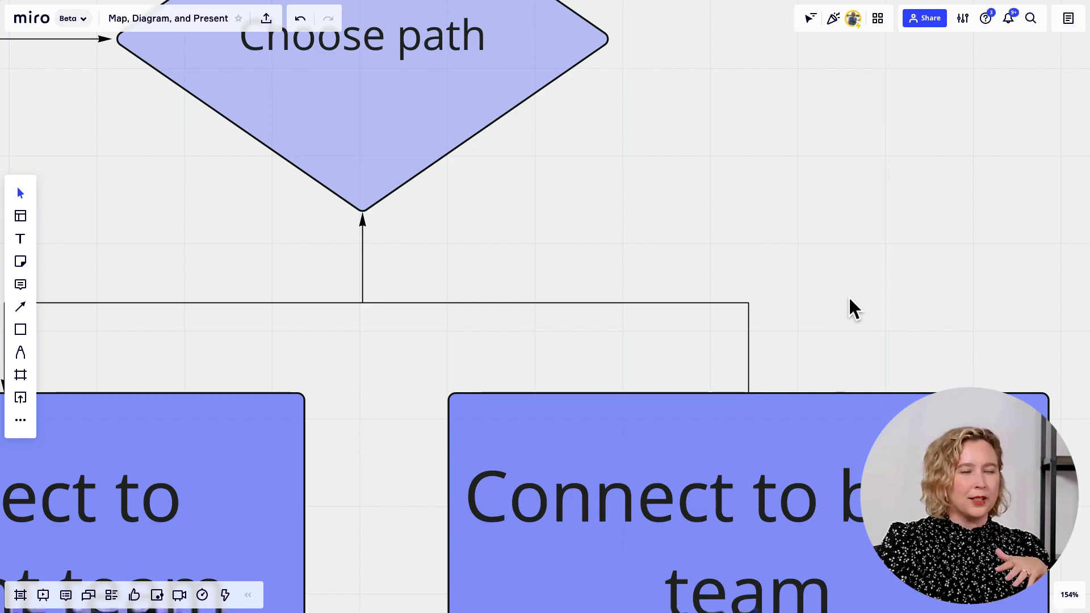
# Swap the ends of the billing connector so its arrowhead points from "Choose path" to "Connect to billing team"
pyautogui.click(689, 305)
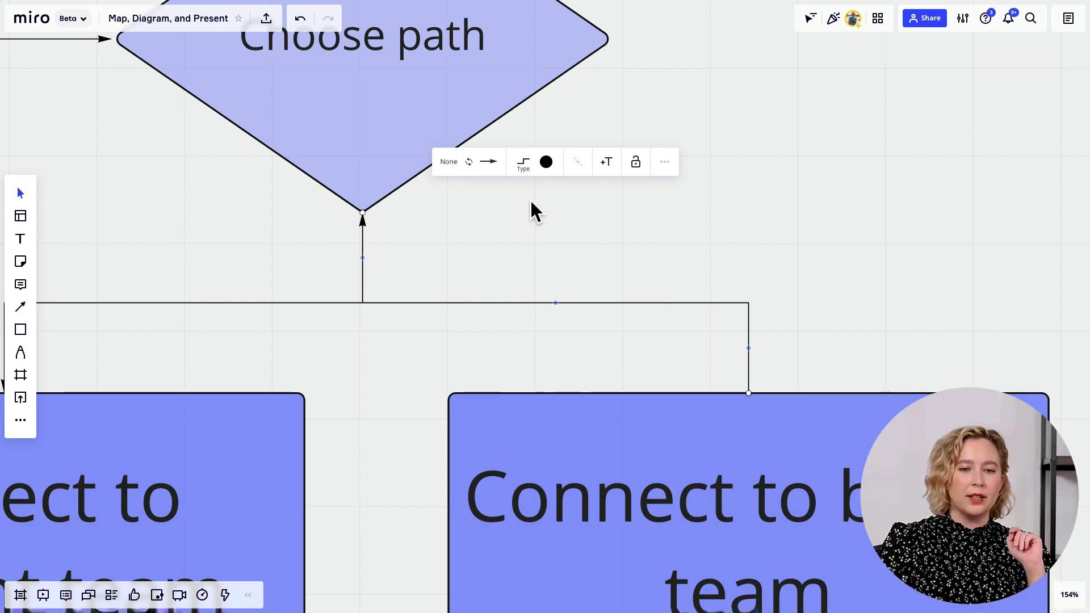
pyautogui.click(460, 177)
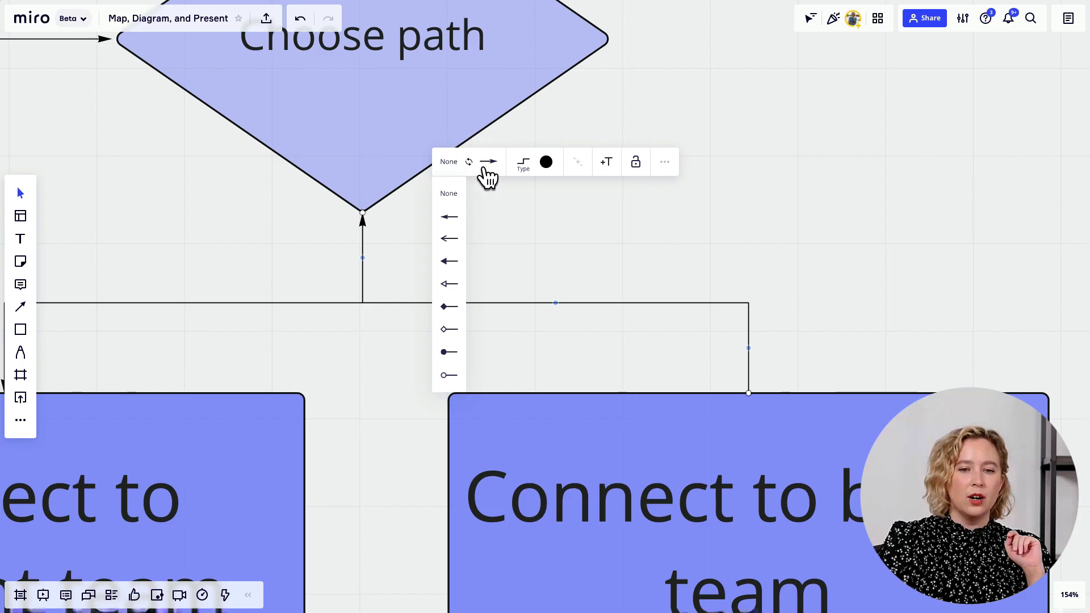
pyautogui.click(482, 171)
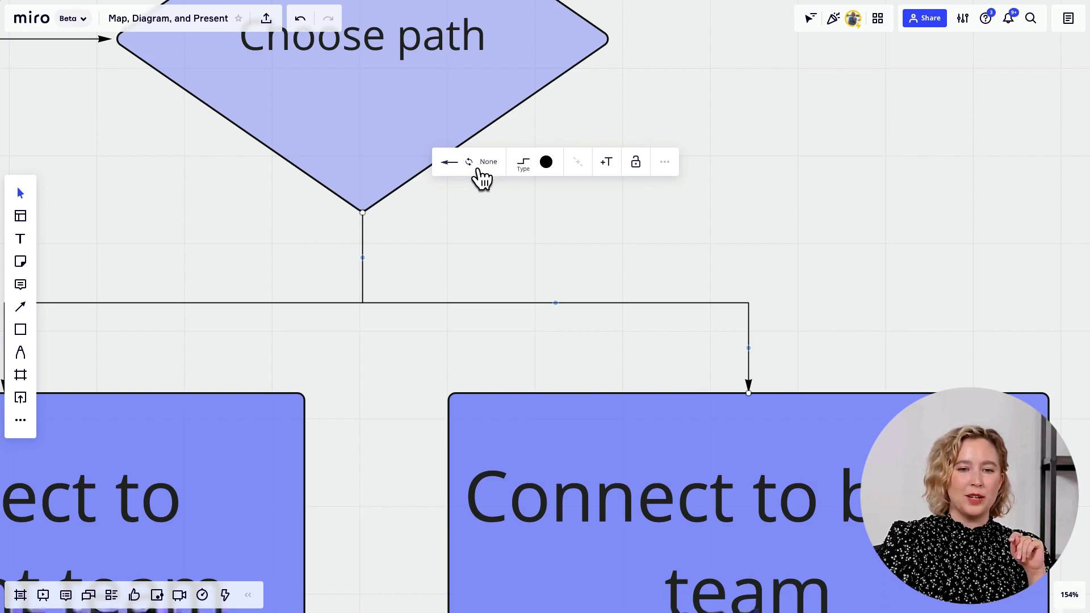
pyautogui.click(476, 167)
pyautogui.click(483, 173)
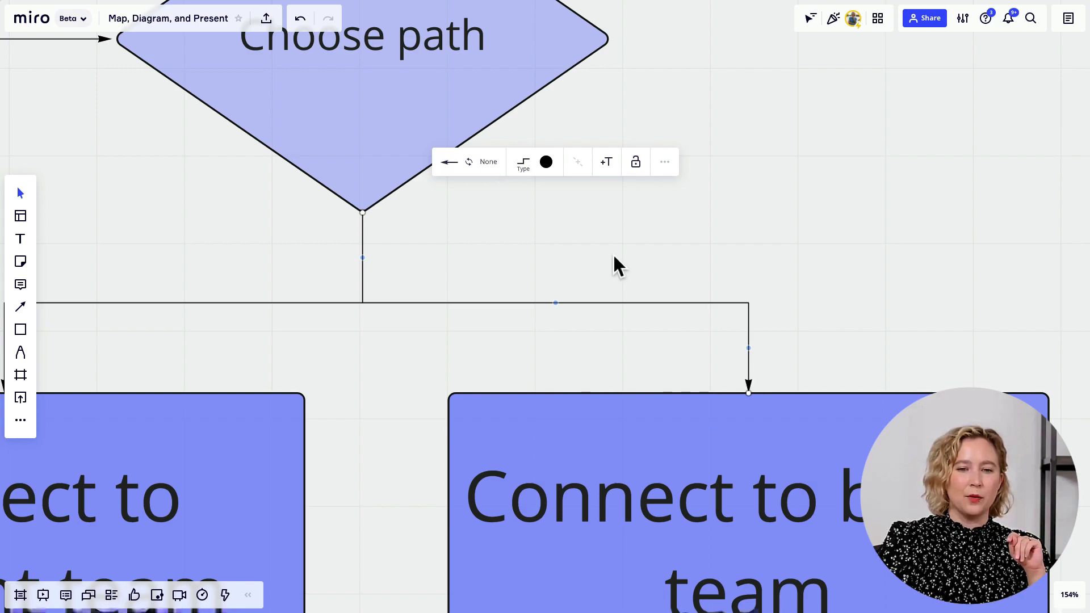
pyautogui.click(581, 254)
# Connect the "Connect to billing team" and "Resolve customer issue" boxes with a vertical arrow pointing to "Resolve customer issue"
pyautogui.scroll(-5, 579, 253)
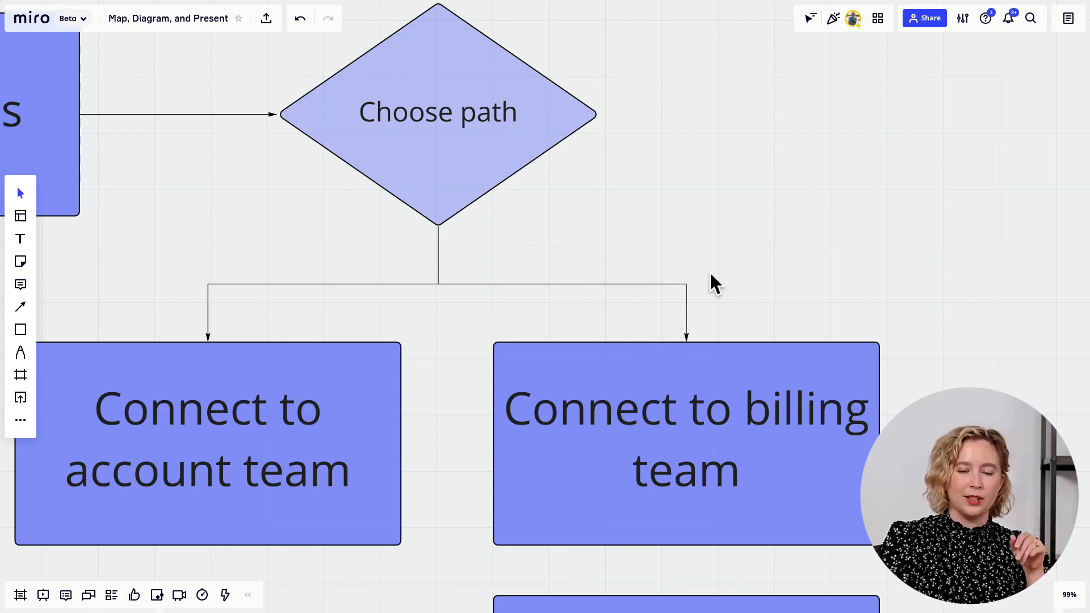
pyautogui.scroll(-3, 793, 304)
pyautogui.scroll(-2, 791, 301)
pyautogui.scroll(-3, 915, 248)
pyautogui.hscroll(3, 915, 248)
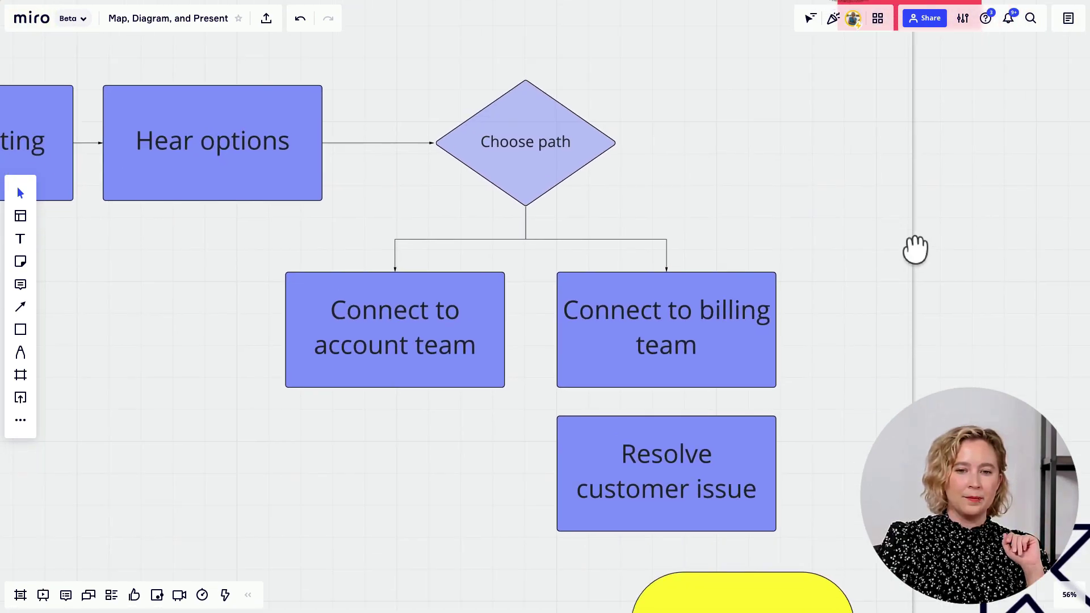
pyautogui.scroll(3, 560, 380)
pyautogui.scroll(3, 560, 380)
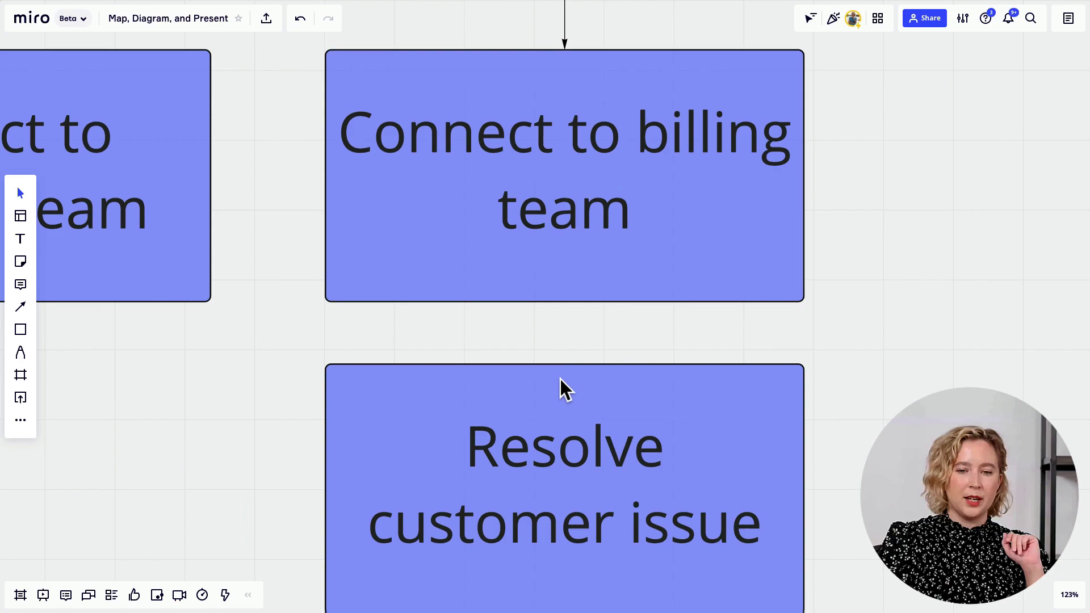
pyautogui.click(543, 296)
pyautogui.moveTo(566, 314); pyautogui.dragTo(568, 386)
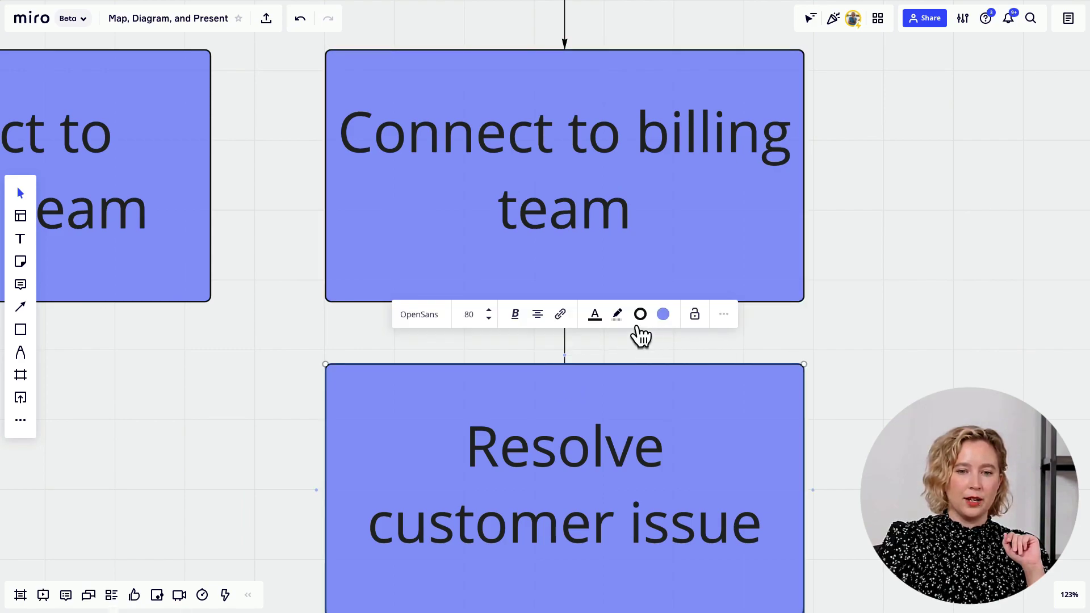
pyautogui.click(568, 336)
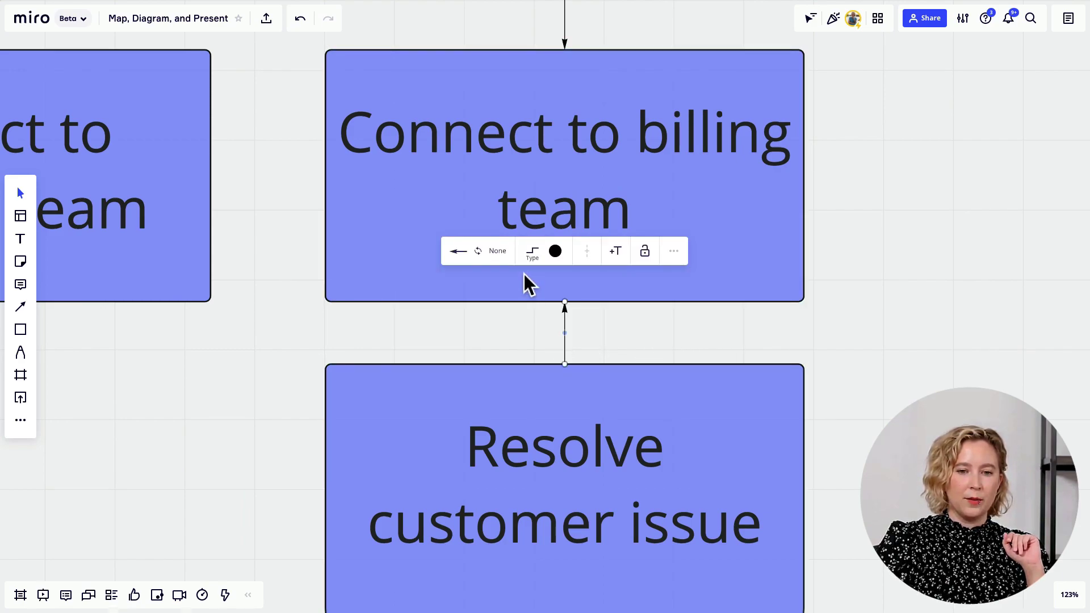
pyautogui.click(914, 364)
# Connect the lower edge of the "Resolve customer issue" box to the upper edge of the "End" shape with an elbow arrow
pyautogui.scroll(-5, 882, 430)
pyautogui.scroll(-2, 879, 430)
pyautogui.scroll(-3, 956, 360)
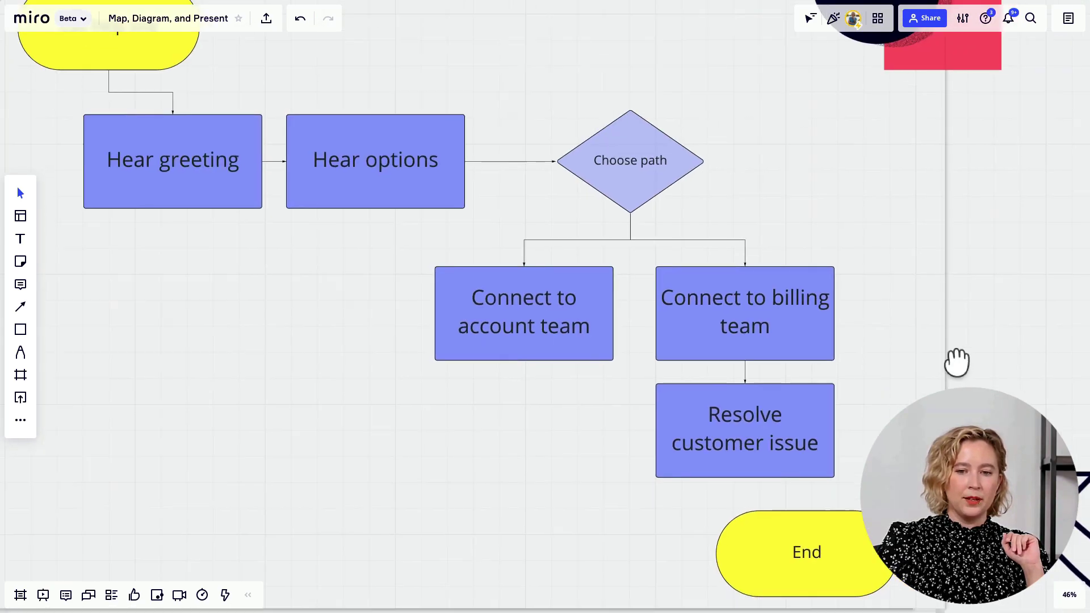
pyautogui.scroll(2, 723, 409)
pyautogui.scroll(2, 699, 407)
pyautogui.click(691, 409)
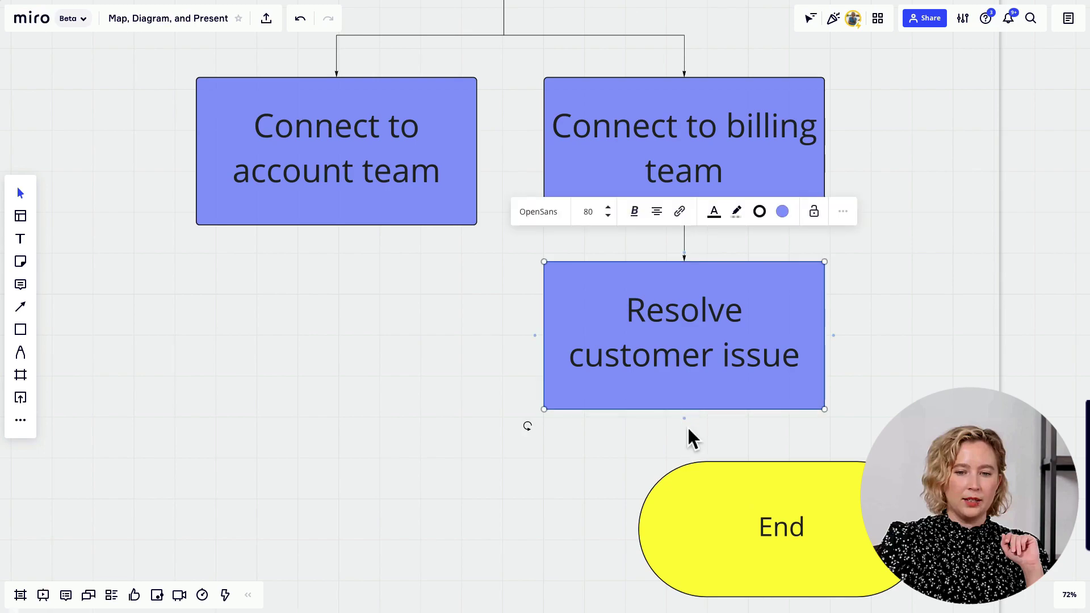
pyautogui.click(693, 444)
pyautogui.click(713, 455)
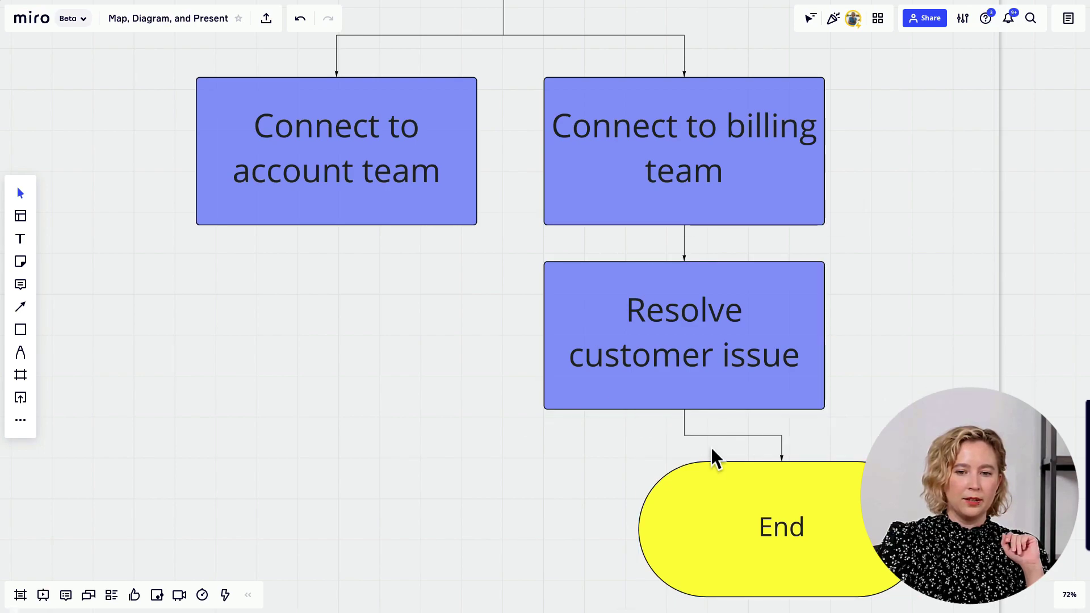
# Reattach the arrowhead of the "Resolve customer issue" connector to the left edge of the "End" shape
pyautogui.scroll(-4, 719, 435)
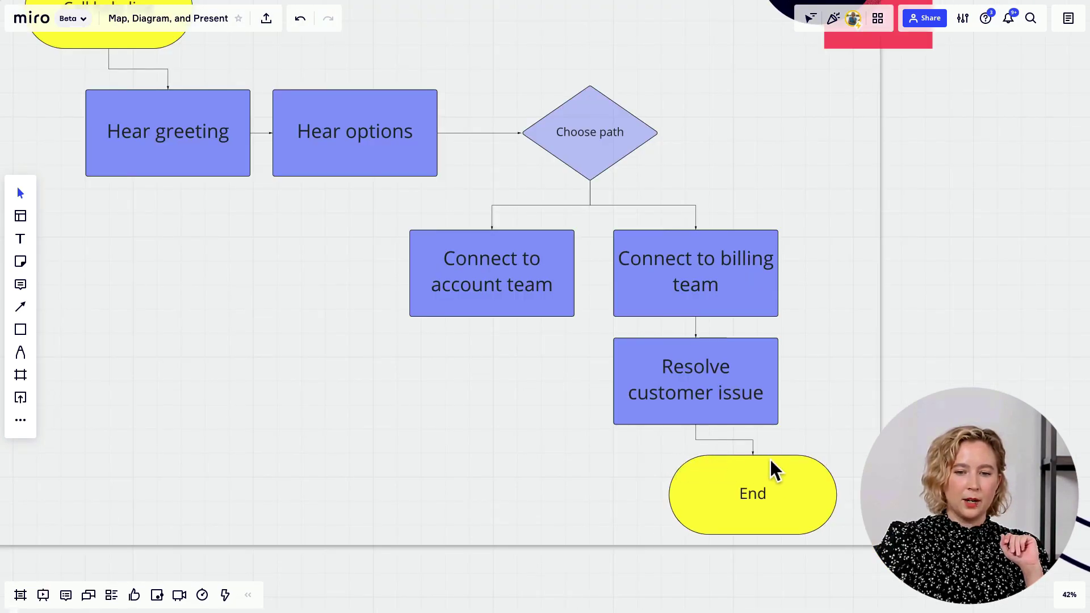
pyautogui.scroll(4, 739, 458)
pyautogui.moveTo(1012, 418); pyautogui.dragTo(1042, 336)
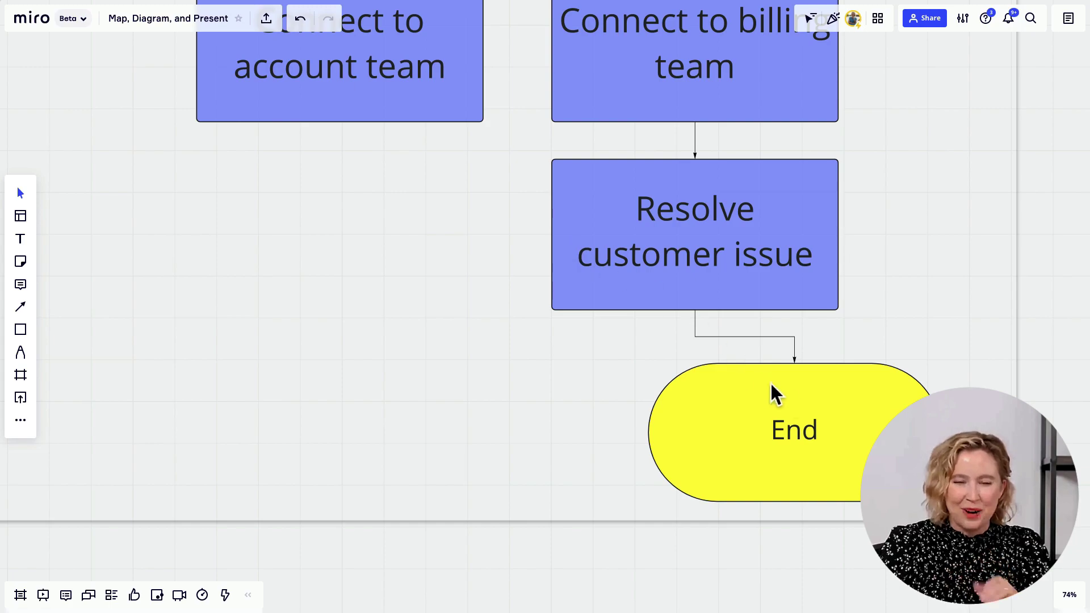
pyautogui.scroll(2, 797, 370)
pyautogui.scroll(1, 801, 372)
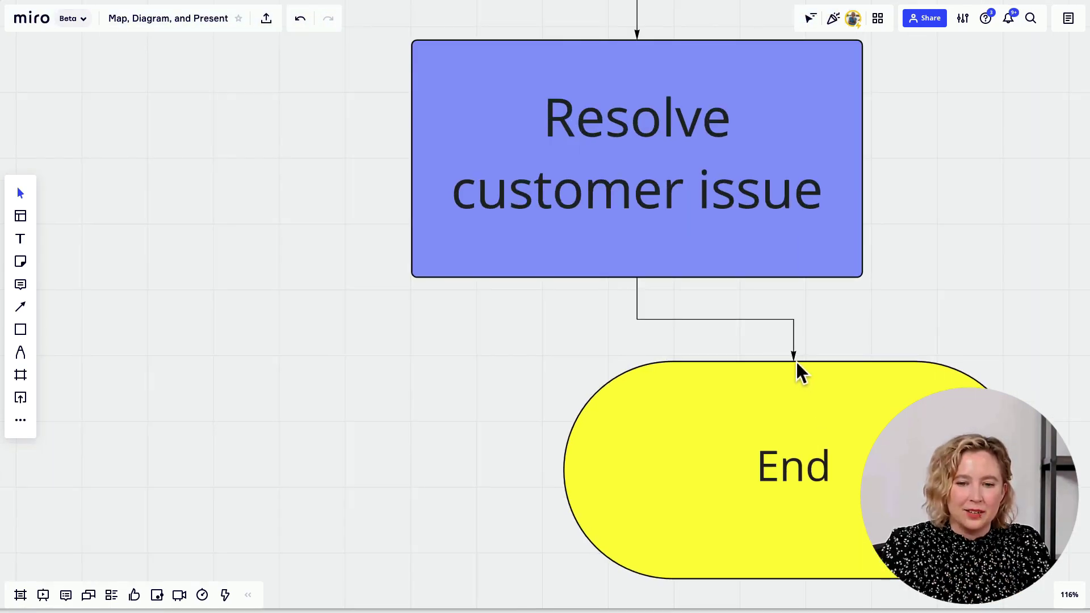
pyautogui.moveTo(795, 362); pyautogui.dragTo(568, 478)
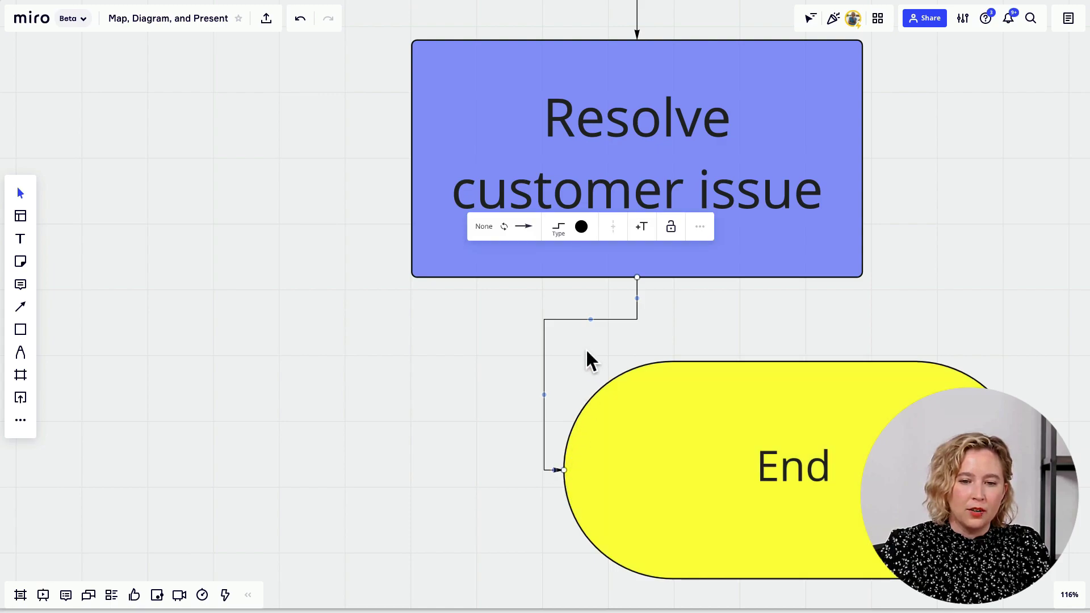
pyautogui.moveTo(593, 322)
pyautogui.mouseDown()
pyautogui.moveTo(594, 364)
pyautogui.moveTo(590, 298)
pyautogui.moveTo(591, 349)
pyautogui.moveTo(593, 322)
pyautogui.moveTo(593, 336)
pyautogui.mouseUp()
pyautogui.scroll(-5, 587, 380)
pyautogui.click(851, 267)
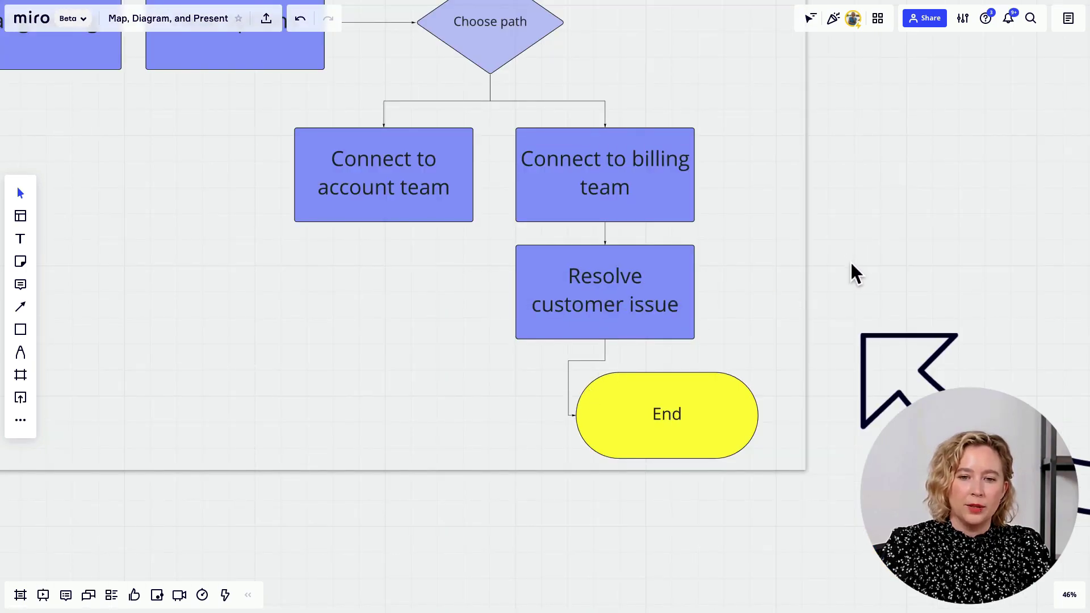
# Connect the lower edge of the "Connect to account team" box to the left edge of the "End" shape with an elbow arrow
pyautogui.hscroll(-2, 795, 273)
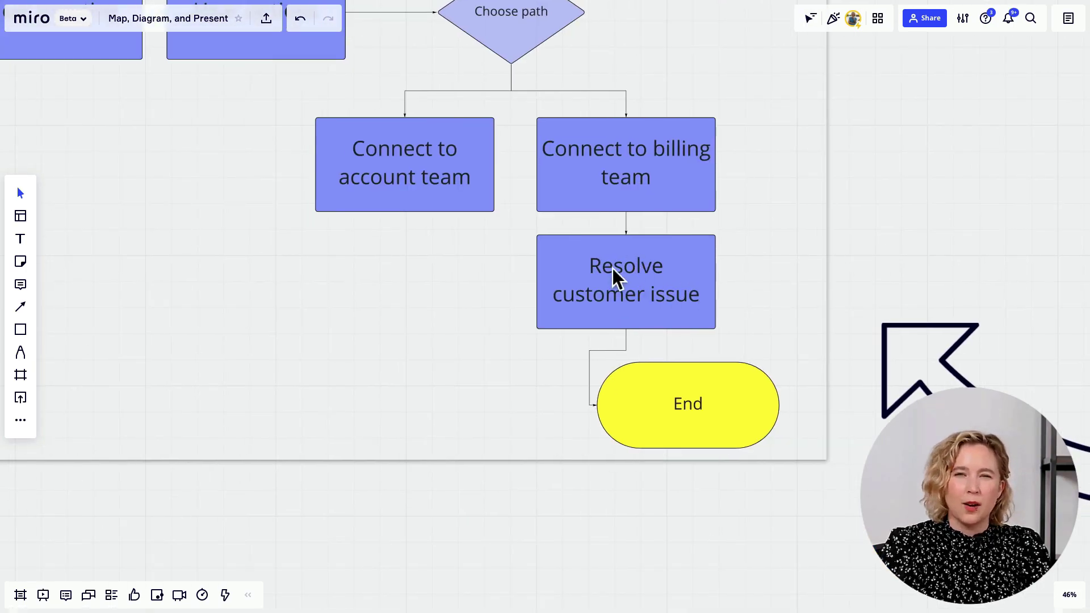
pyautogui.scroll(2, 455, 285)
pyautogui.scroll(1, 395, 204)
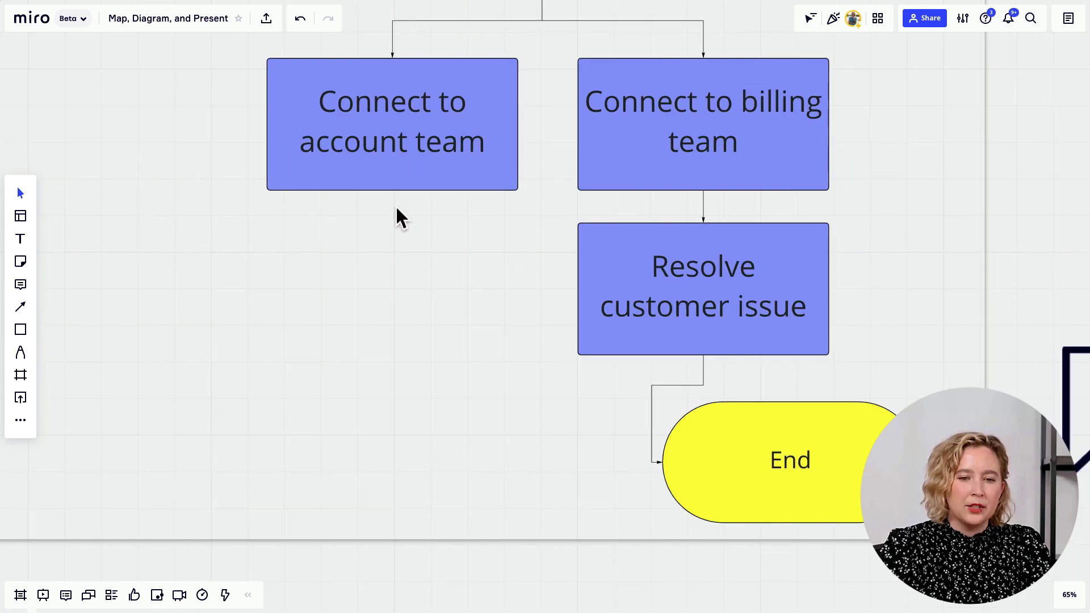
pyautogui.click(394, 181)
pyautogui.moveTo(393, 199)
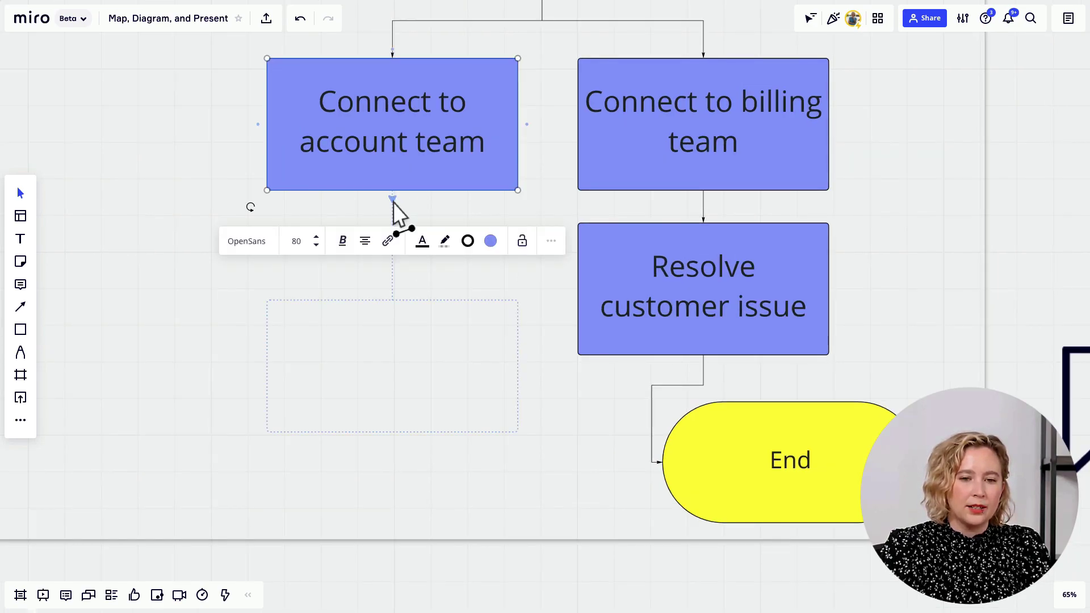
pyautogui.moveTo(393, 199); pyautogui.dragTo(393, 246)
pyautogui.moveTo(396, 301); pyautogui.dragTo(662, 463)
pyautogui.scroll(10, 692, 471)
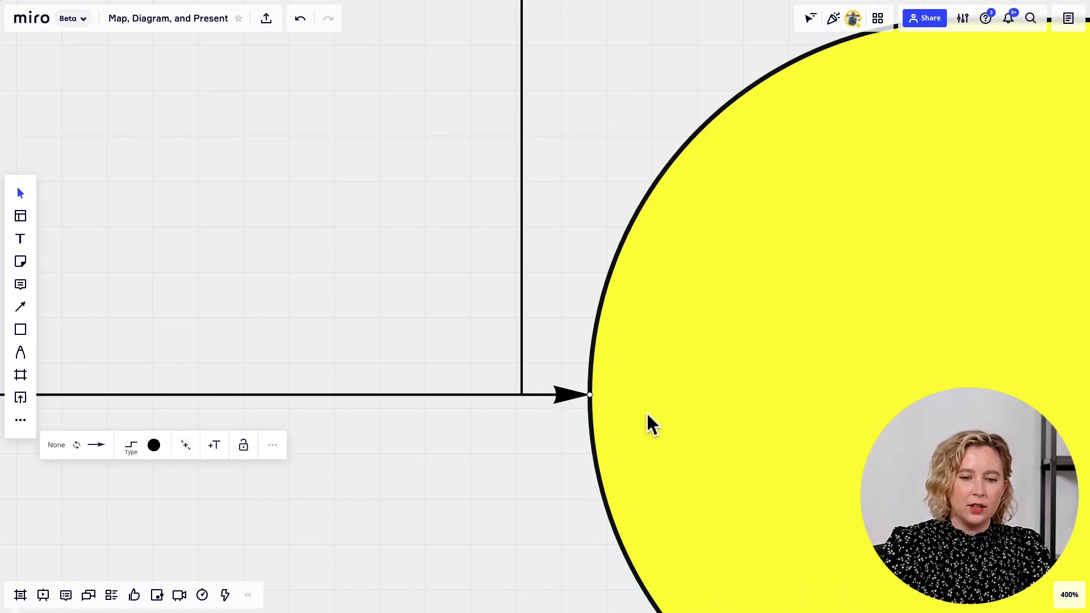
pyautogui.scroll(-15, 637, 454)
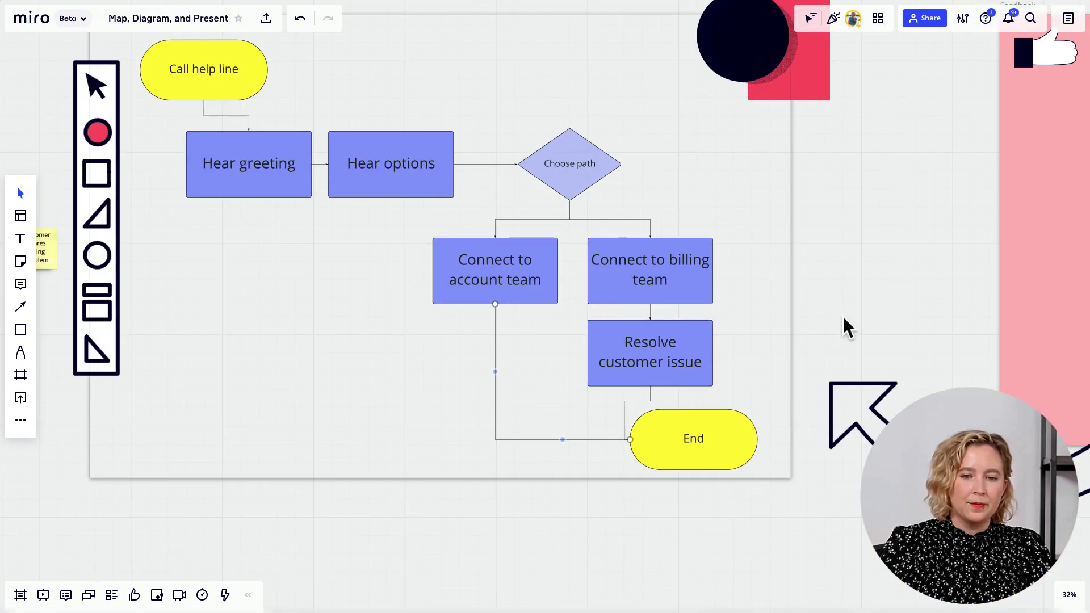
pyautogui.moveTo(850, 268); pyautogui.dragTo(904, 326)
# Move the "Hear options" box sideways so it sits midway between "Hear greeting" and "Choose path", aligned with both
pyautogui.scroll(1, 574, 377)
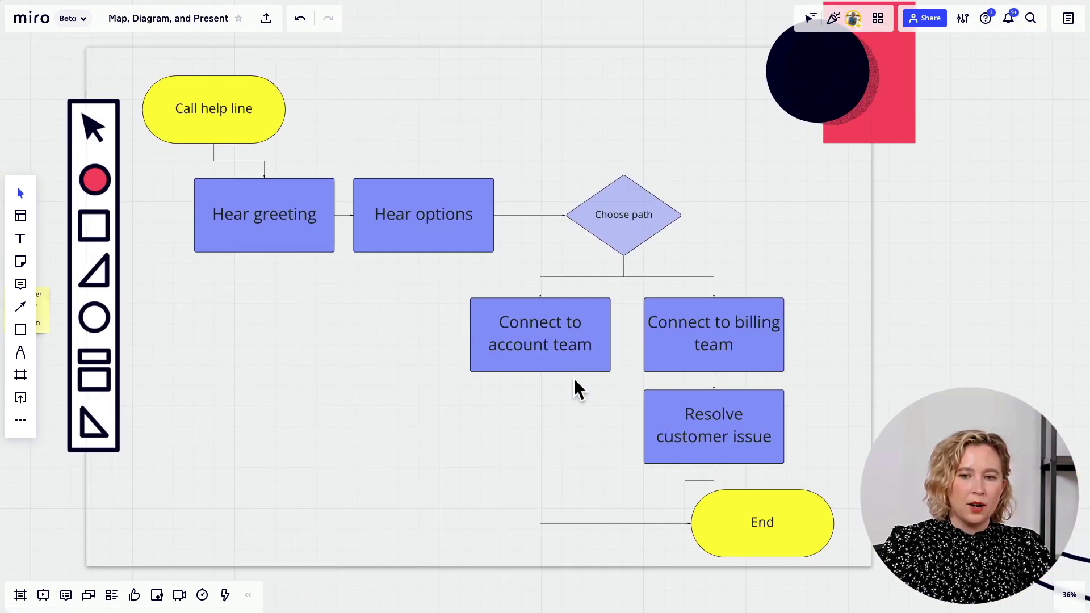
pyautogui.hscroll(-3, 852, 326)
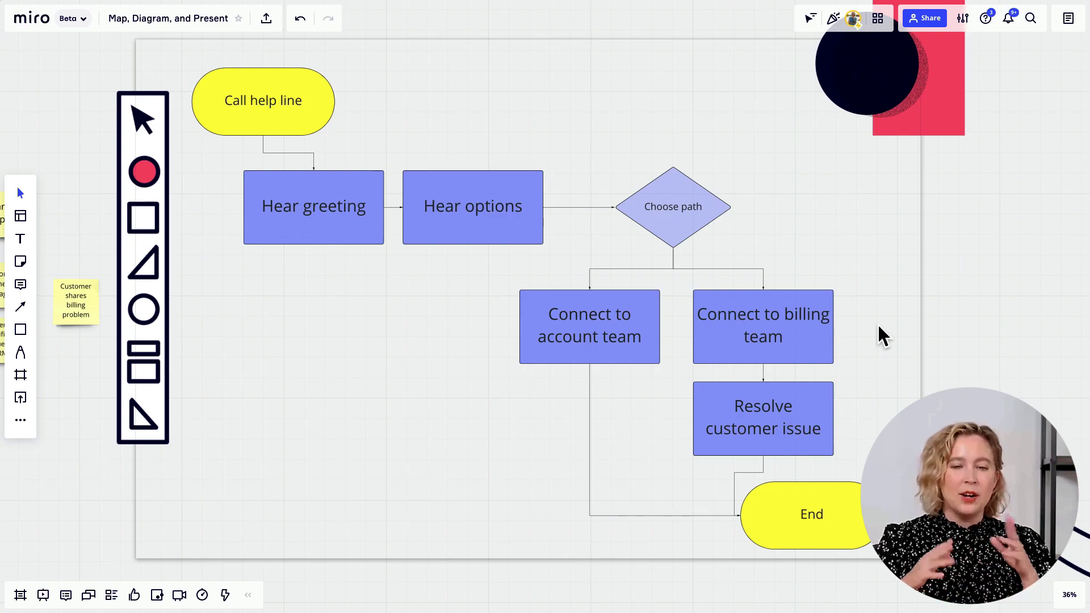
pyautogui.moveTo(466, 217); pyautogui.dragTo(464, 215)
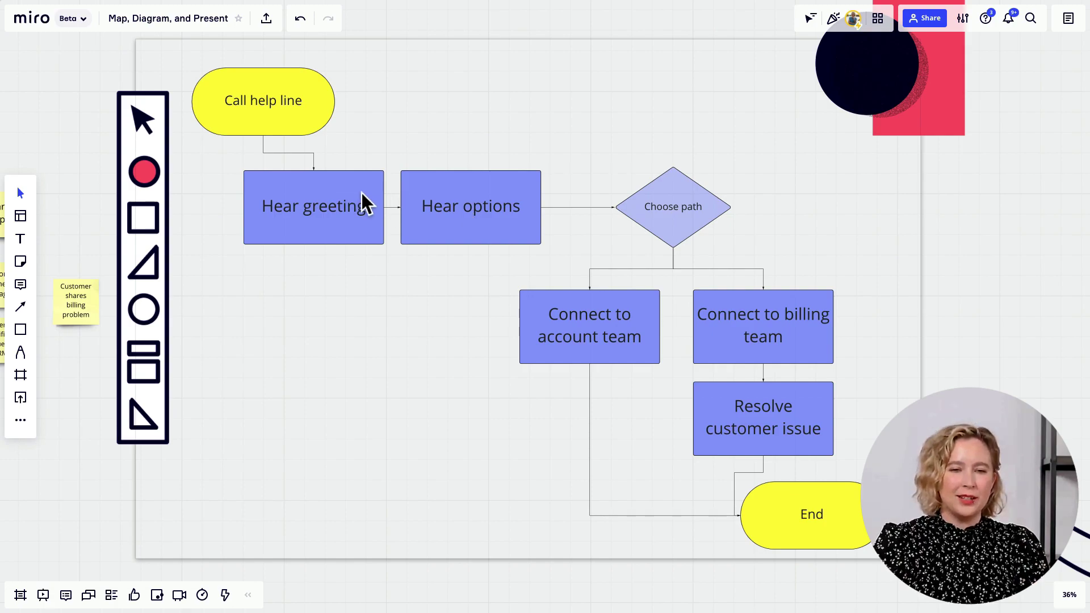
pyautogui.scroll(5, 421, 214)
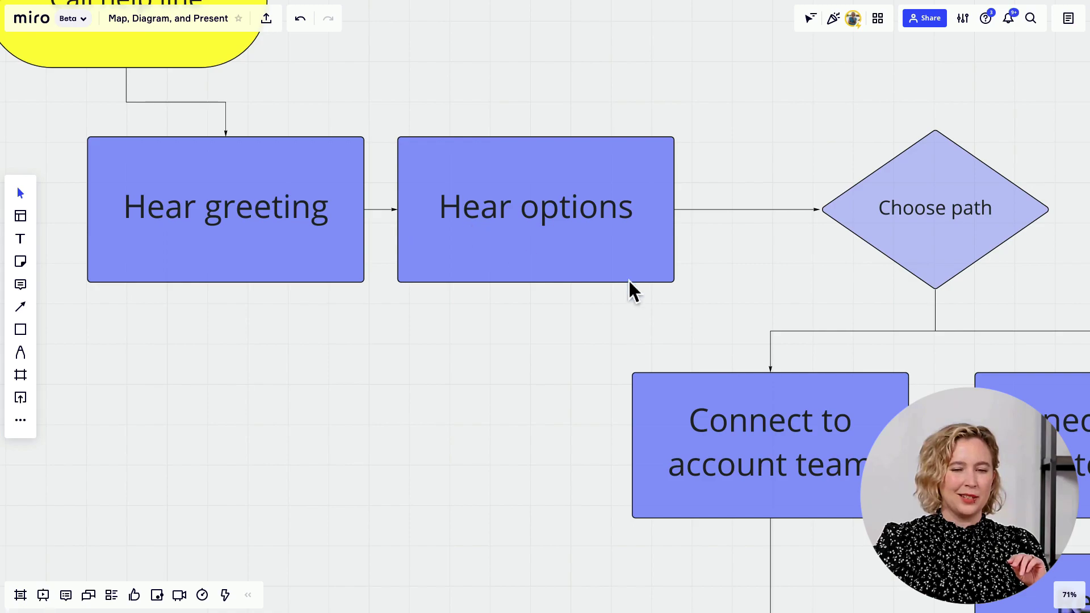
pyautogui.moveTo(711, 298); pyautogui.dragTo(679, 392)
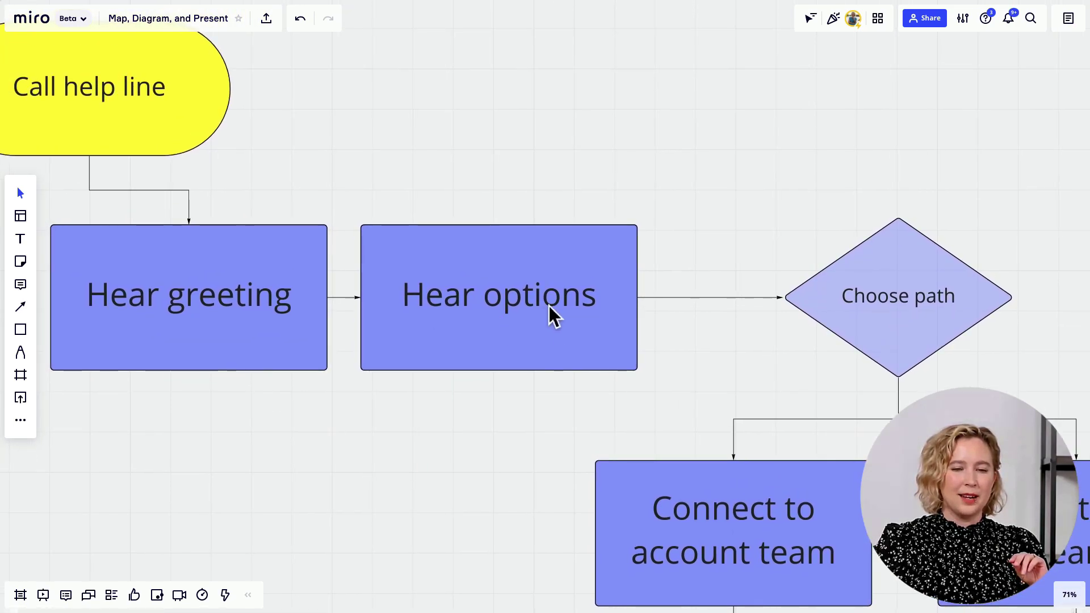
pyautogui.scroll(1, 544, 315)
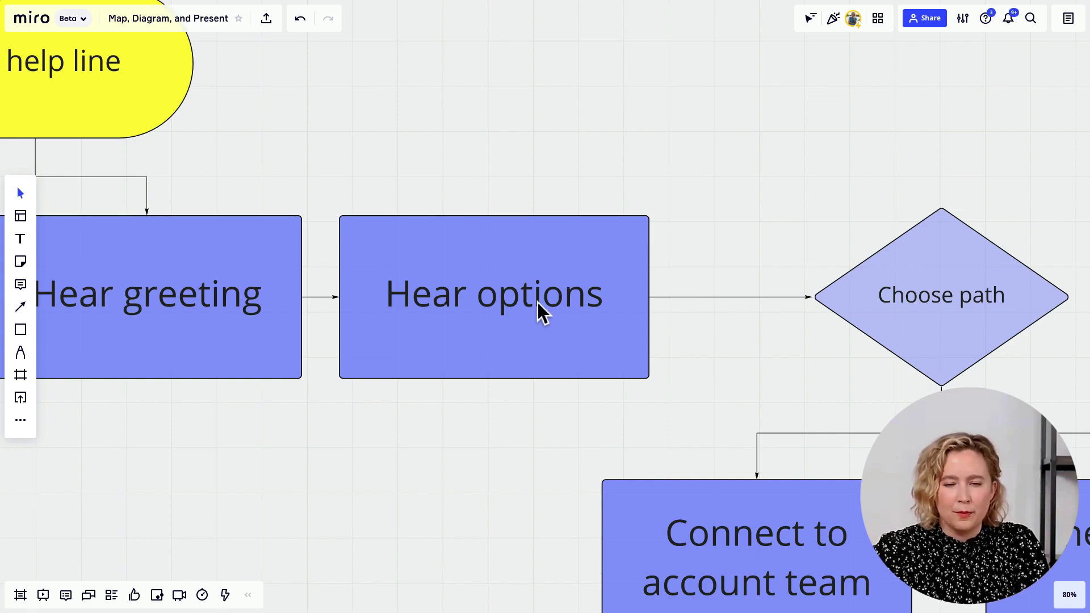
pyautogui.moveTo(540, 302); pyautogui.dragTo(604, 301)
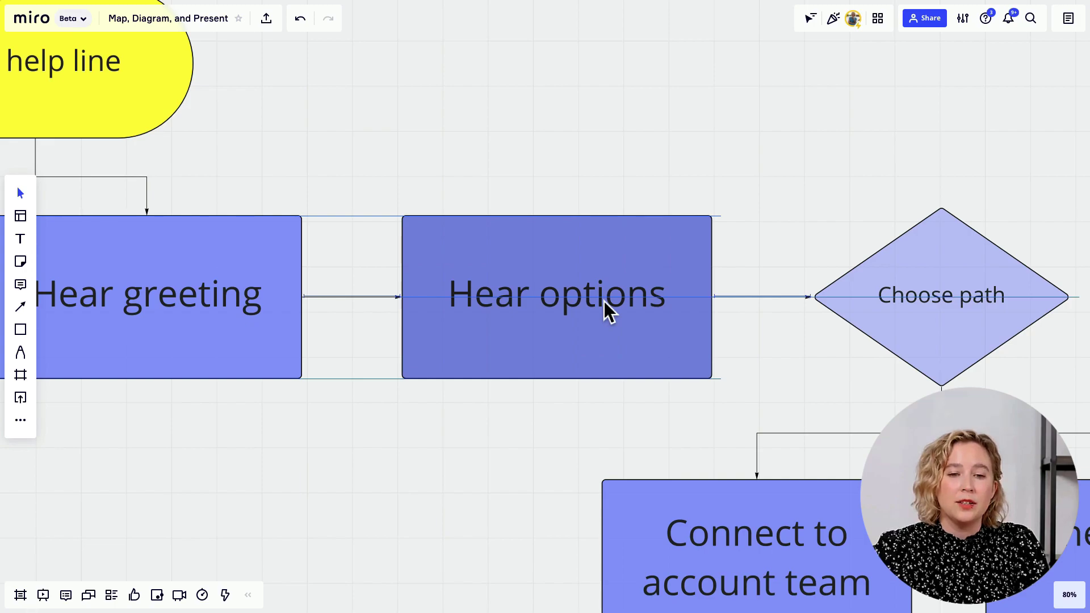
pyautogui.moveTo(604, 301); pyautogui.dragTo(604, 301)
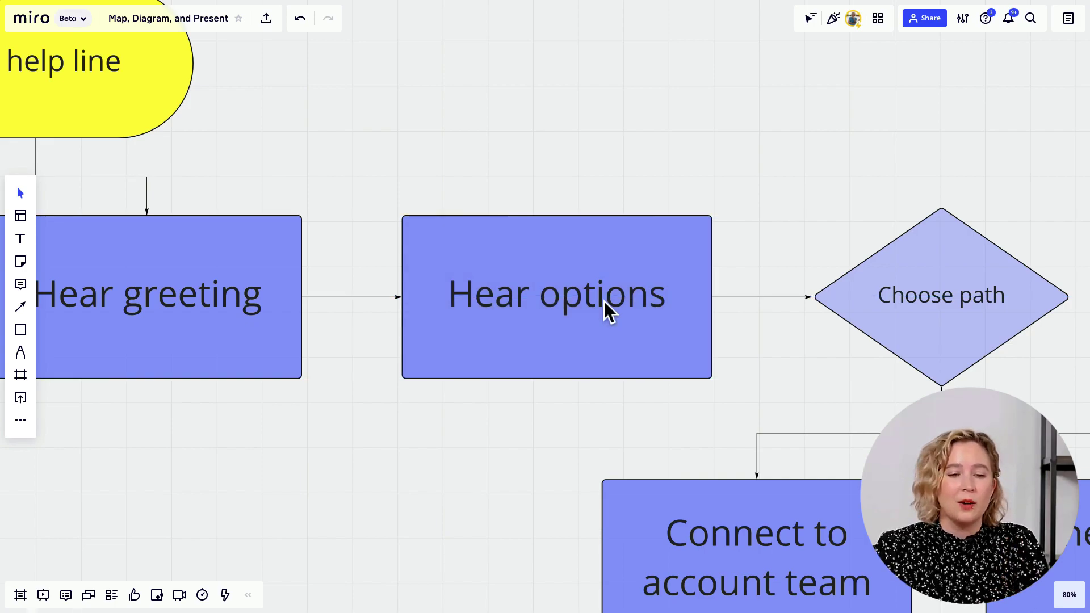
pyautogui.scroll(-10, 591, 329)
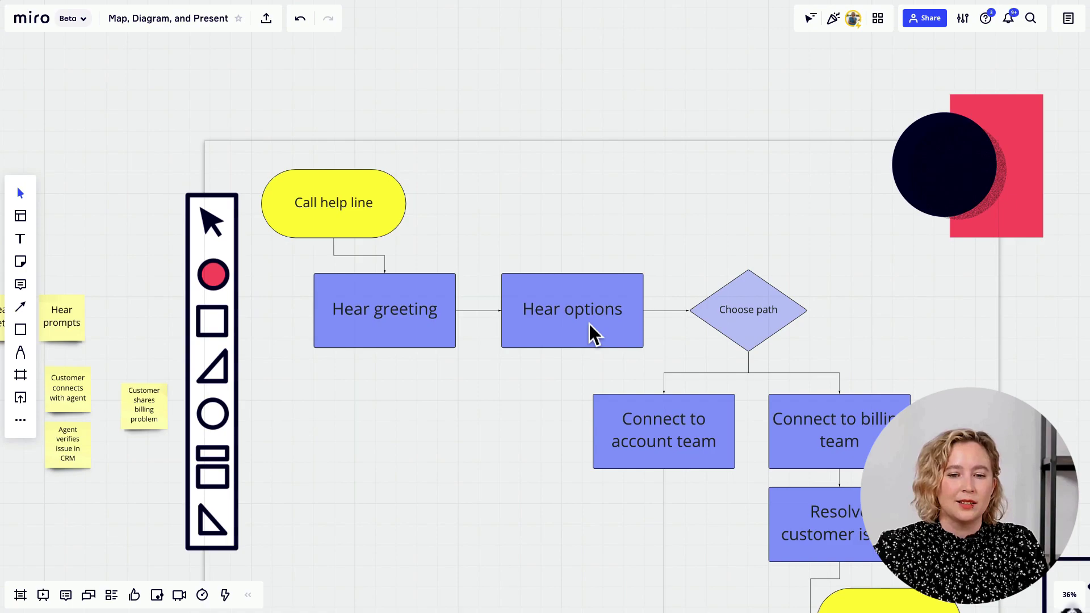
pyautogui.scroll(-3, 971, 360)
pyautogui.hscroll(2, 971, 360)
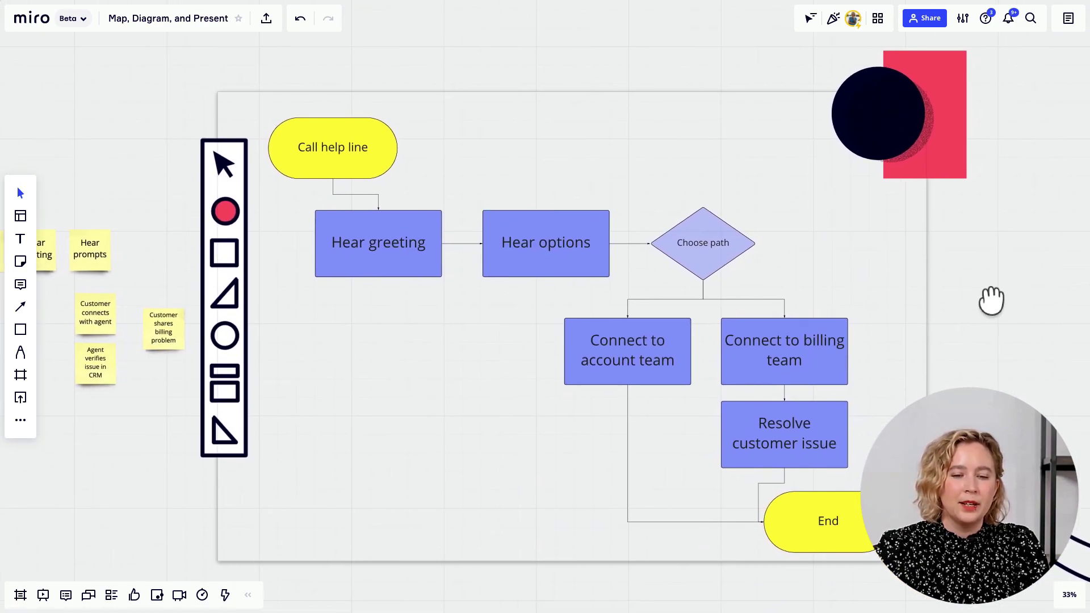
pyautogui.scroll(2, 714, 391)
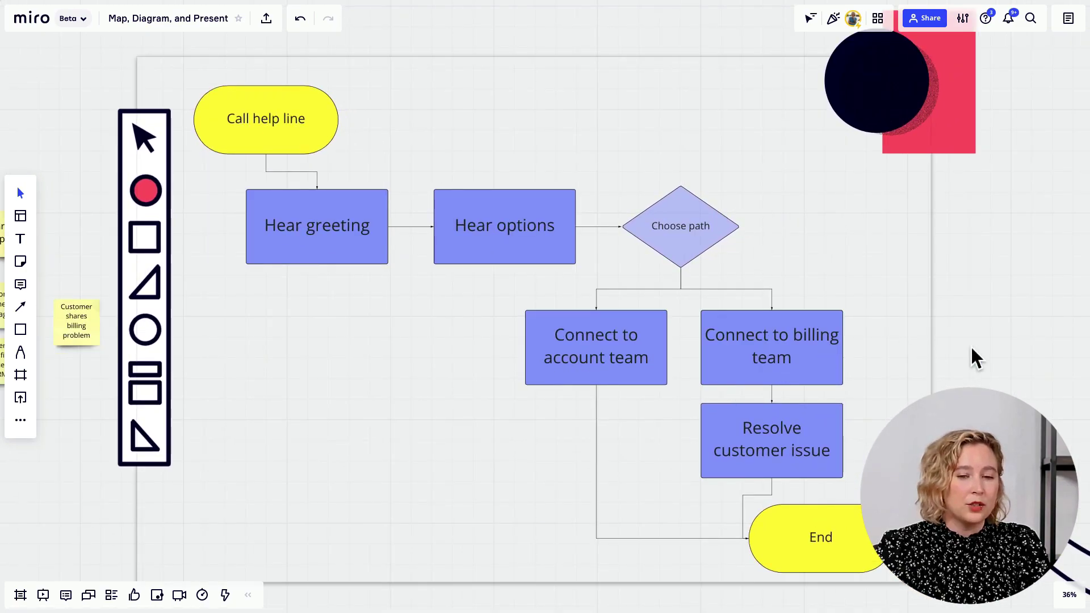
pyautogui.scroll(-1, 1003, 349)
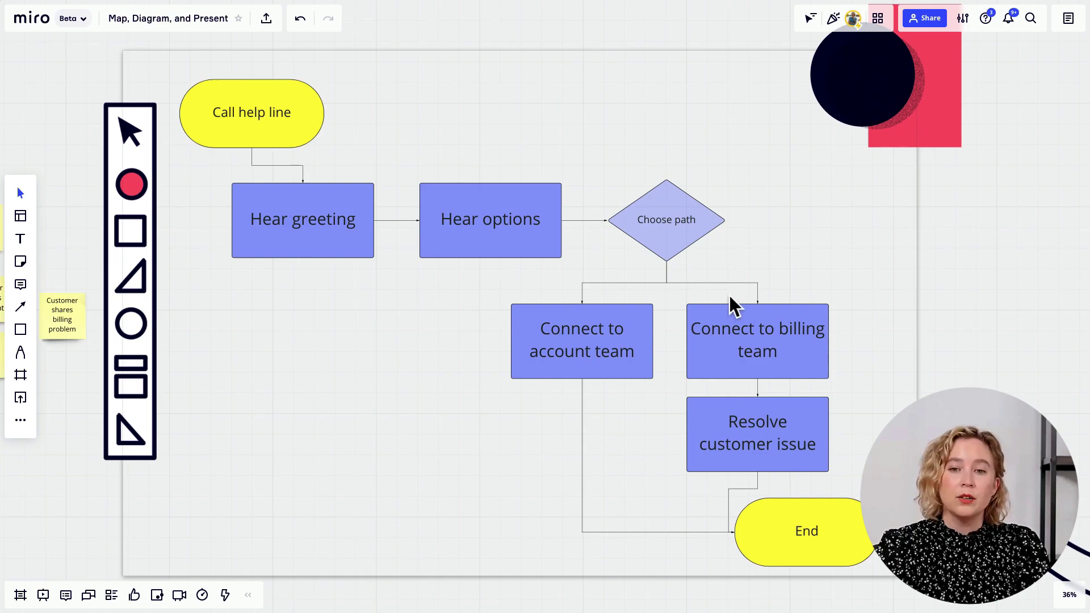
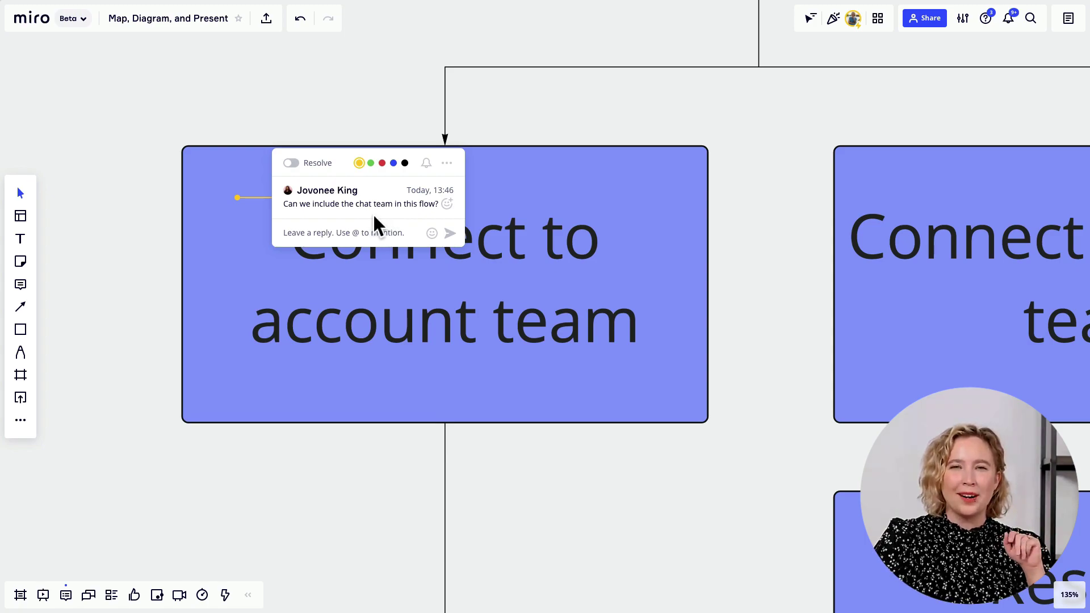
# Reply to the chat team comment, thanking the teammate by name and adding "That's outside of scope at the moment, but I'll make a note"
pyautogui.click(364, 234)
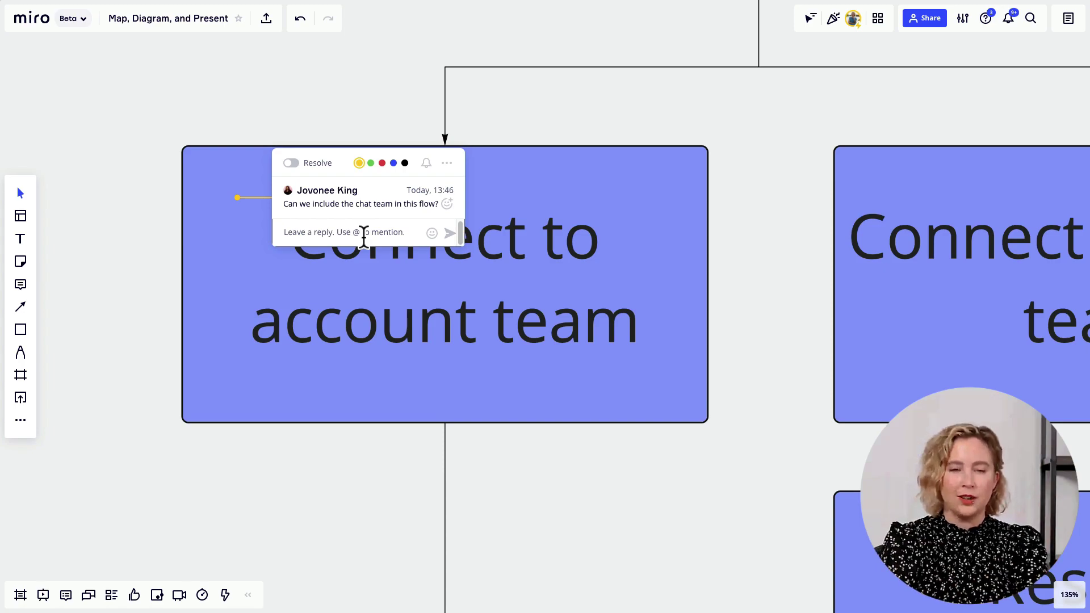
pyautogui.write('Thanks for the ')
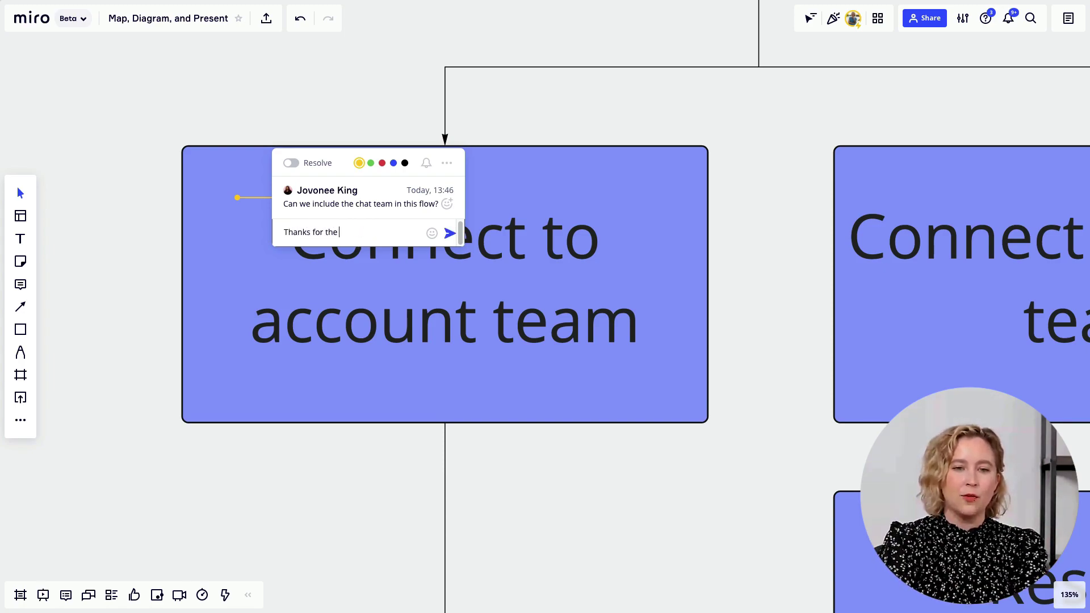
pyautogui.write('feedback Jo!')
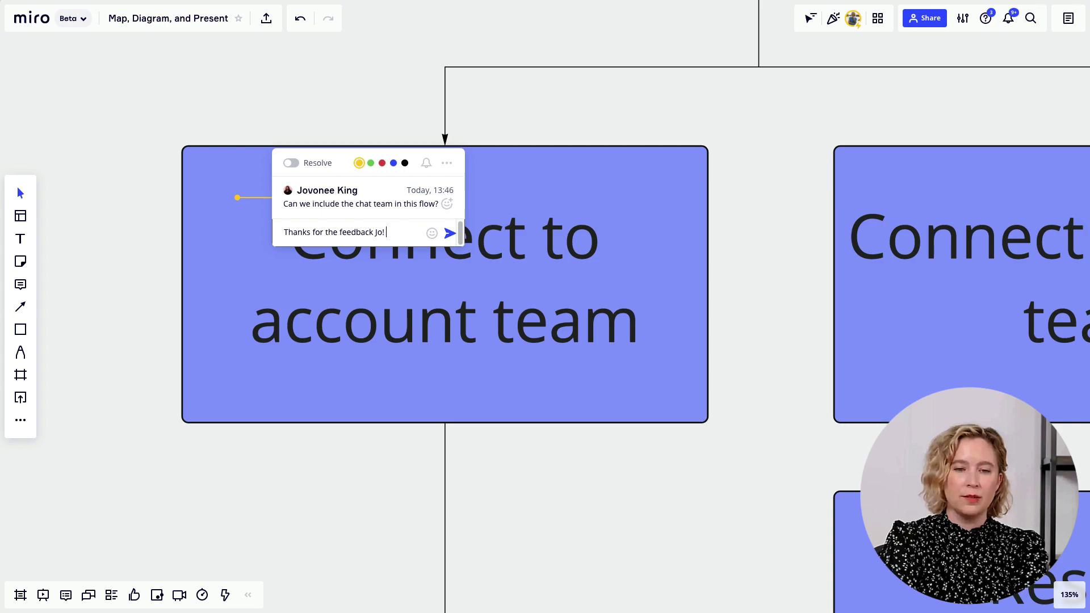
pyautogui.write(" That's ")
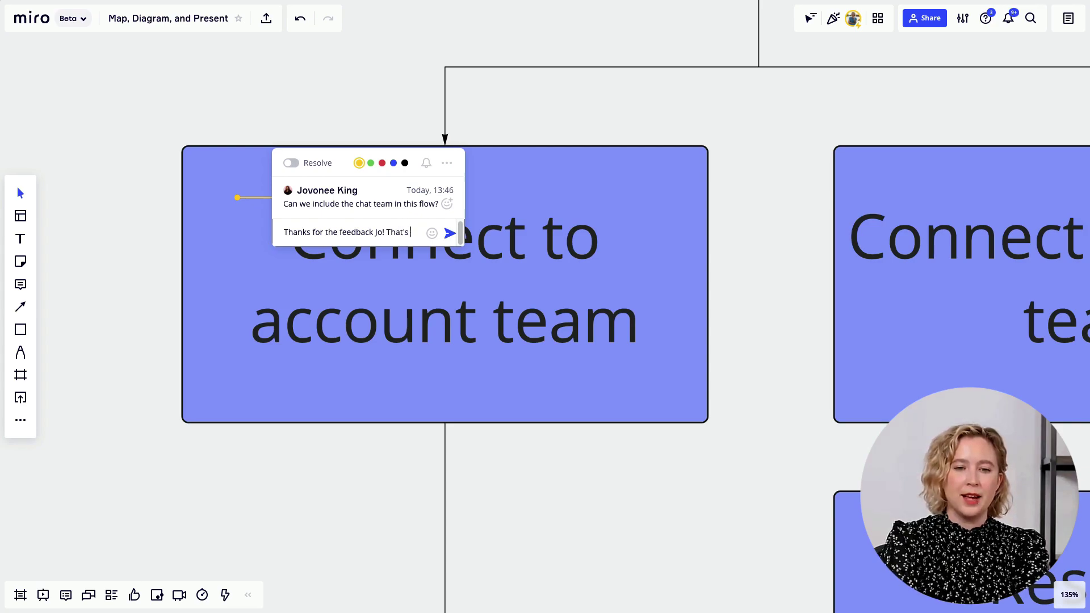
pyautogui.write('outside of scope ')
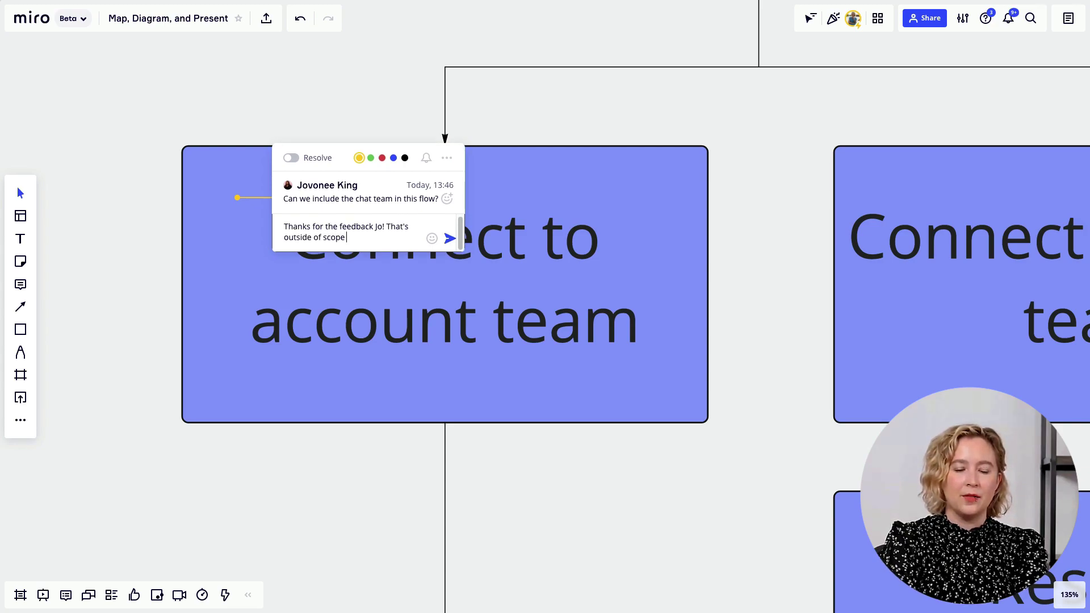
pyautogui.write('at the moment, but O')
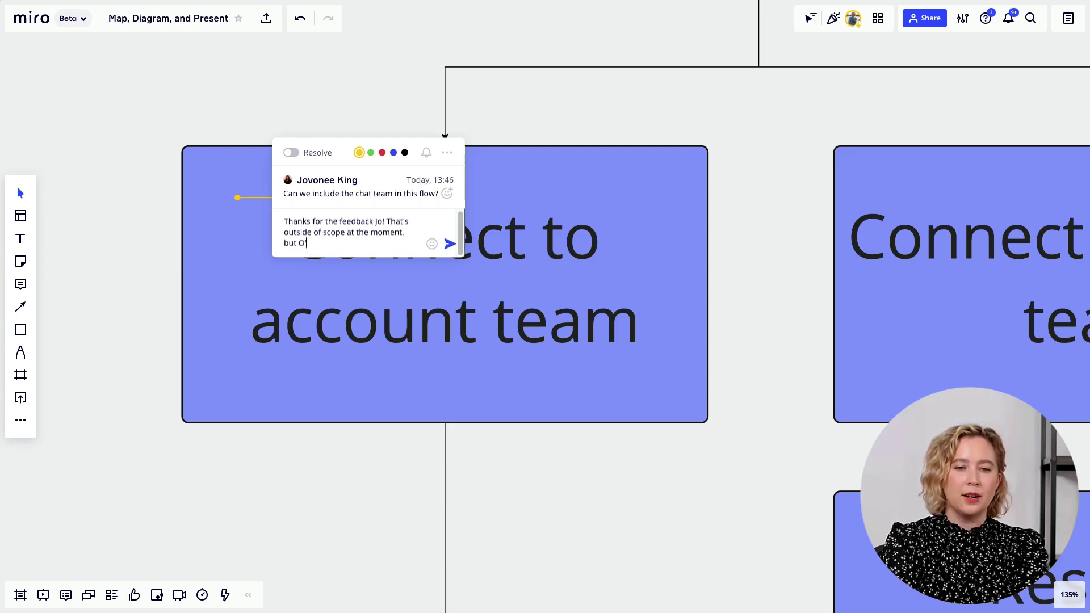
pyautogui.press('BackSpace')
pyautogui.write("I'l")
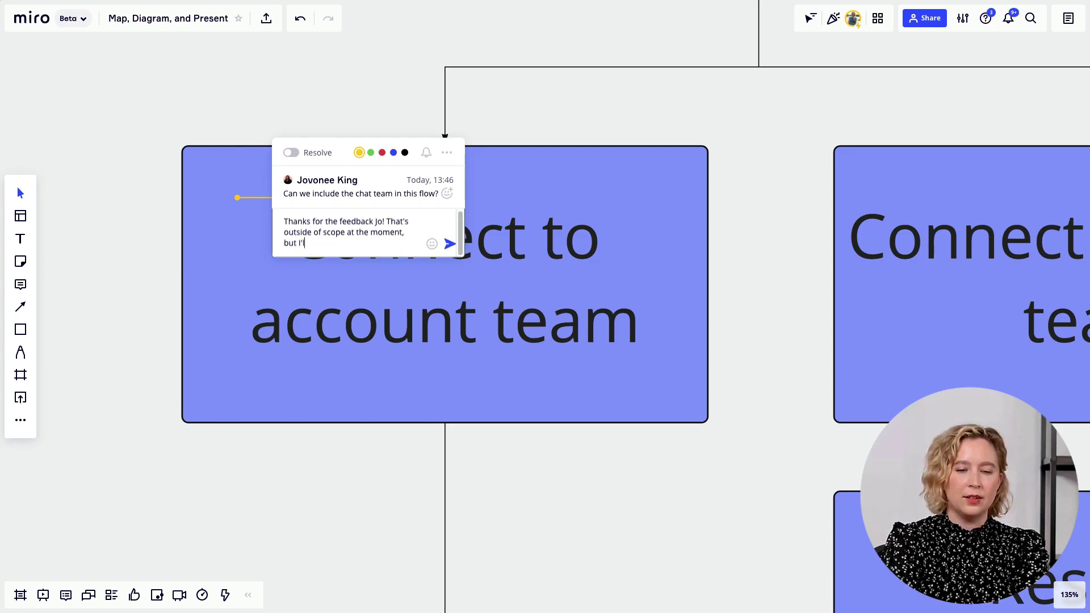
pyautogui.write('l make a note')
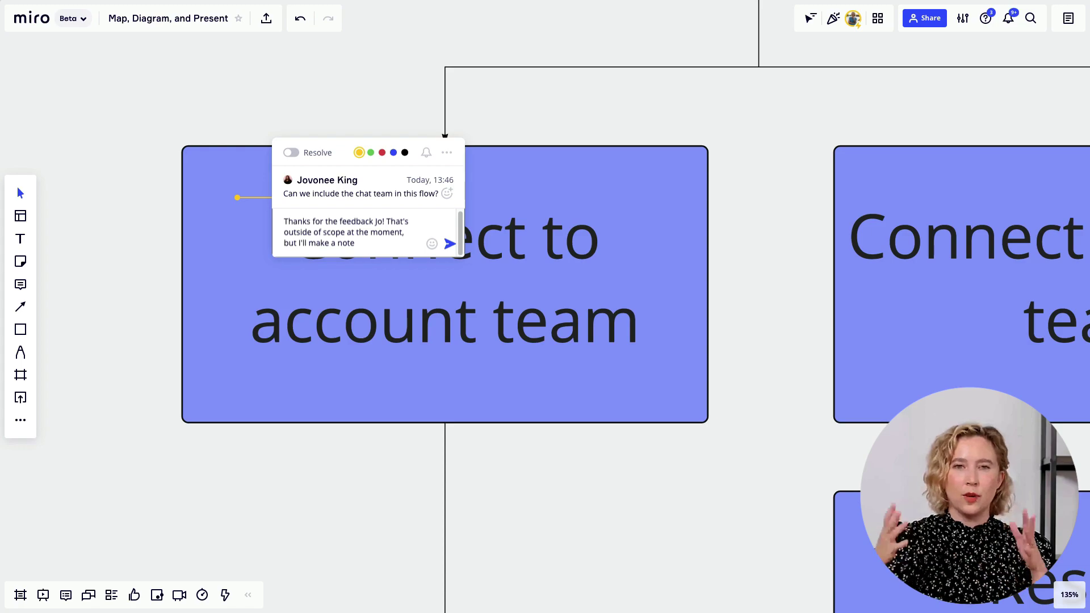
pyautogui.click(449, 244)
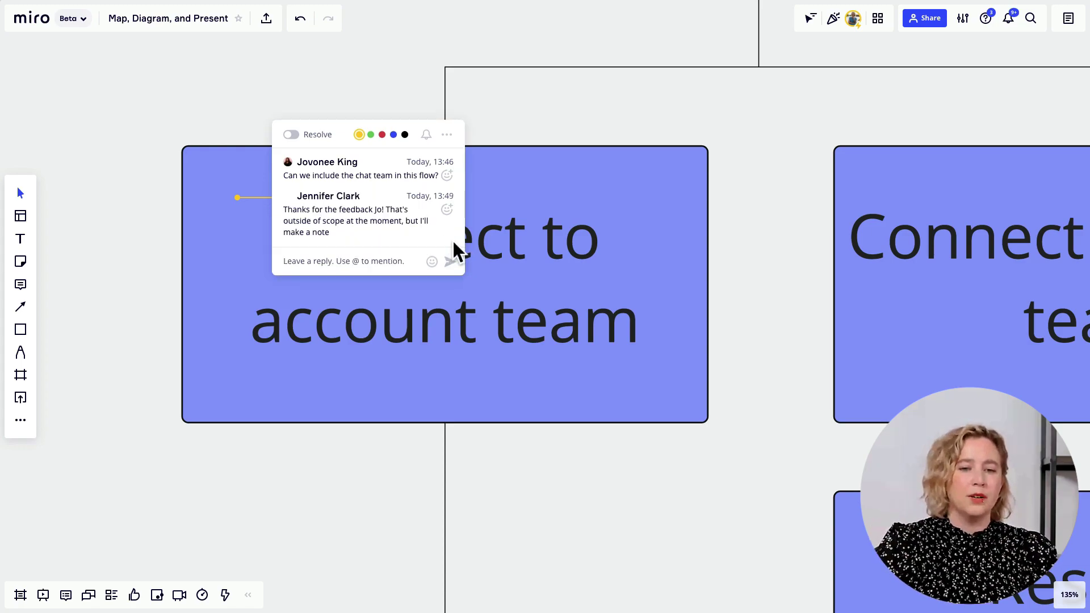
pyautogui.click(316, 343)
# Insert a Kanban board in the empty board area near the flowchart's yellow sticky notes
pyautogui.scroll(-10, 317, 343)
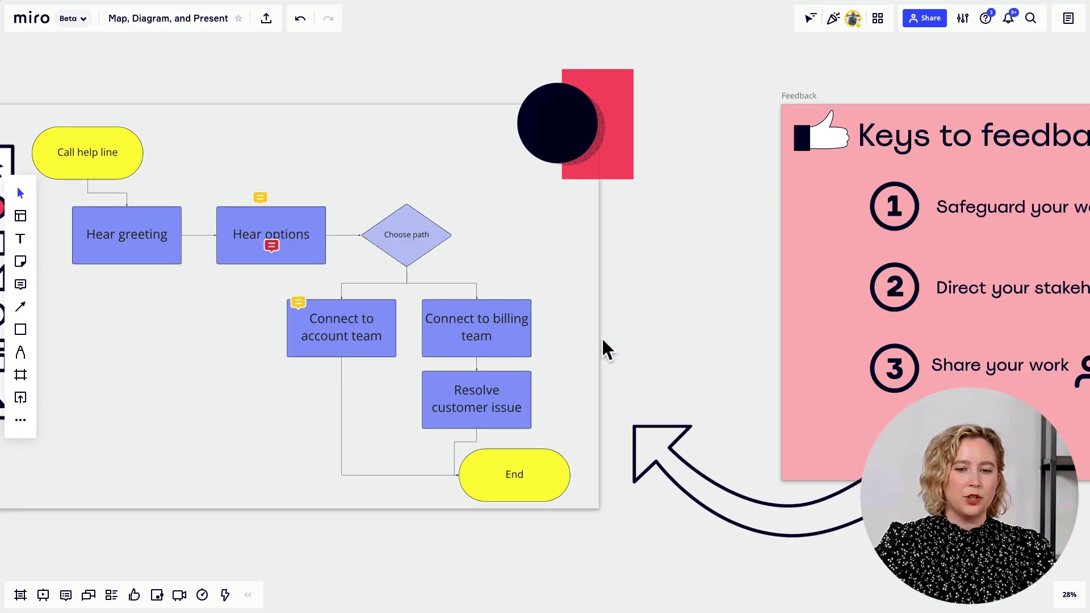
pyautogui.scroll(2, 602, 338)
pyautogui.hscroll(-5, 170, 431)
pyautogui.scroll(5, 275, 378)
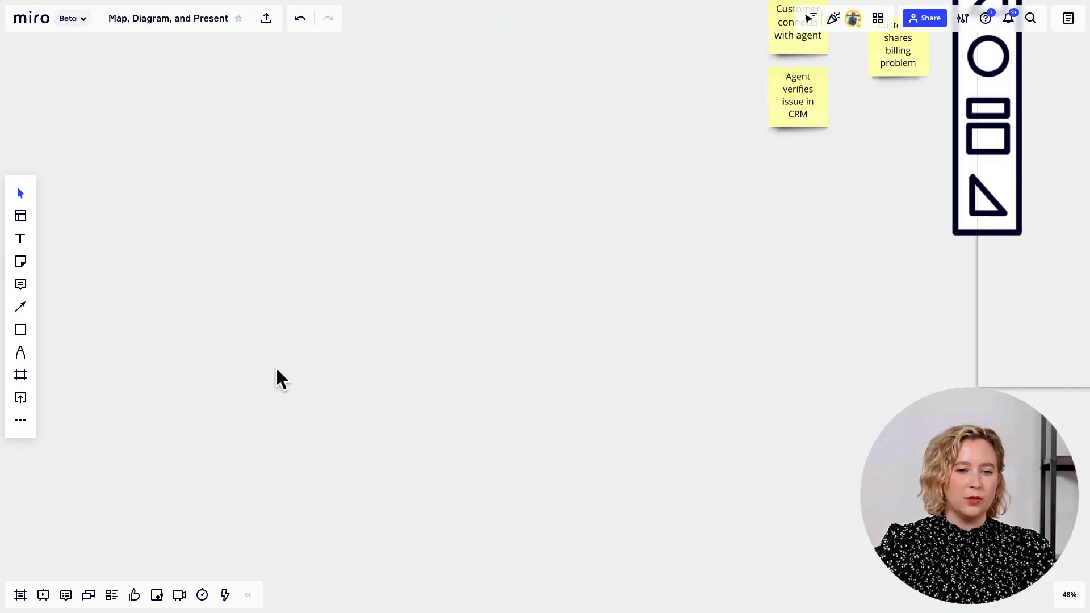
pyautogui.hscroll(2, 358, 354)
pyautogui.scroll(4, 359, 354)
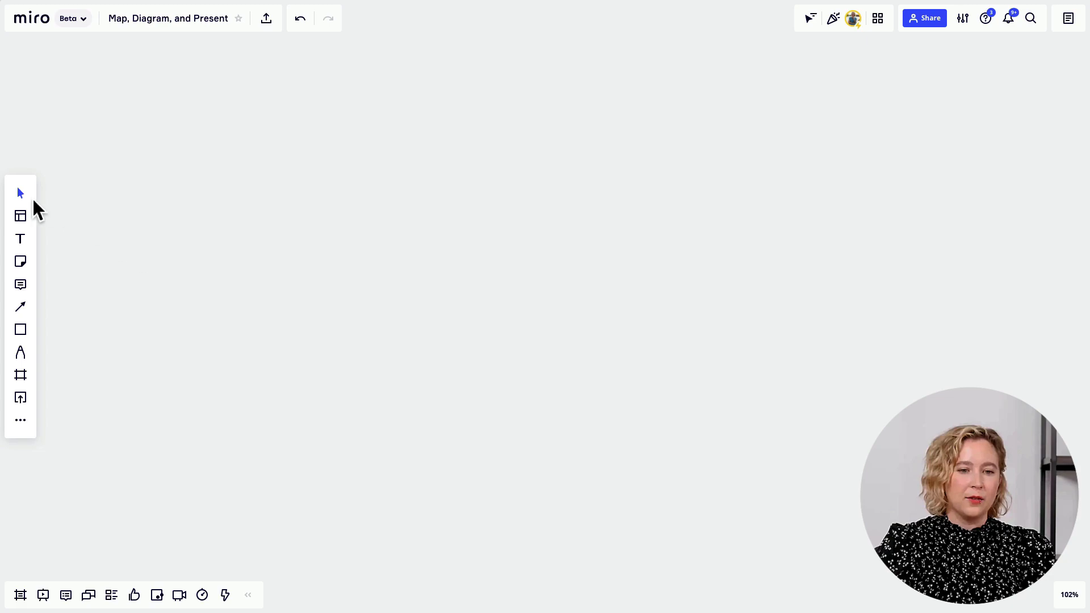
pyautogui.click(32, 429)
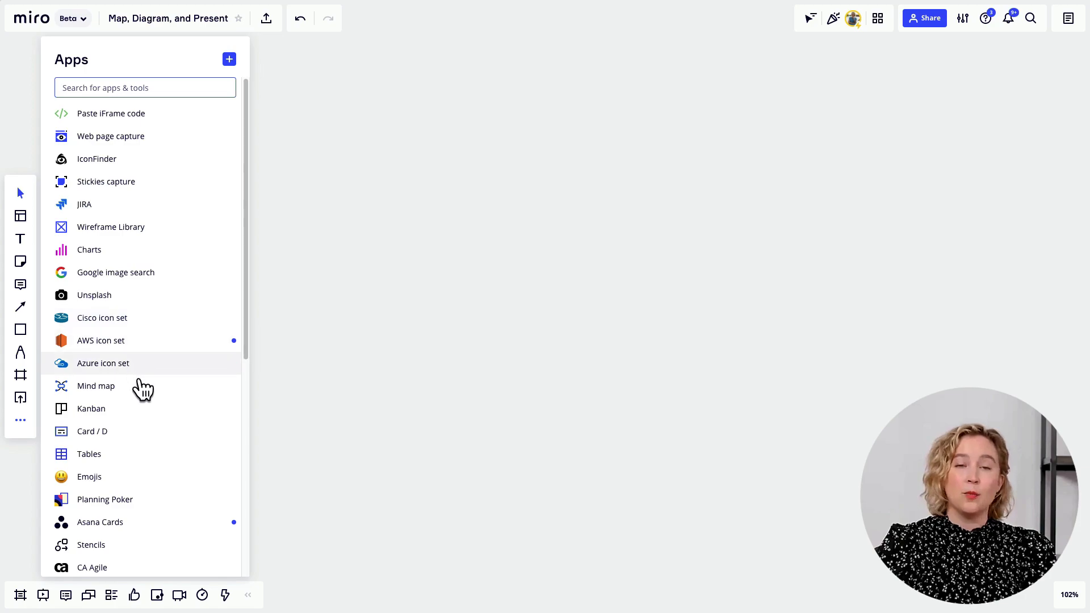
pyautogui.click(178, 385)
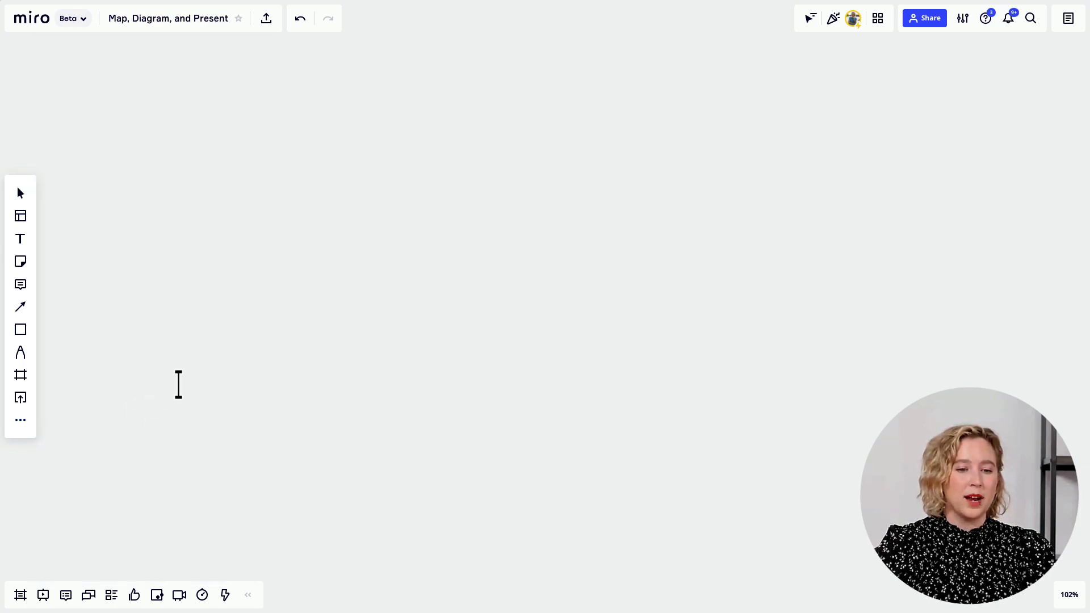
pyautogui.click(244, 264)
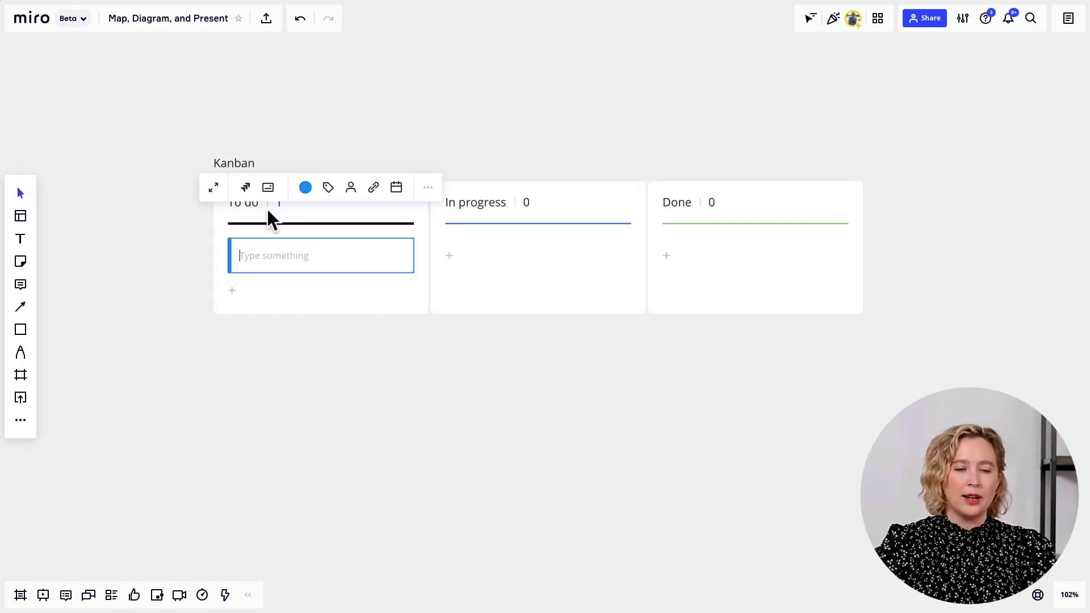
# Delete the "Done" and "In progress" columns from the Kanban board
pyautogui.click(732, 204)
pyautogui.click(767, 292)
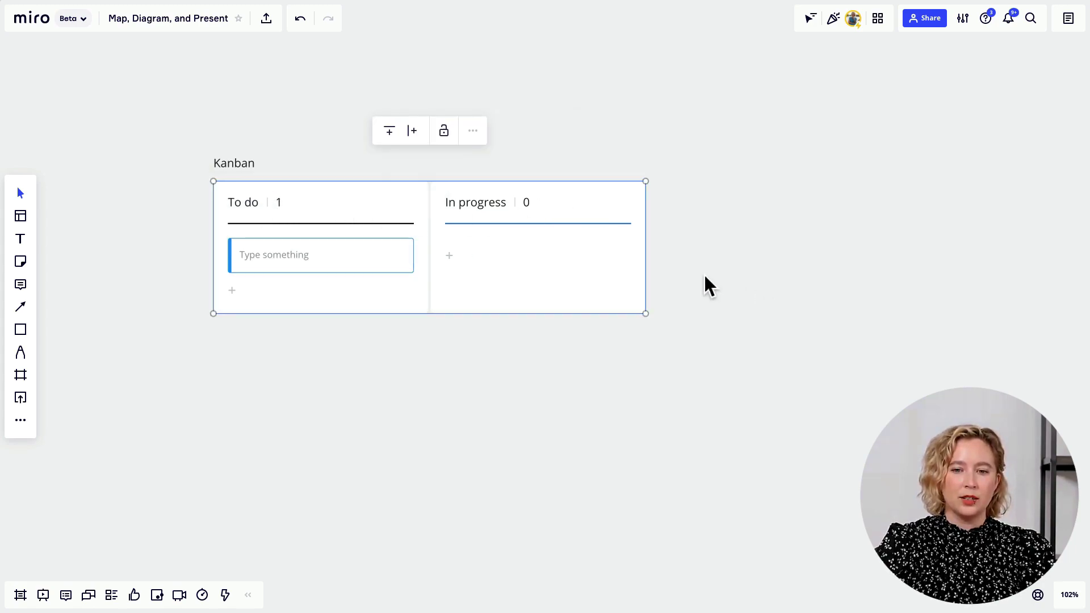
pyautogui.click(544, 203)
pyautogui.click(591, 293)
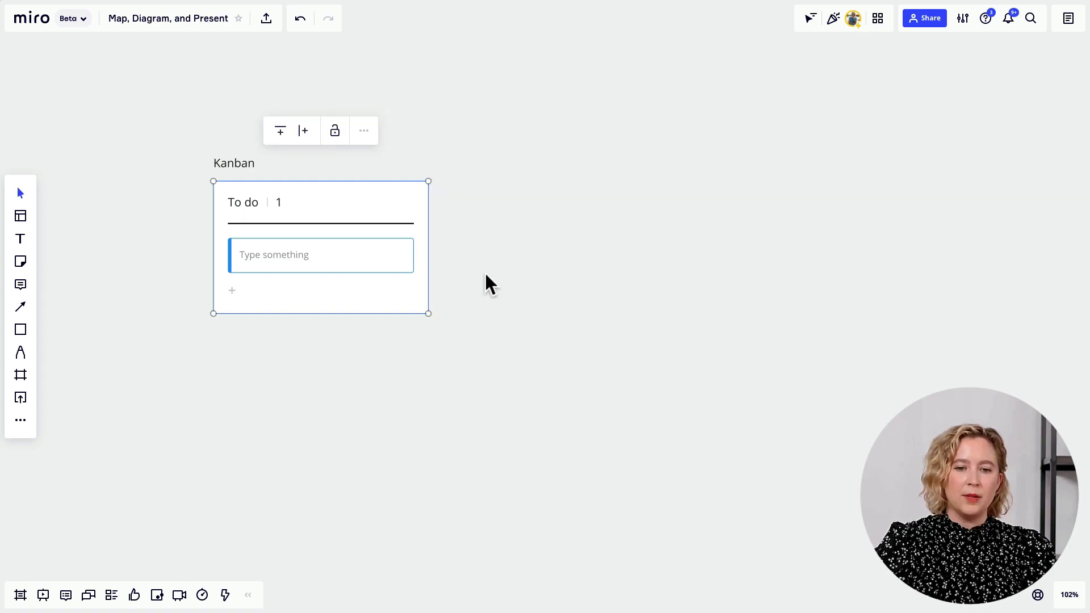
# Rename the Kanban board's "To do" column as "Parking Lot"
pyautogui.doubleClick(254, 205)
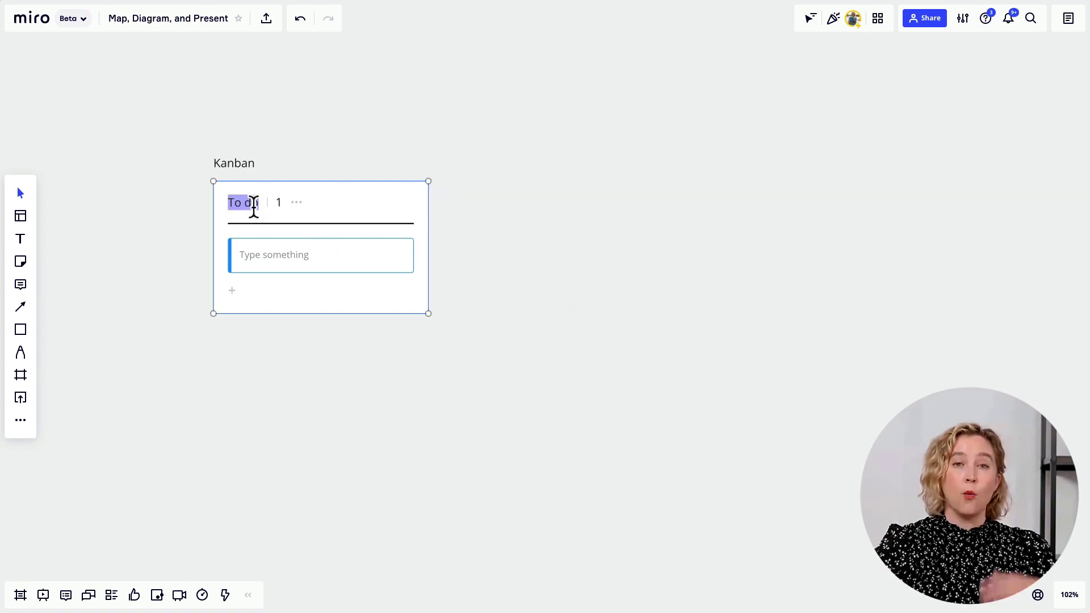
pyautogui.write('Parking Lots')
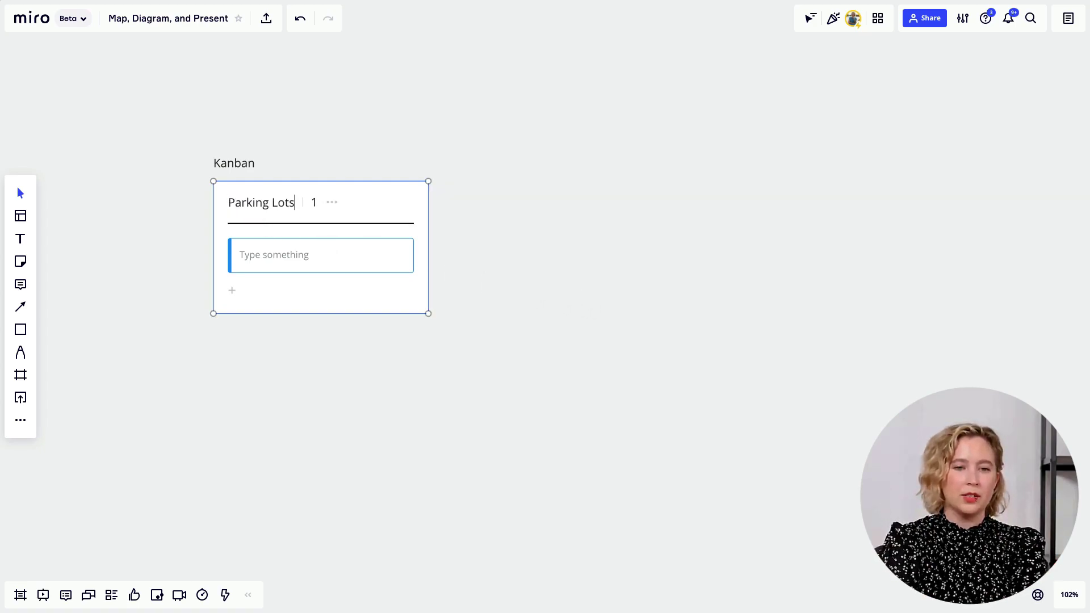
pyautogui.press('BackSpace')
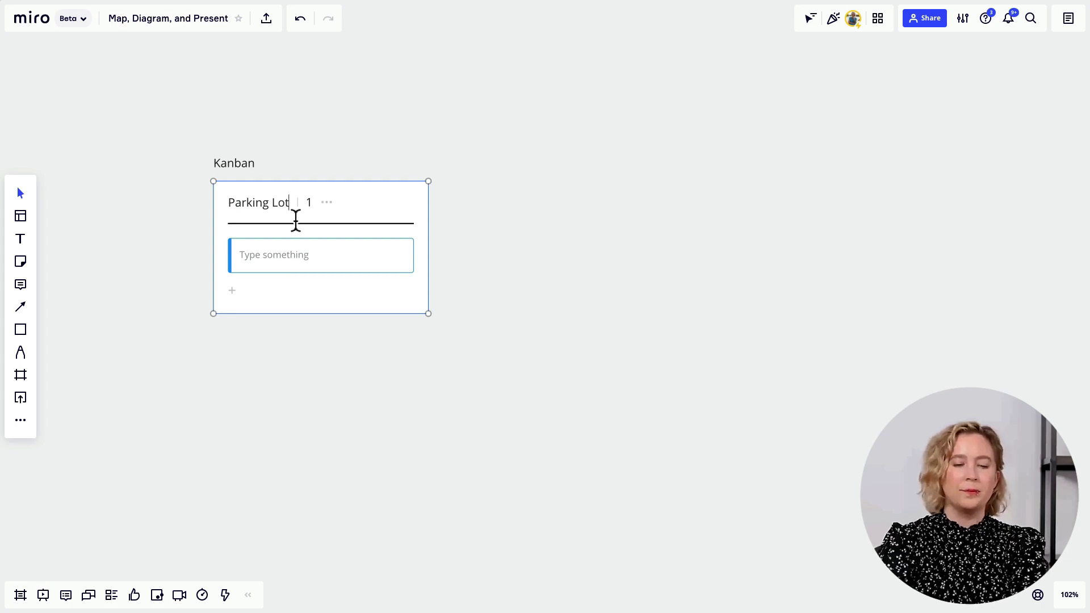
# Fill in the empty Kanban card with the text "Include chat team in new billing flow"
pyautogui.click(333, 254)
pyautogui.click(334, 259)
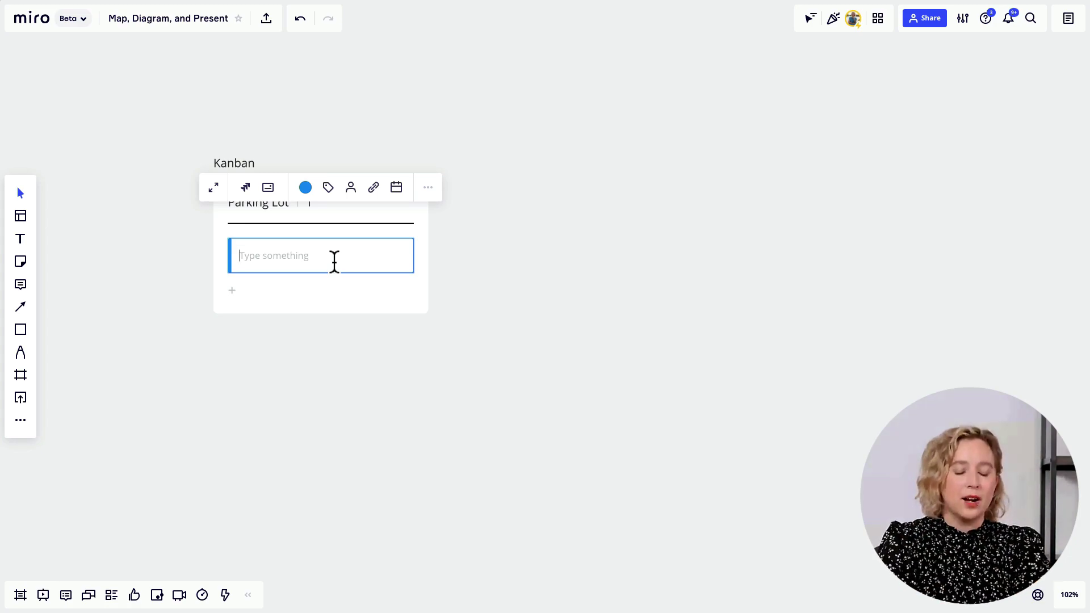
pyautogui.write('Incl')
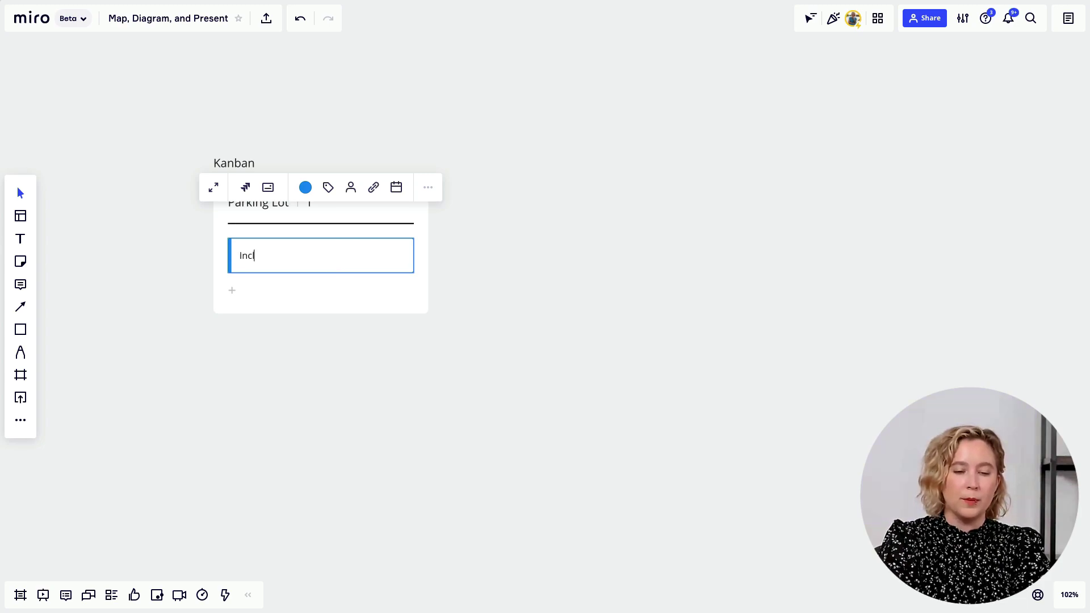
pyautogui.write('ude chat team in new billing flow')
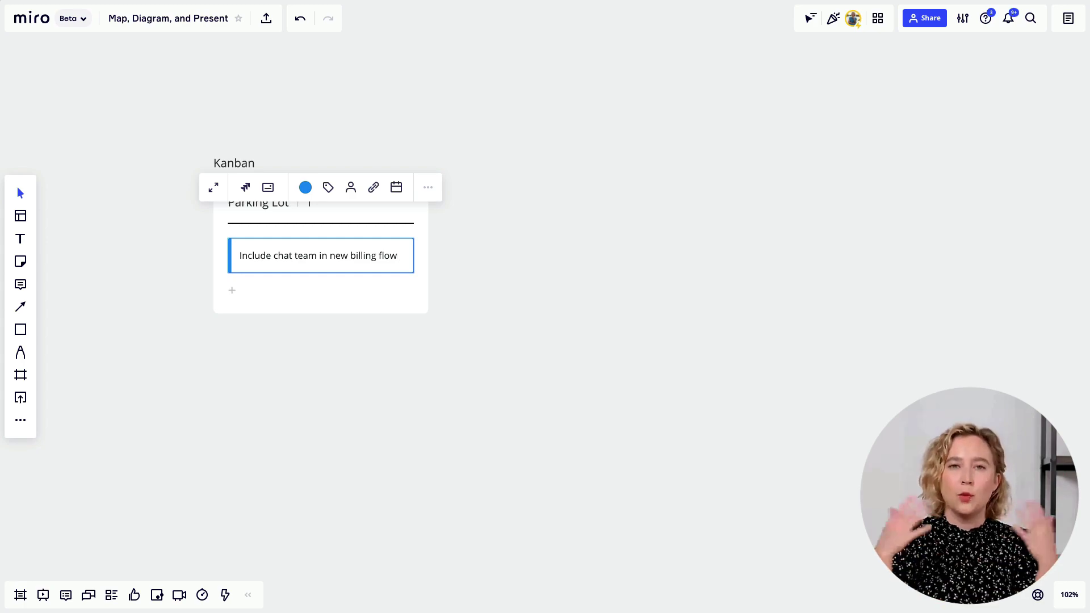
pyautogui.click(544, 274)
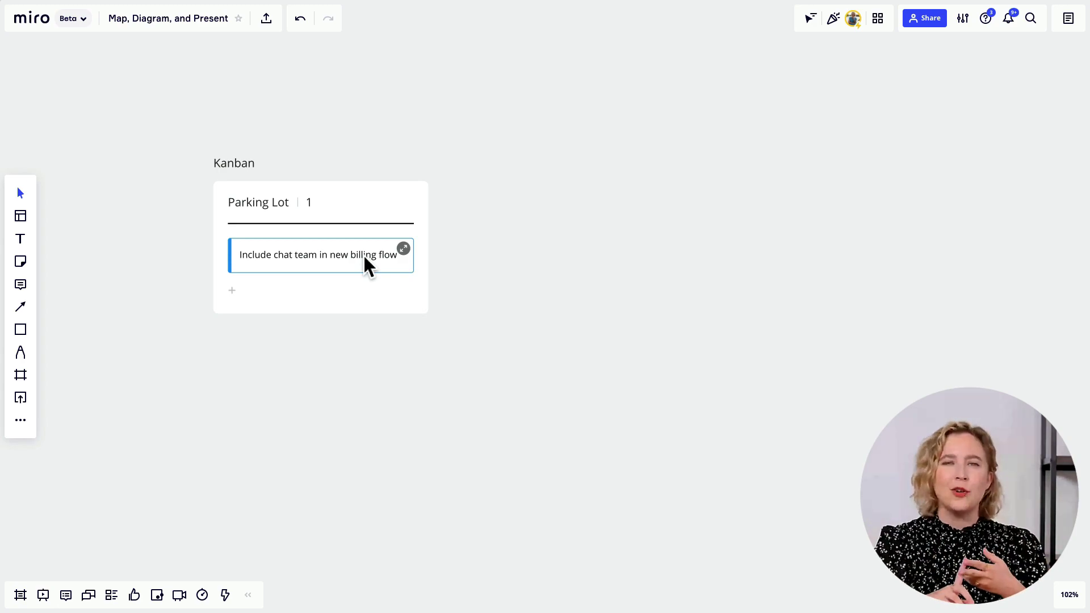
# Add a custom-ratio frame beside the "Bring it all together" banner
pyautogui.scroll(-10, 372, 260)
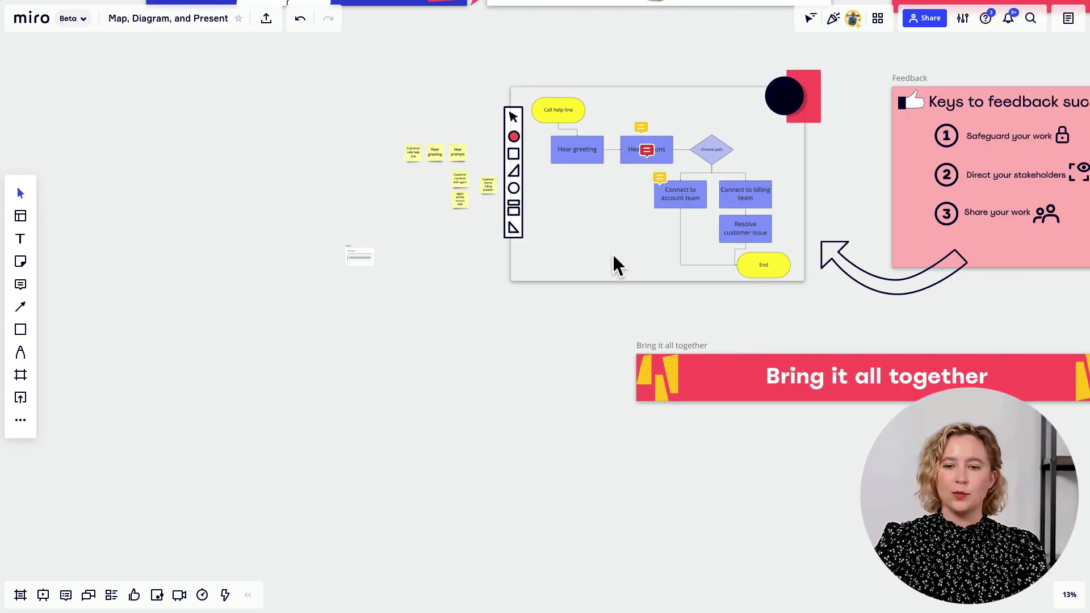
pyautogui.moveTo(1039, 324); pyautogui.dragTo(684, 213)
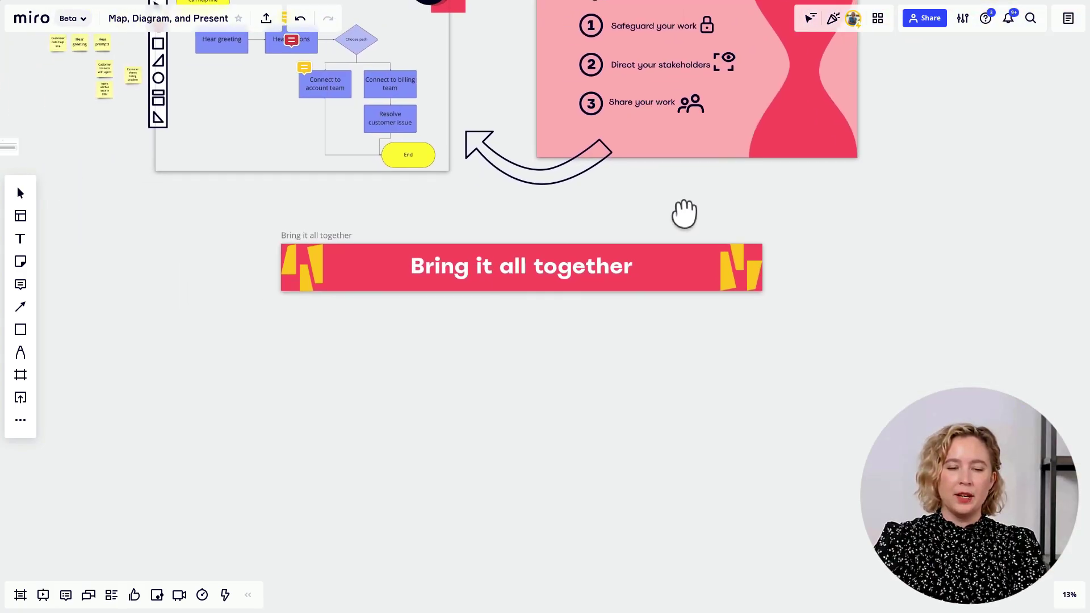
pyautogui.scroll(-2, 635, 266)
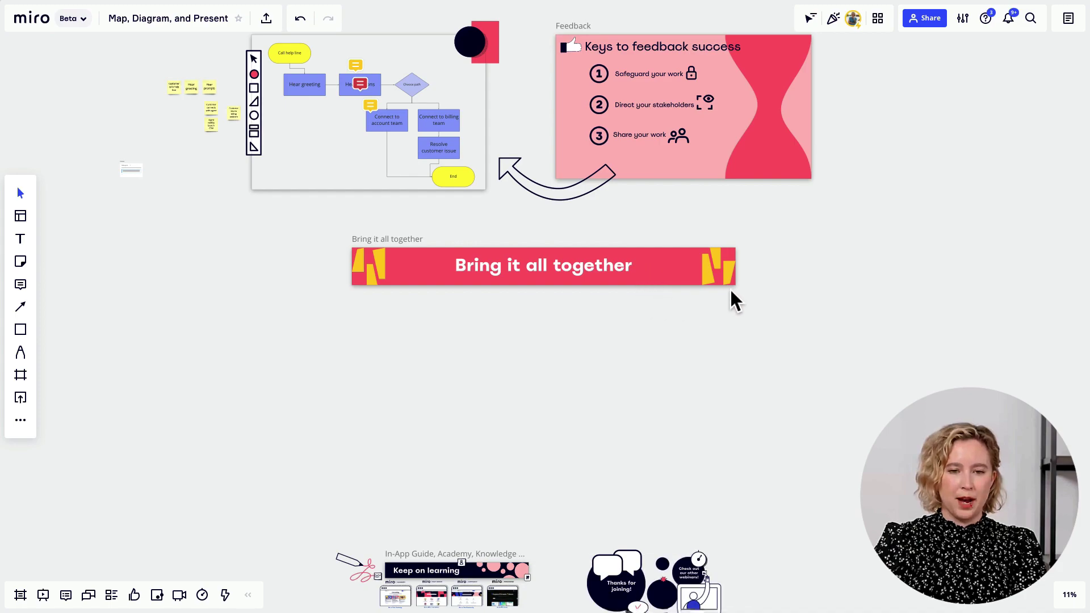
pyautogui.scroll(-2, 820, 360)
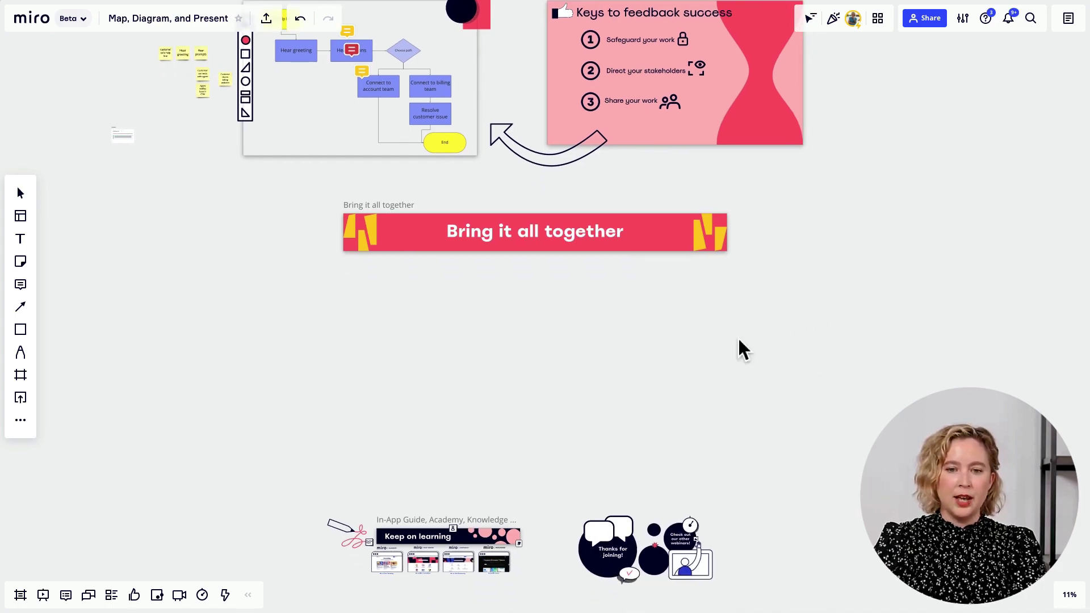
pyautogui.scroll(3, 636, 353)
pyautogui.scroll(-1, 676, 332)
pyautogui.scroll(1, 572, 373)
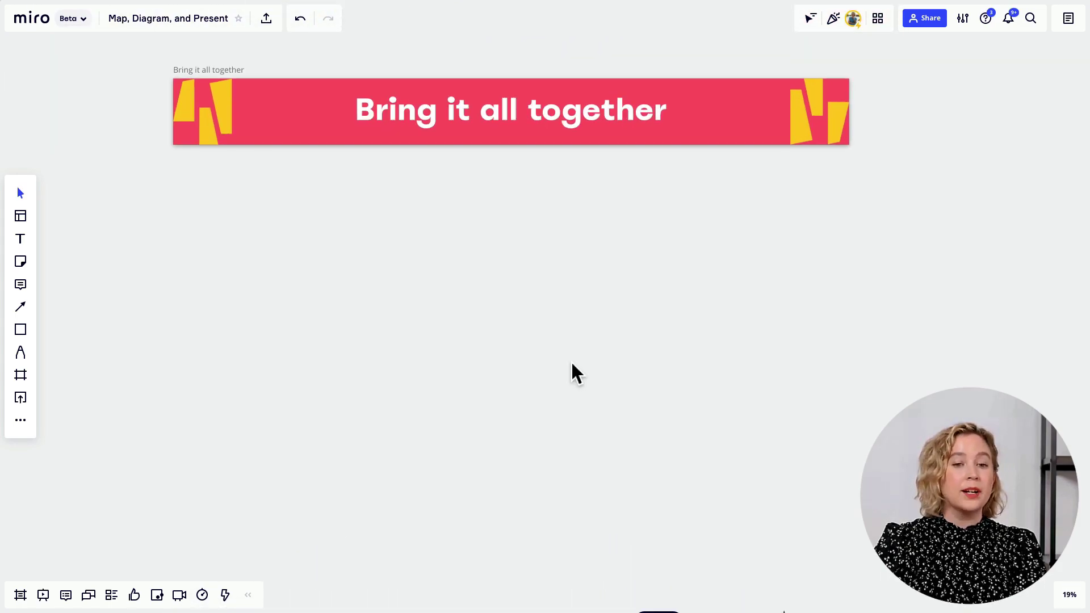
pyautogui.hscroll(-1, 596, 367)
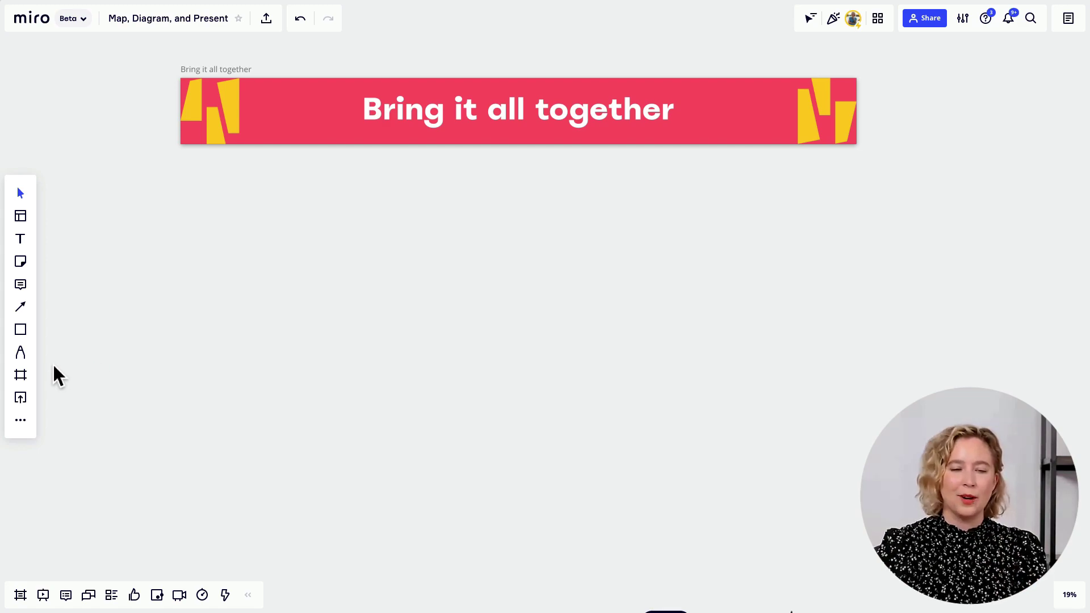
pyautogui.click(29, 380)
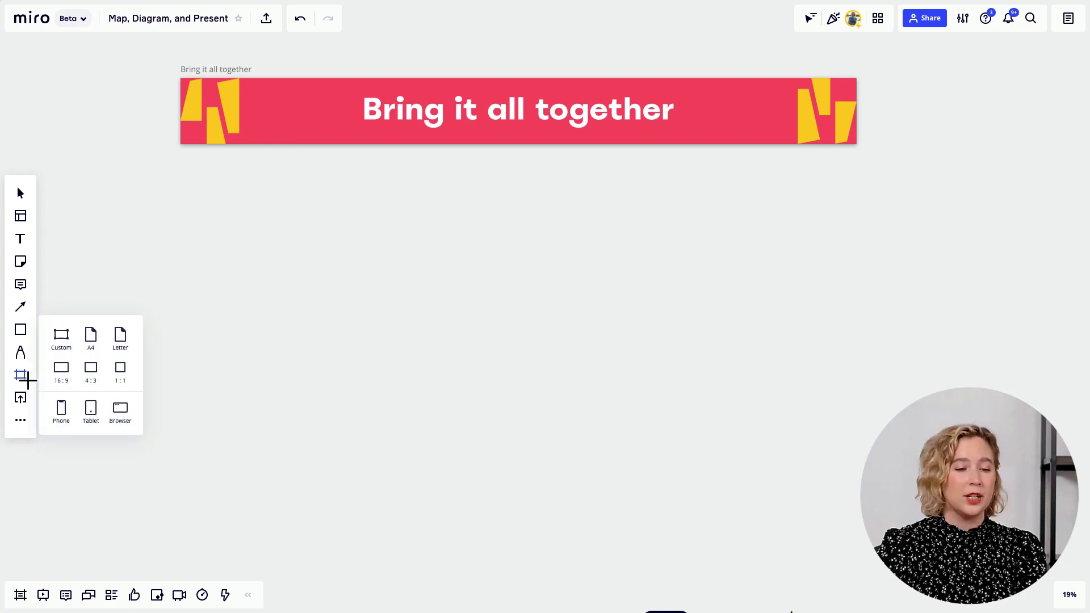
pyautogui.click(73, 353)
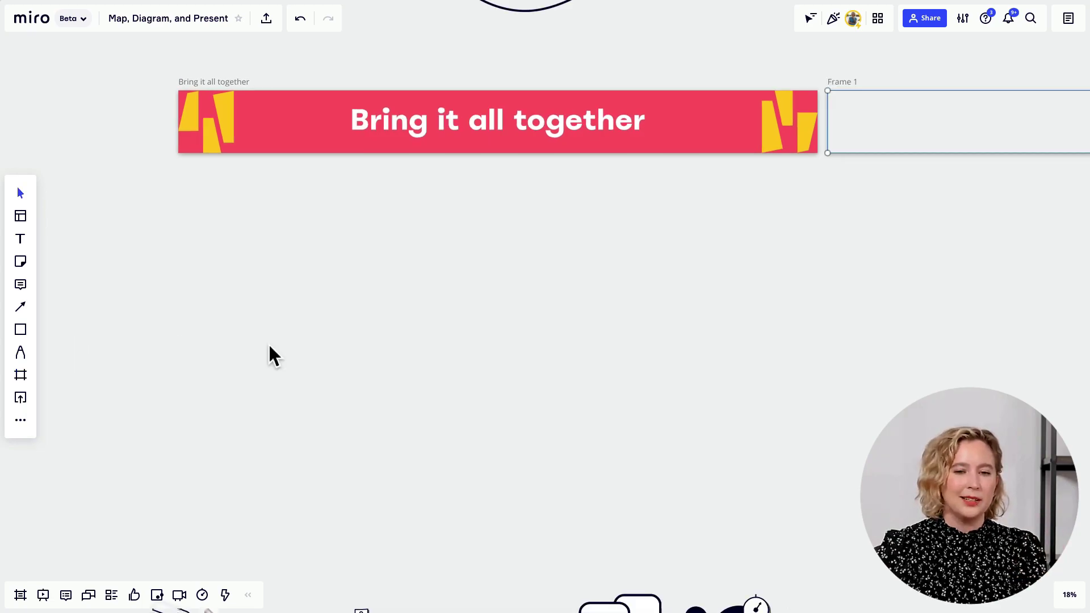
# Move the new frame below the "Bring it all together" banner and resize it into a narrower, taller rectangle
pyautogui.moveTo(623, 183); pyautogui.dragTo(134, 274)
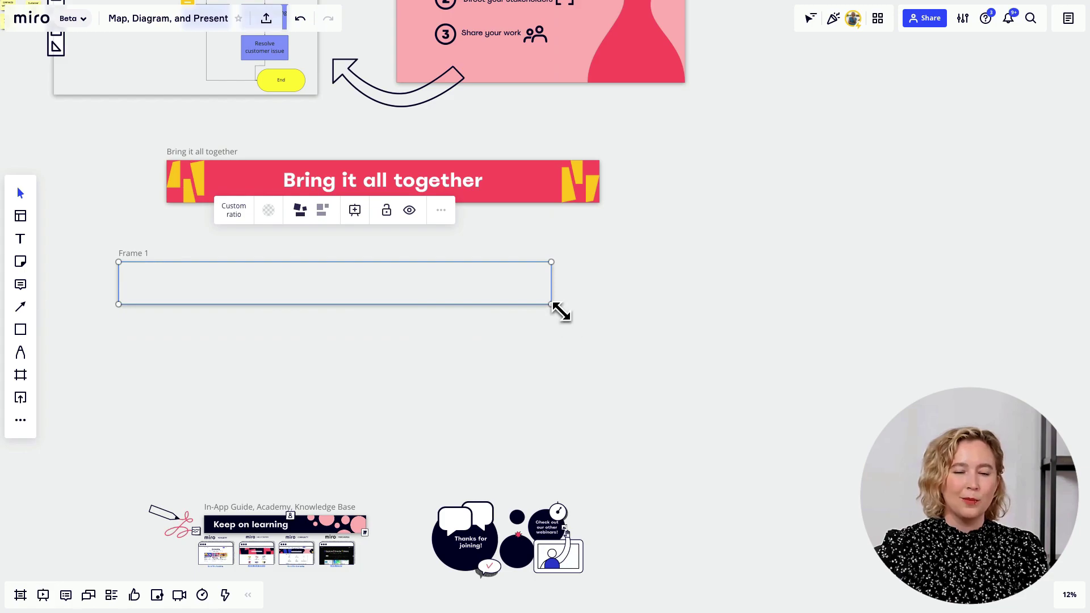
pyautogui.moveTo(560, 308); pyautogui.dragTo(316, 390)
pyautogui.click(374, 376)
# Rename the empty Frame 1 below the "Bring it all together" banner as "Introduction"
pyautogui.hscroll(-5, 318, 340)
pyautogui.scroll(5, 269, 316)
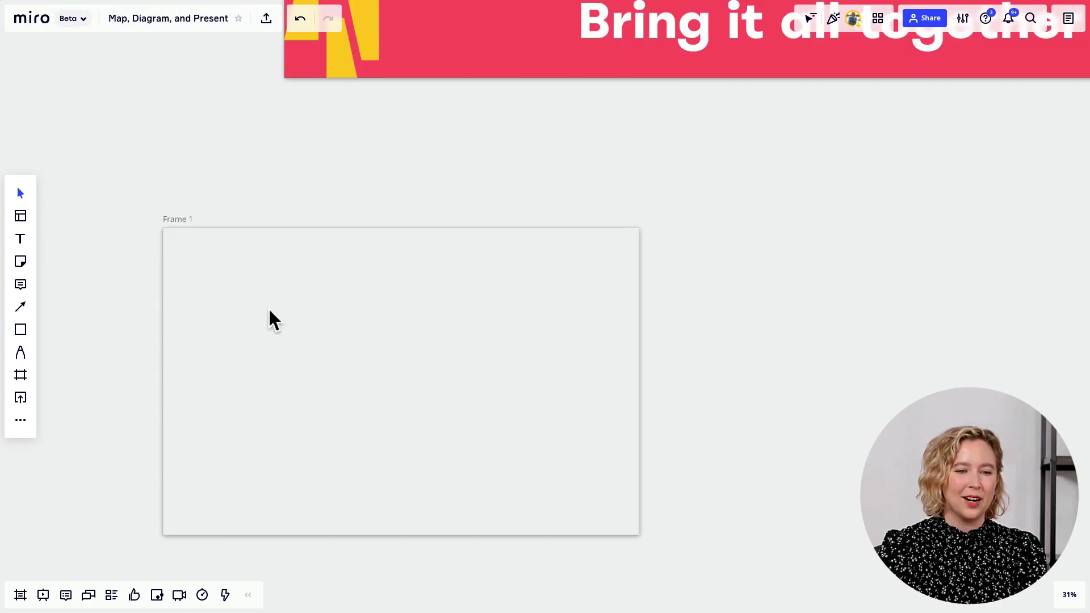
pyautogui.doubleClick(155, 198)
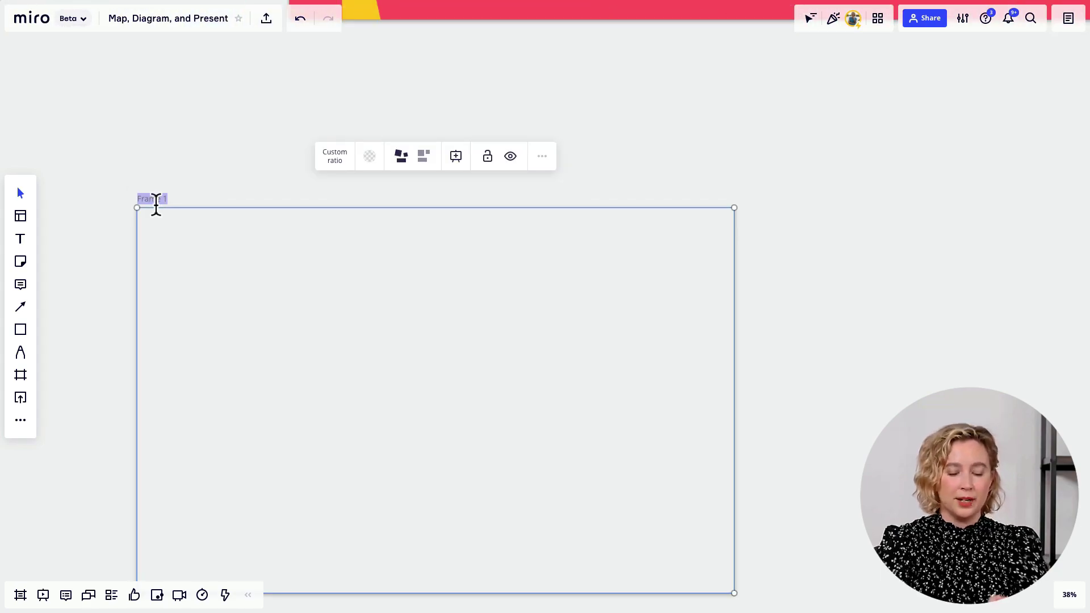
pyautogui.press('BackSpace')
pyautogui.write('Introduction')
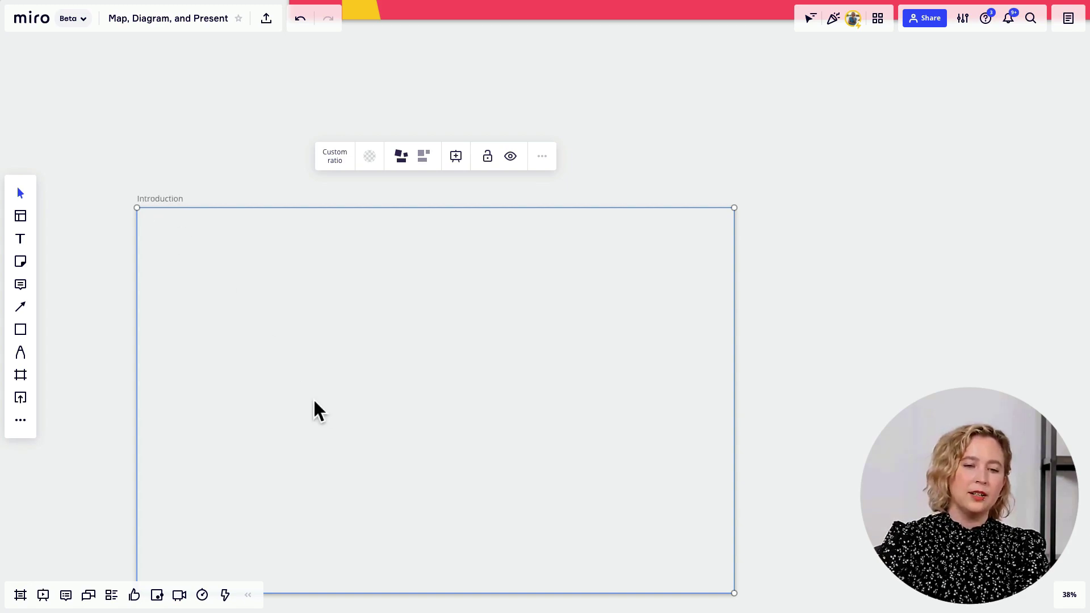
# Duplicate the Introduction frame and rename the copy as "New call flow"
pyautogui.scroll(-3, 315, 404)
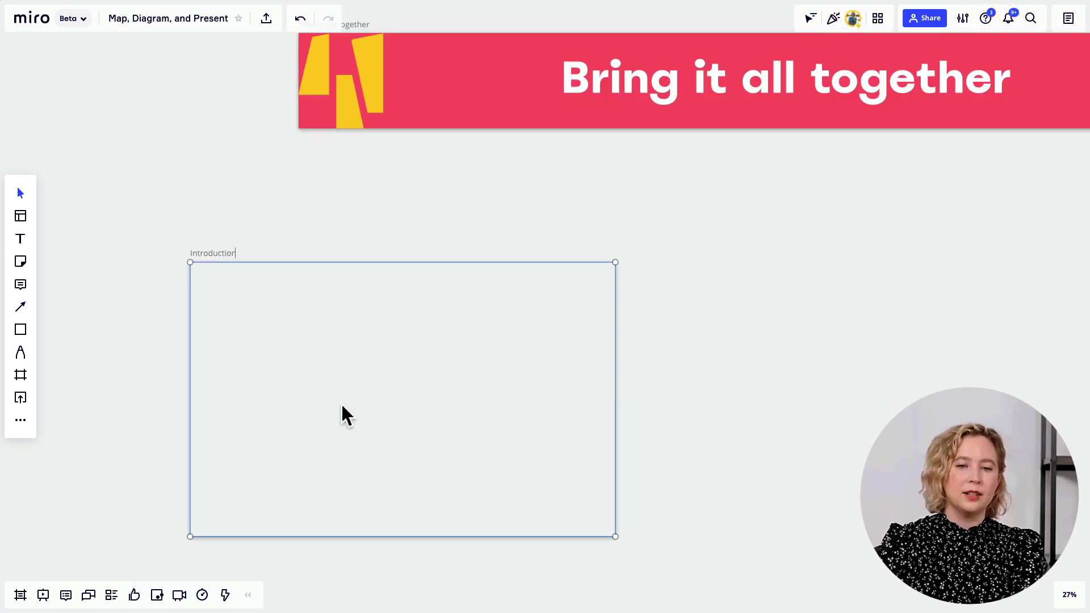
pyautogui.hscroll(3, 404, 301)
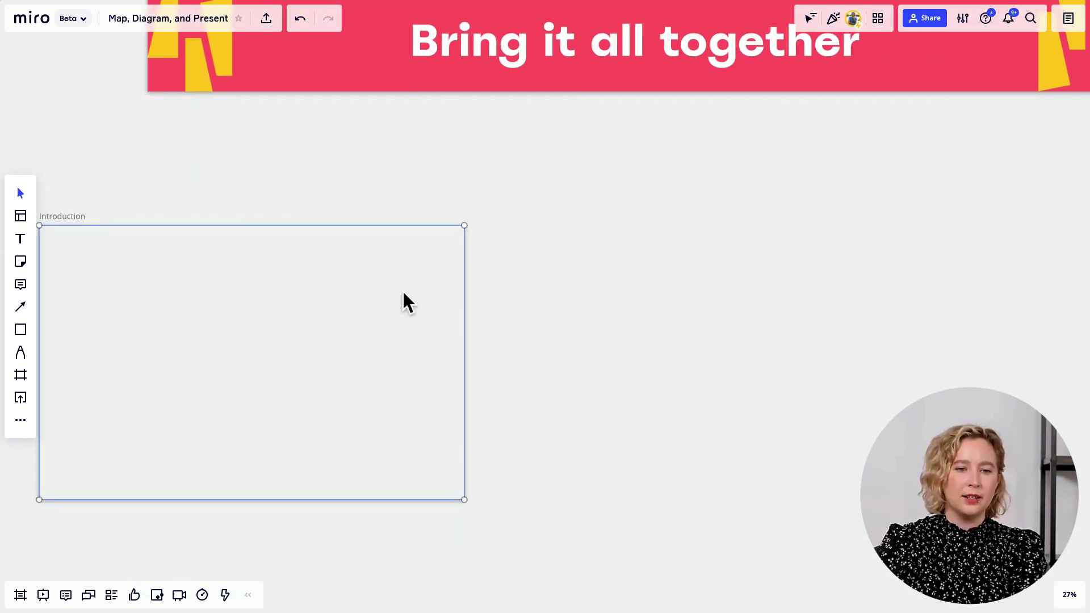
pyautogui.click(176, 217)
pyautogui.click(87, 218)
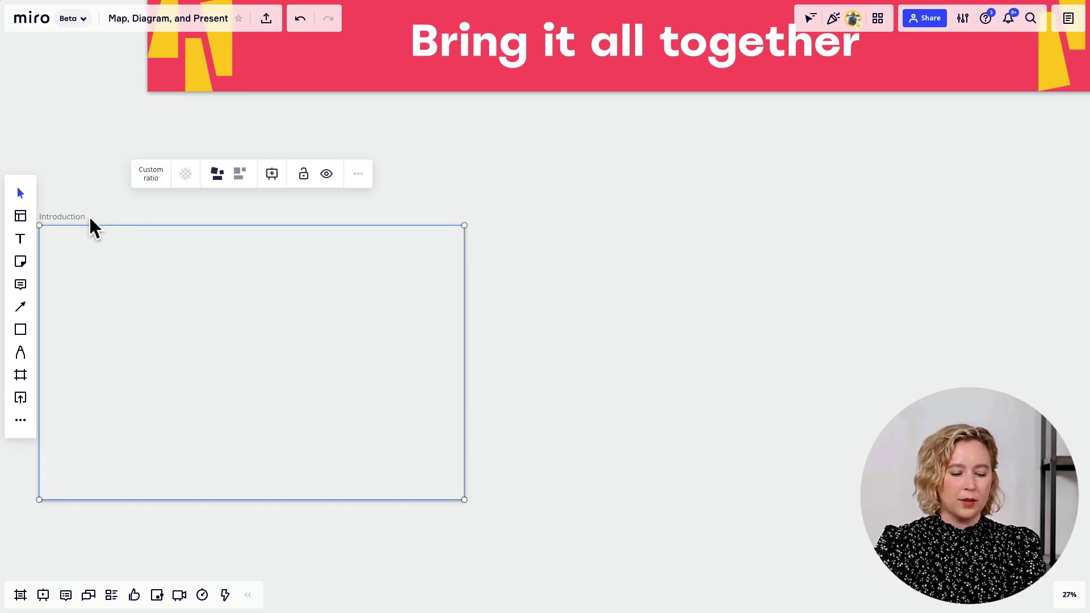
pyautogui.hotkey('ctrl', 'd')
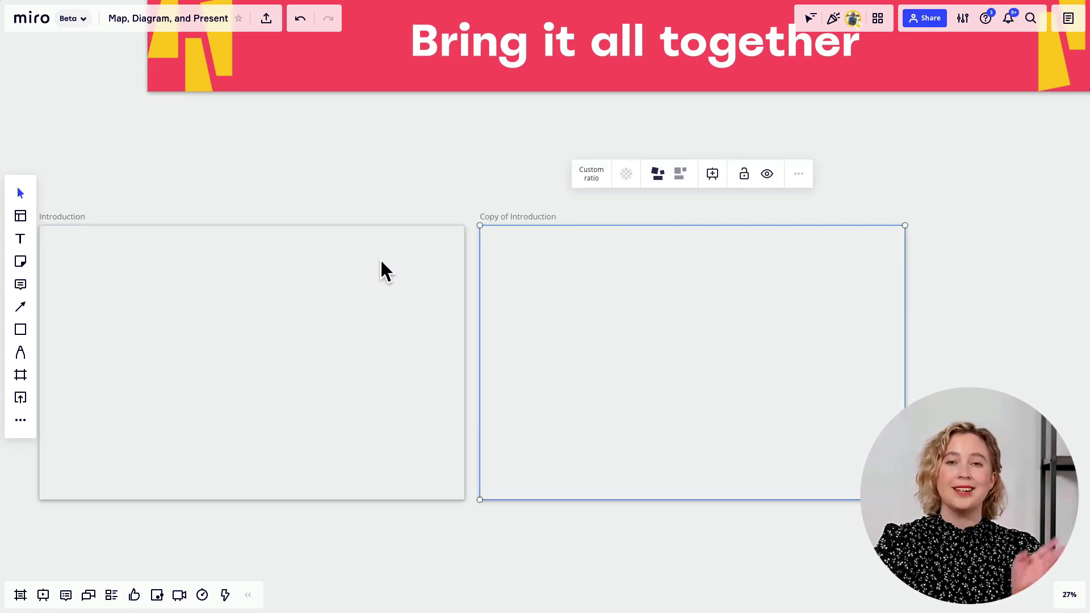
pyautogui.doubleClick(515, 220)
pyautogui.write('New call')
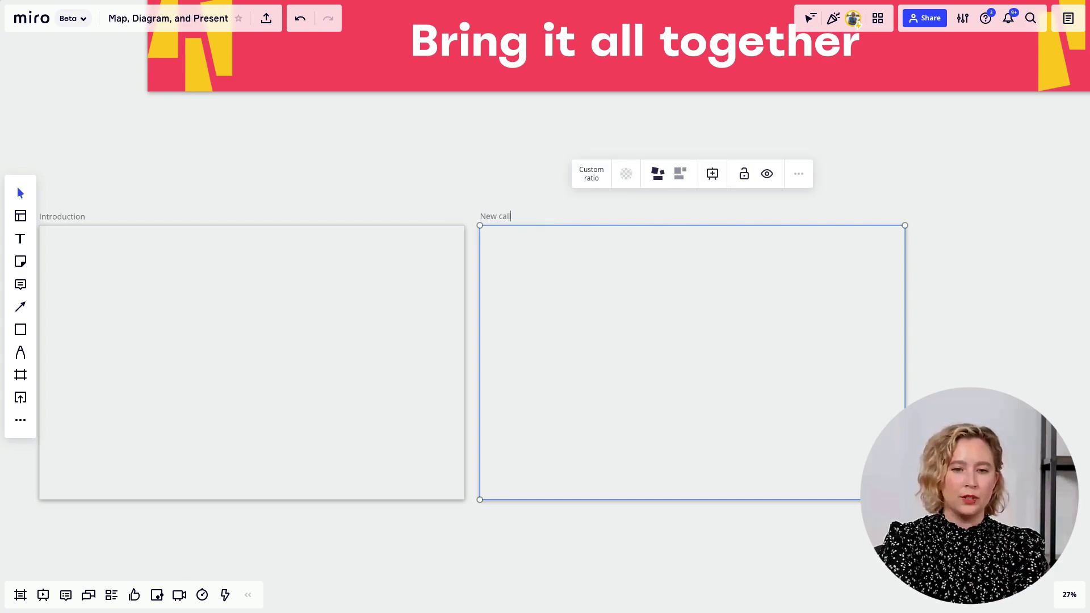
pyautogui.write(' flow')
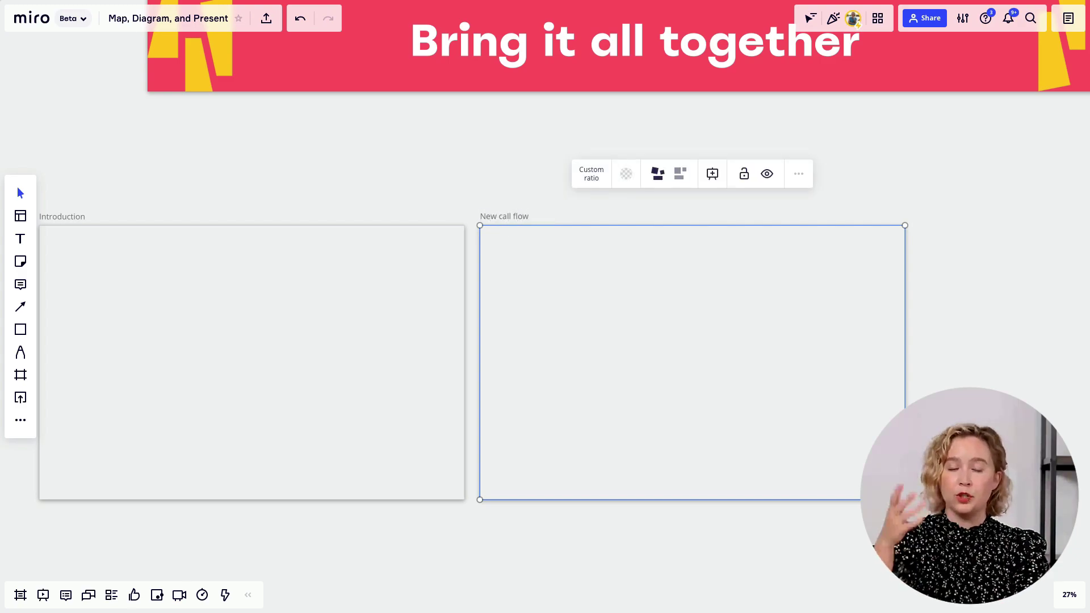
# Duplicate the "New call flow" frame and rename the copy as "Questions"
pyautogui.scroll(-5, 942, 313)
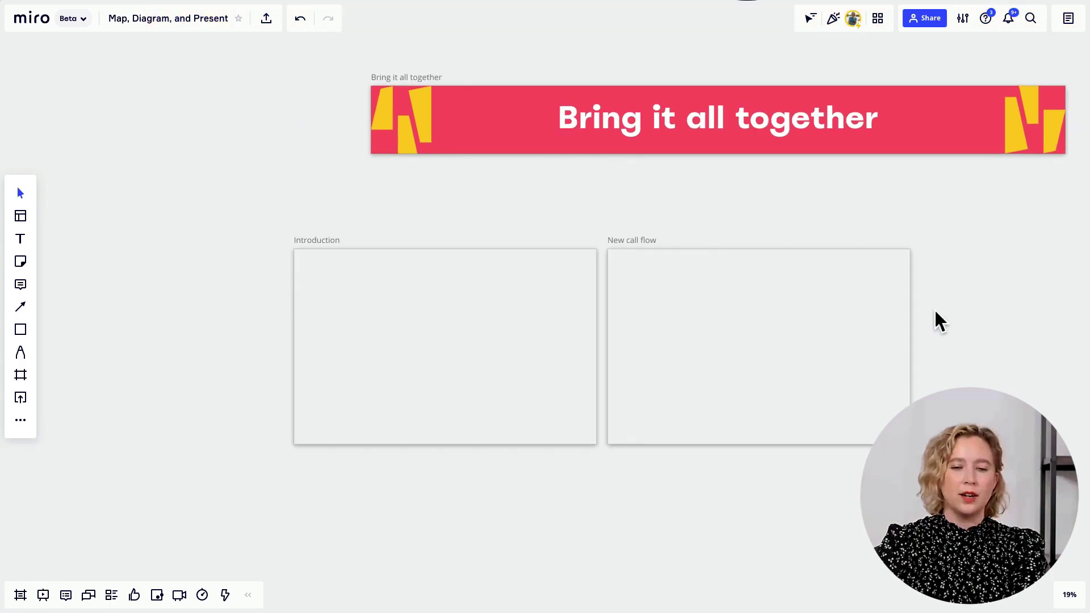
pyautogui.moveTo(913, 311); pyautogui.dragTo(697, 306)
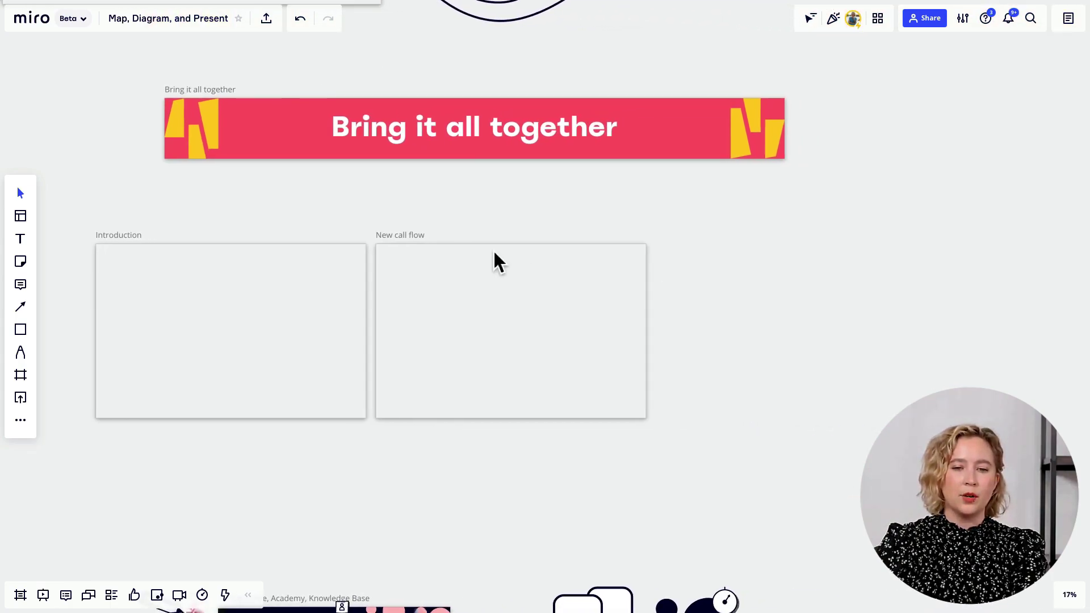
pyautogui.click(423, 240)
pyautogui.hotkey('ctrl', 'd')
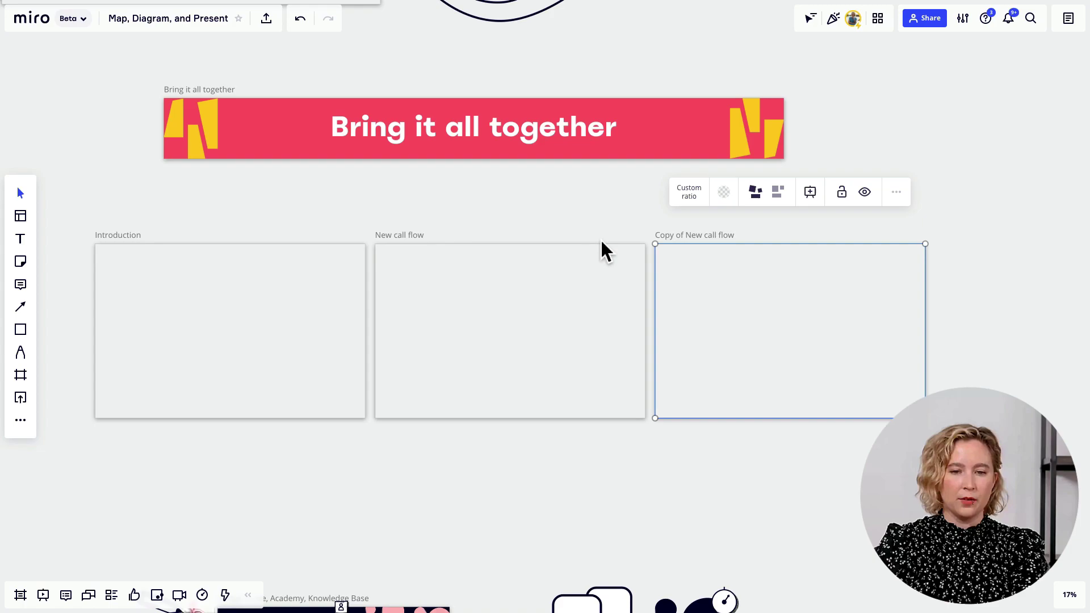
pyautogui.doubleClick(691, 237)
pyautogui.write('Cuestions')
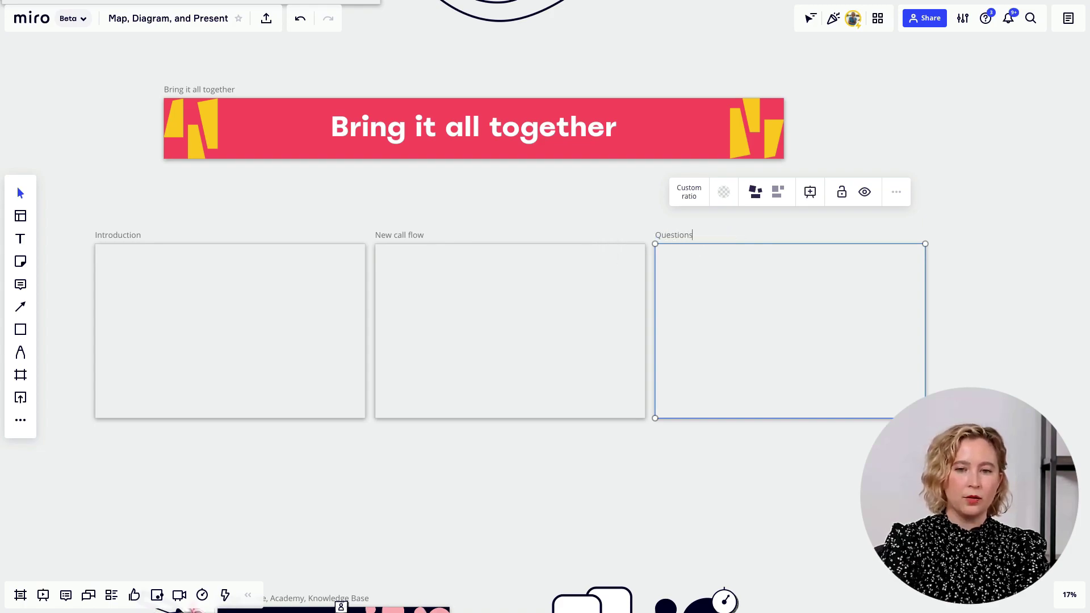
pyautogui.click(746, 285)
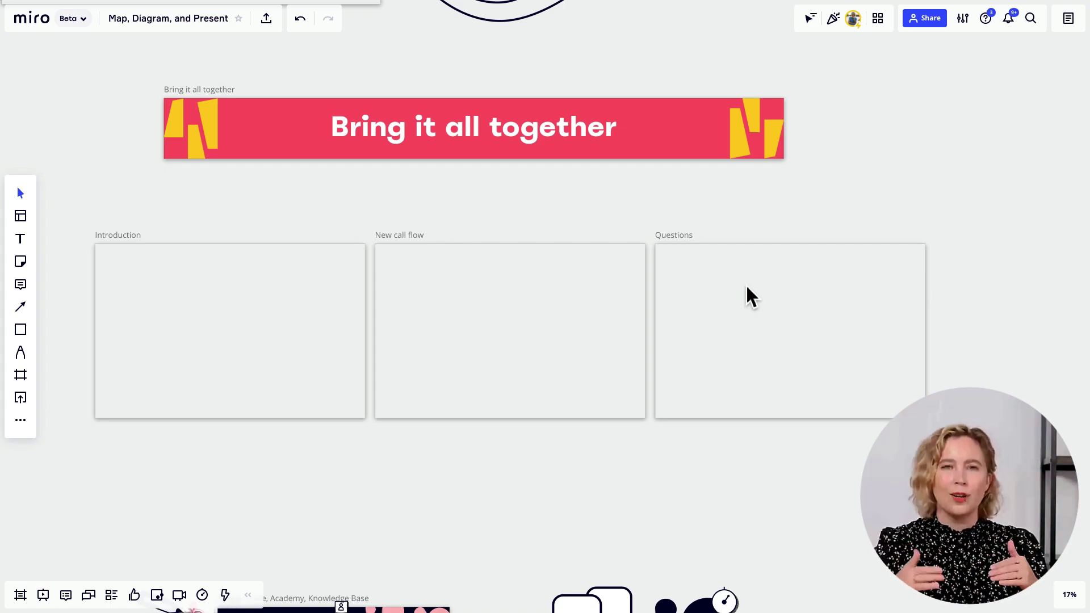
# Duplicate the whole call flowchart, from "Call help line" to "End", and move the copy onto the "New call flow" frame
pyautogui.scroll(-3, 745, 284)
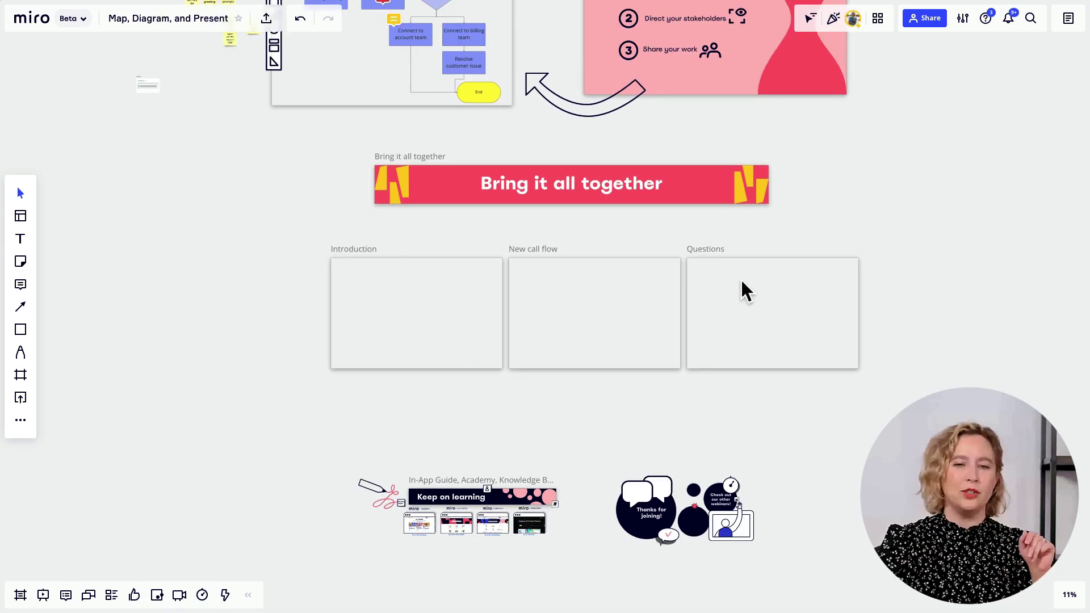
pyautogui.scroll(3, 837, 190)
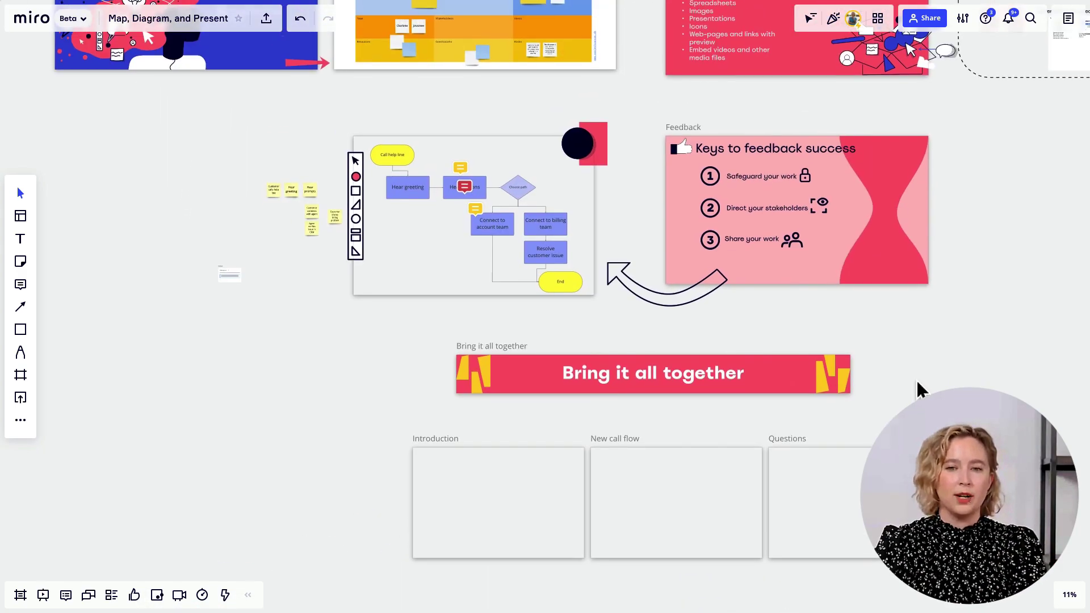
pyautogui.scroll(4, 421, 193)
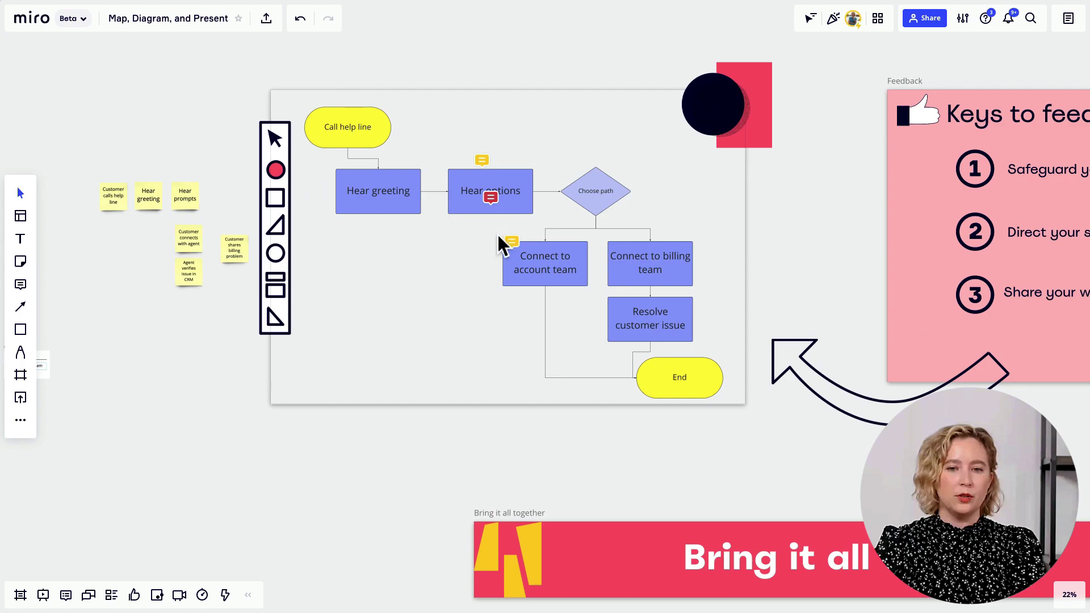
pyautogui.scroll(2, 496, 221)
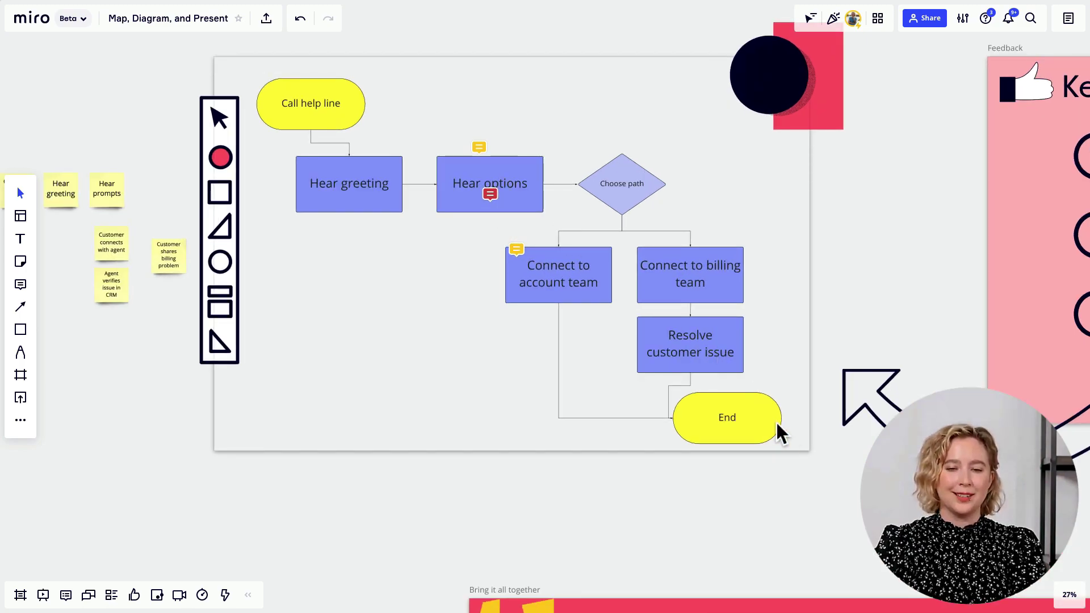
pyautogui.moveTo(797, 442); pyautogui.dragTo(267, 71)
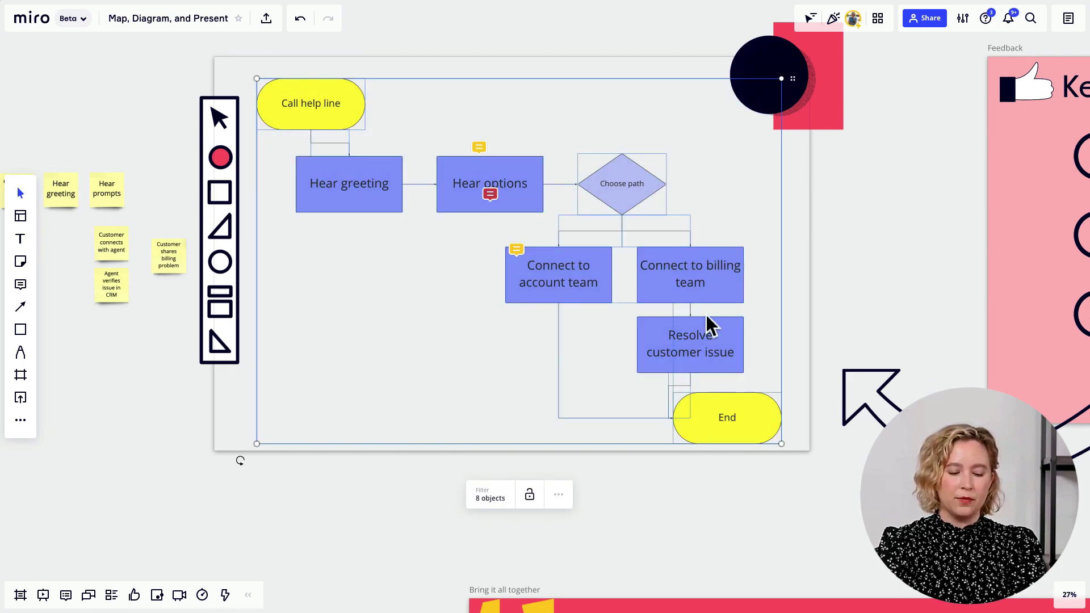
pyautogui.hotkey('ctrl', 'd')
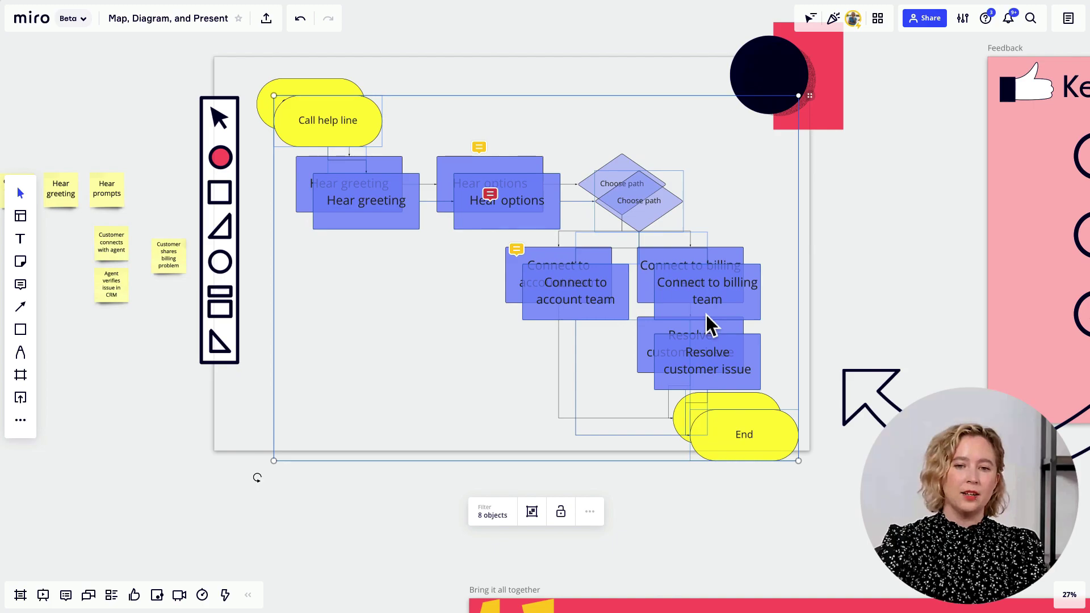
pyautogui.scroll(-6, 704, 314)
pyautogui.moveTo(731, 351); pyautogui.dragTo(894, 578)
pyautogui.scroll(-3, 852, 382)
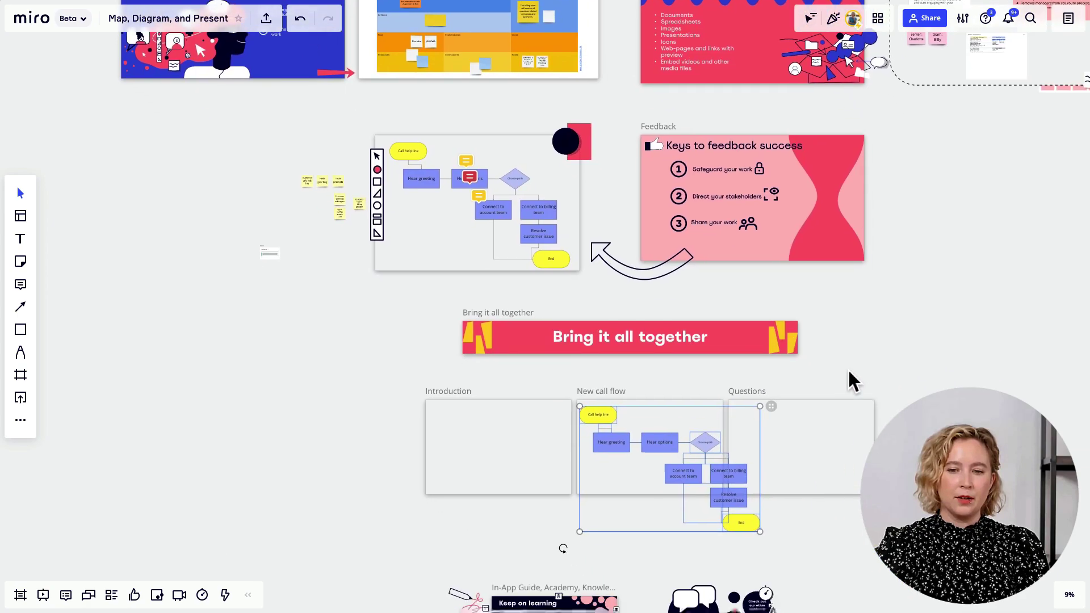
# Scale down the copied flowchart so it fits inside the "New call flow" frame
pyautogui.scroll(6, 703, 523)
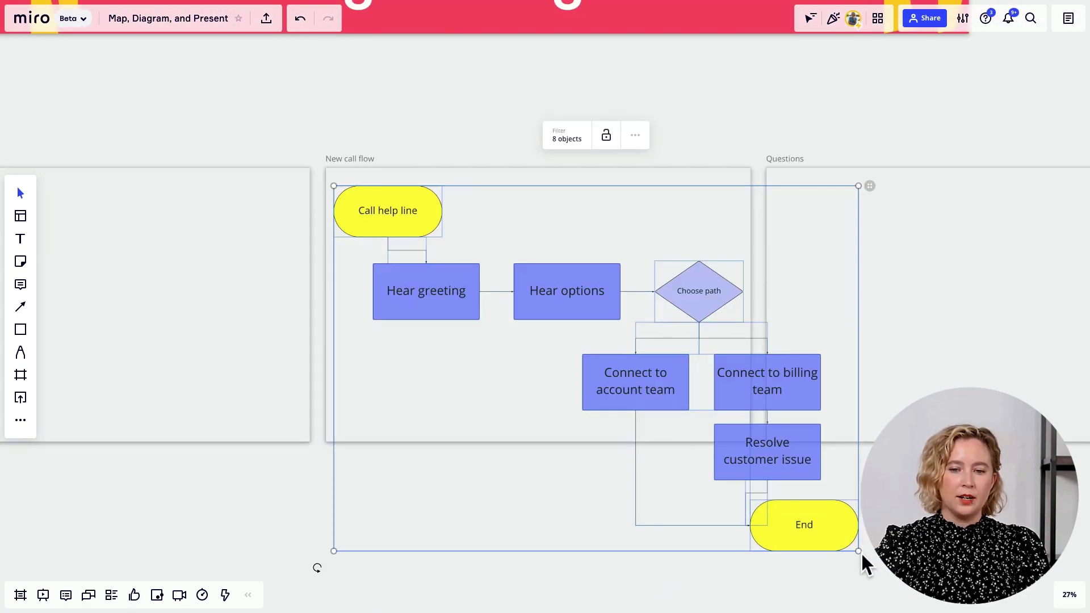
pyautogui.moveTo(861, 553); pyautogui.dragTo(704, 407)
pyautogui.click(664, 463)
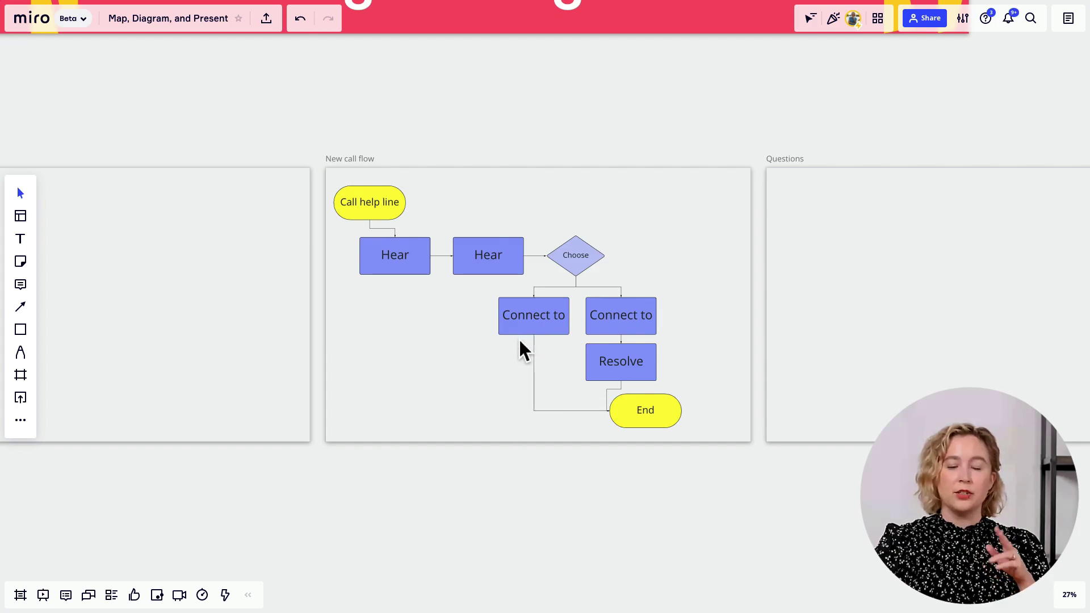
# Add a text box in the upper-left corner of the Introduction frame and set its font size to 144
pyautogui.moveTo(273, 489); pyautogui.dragTo(552, 536)
pyautogui.scroll(3, 302, 337)
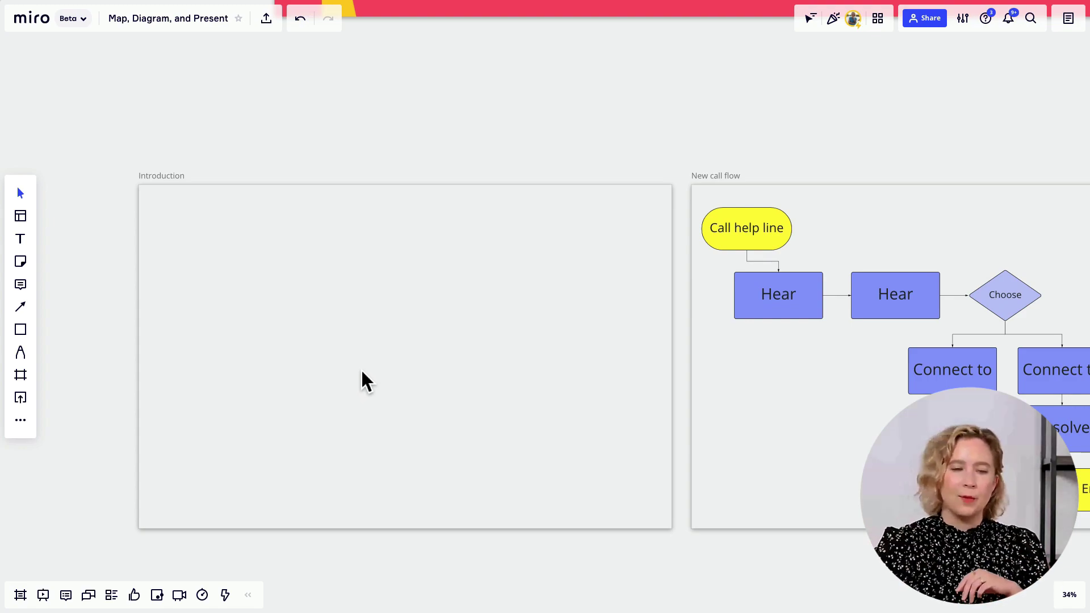
pyautogui.scroll(1, 328, 371)
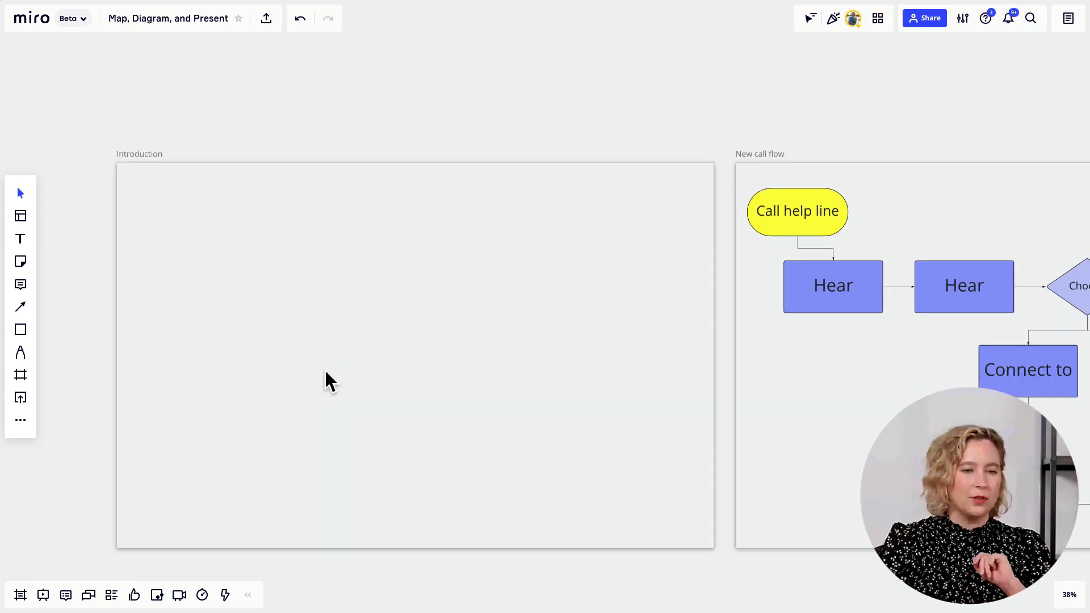
pyautogui.click(33, 248)
pyautogui.click(154, 192)
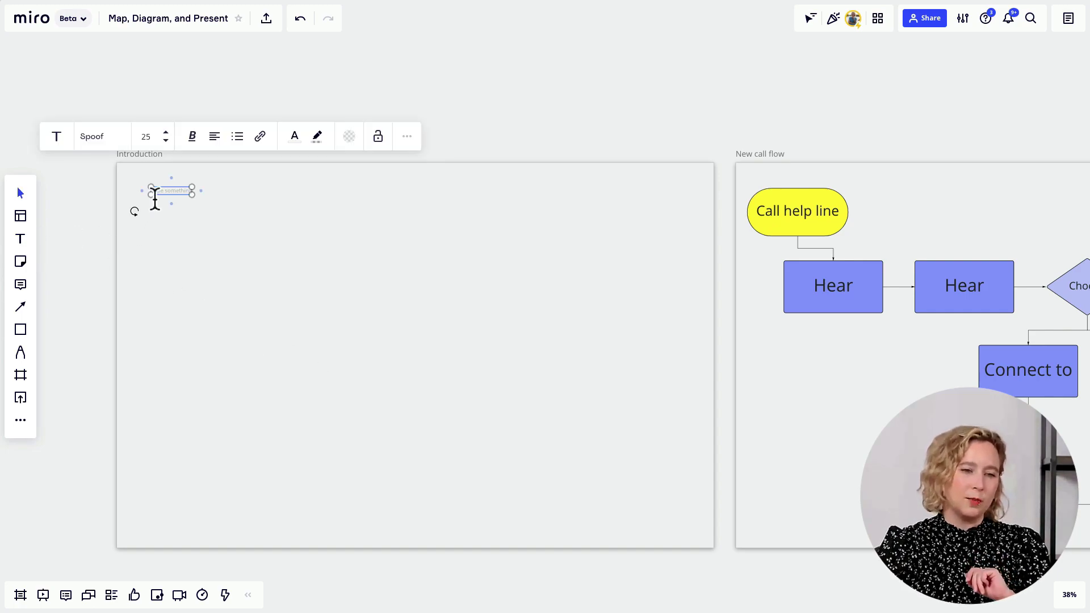
pyautogui.click(166, 133)
pyautogui.click(166, 132)
pyautogui.click(166, 132)
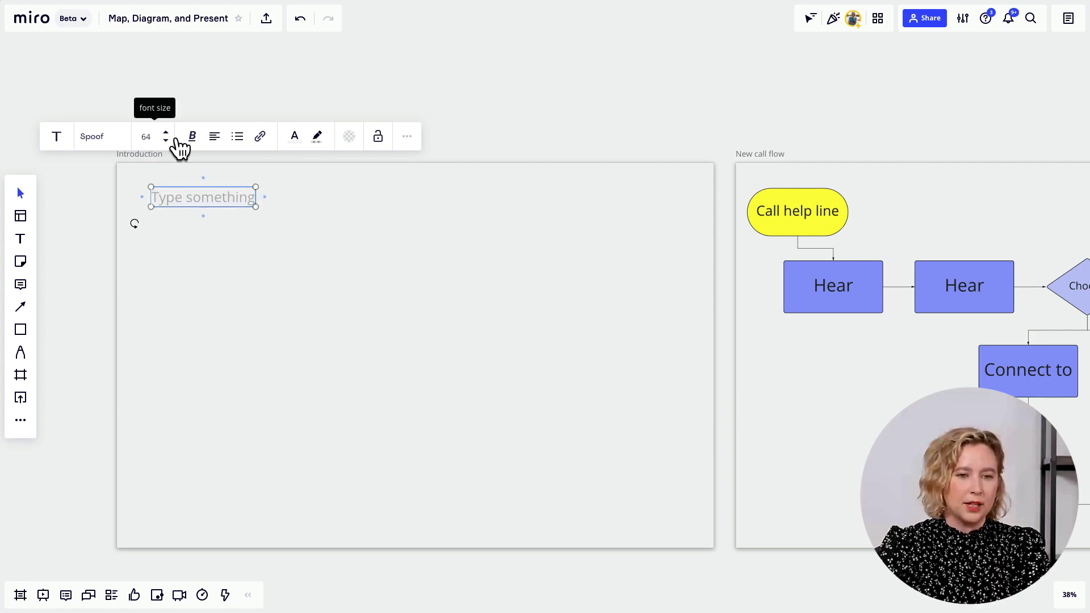
pyautogui.click(166, 133)
pyautogui.click(166, 133)
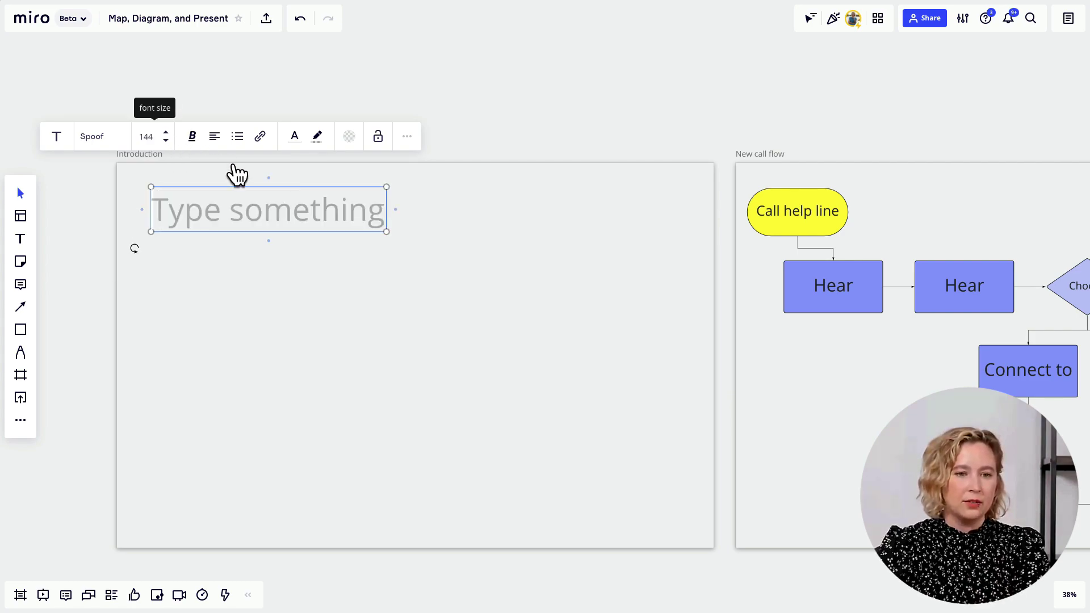
# Make the text box's font colour black and enter the title "New billing team process"
pyautogui.click(307, 142)
pyautogui.click(265, 237)
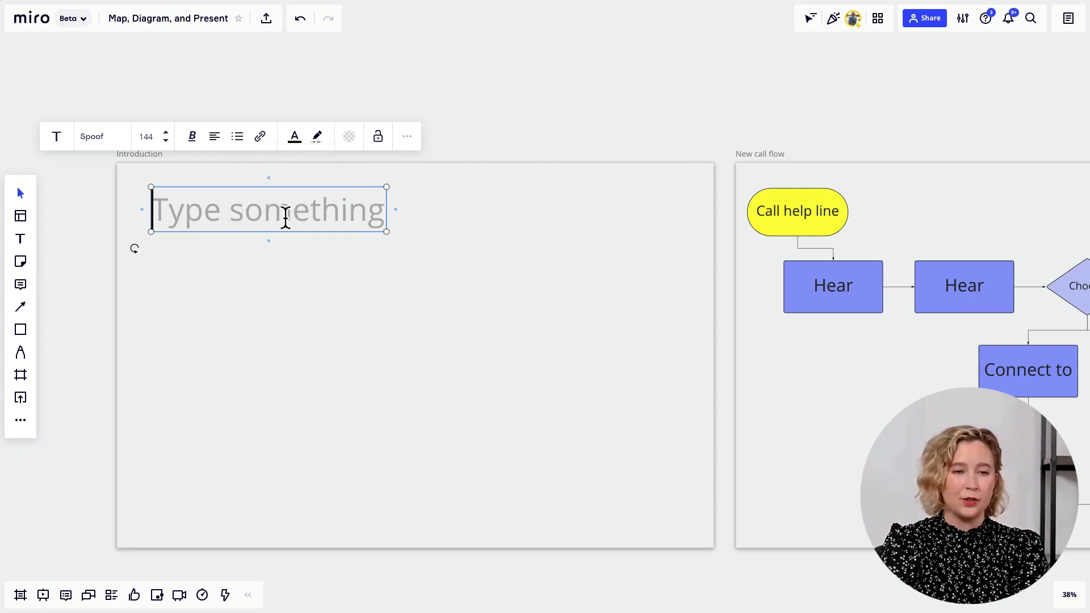
pyautogui.write('New bi')
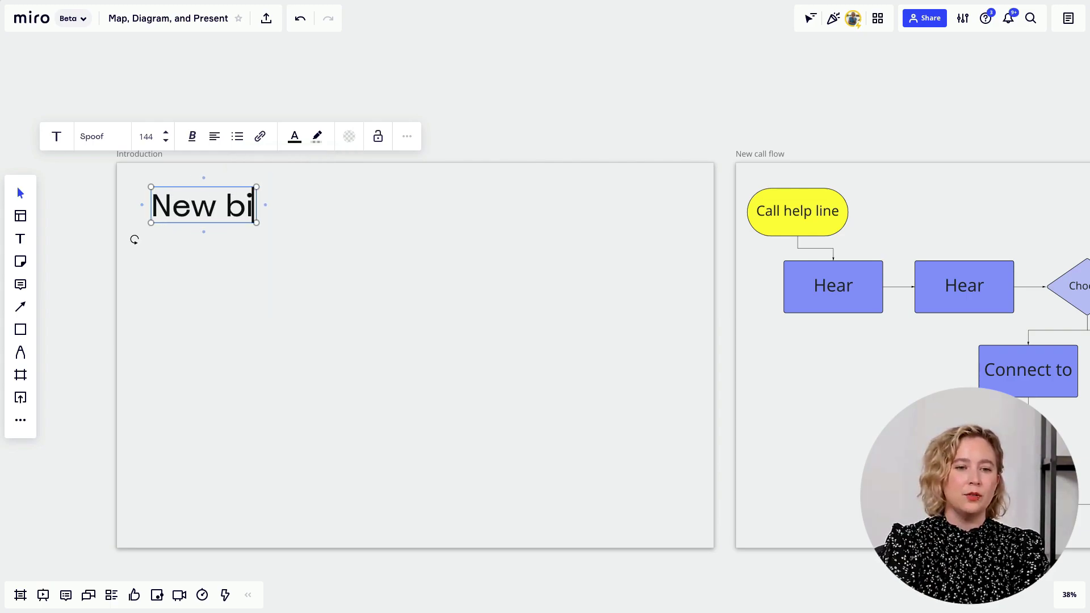
pyautogui.write('lling team process')
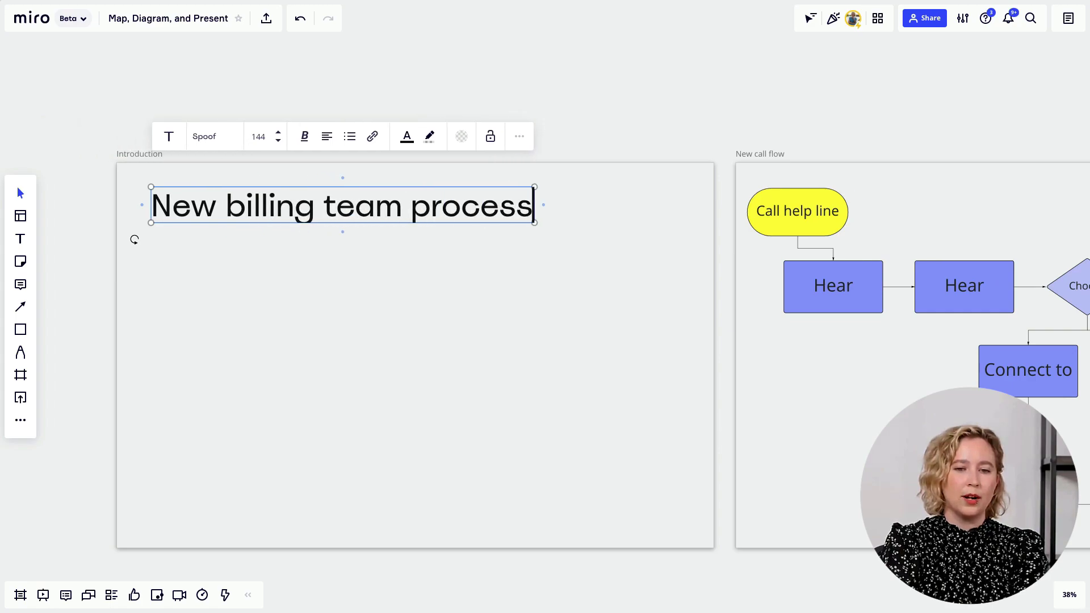
pyautogui.moveTo(348, 326); pyautogui.dragTo(327, 345)
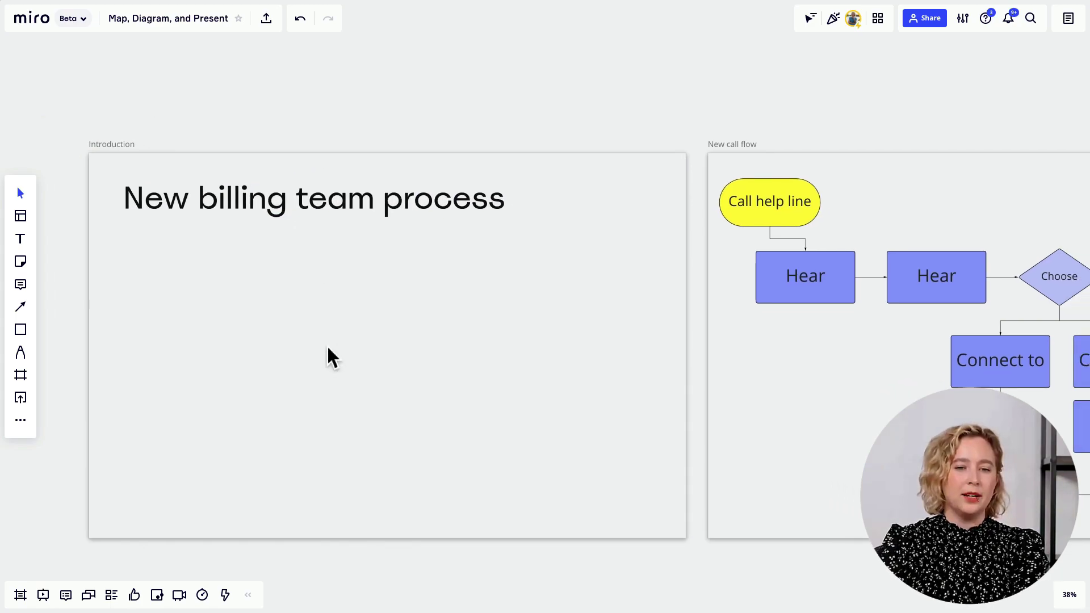
# Search Unsplash for "phone" and add the photo of the black rotary telephone to the Introduction frame
pyautogui.hscroll(-2, 307, 361)
pyautogui.scroll(2, 324, 358)
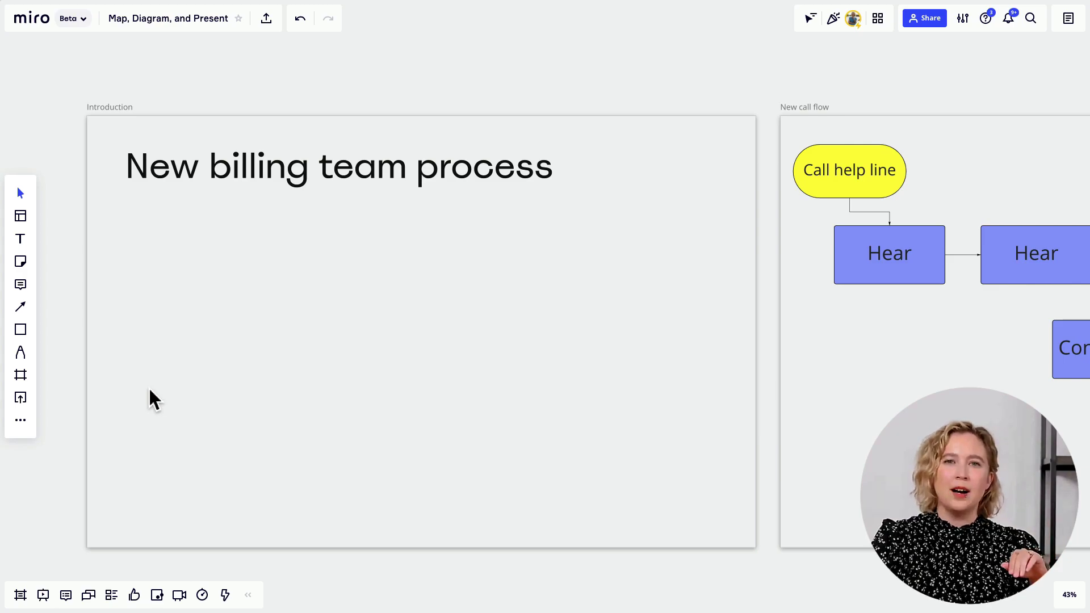
pyautogui.click(33, 430)
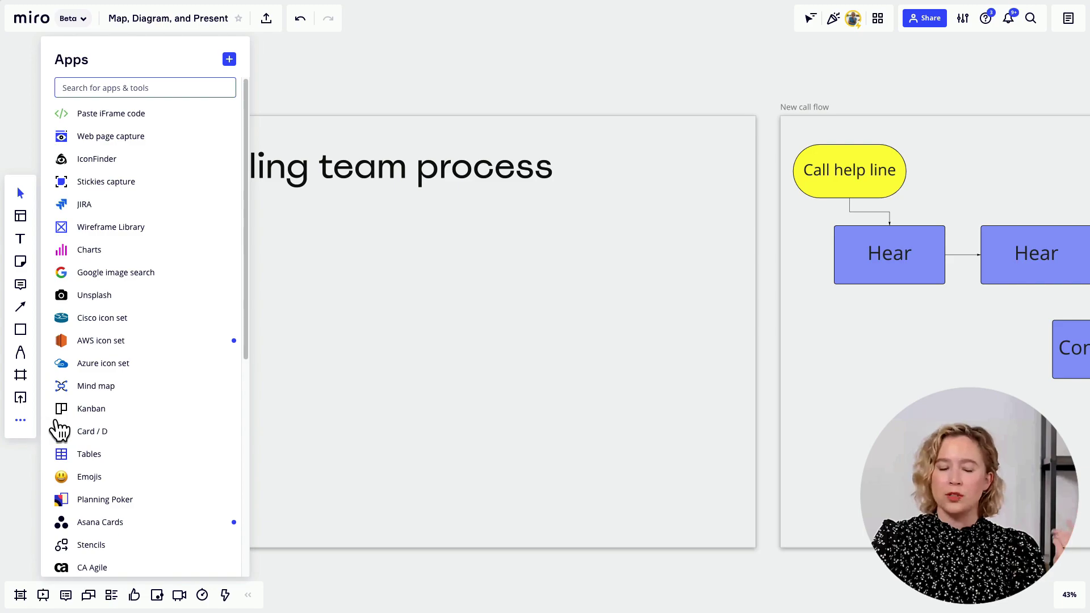
pyautogui.click(123, 307)
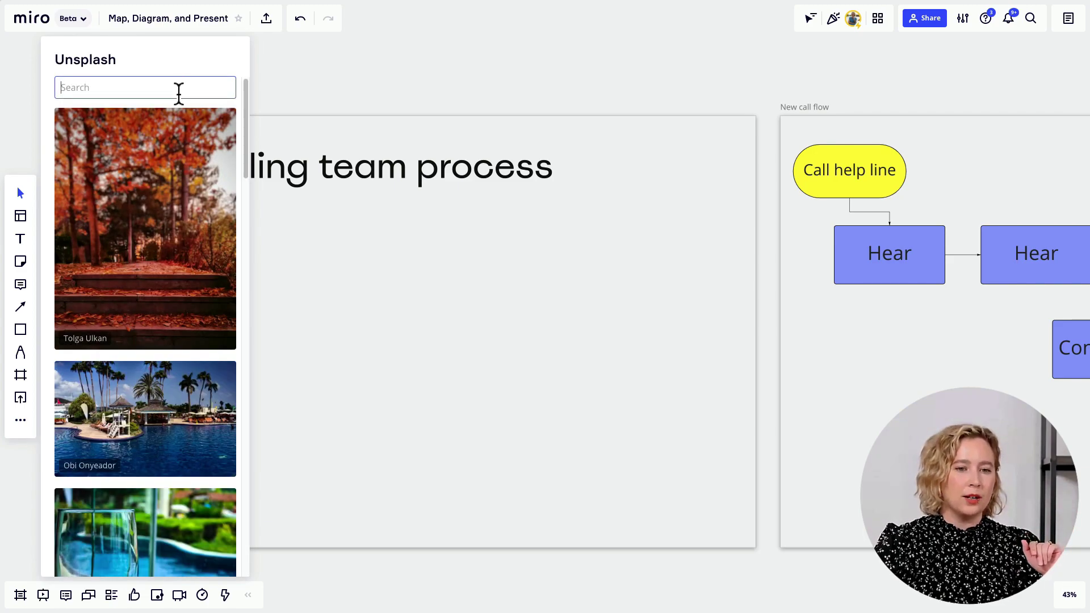
pyautogui.write('phone')
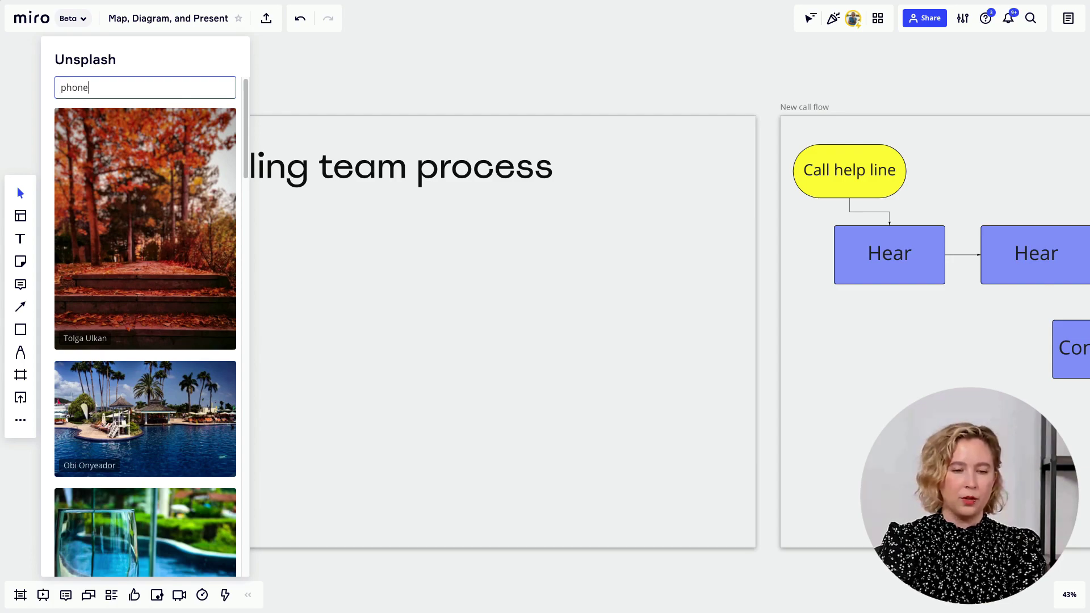
pyautogui.scroll(-5, 170, 377)
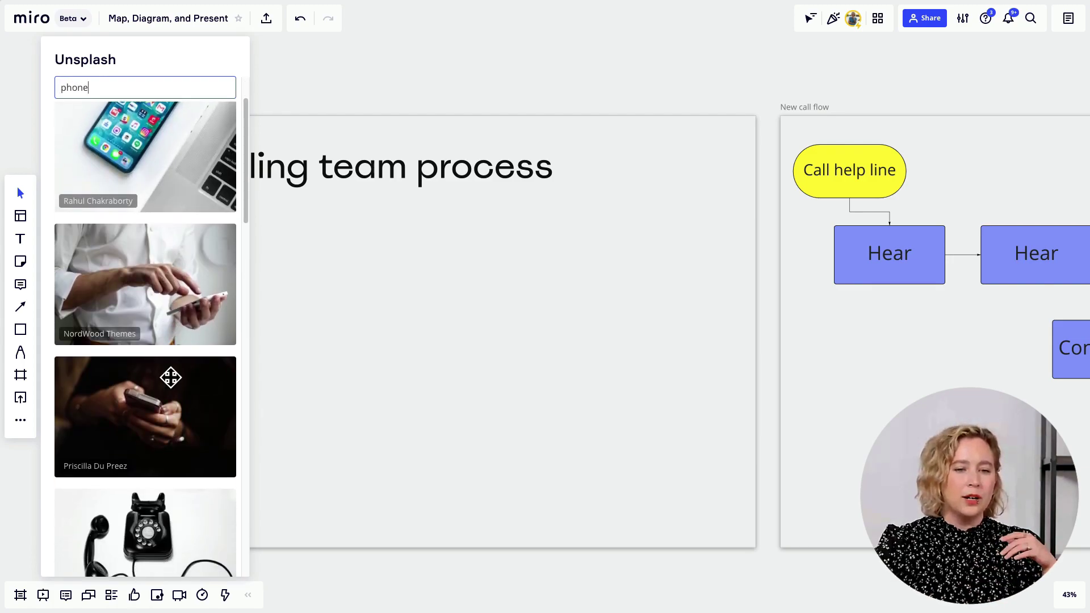
pyautogui.moveTo(166, 381); pyautogui.dragTo(352, 380)
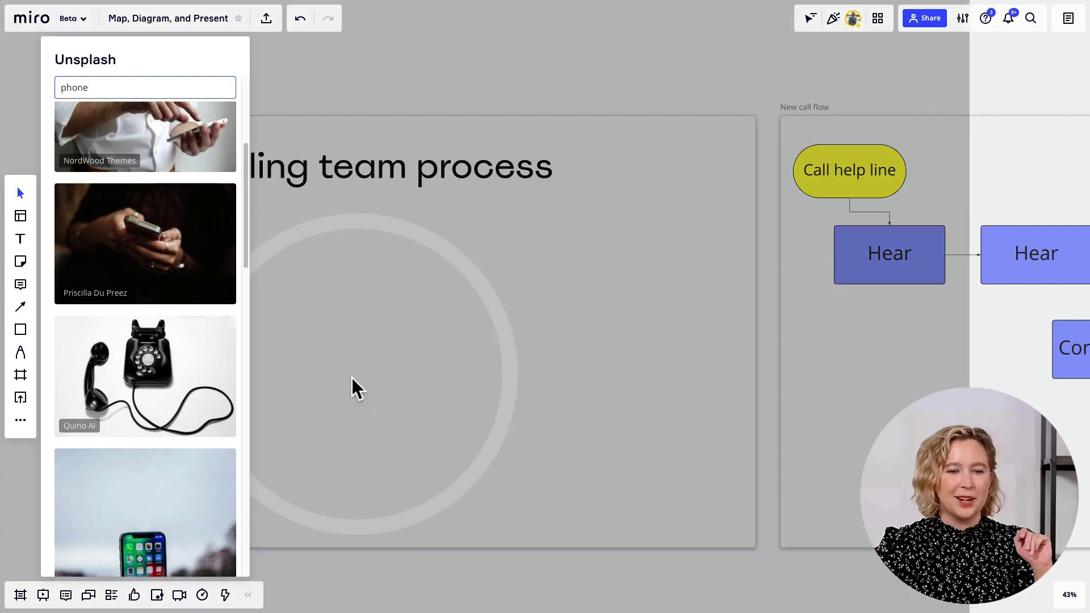
pyautogui.scroll(-3, 522, 386)
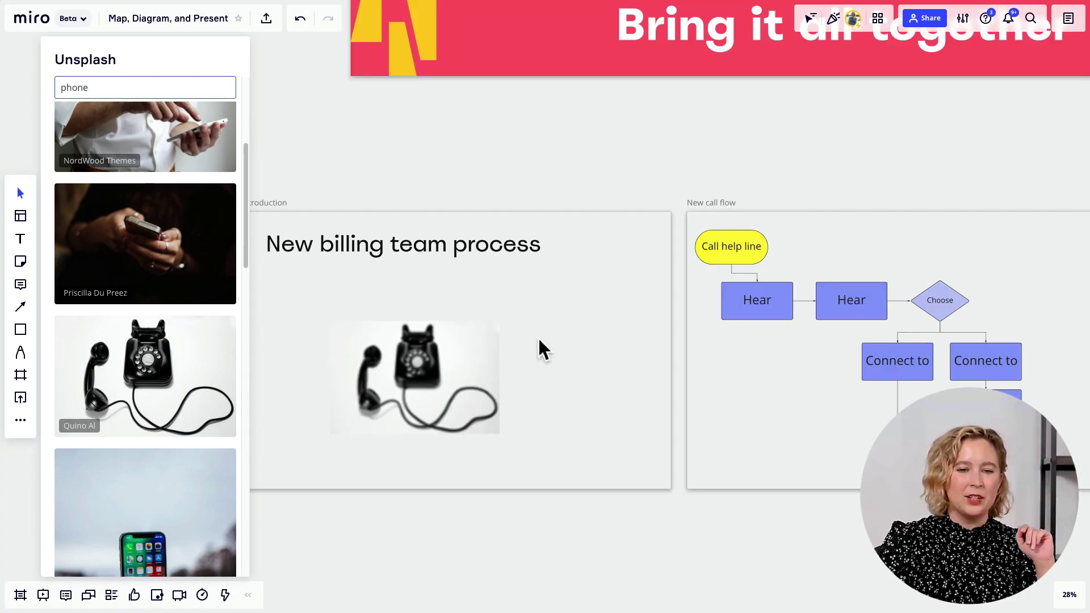
pyautogui.click(500, 182)
# Move the title "New billing team process" above the Introduction frame and enlarge the telephone photo from the frame's upper-left corner to fill it
pyautogui.click(430, 393)
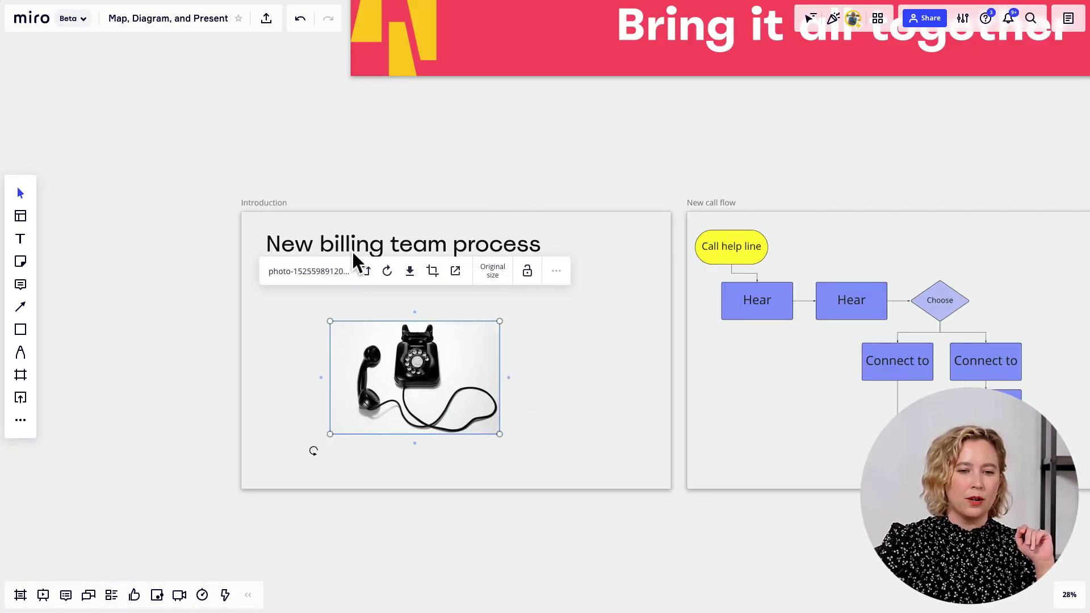
pyautogui.moveTo(359, 251); pyautogui.dragTo(359, 177)
pyautogui.moveTo(391, 374); pyautogui.dragTo(320, 289)
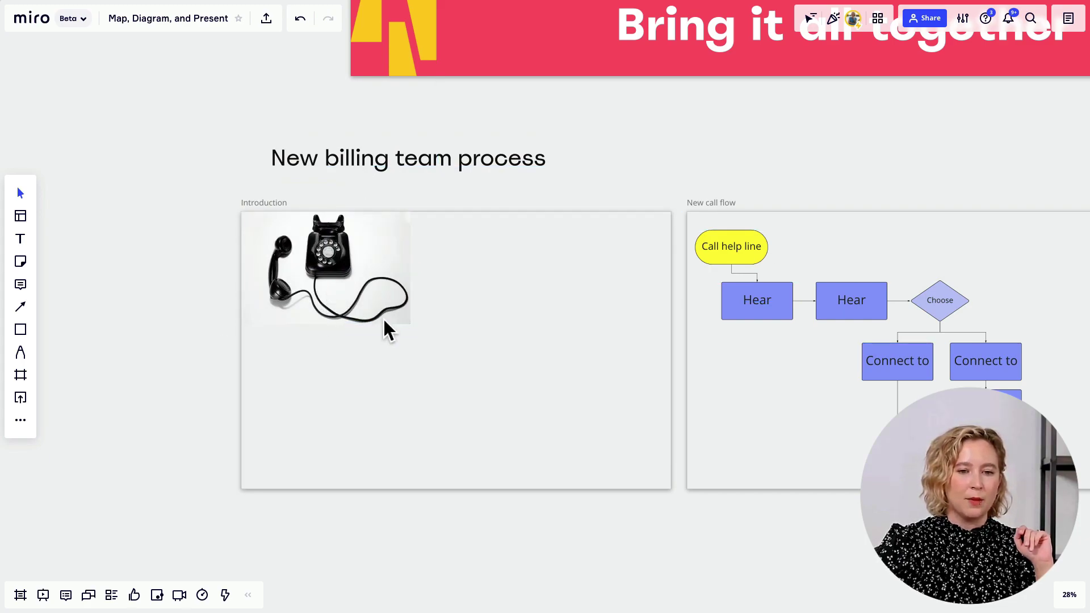
pyautogui.moveTo(414, 327); pyautogui.dragTo(694, 486)
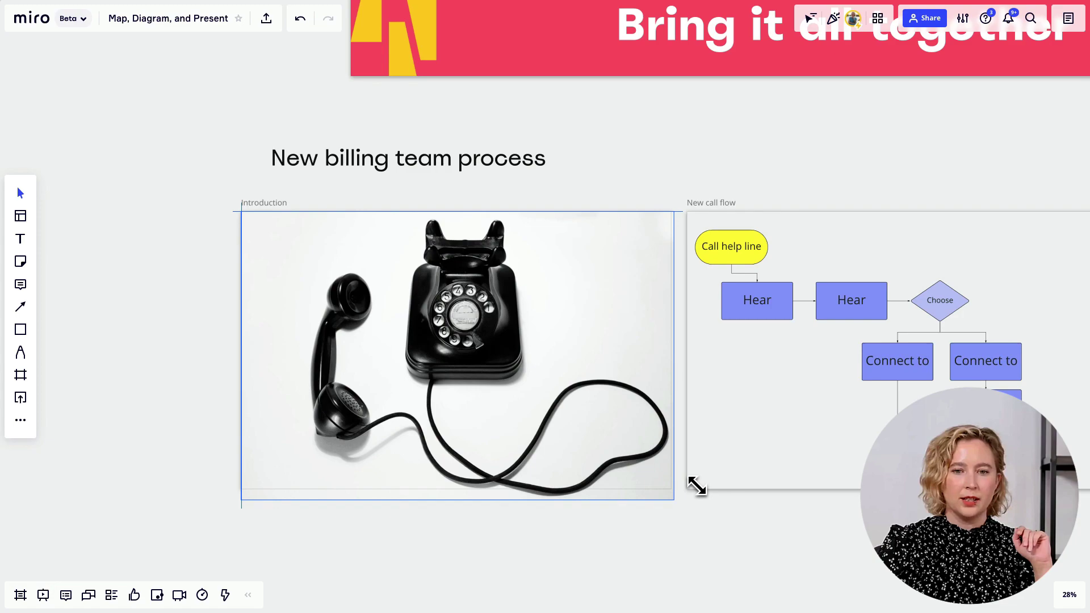
pyautogui.scroll(3, 488, 438)
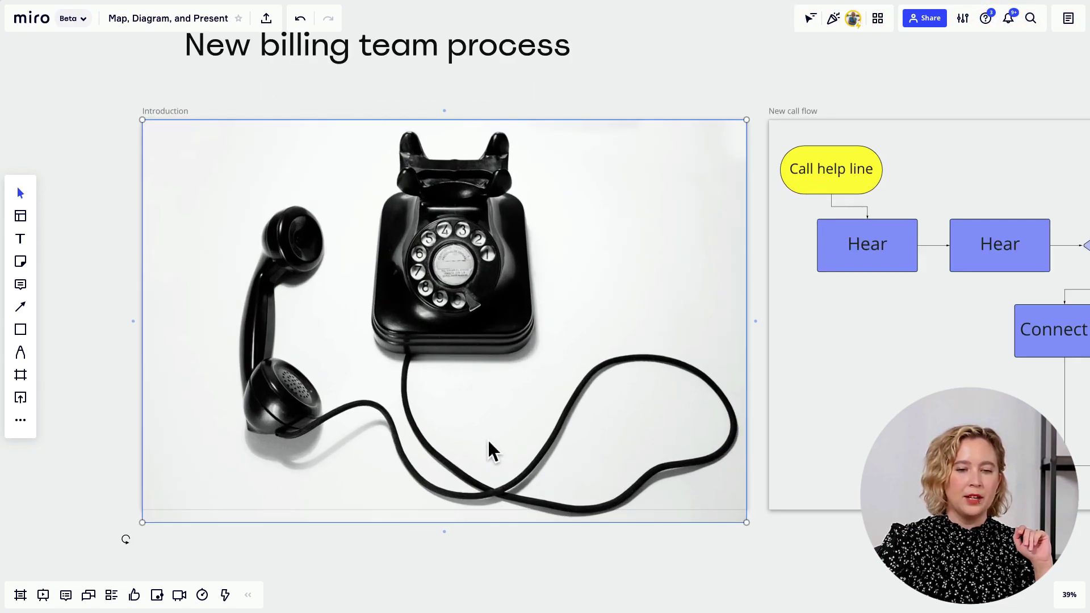
# Crop the bottom edge of the telephone photo to match the lower edge of the Introduction frame
pyautogui.click(452, 378)
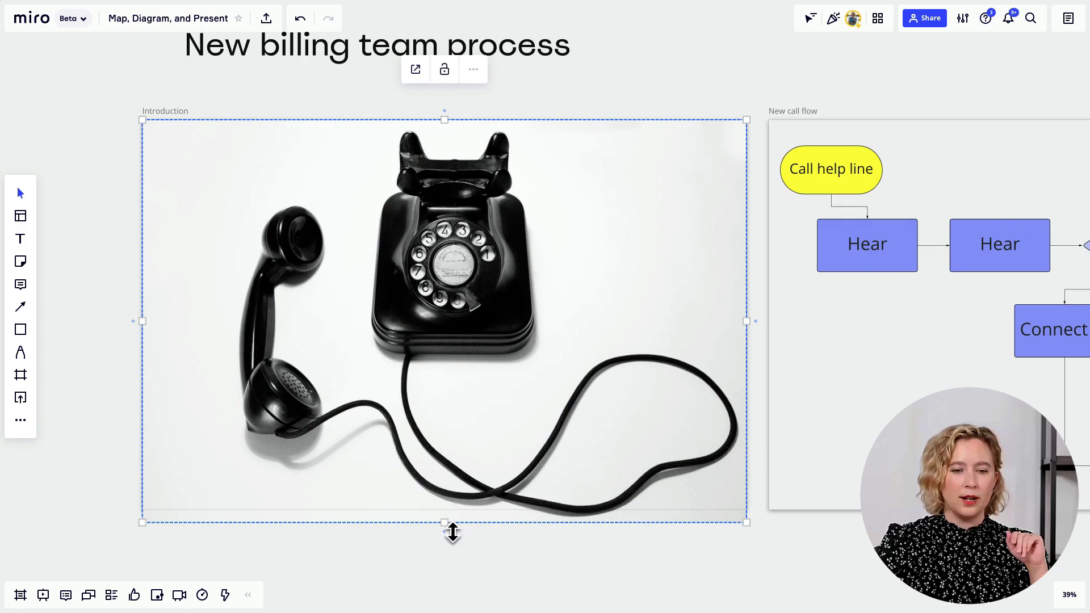
pyautogui.moveTo(453, 532)
pyautogui.mouseDown()
pyautogui.moveTo(453, 500)
pyautogui.moveTo(452, 518)
pyautogui.mouseUp()
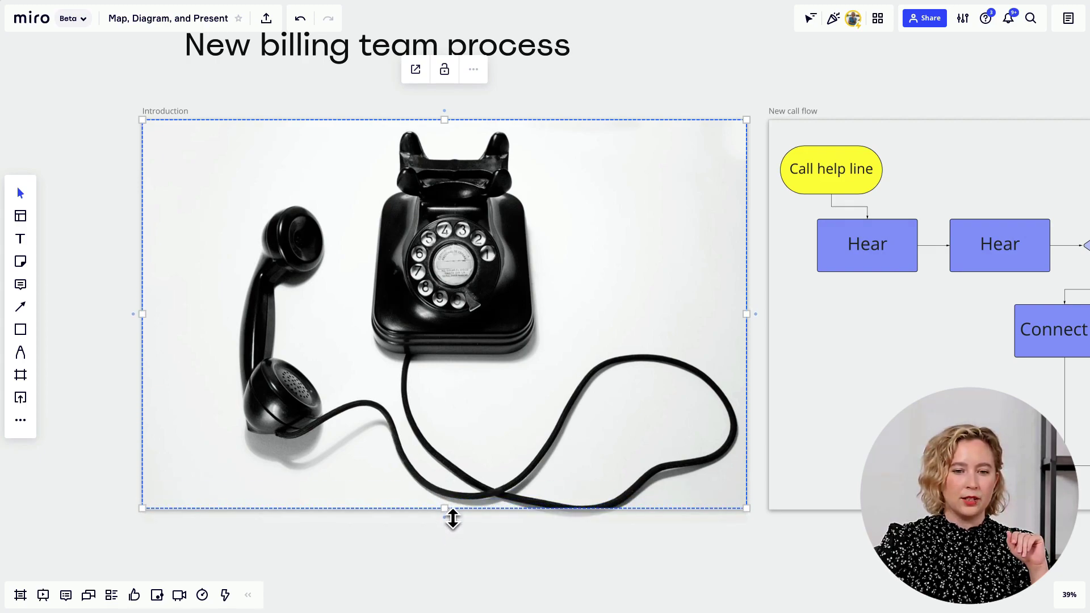
pyautogui.click(486, 540)
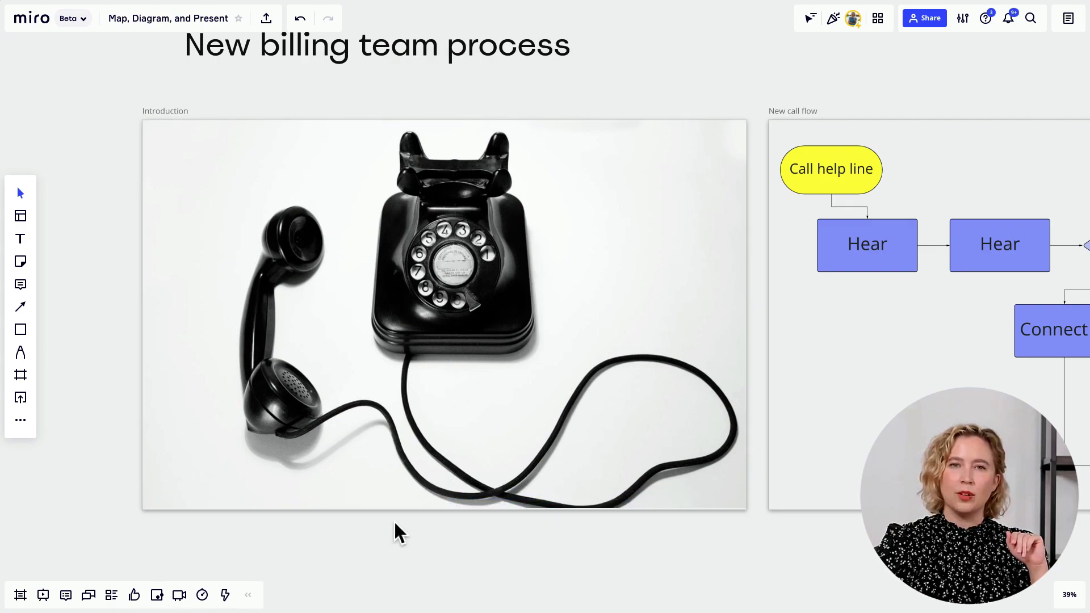
# Move the title "New billing team process" closer to the Introduction frame and bring it to the front
pyautogui.scroll(-2, 394, 489)
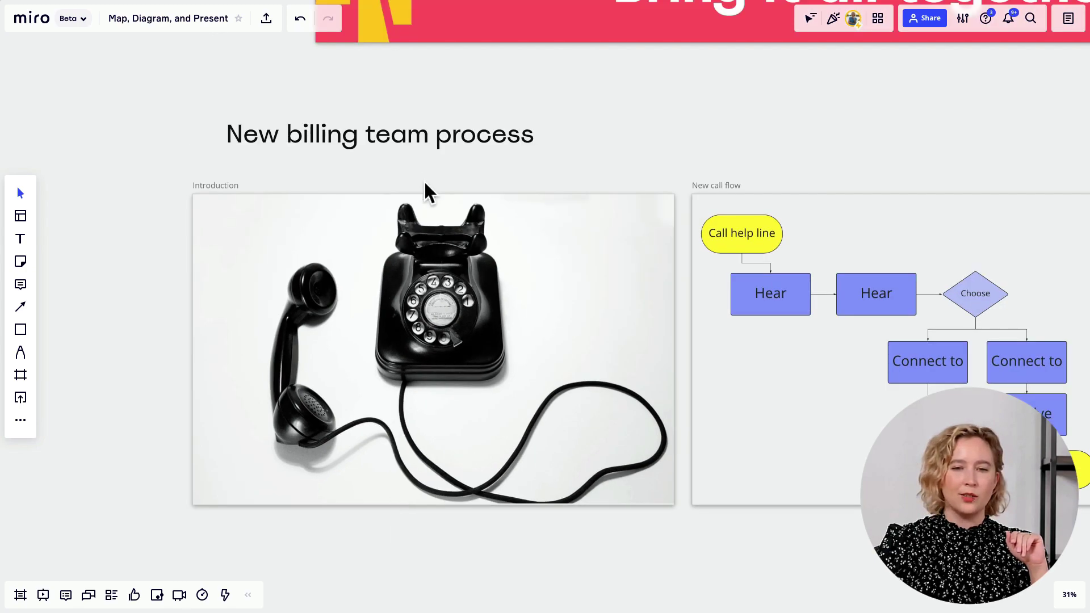
pyautogui.moveTo(416, 144); pyautogui.dragTo(408, 177)
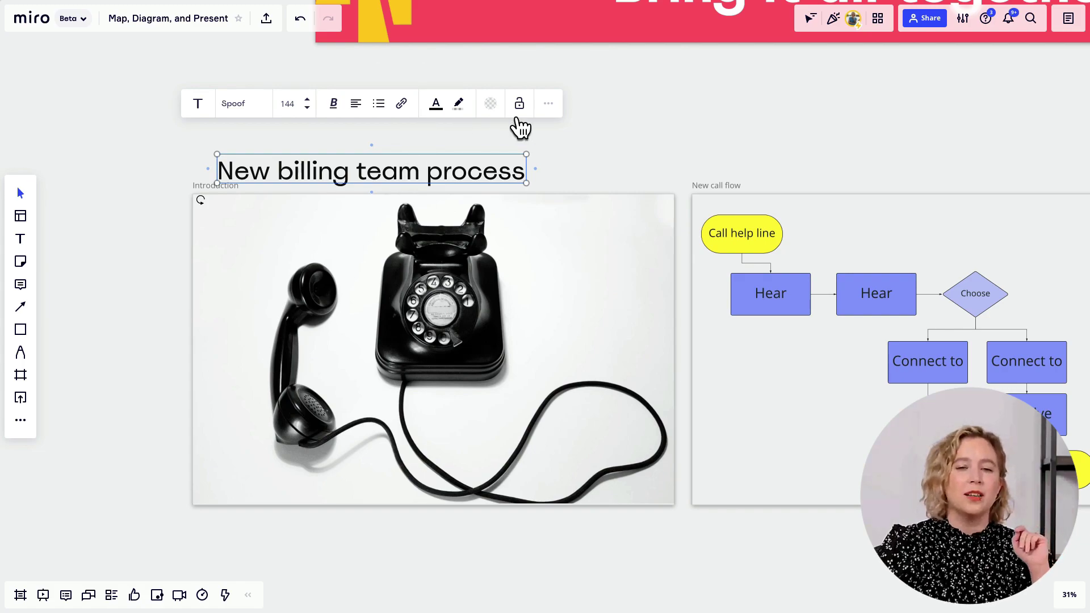
pyautogui.click(557, 117)
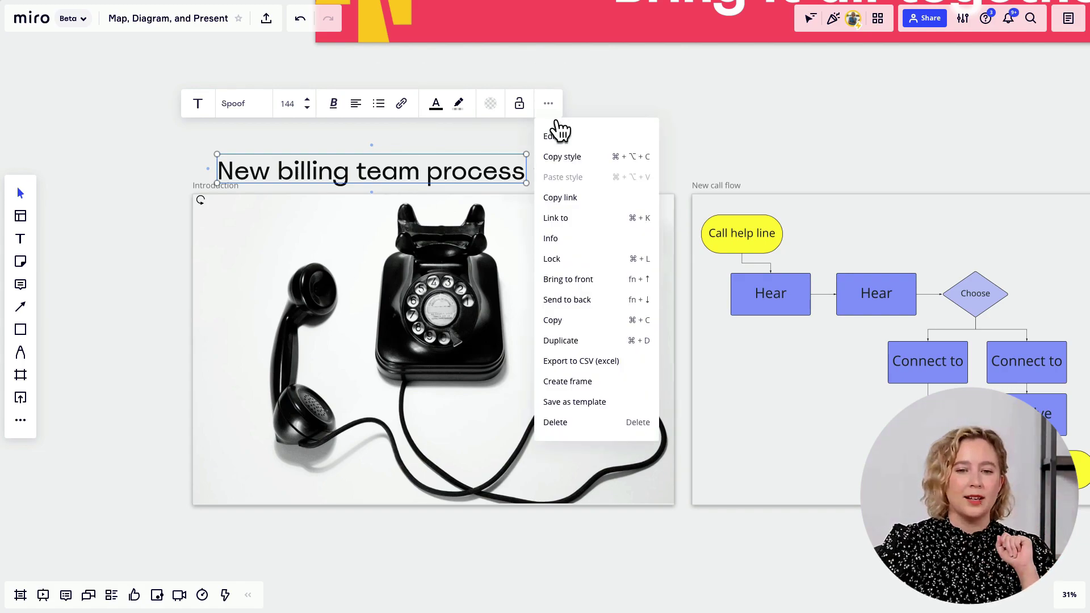
pyautogui.click(574, 279)
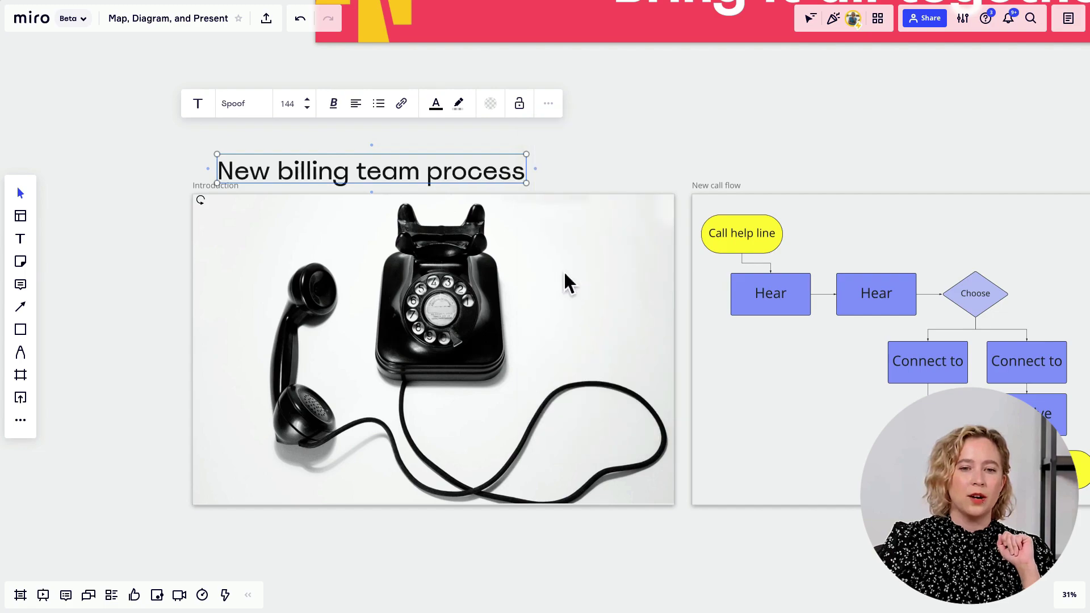
# Wrap the title onto two lines and place it over the upper-left corner of the telephone photo
pyautogui.moveTo(492, 172); pyautogui.dragTo(394, 217)
pyautogui.click(377, 154)
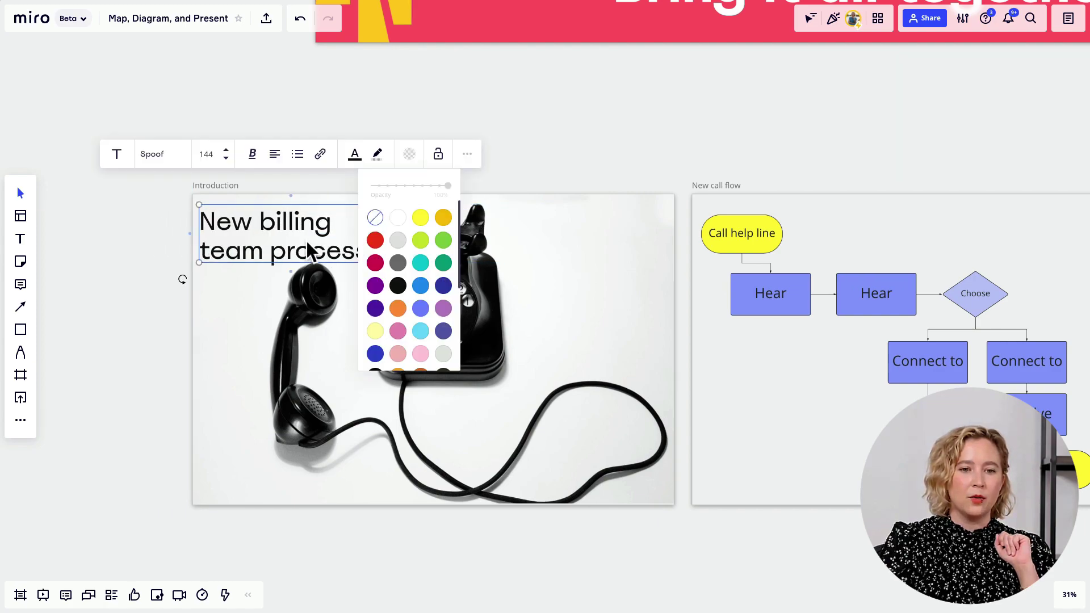
pyautogui.moveTo(305, 241); pyautogui.dragTo(308, 248)
pyautogui.click(489, 176)
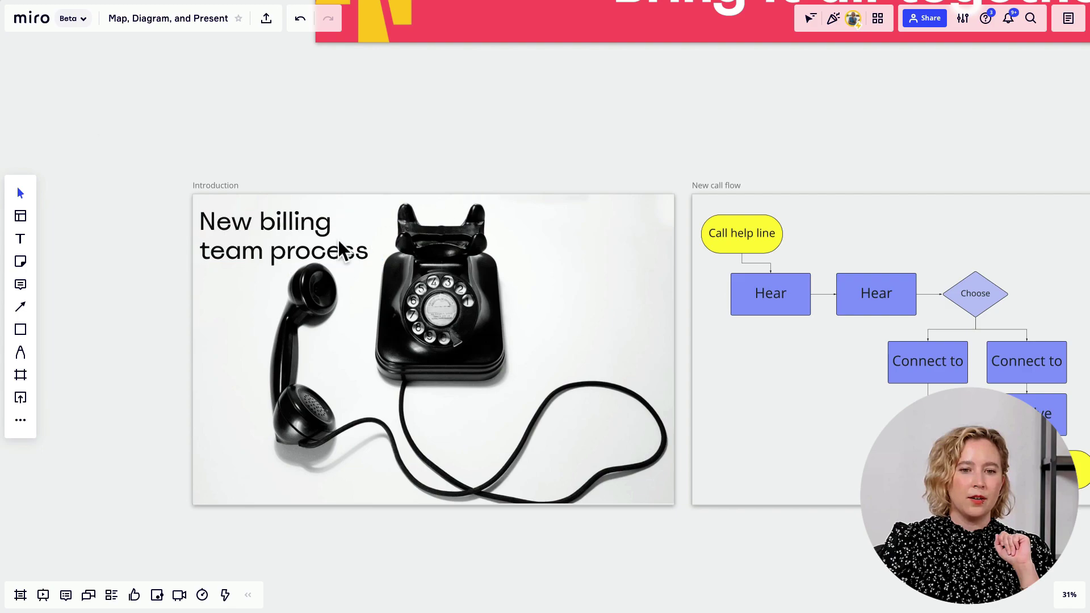
# Insert the Stickies Packs template from the Building Blocks category into the empty Questions frame
pyautogui.scroll(-3, 577, 292)
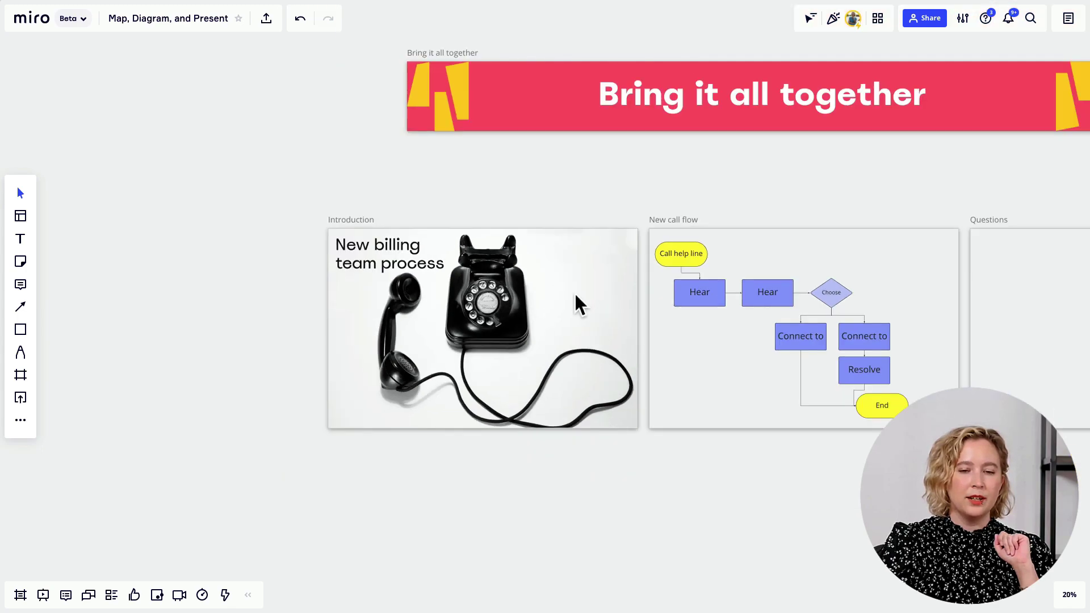
pyautogui.moveTo(718, 360); pyautogui.dragTo(479, 346)
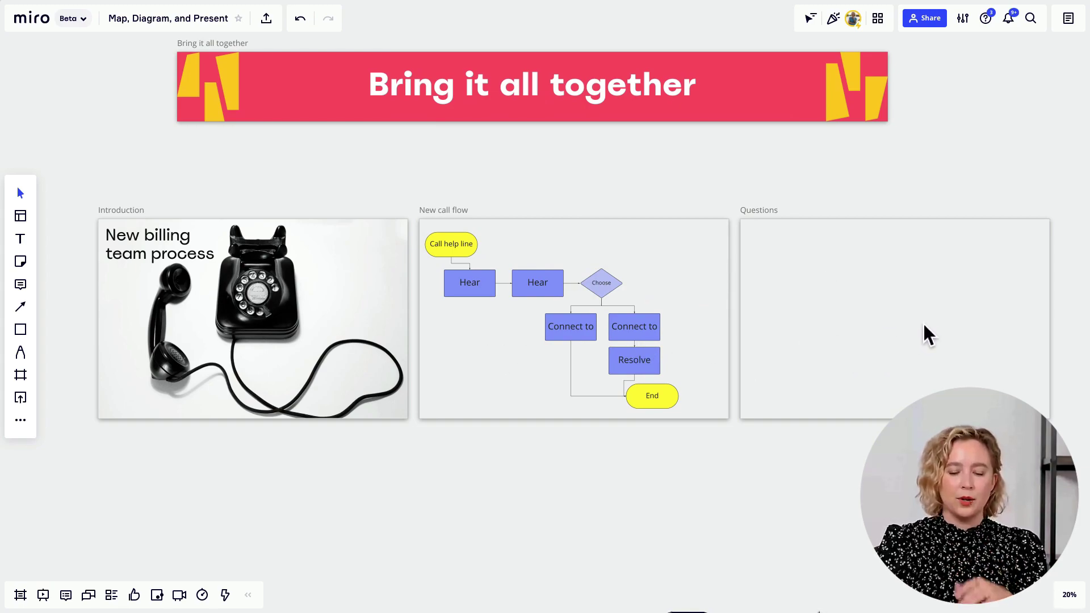
pyautogui.moveTo(924, 323); pyautogui.dragTo(605, 343)
pyautogui.scroll(3, 618, 343)
pyautogui.scroll(1, 618, 343)
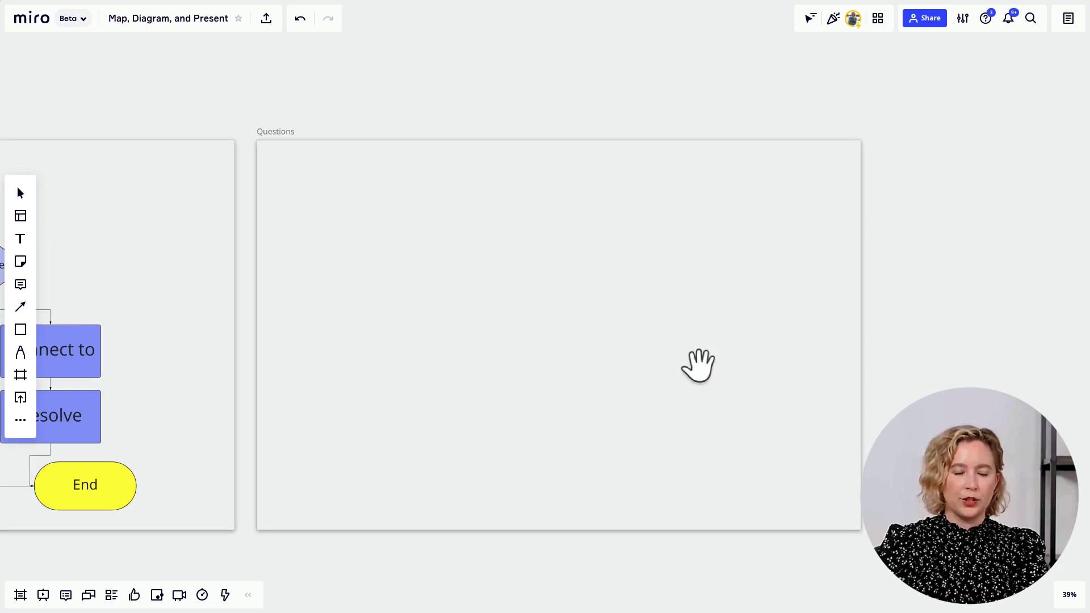
pyautogui.moveTo(699, 365); pyautogui.dragTo(623, 348)
pyautogui.scroll(1, 508, 332)
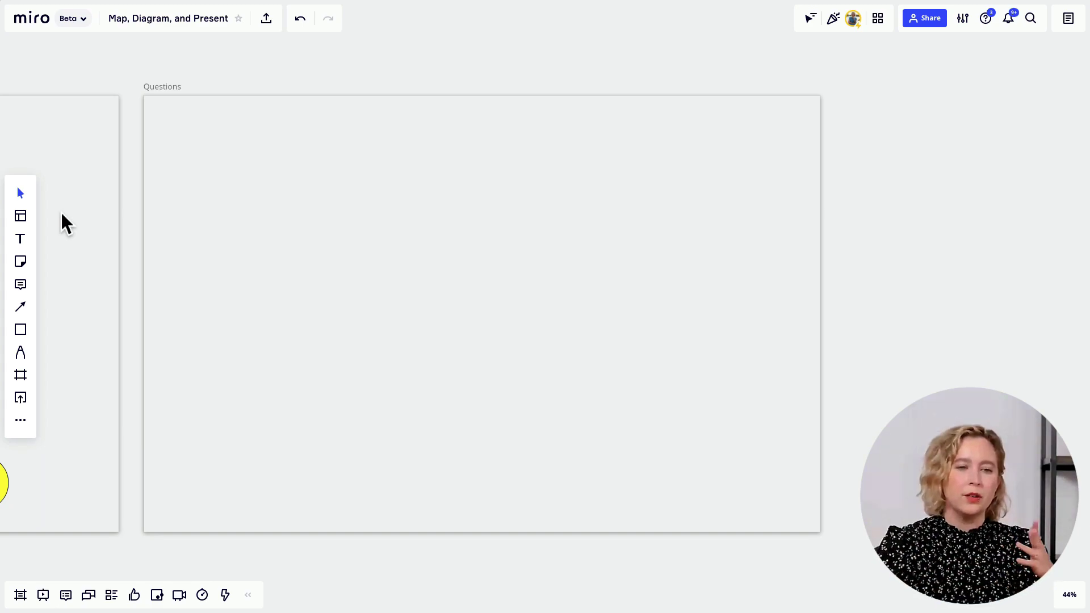
pyautogui.click(29, 216)
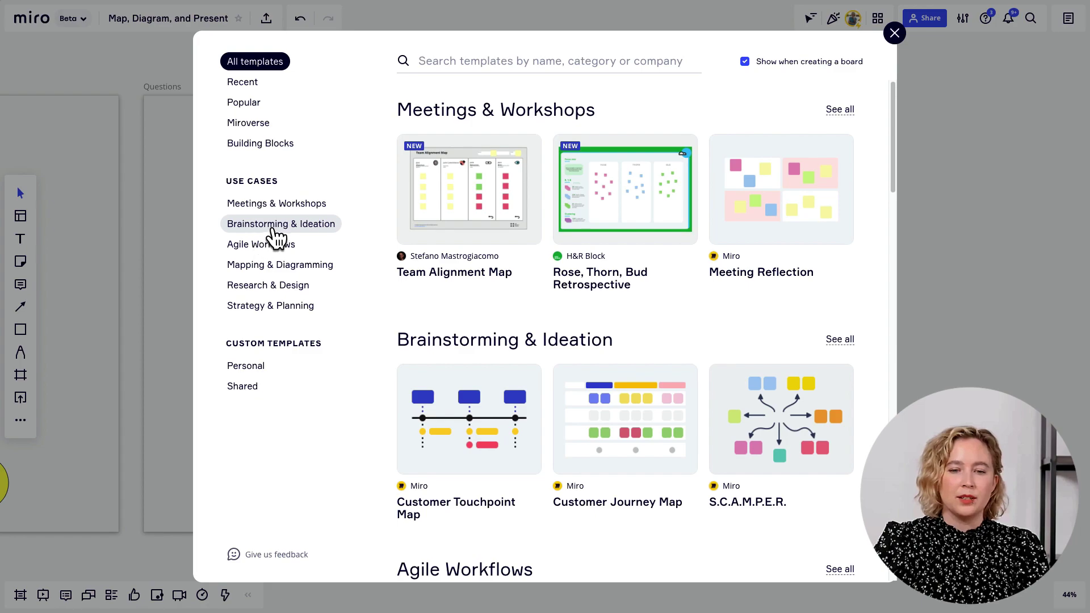
pyautogui.click(285, 147)
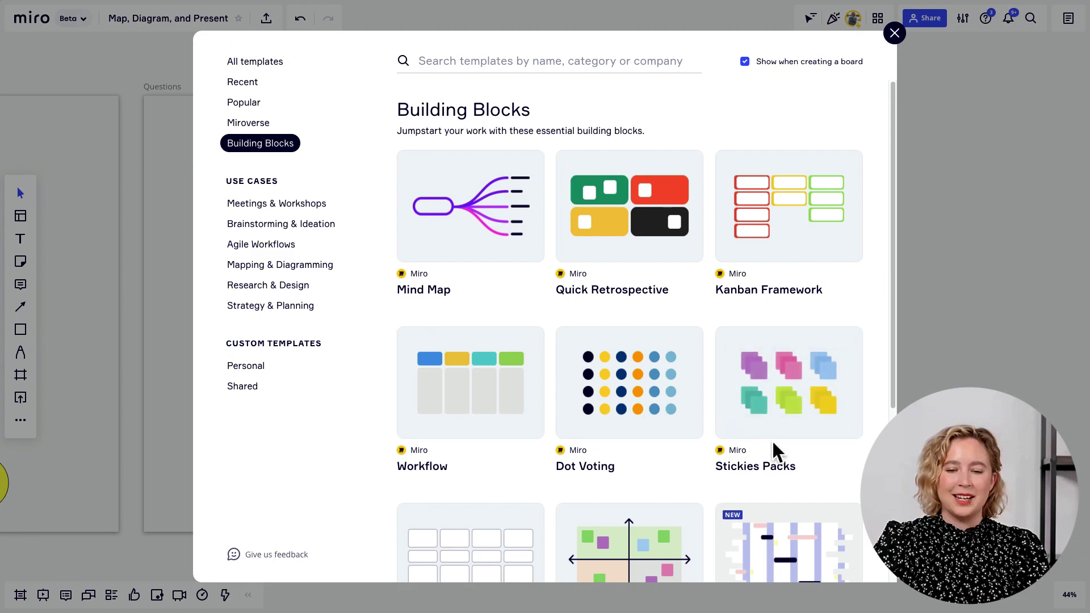
pyautogui.click(760, 420)
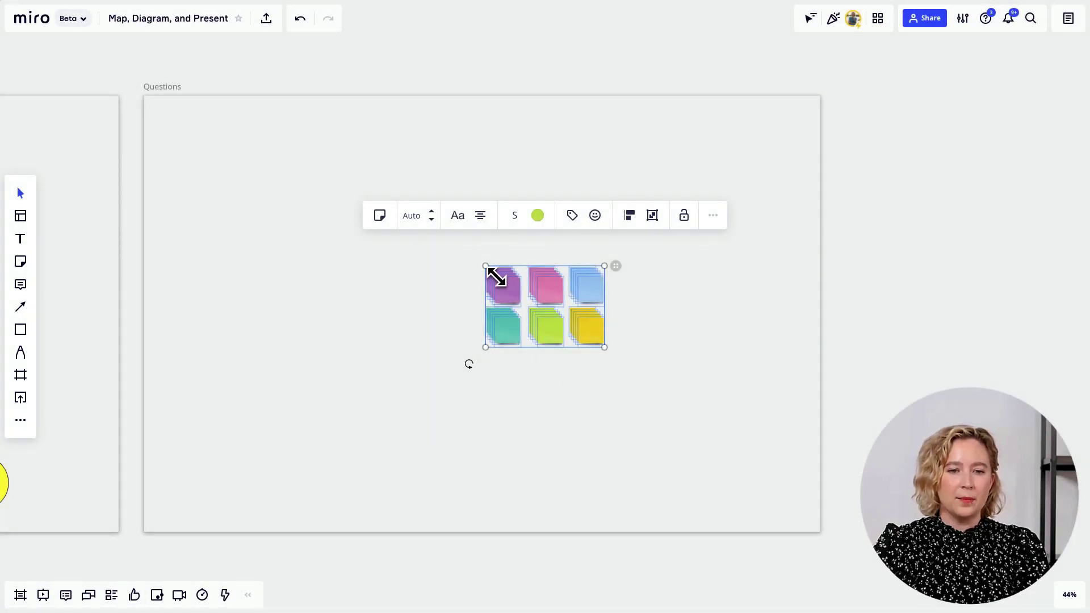
# Enlarge the six sticky note packs to about three times their size and centre them in the Questions frame
pyautogui.moveTo(496, 277); pyautogui.dragTo(211, 171)
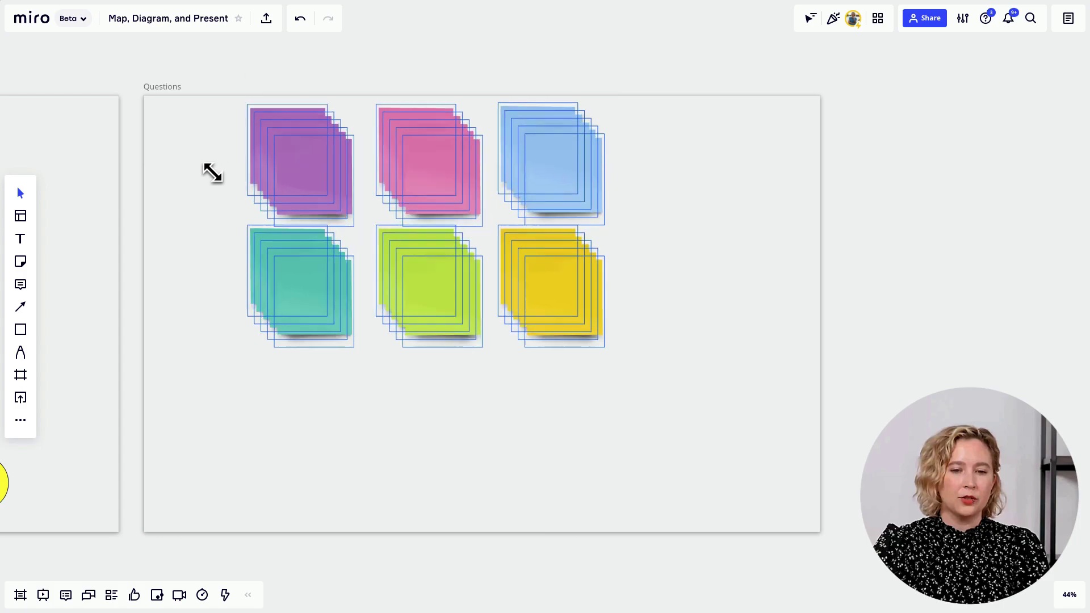
pyautogui.moveTo(419, 214); pyautogui.dragTo(493, 280)
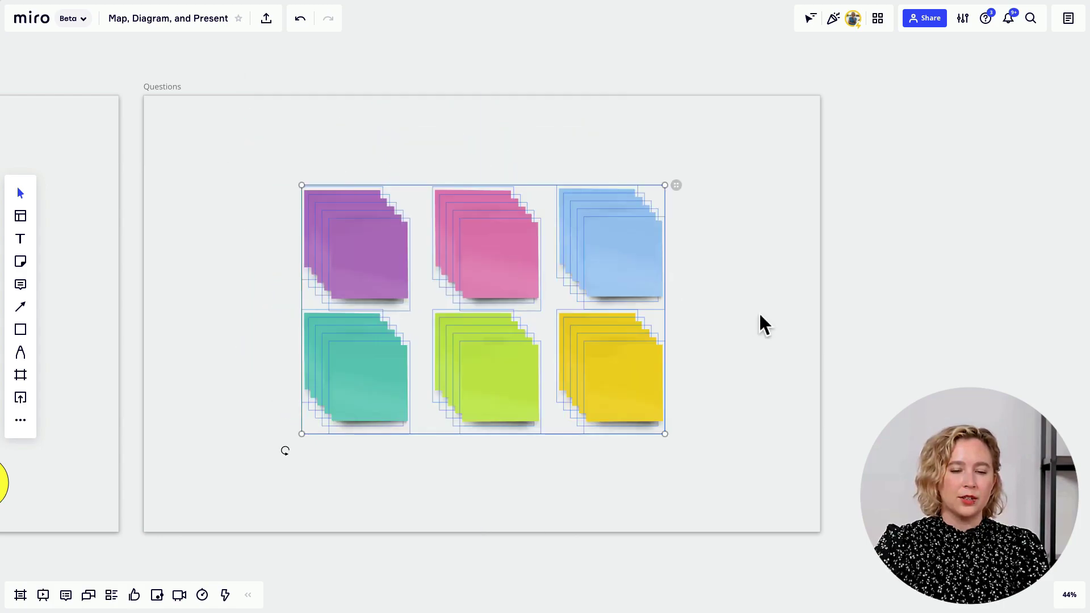
pyautogui.click(785, 318)
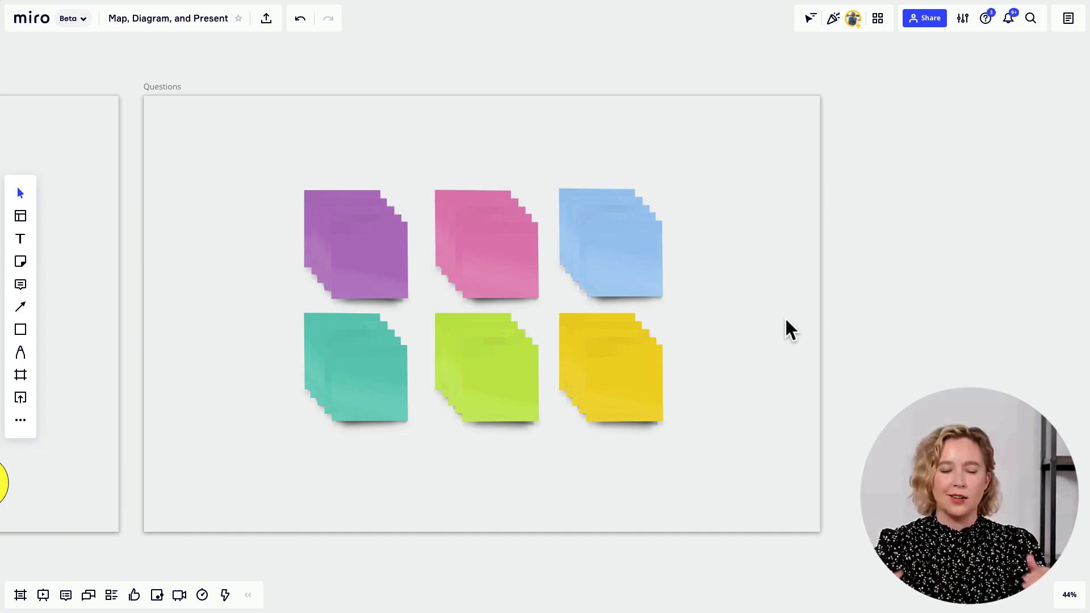
# Review the Introduction, New call flow and Questions frames together, and examine the "Keep on learning" resources below them
pyautogui.scroll(-5, 627, 359)
pyautogui.scroll(-3, 618, 386)
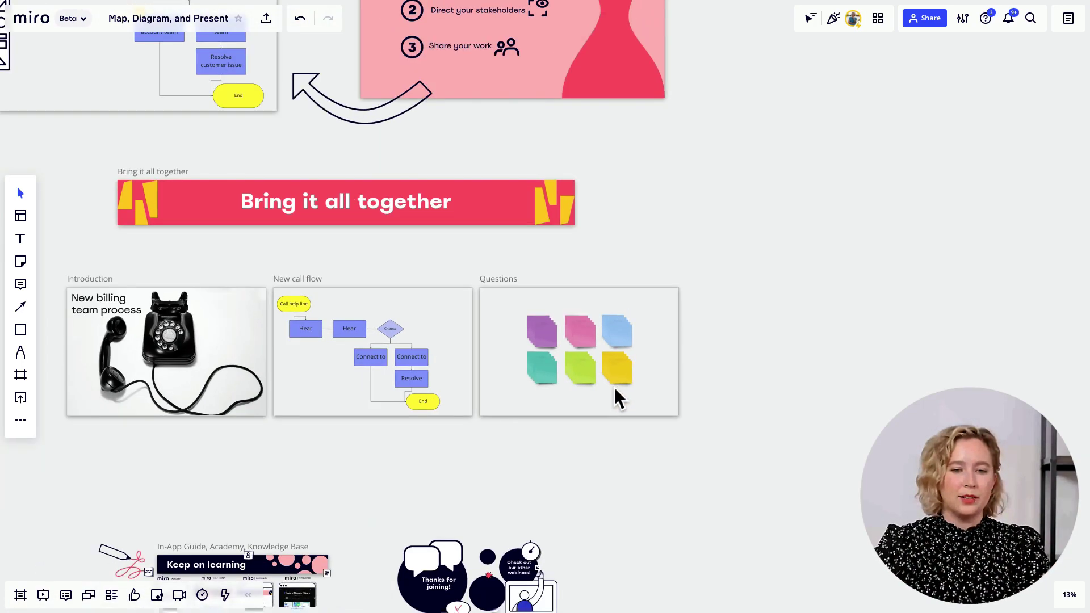
pyautogui.moveTo(594, 297); pyautogui.dragTo(665, 297)
pyautogui.scroll(2, 380, 386)
pyautogui.scroll(2, 382, 390)
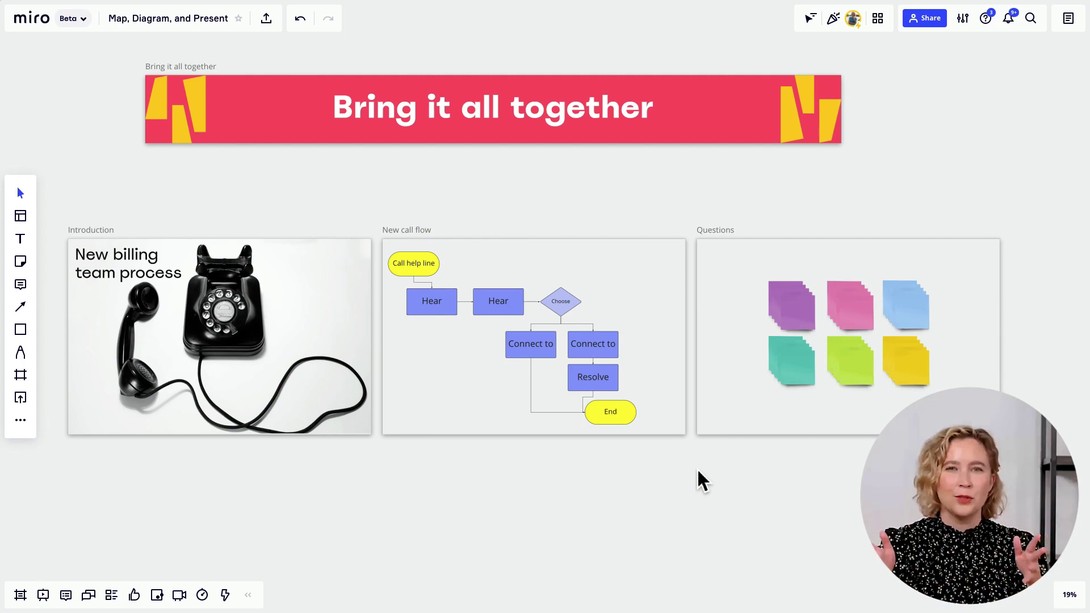
pyautogui.scroll(-1, 698, 468)
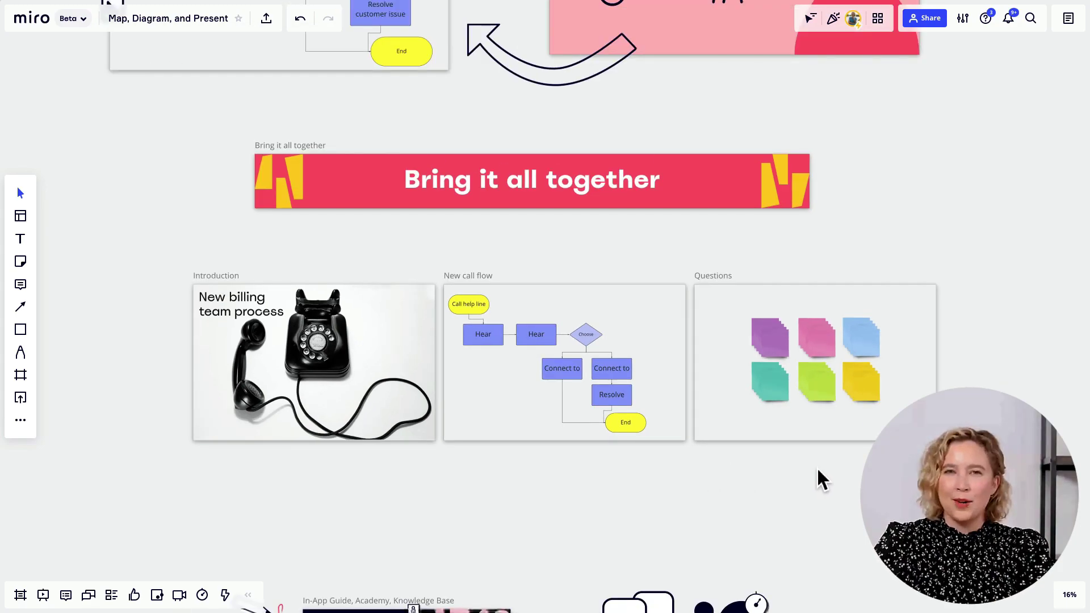
pyautogui.moveTo(824, 483); pyautogui.dragTo(875, 266)
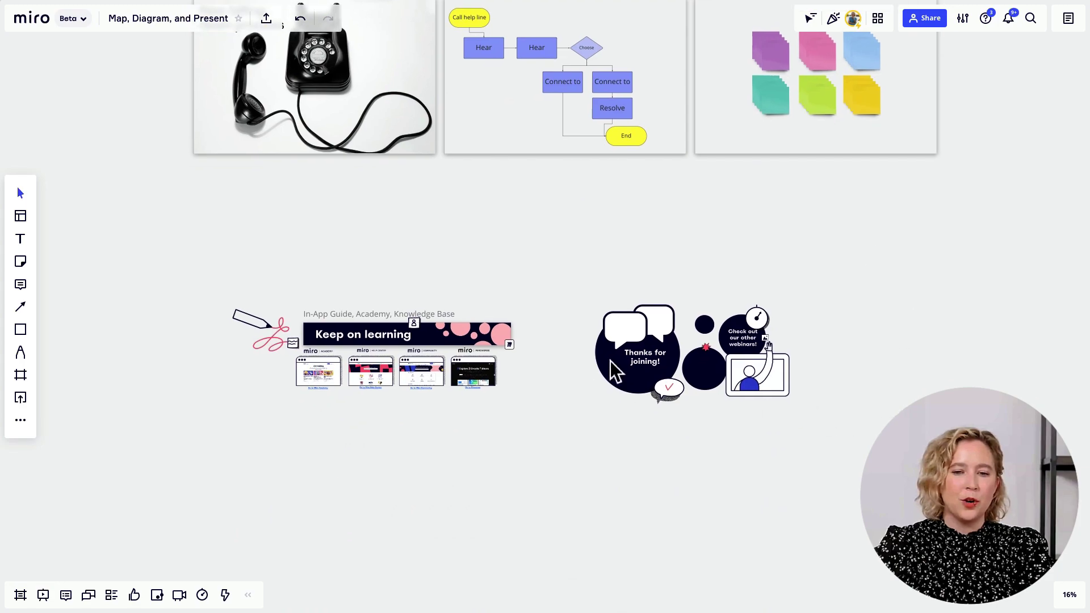
pyautogui.scroll(5, 318, 370)
pyautogui.scroll(3, 352, 375)
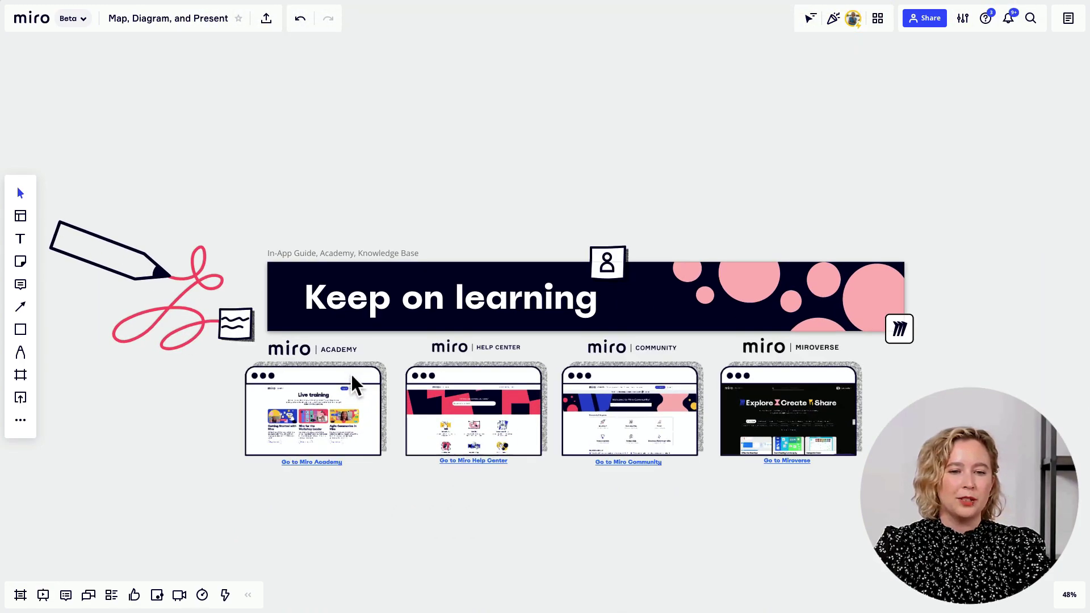
# Examine the "Keep on learning" resource cards up close, focusing on Miro Community and Miroverse
pyautogui.moveTo(704, 519); pyautogui.dragTo(735, 500)
pyautogui.scroll(1, 715, 506)
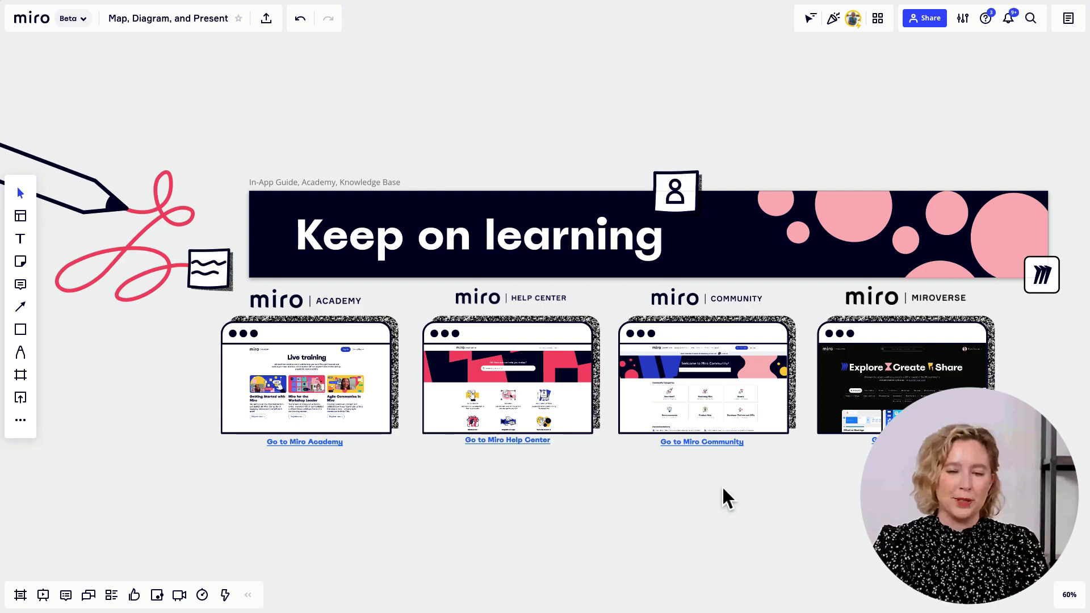
pyautogui.moveTo(779, 467); pyautogui.dragTo(575, 518)
pyautogui.scroll(5, 519, 469)
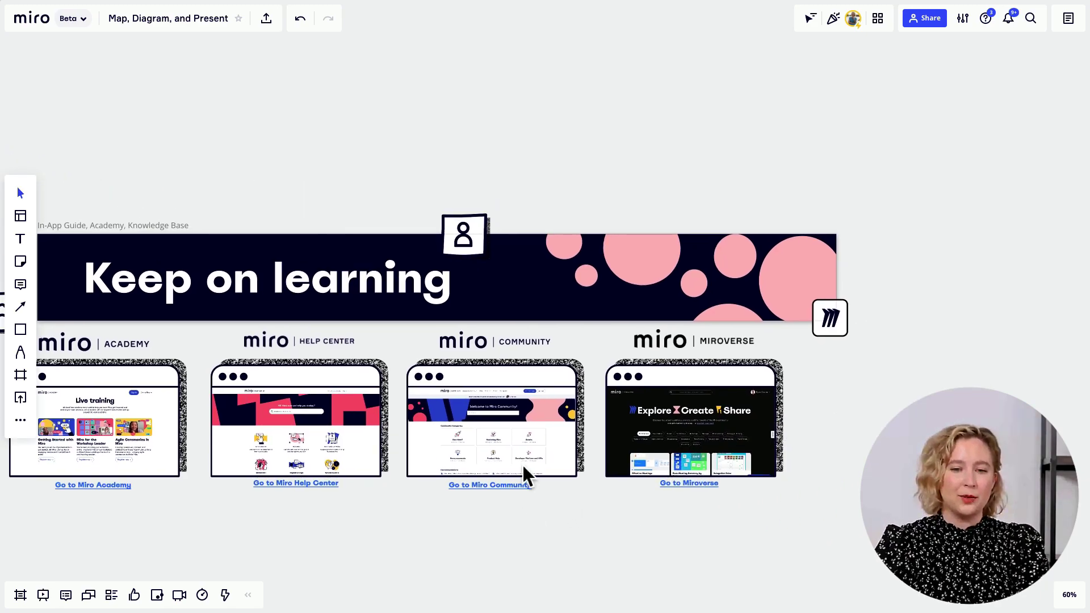
pyautogui.scroll(3, 519, 469)
pyautogui.scroll(-2, 523, 475)
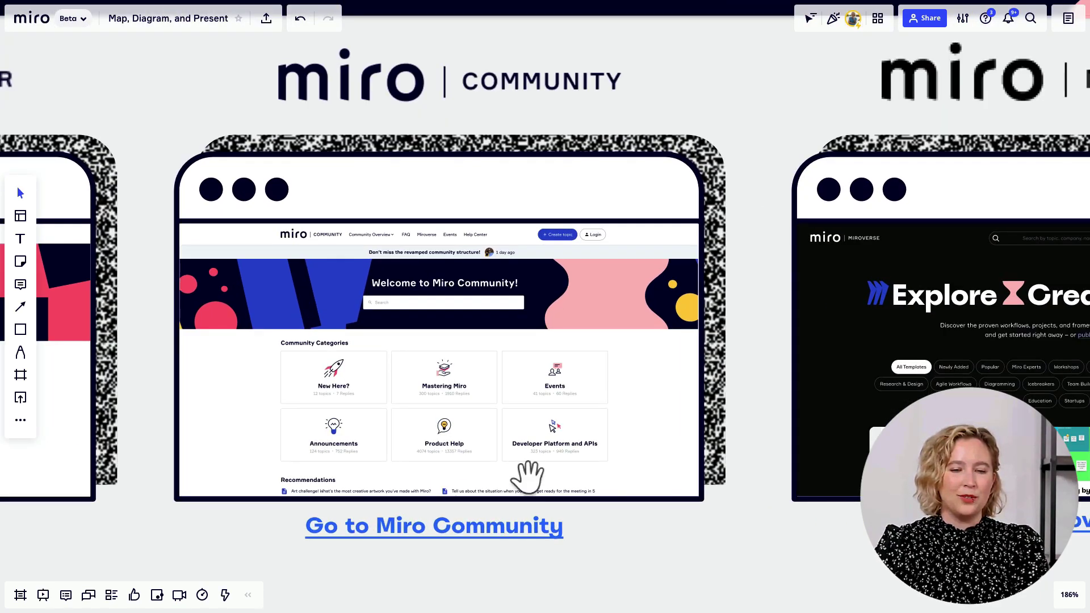
pyautogui.moveTo(523, 475); pyautogui.dragTo(615, 455)
pyautogui.scroll(3, 567, 462)
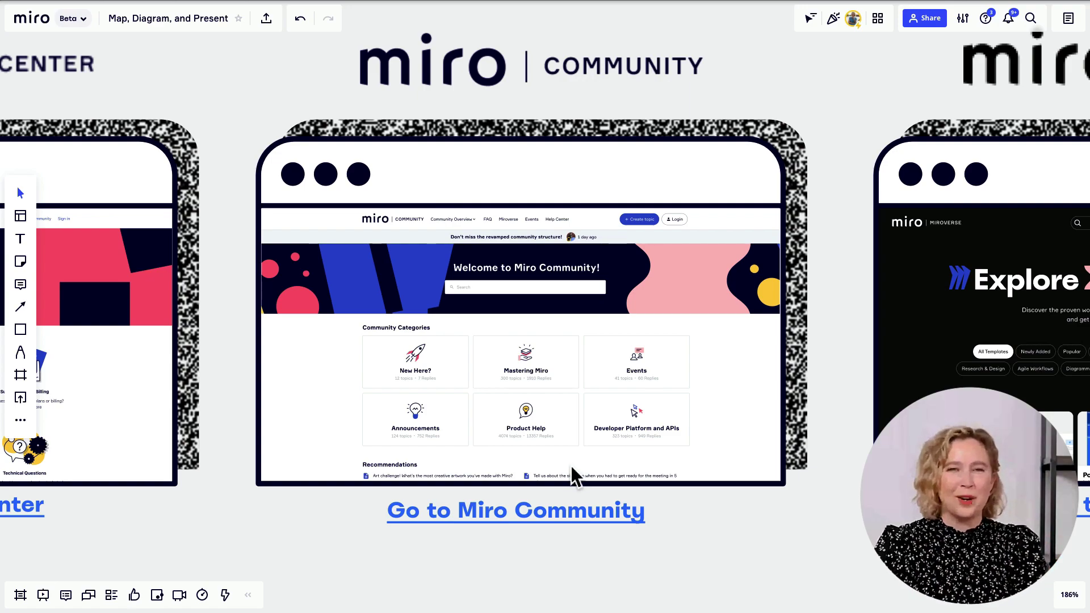
pyautogui.scroll(-3, 584, 477)
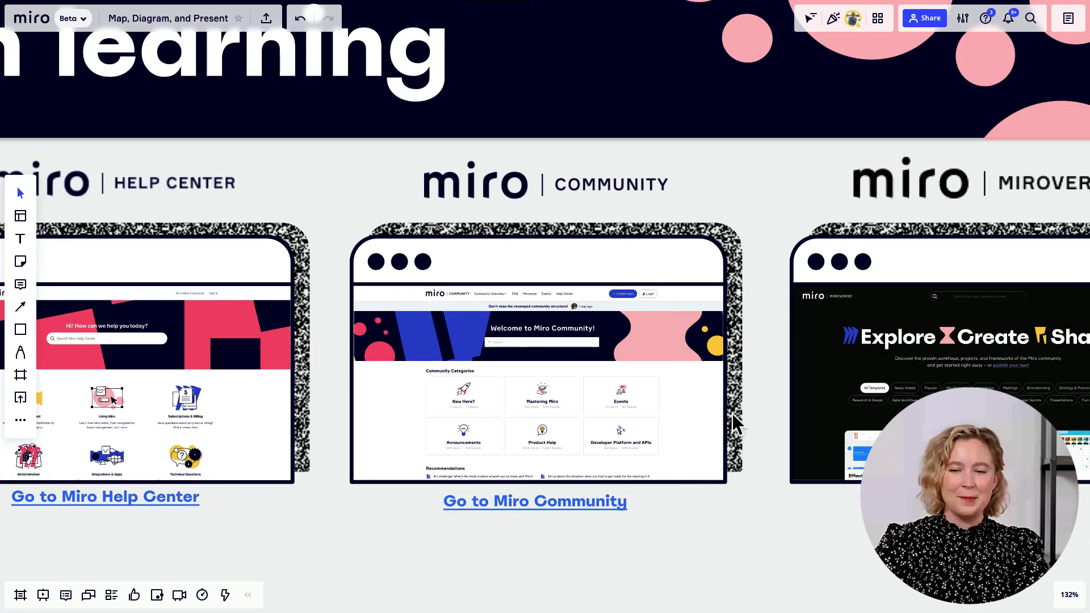
pyautogui.hscroll(8, 478, 407)
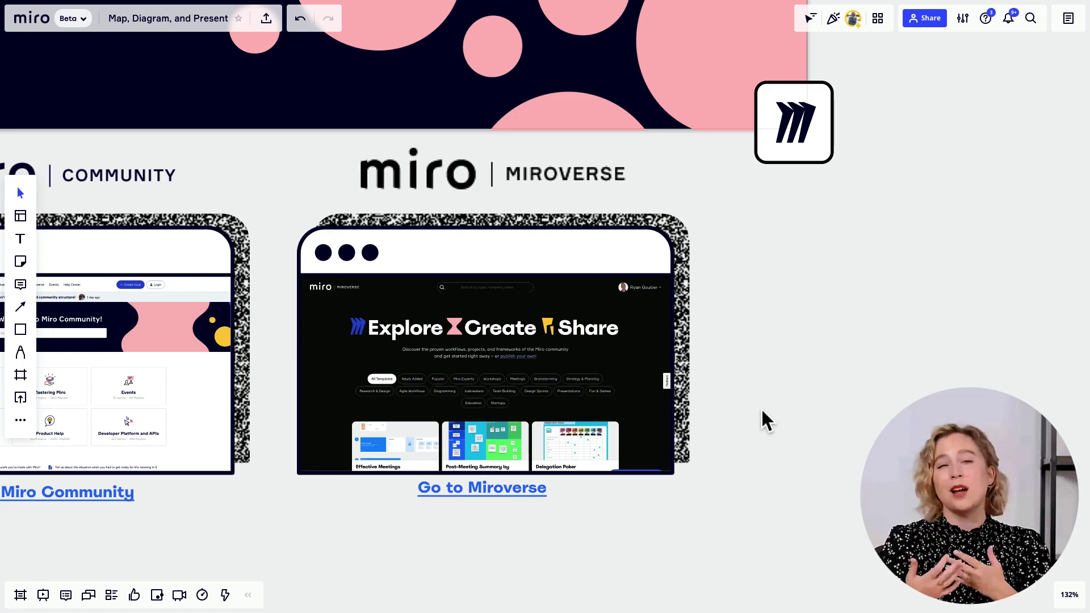
pyautogui.scroll(-10, 761, 408)
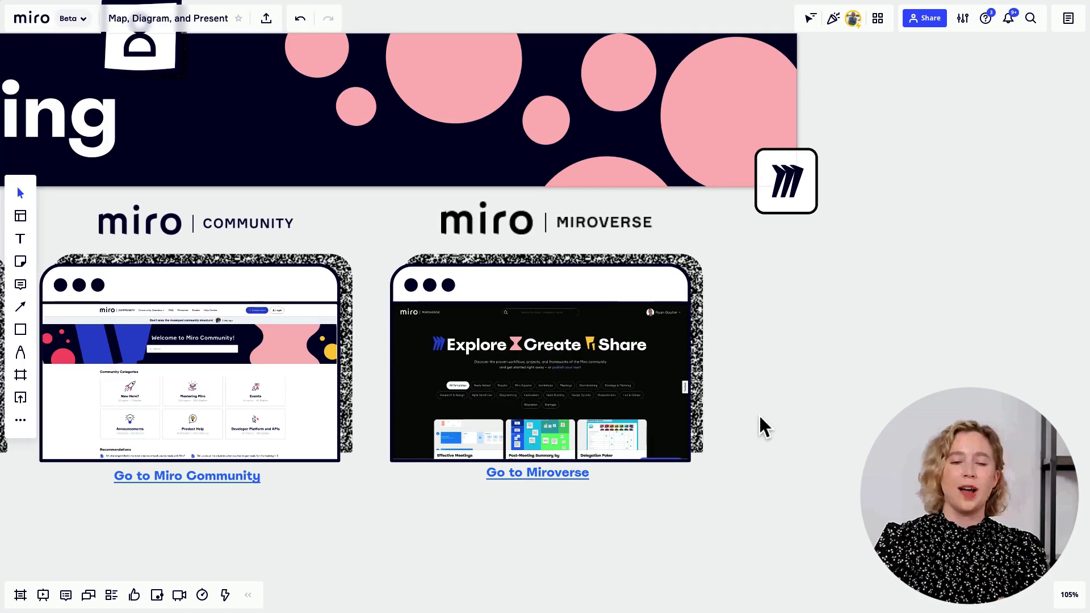
# View the closing "Thanks for joining!" and "Check out our other webinars!" graphics beyond the learning resources
pyautogui.moveTo(759, 417); pyautogui.dragTo(231, 447)
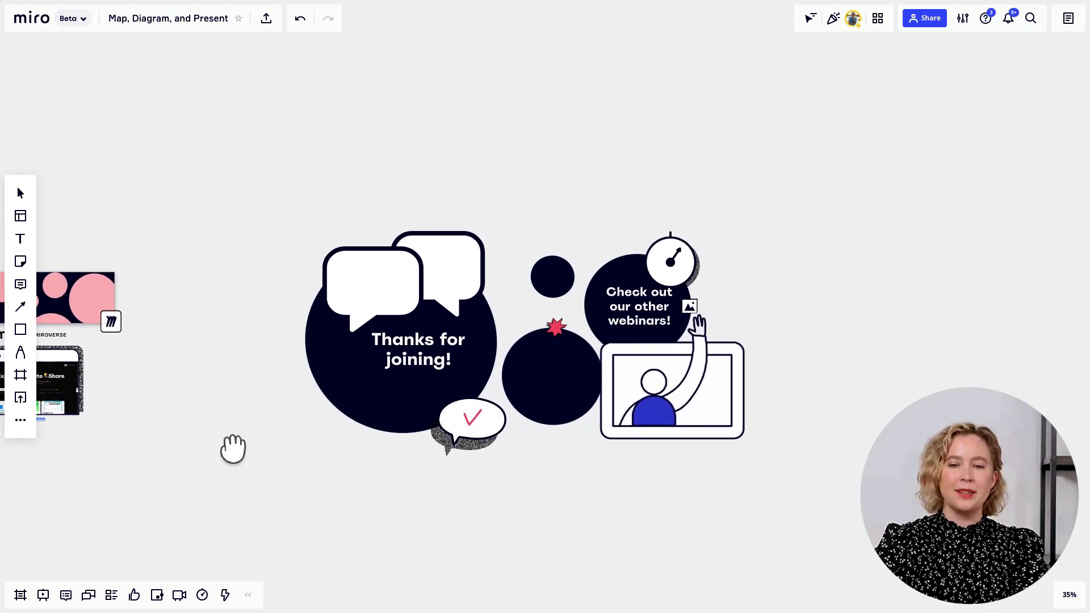
pyautogui.scroll(5, 628, 418)
pyautogui.moveTo(834, 350); pyautogui.dragTo(881, 380)
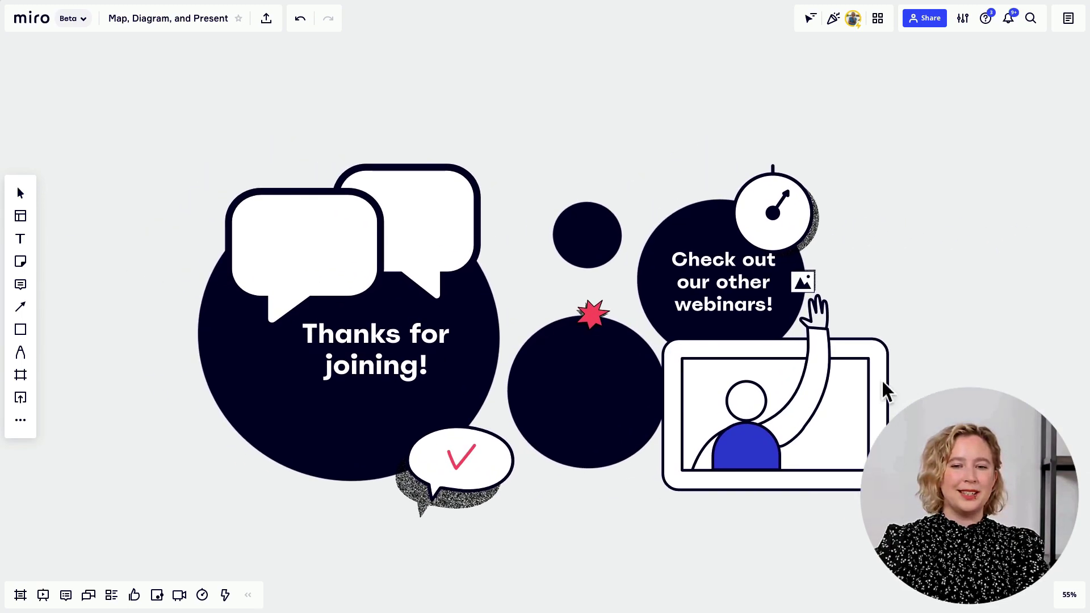
pyautogui.scroll(2, 789, 400)
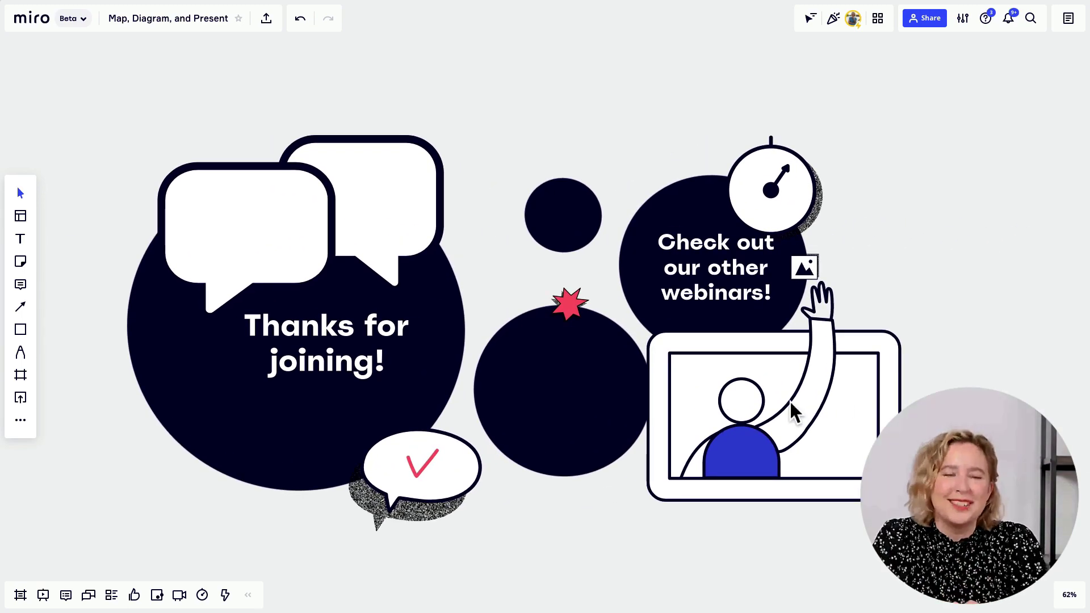